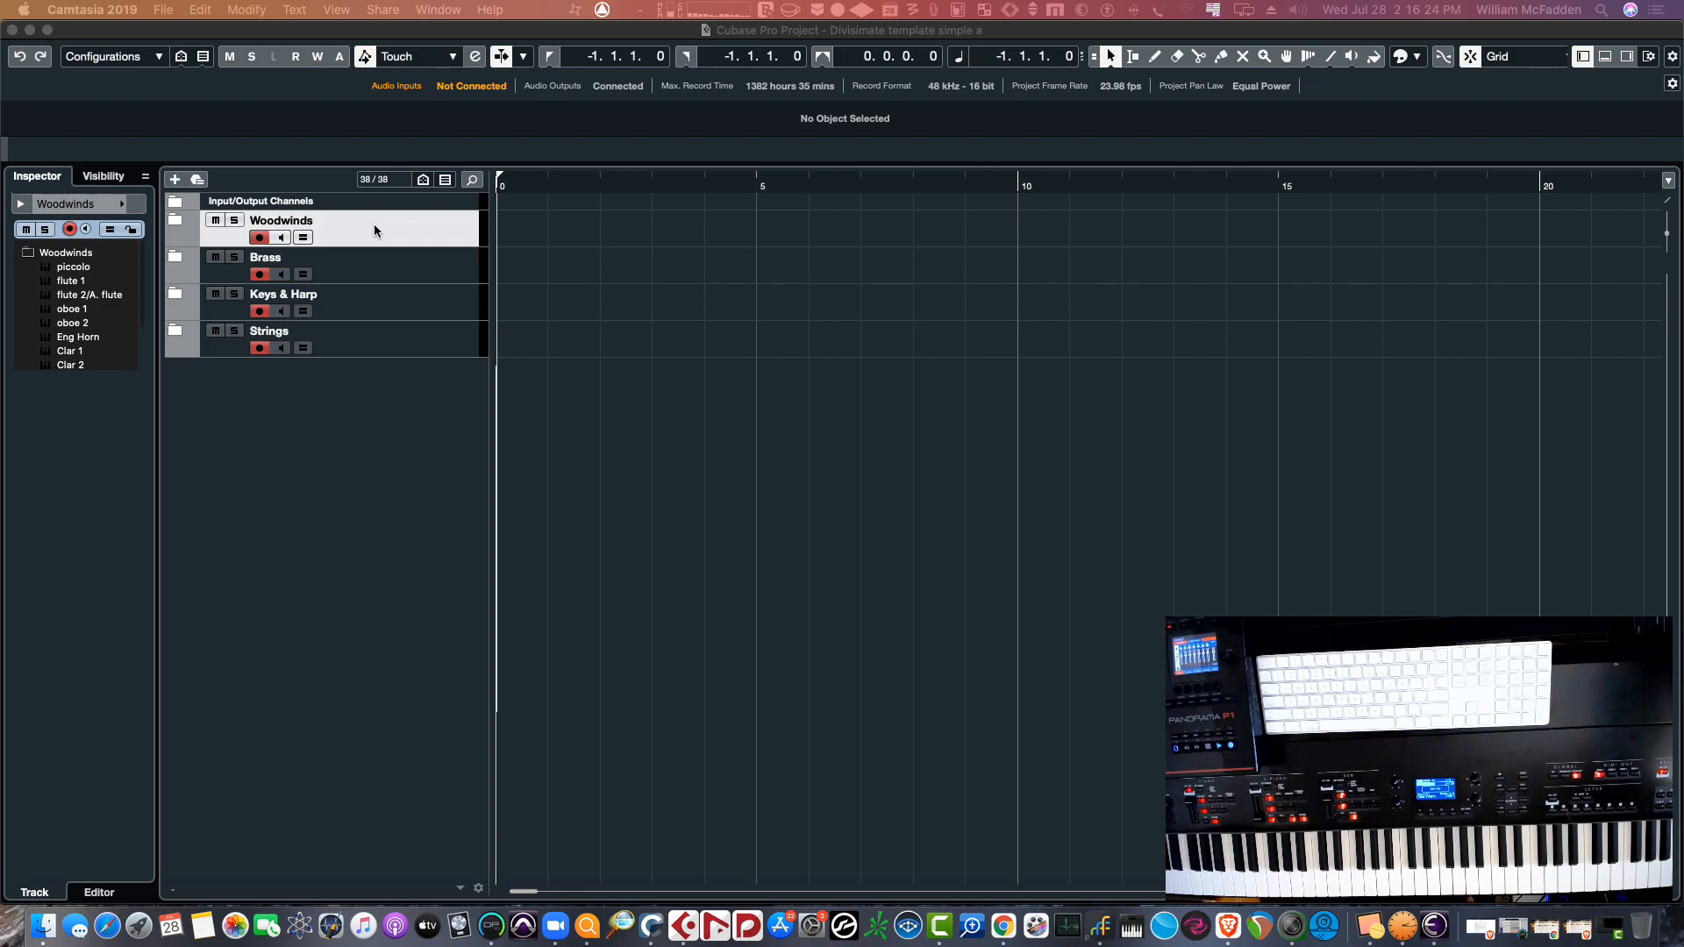
# Expand the Woodwinds folder and check the MIDI input port of each instrument track from piccolo through Cbsn
pyautogui.click(174, 221)
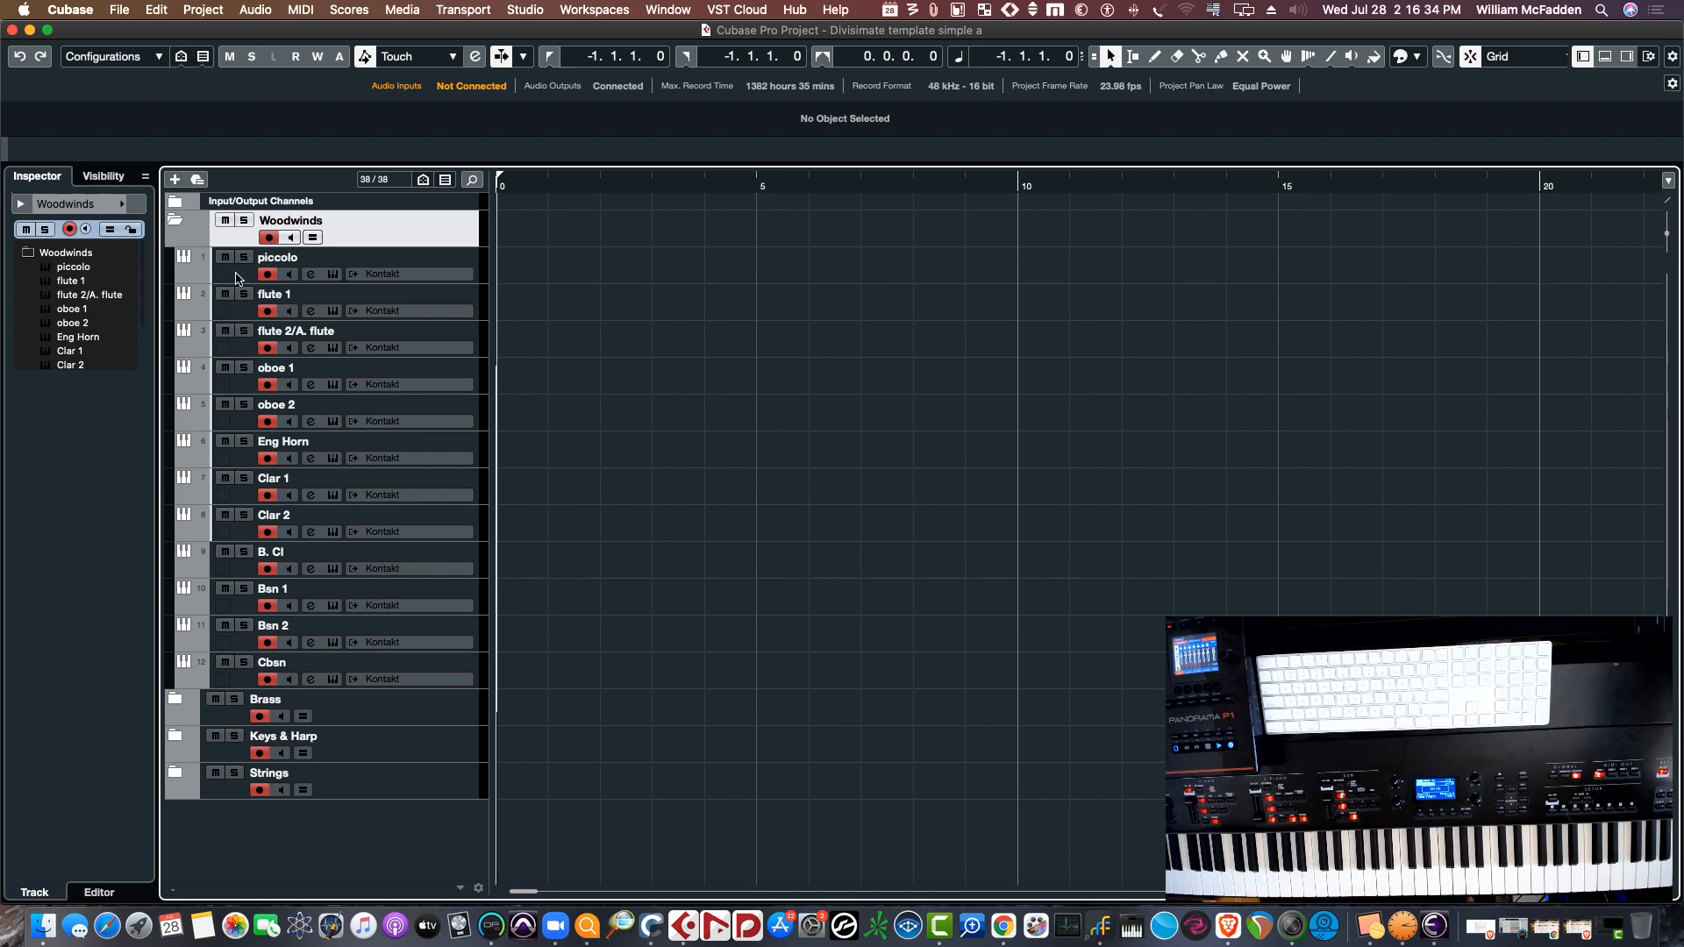
pyautogui.click(237, 278)
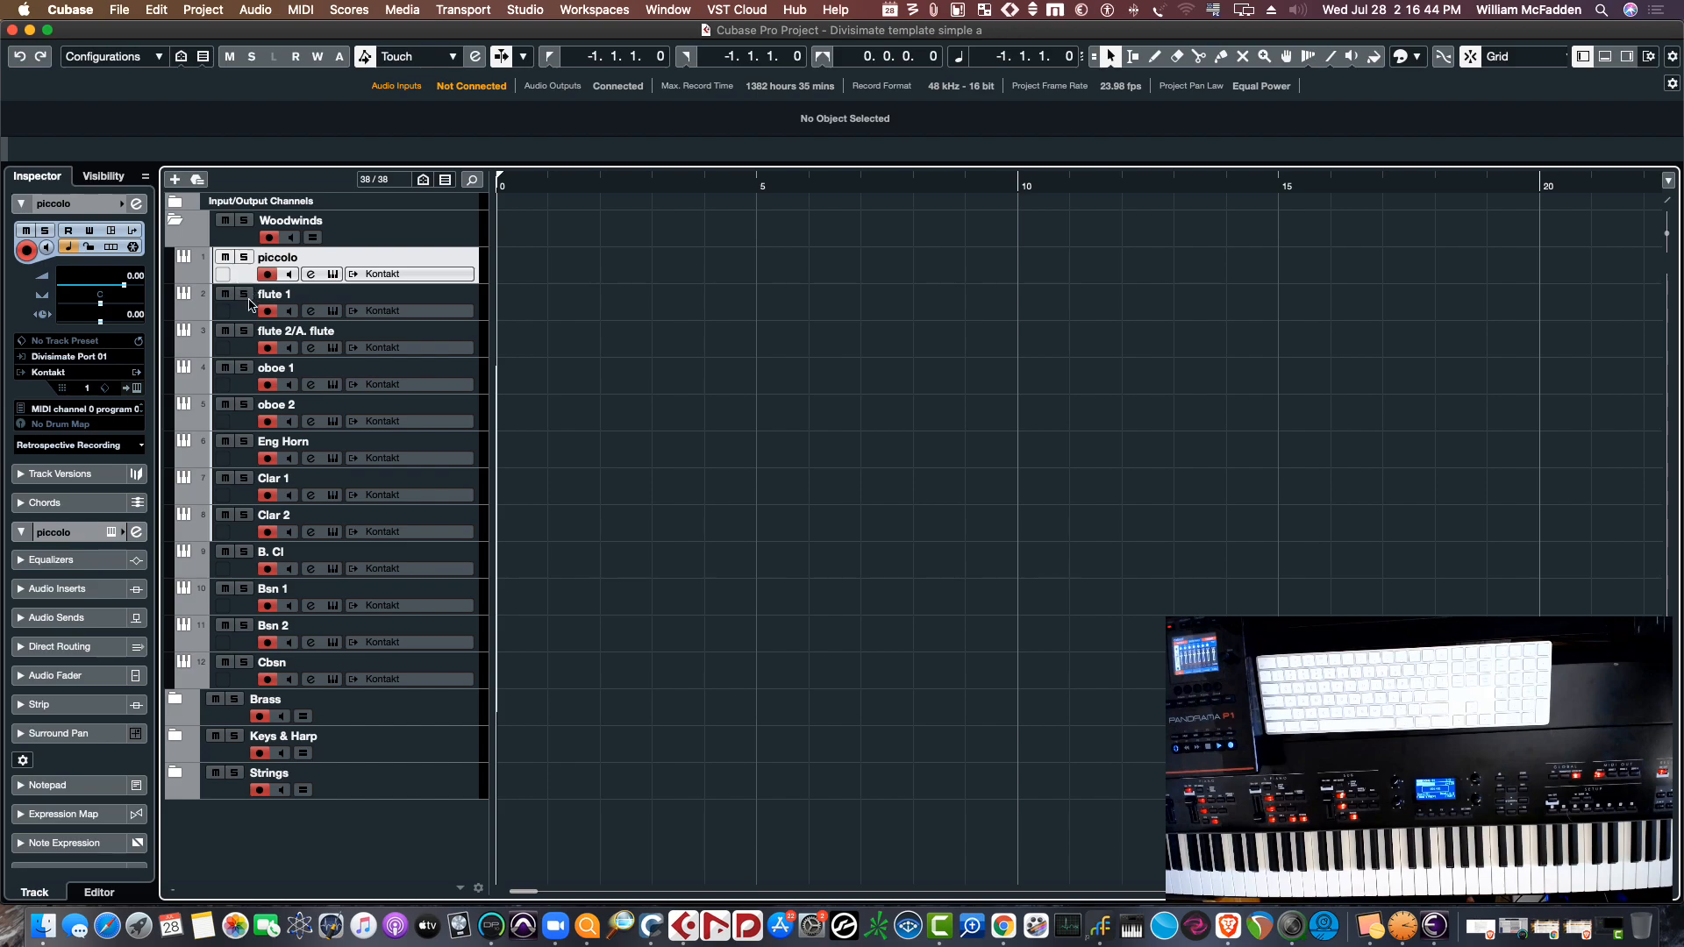
pyautogui.click(235, 314)
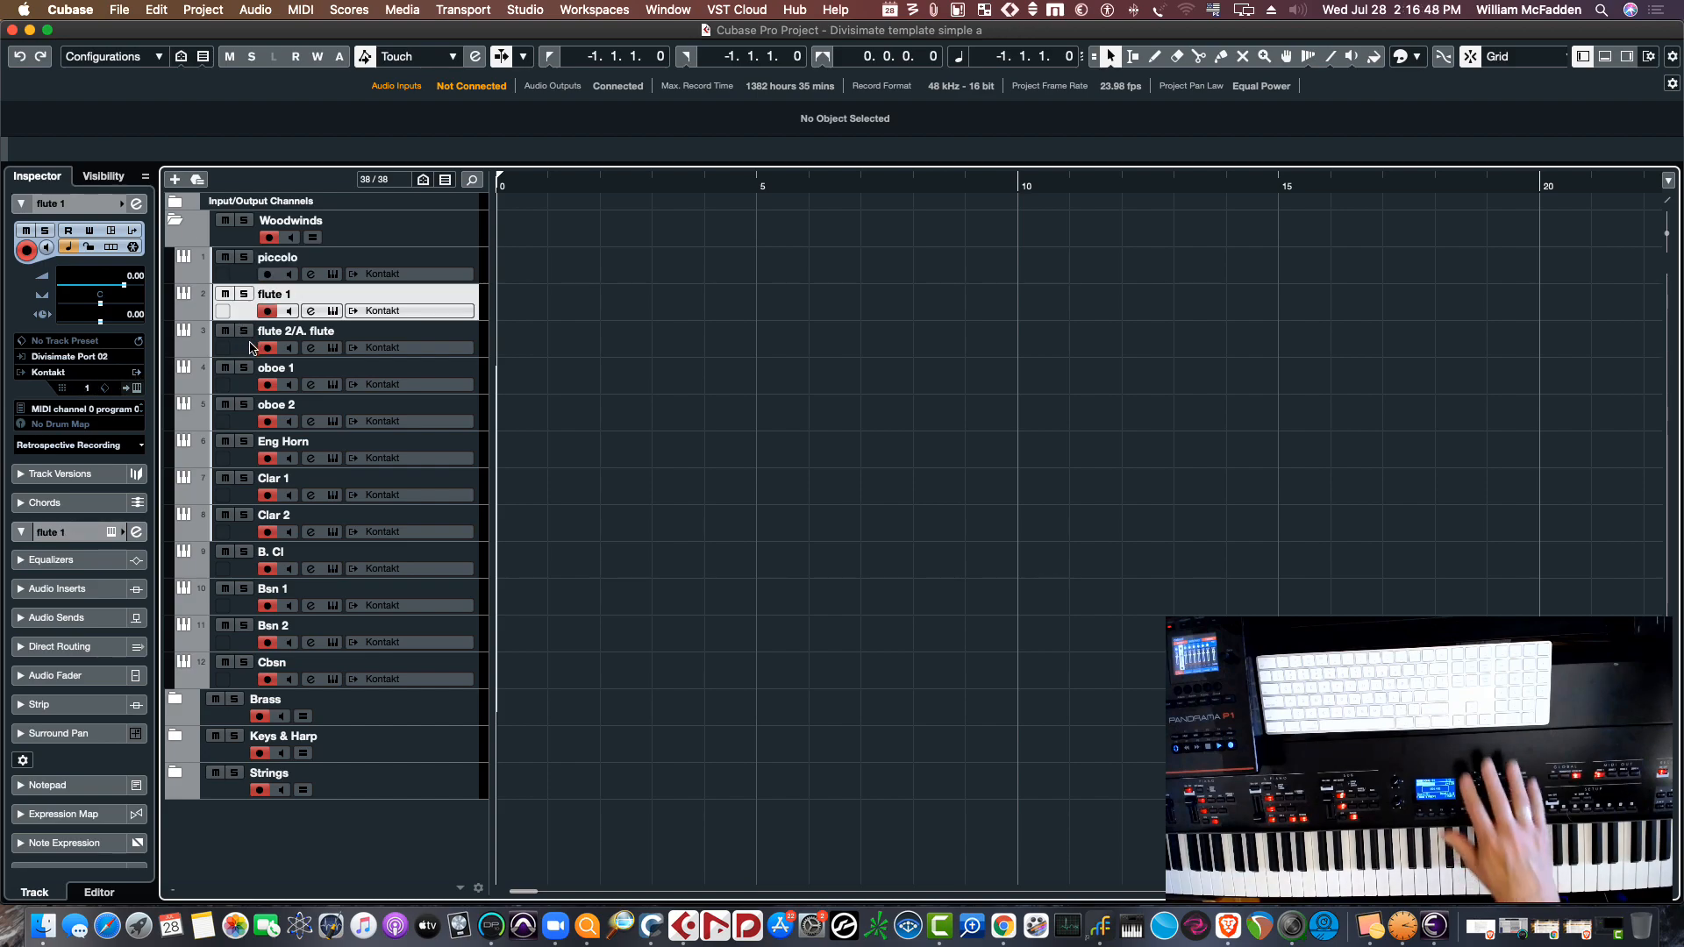
pyautogui.click(252, 348)
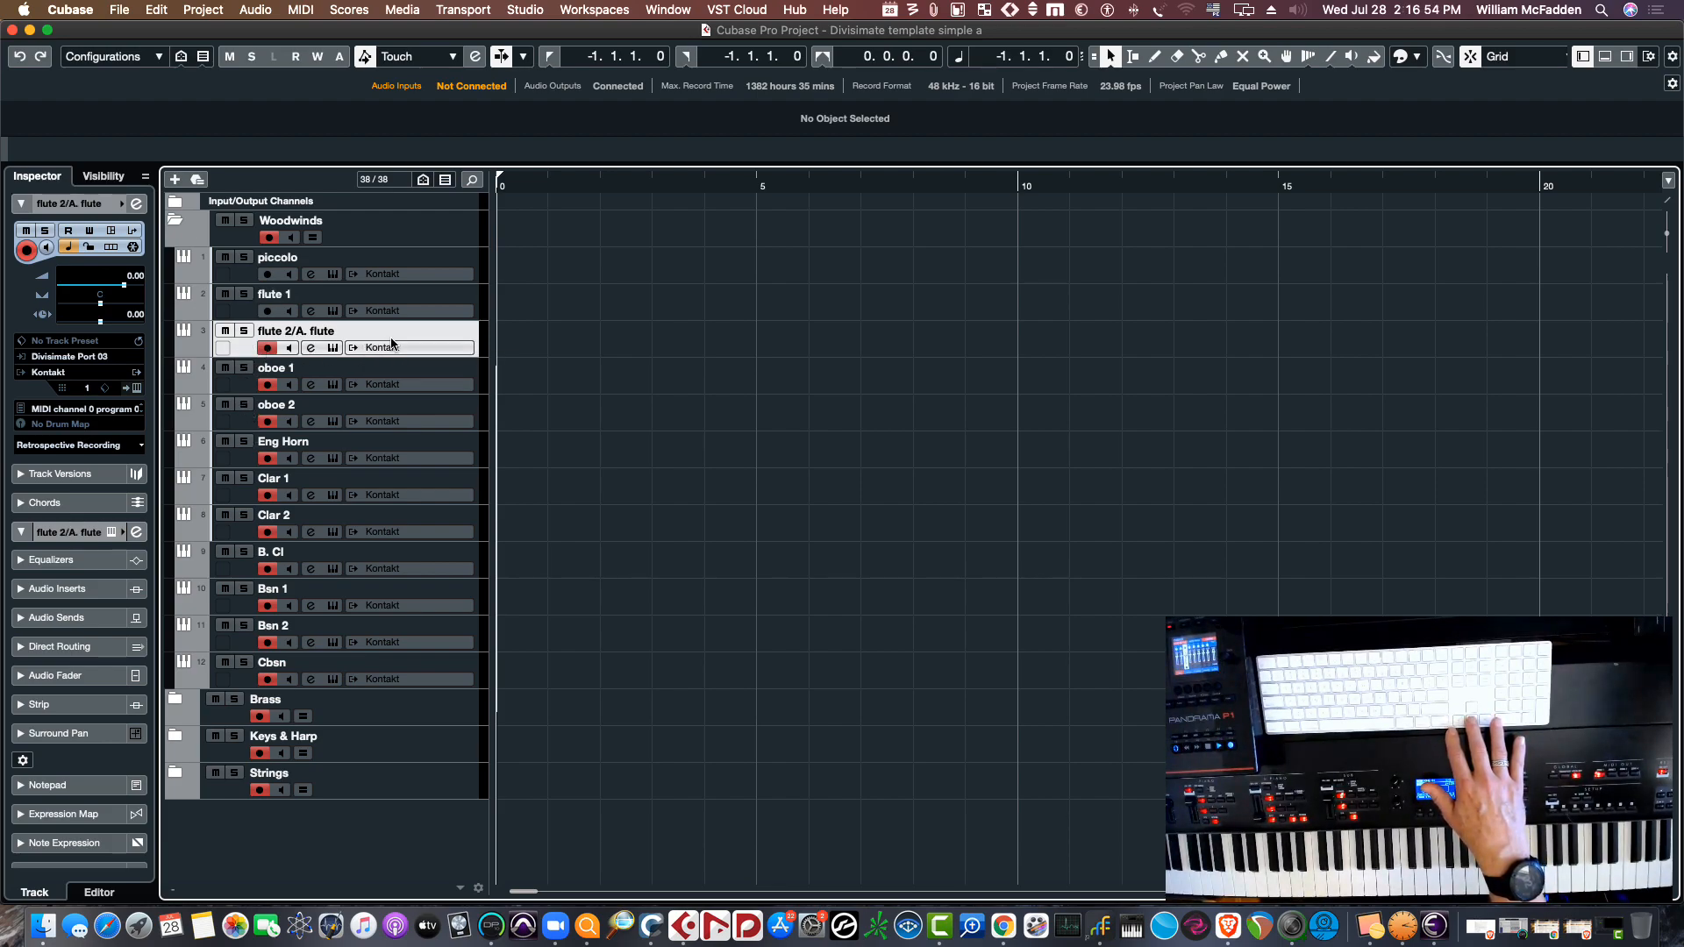
pyautogui.click(392, 386)
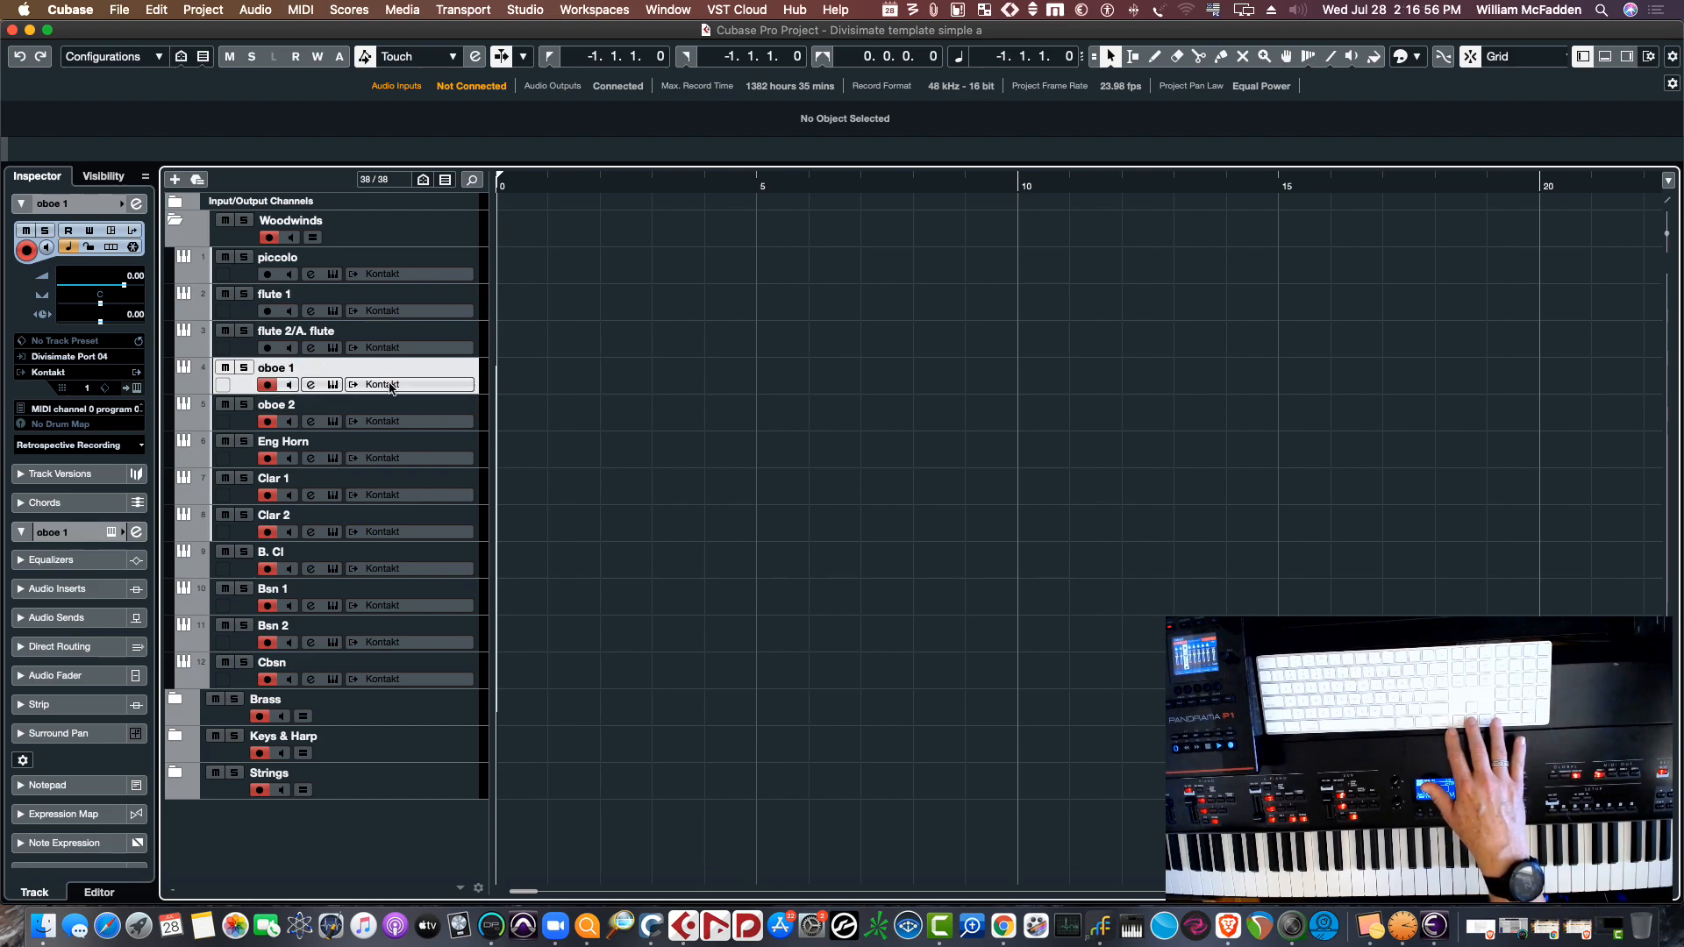
pyautogui.click(437, 421)
pyautogui.click(424, 458)
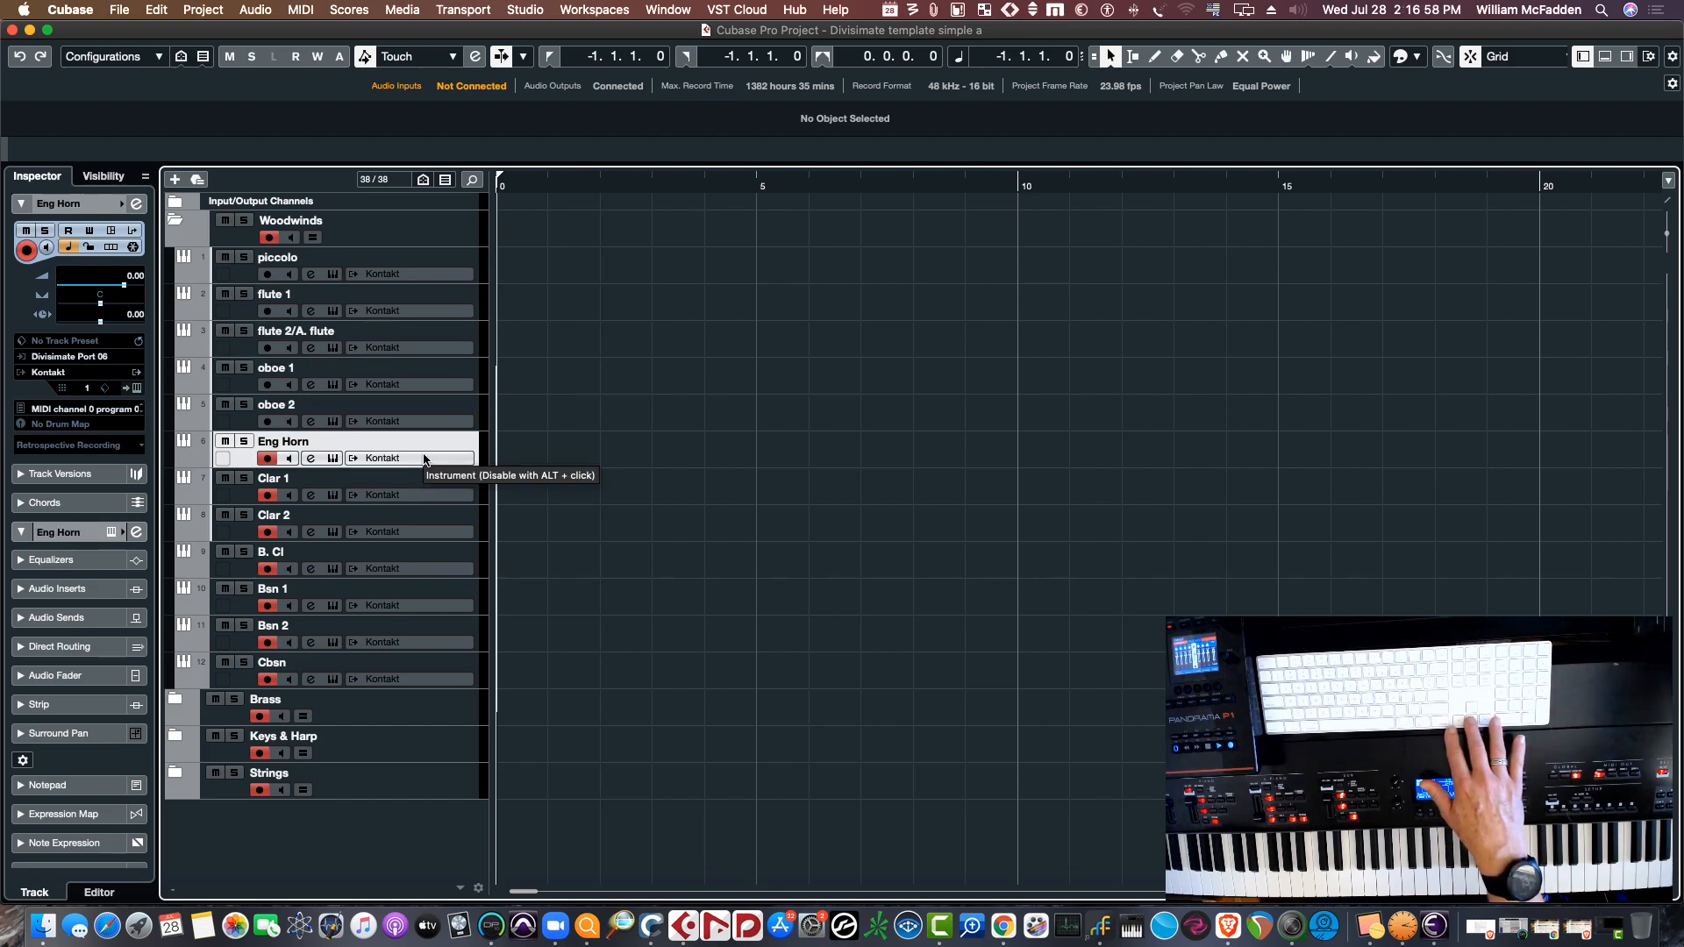
pyautogui.click(368, 488)
pyautogui.click(282, 515)
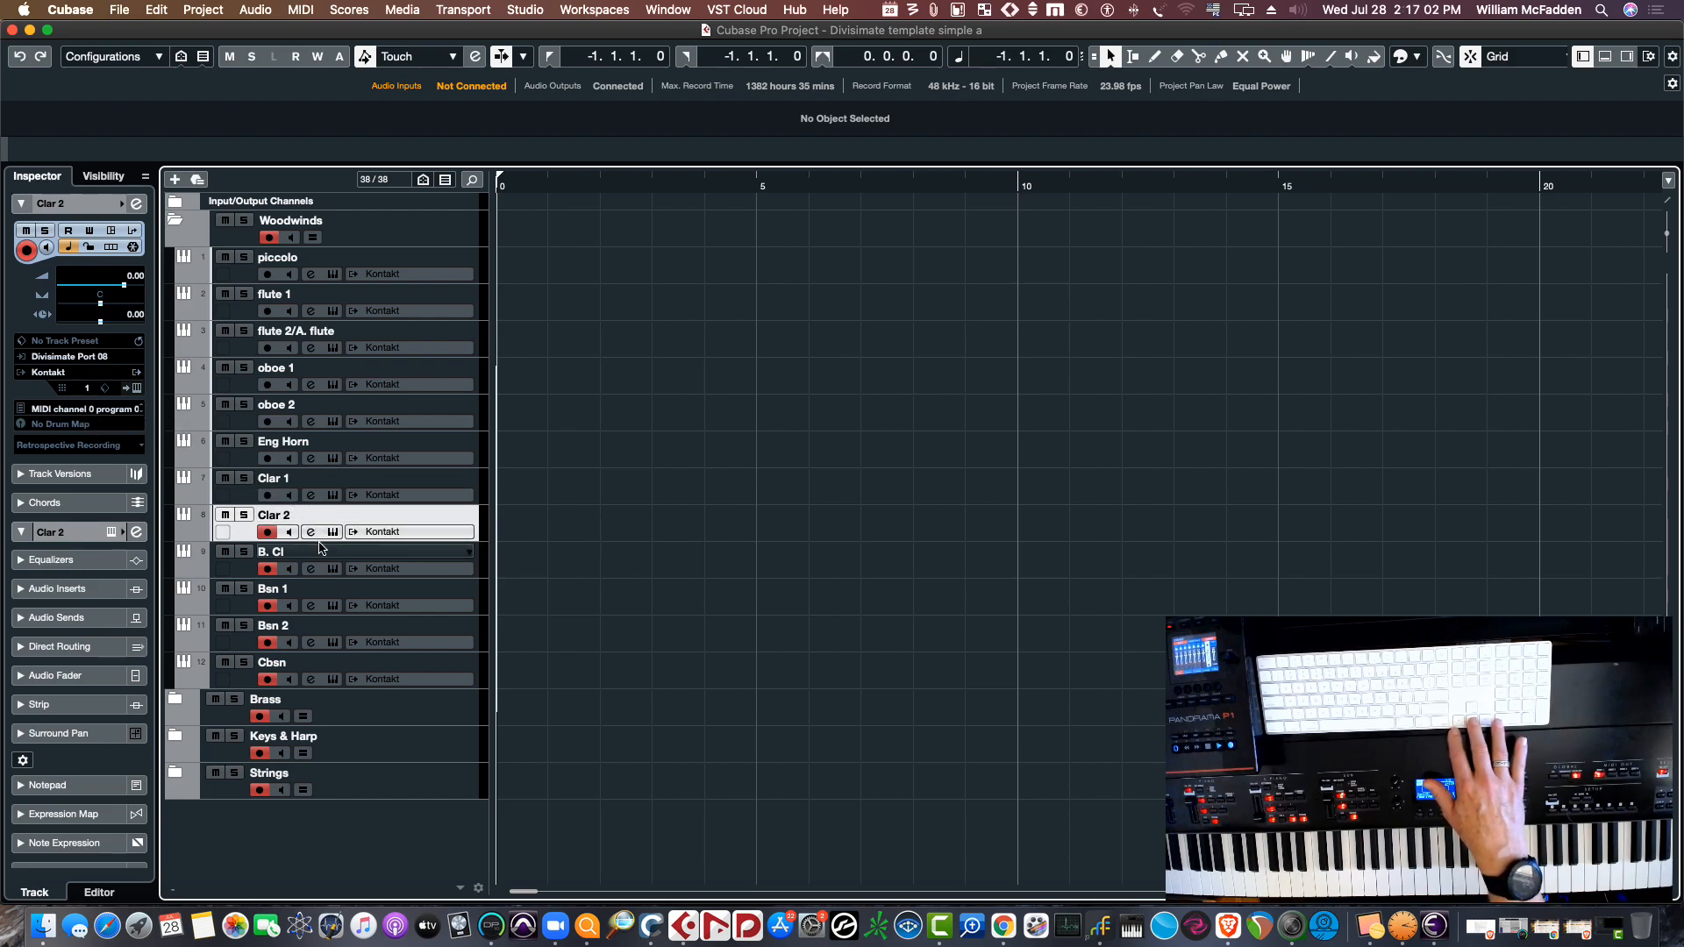
pyautogui.press('Down')
pyautogui.press('Down')
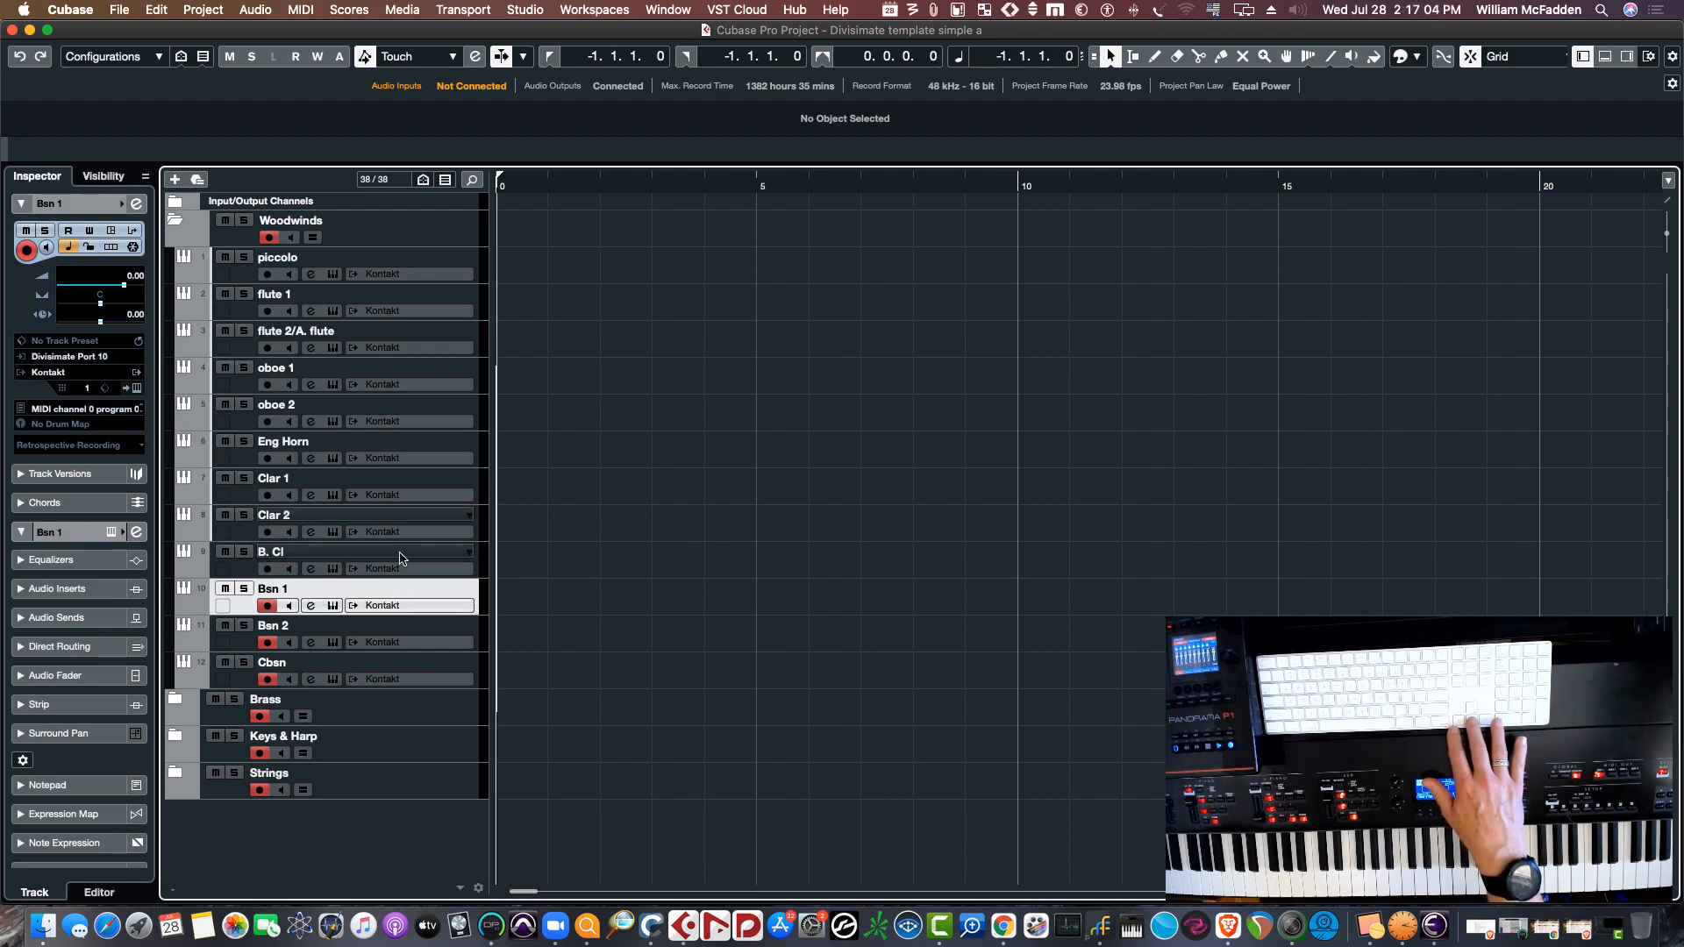
pyautogui.press('Down')
pyautogui.press('Down')
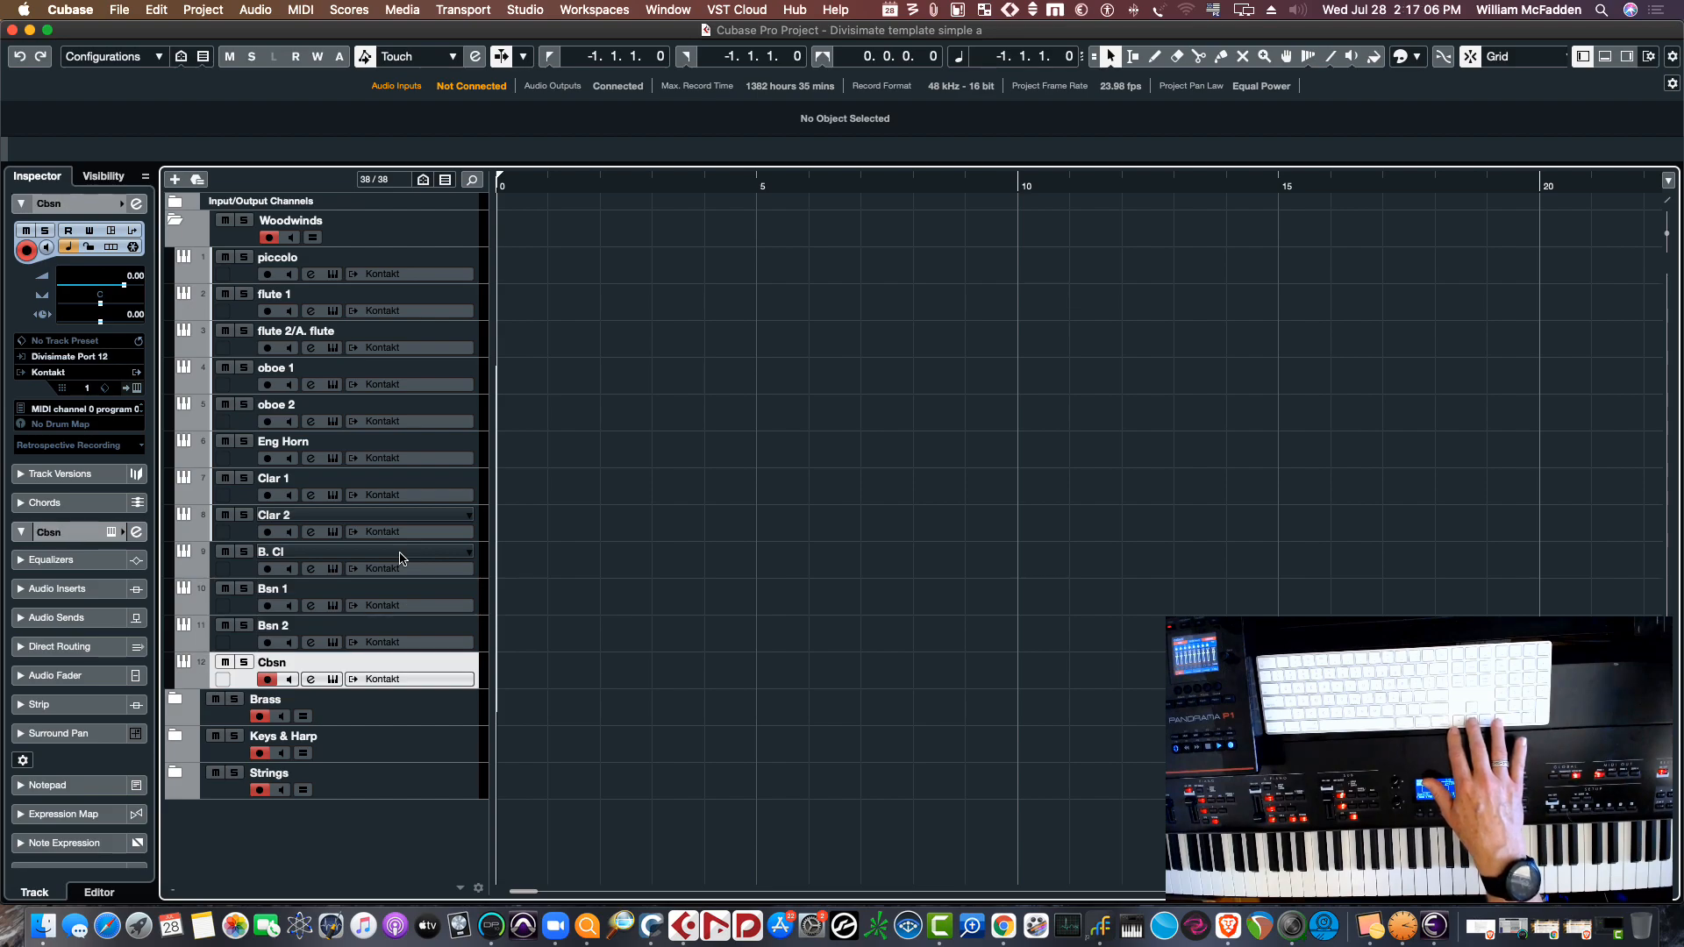
# Expand the Brass folder and check the MIDI input port of each track from Horn 1 through Tb
pyautogui.press('Down')
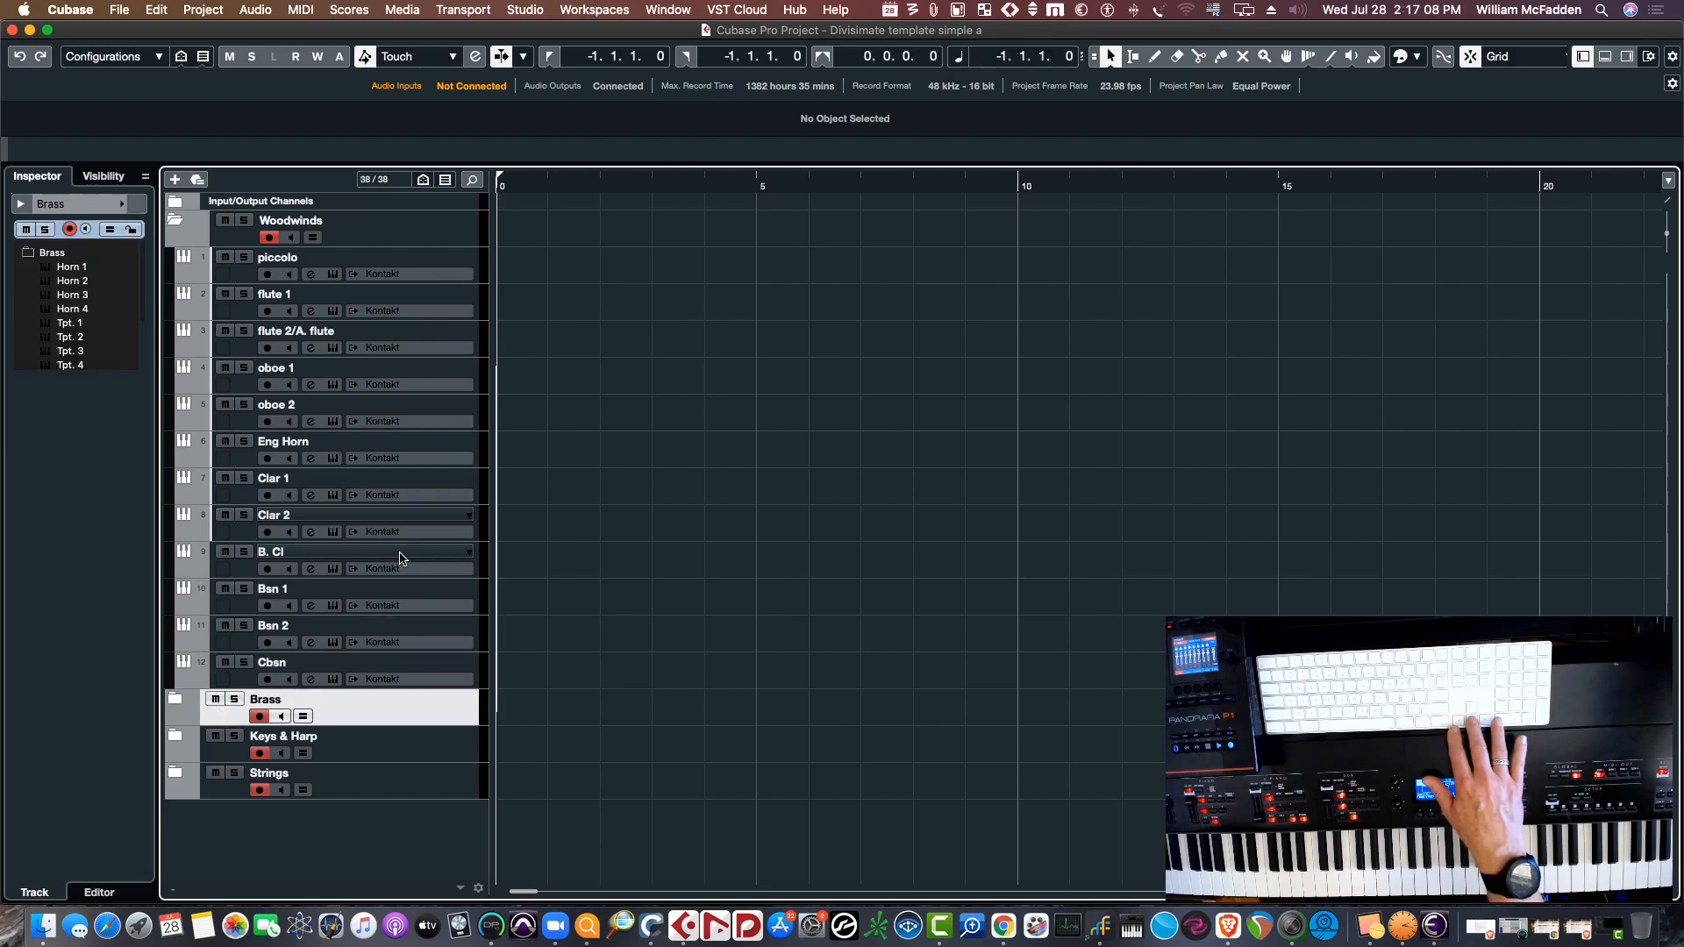
pyautogui.click(175, 699)
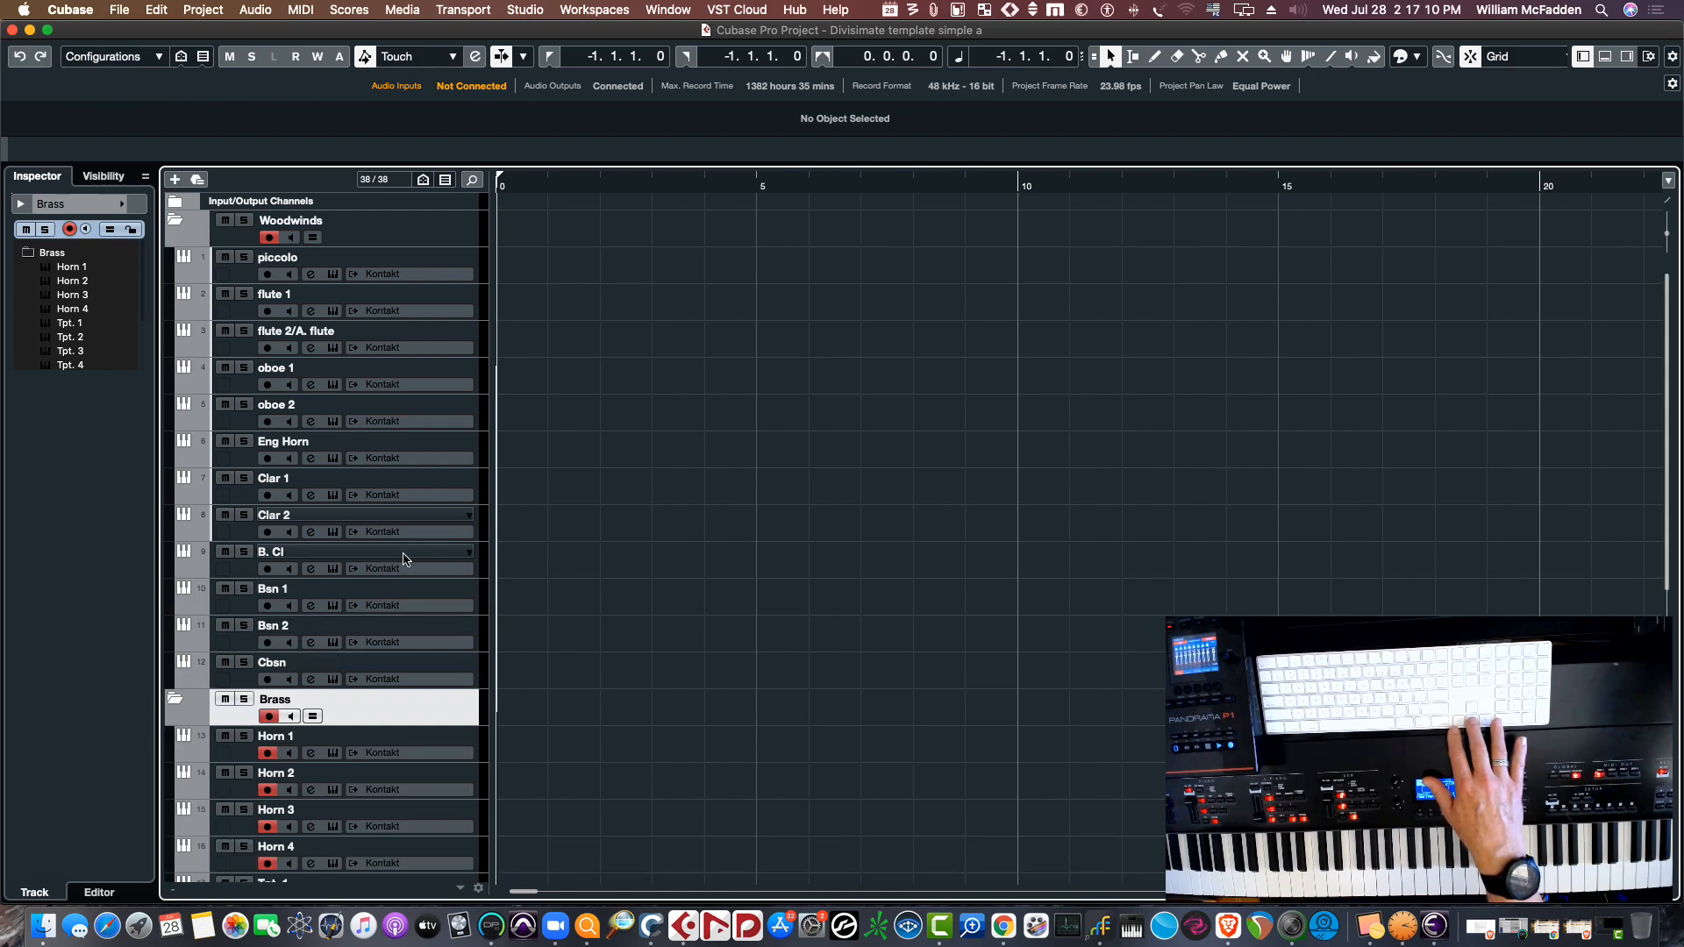
pyautogui.scroll(-1, 403, 562)
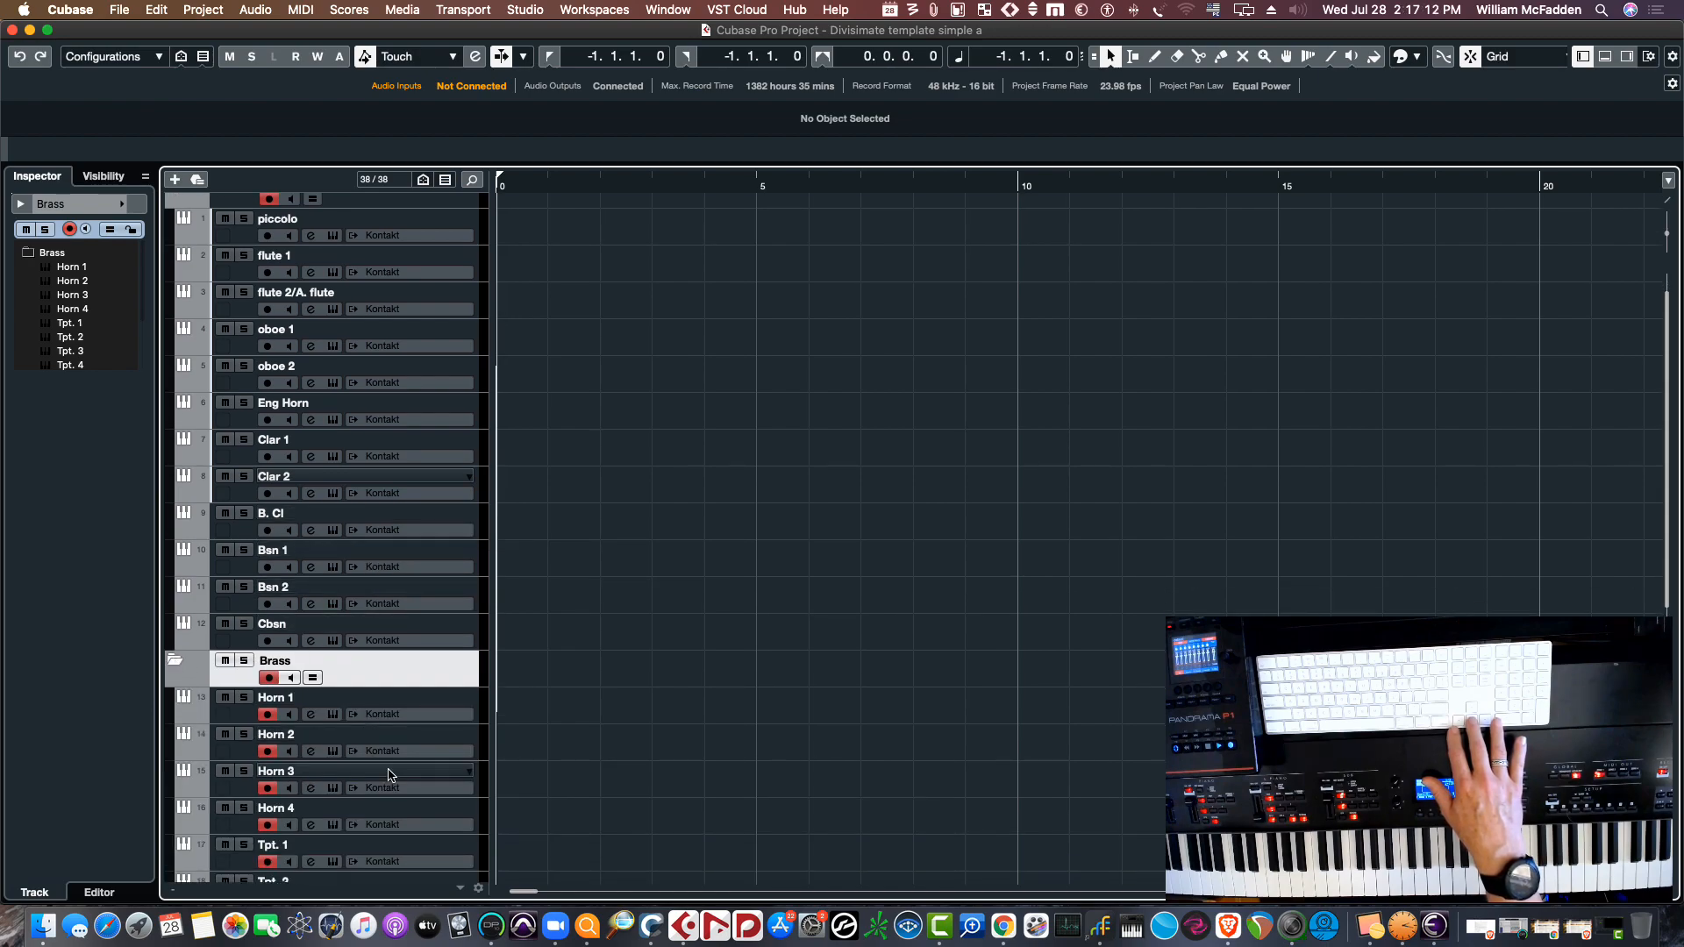
pyautogui.press('Down')
pyautogui.press('Down')
pyautogui.press('Down')
pyautogui.press('Down')
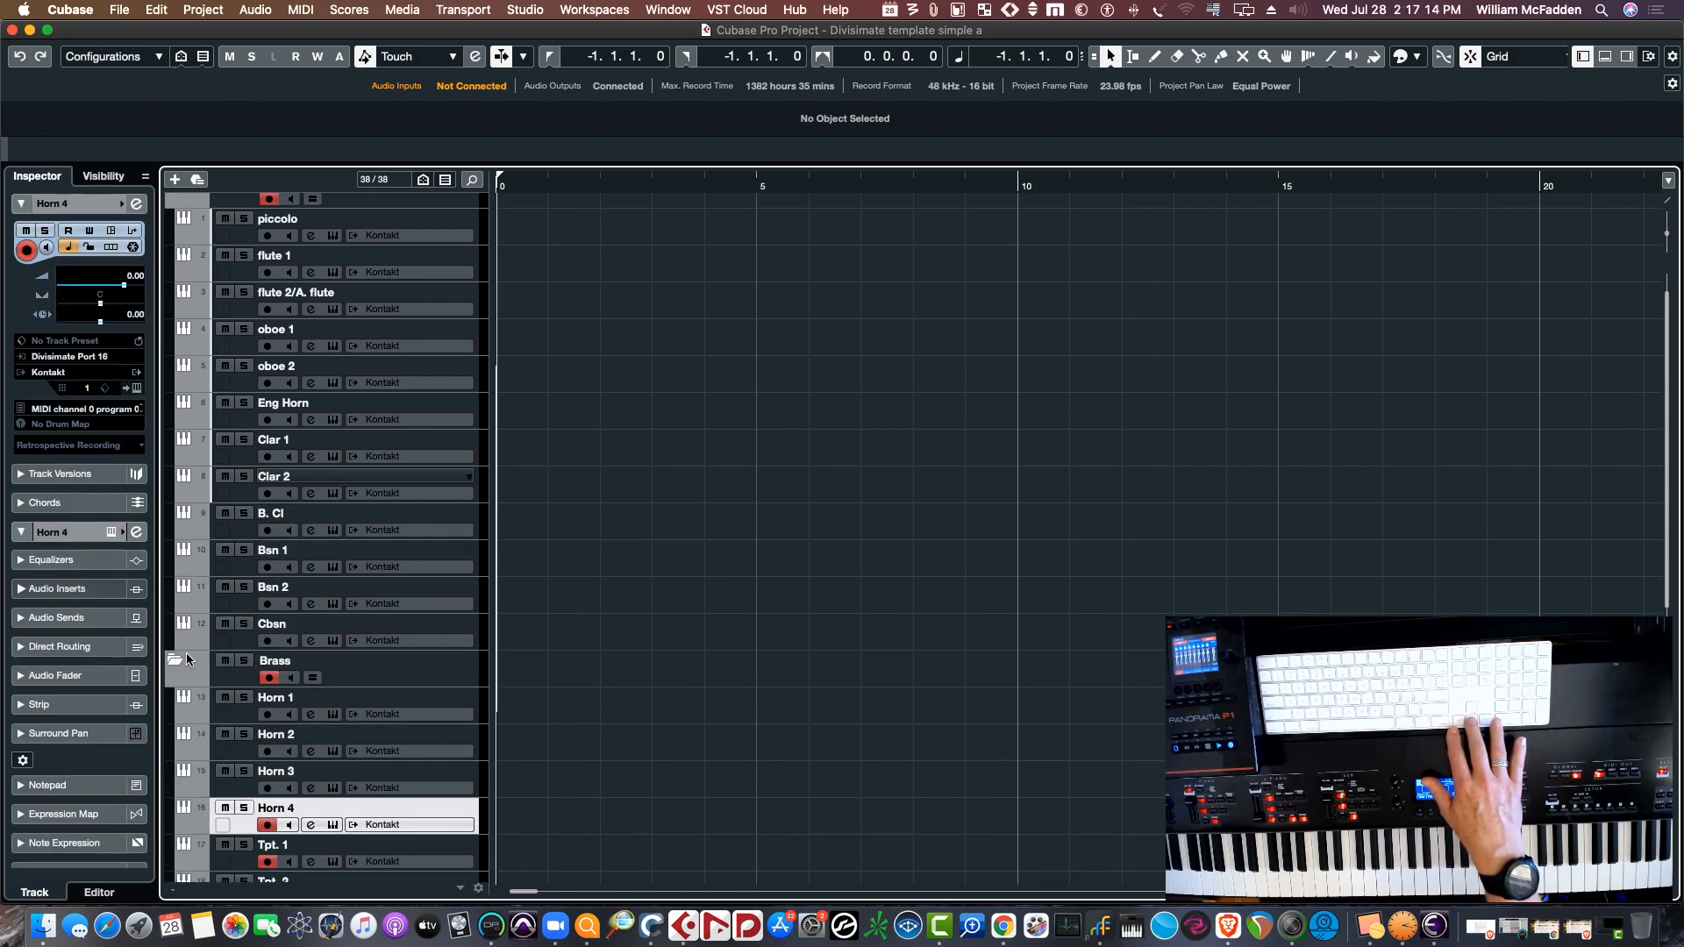
pyautogui.press('Down')
pyautogui.press('Down')
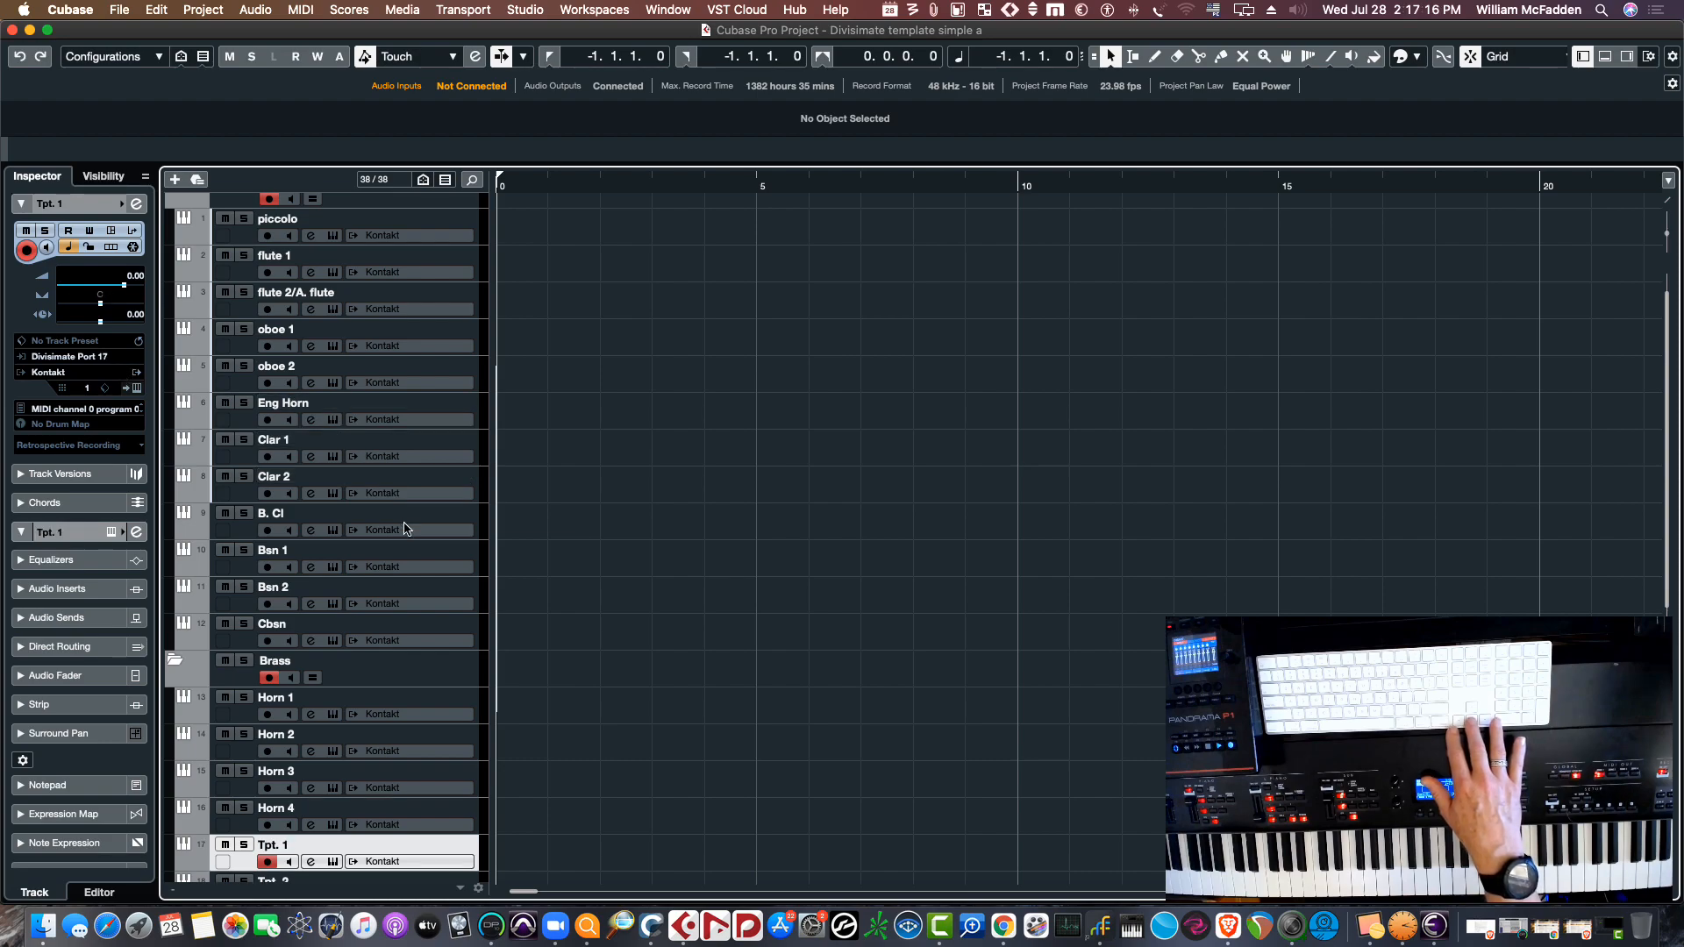
pyautogui.press('Down')
pyautogui.press('Down')
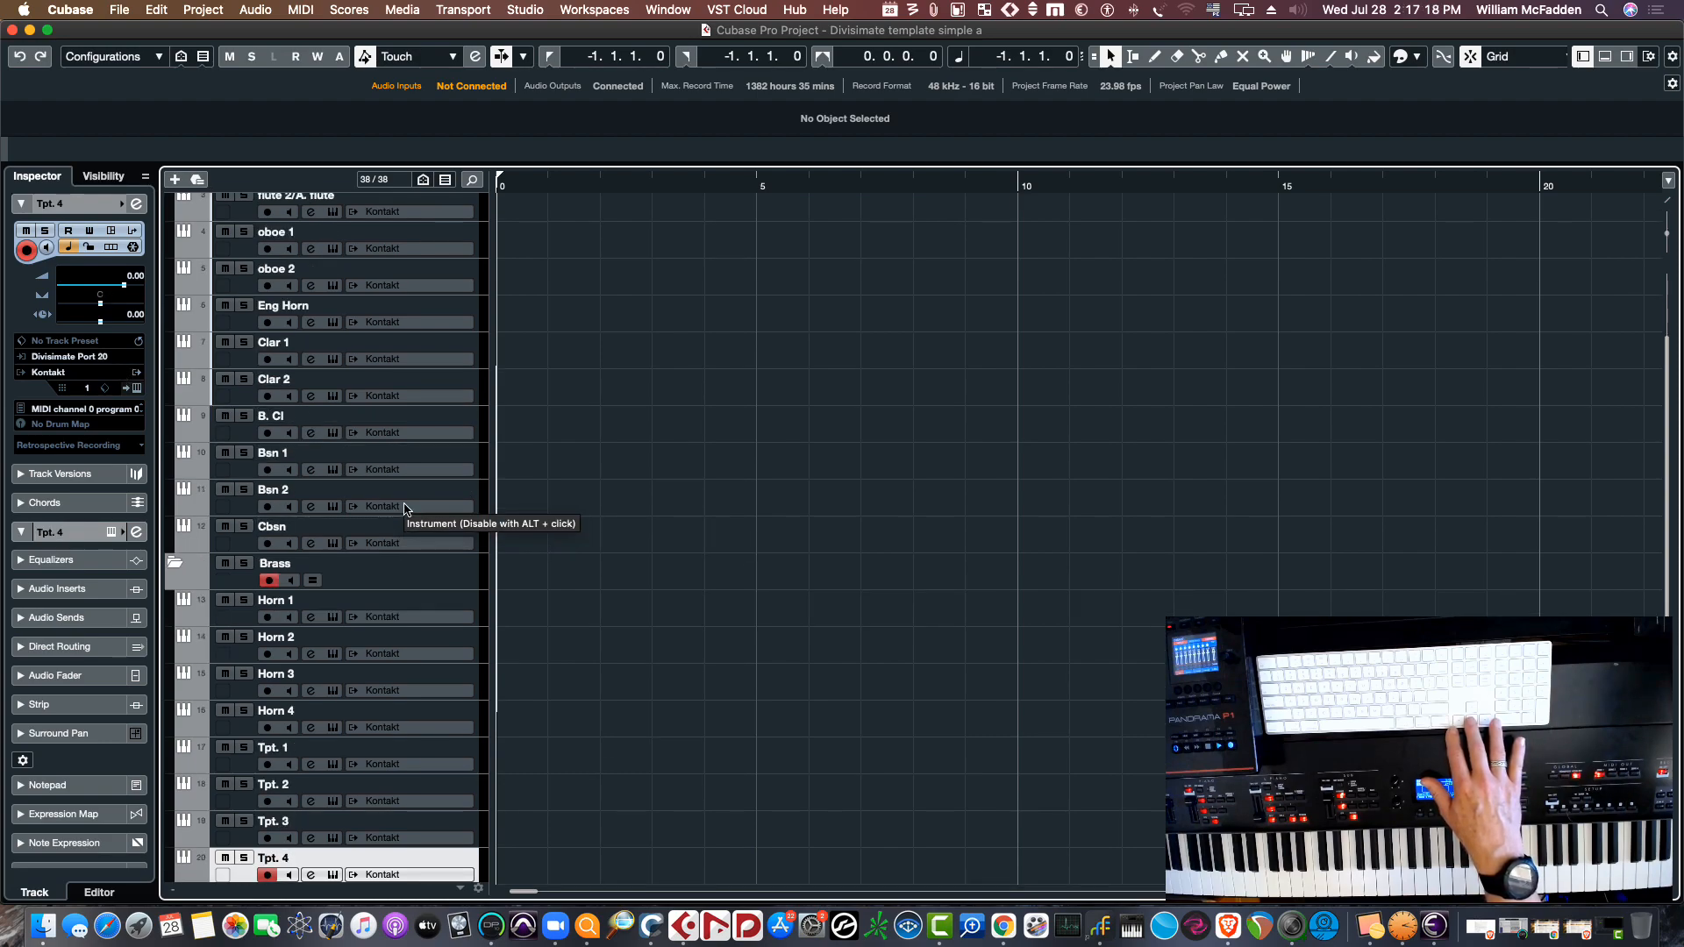
pyautogui.press('Down')
pyautogui.press('Down')
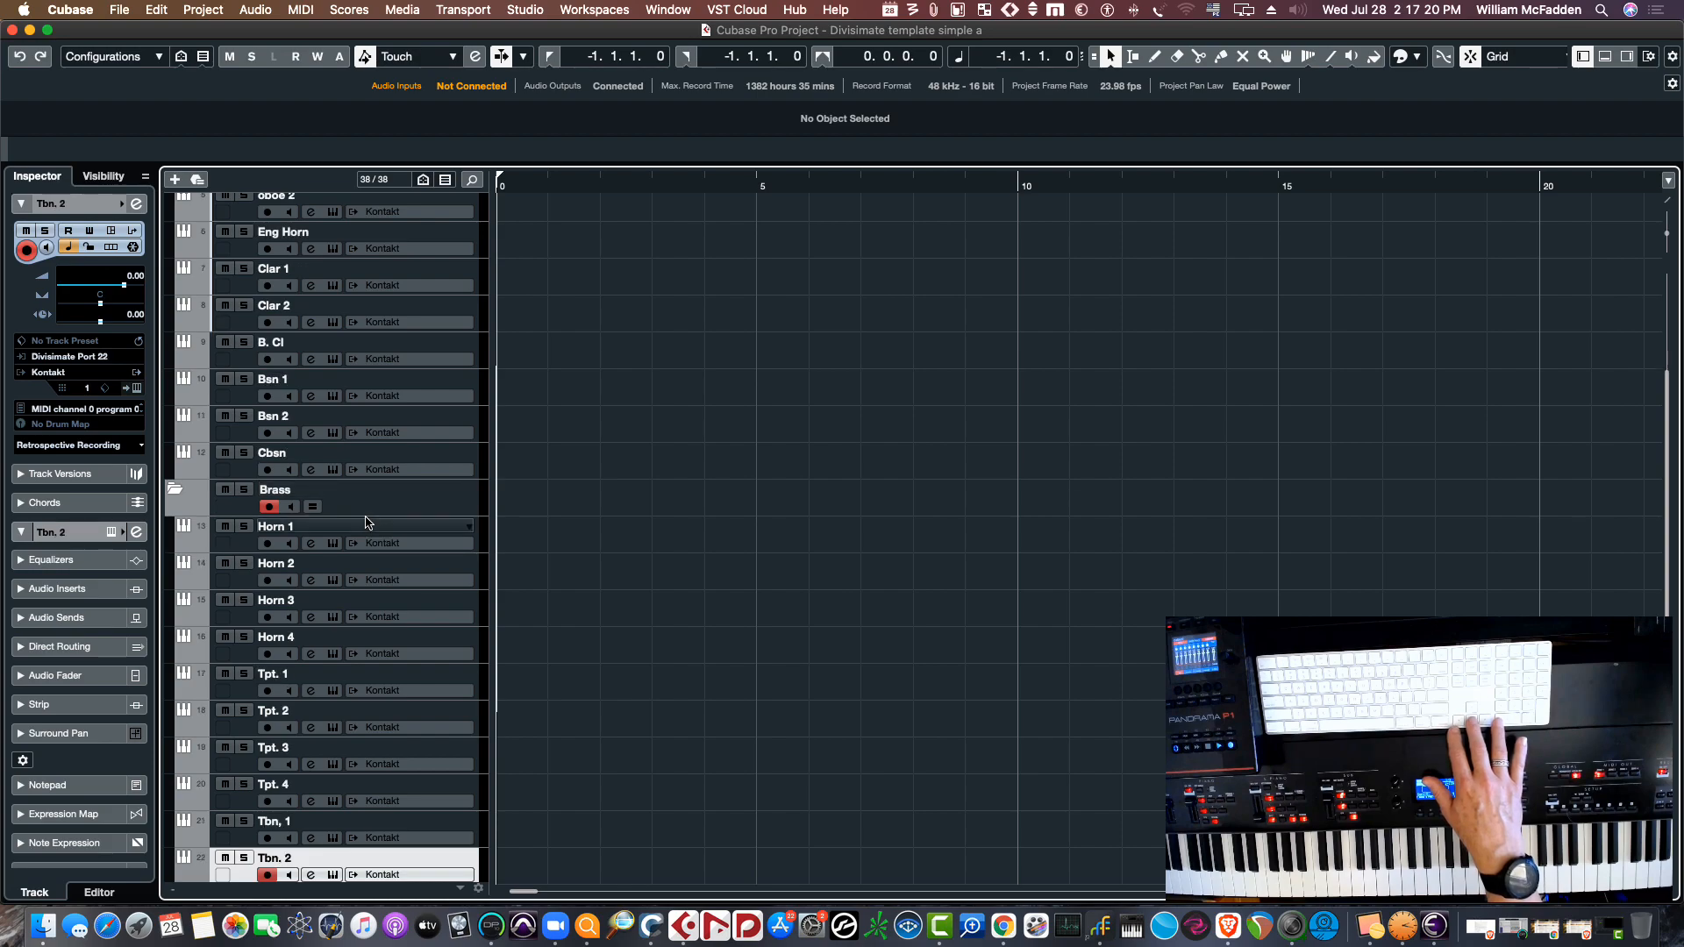
pyautogui.press('Down')
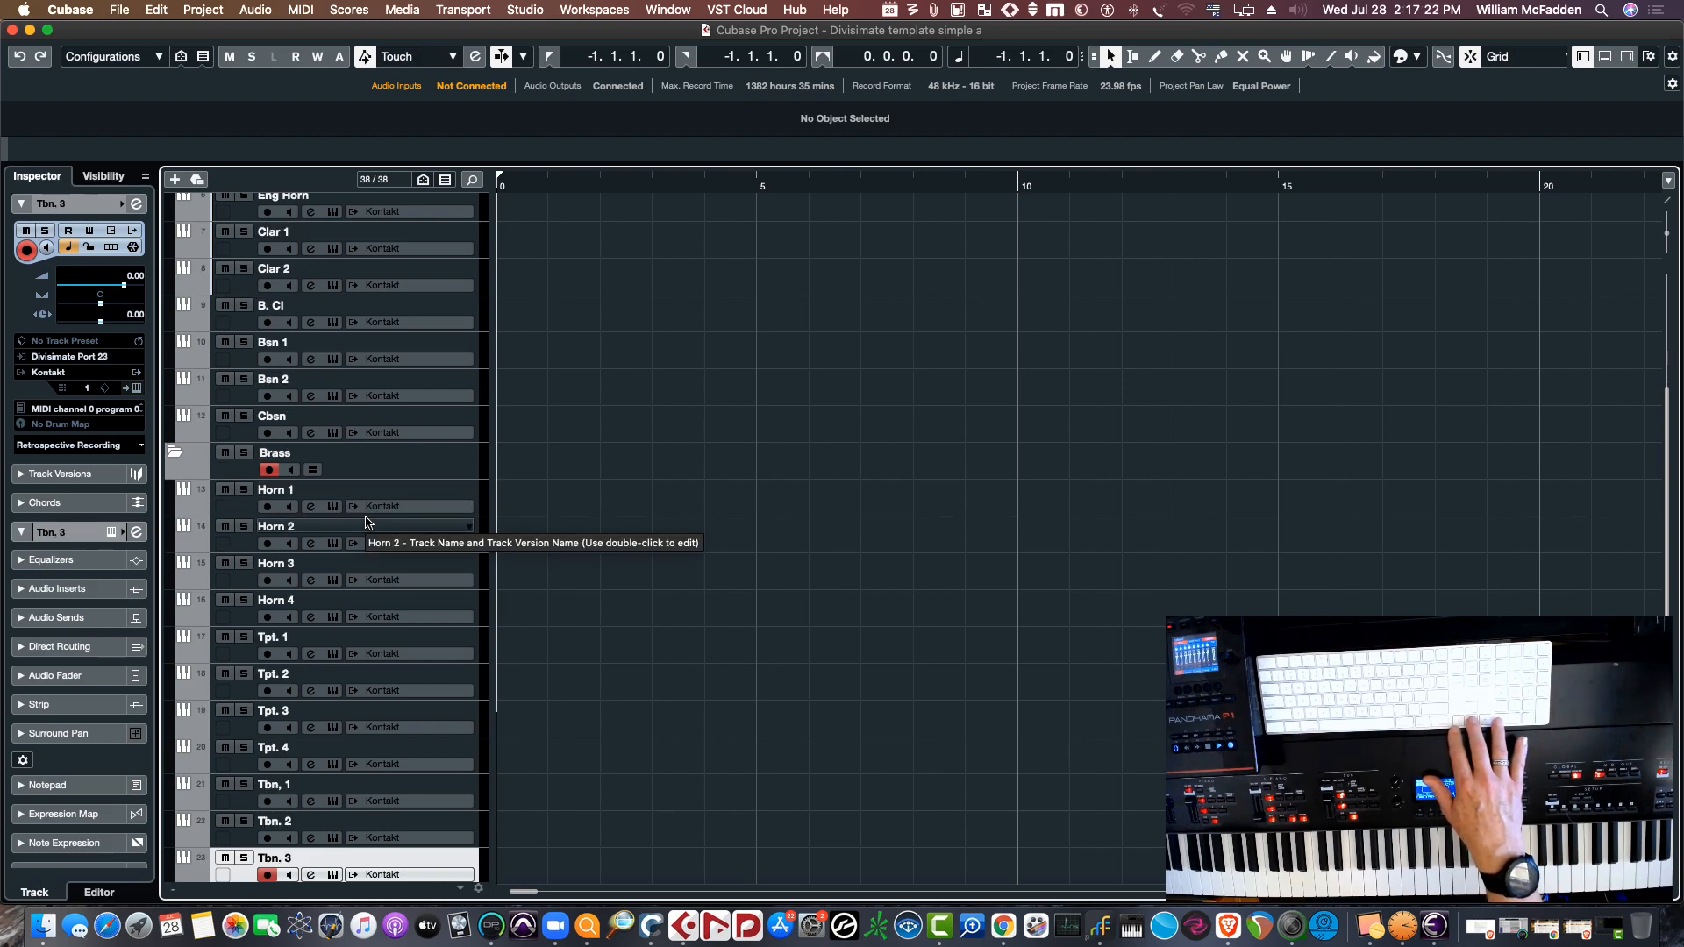
pyautogui.press('Down')
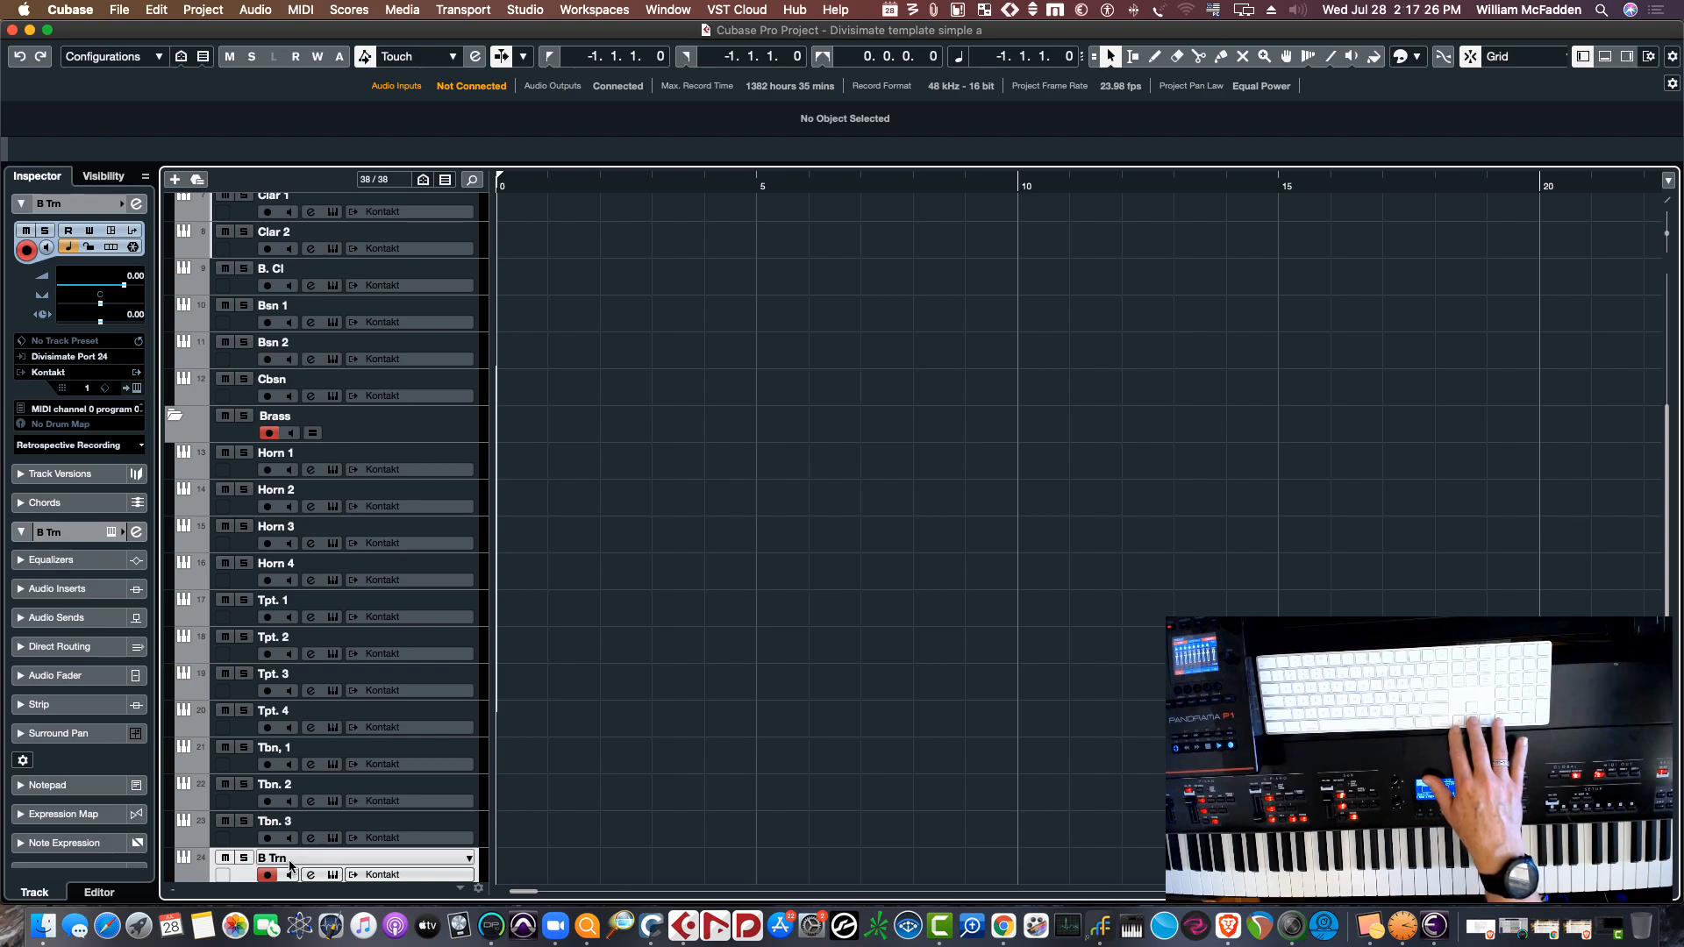
pyautogui.press('Down')
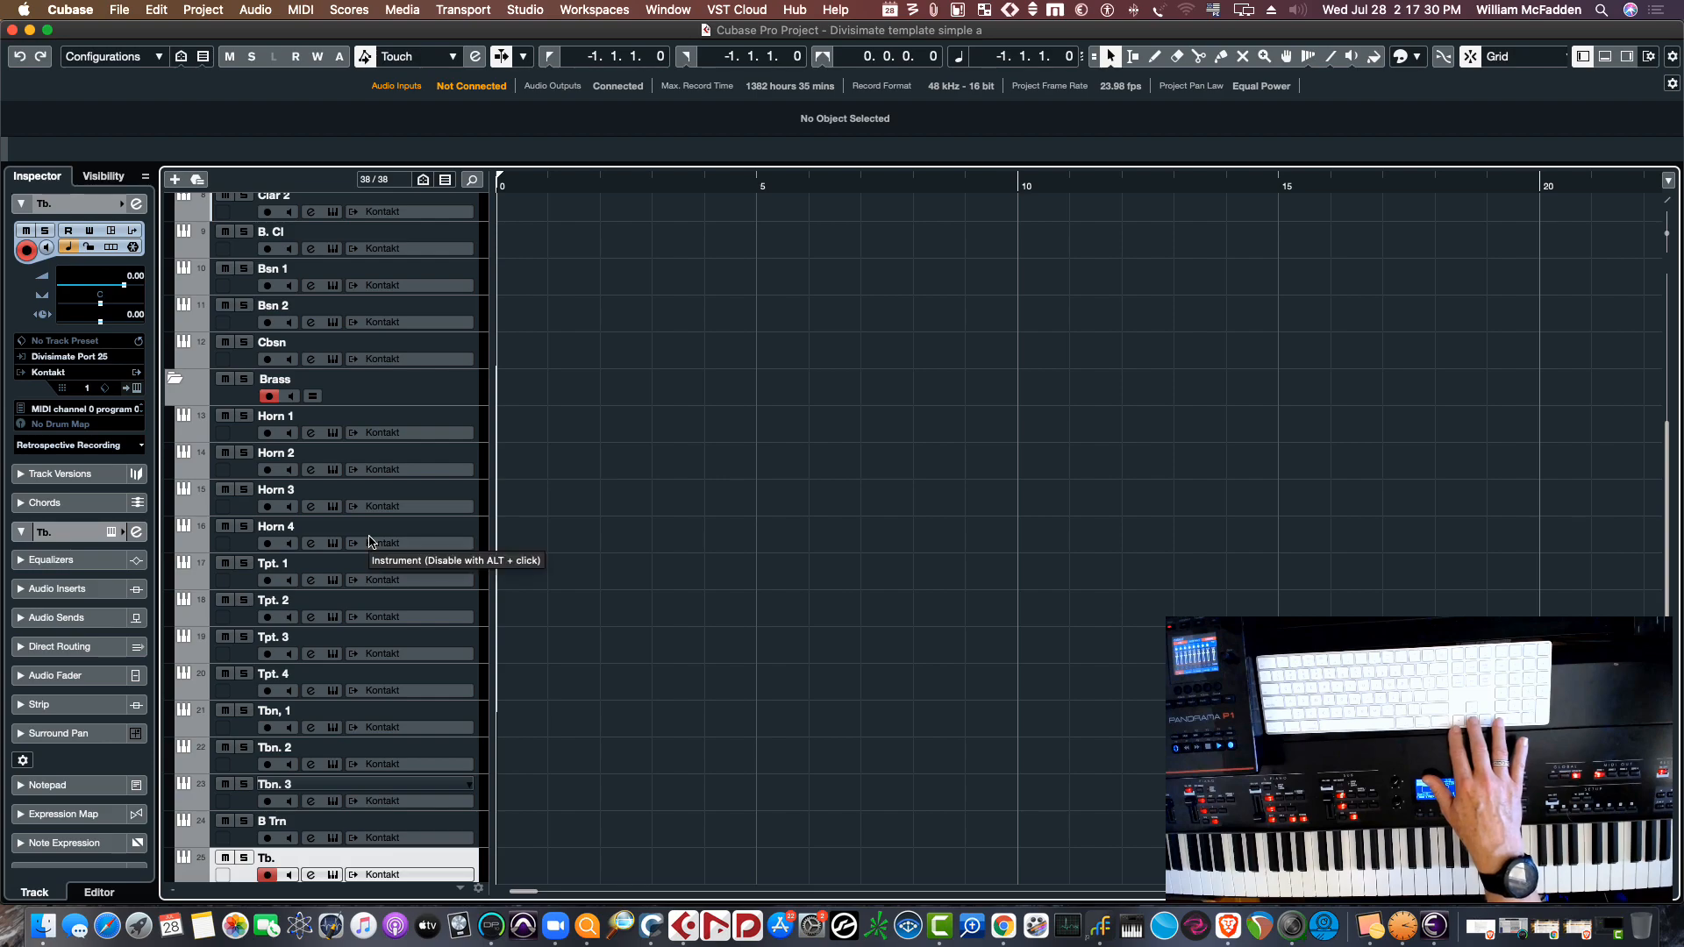
# Expand the Keys & Harp folder and check the Piano track's MIDI input port
pyautogui.press('Down')
pyautogui.press('Down')
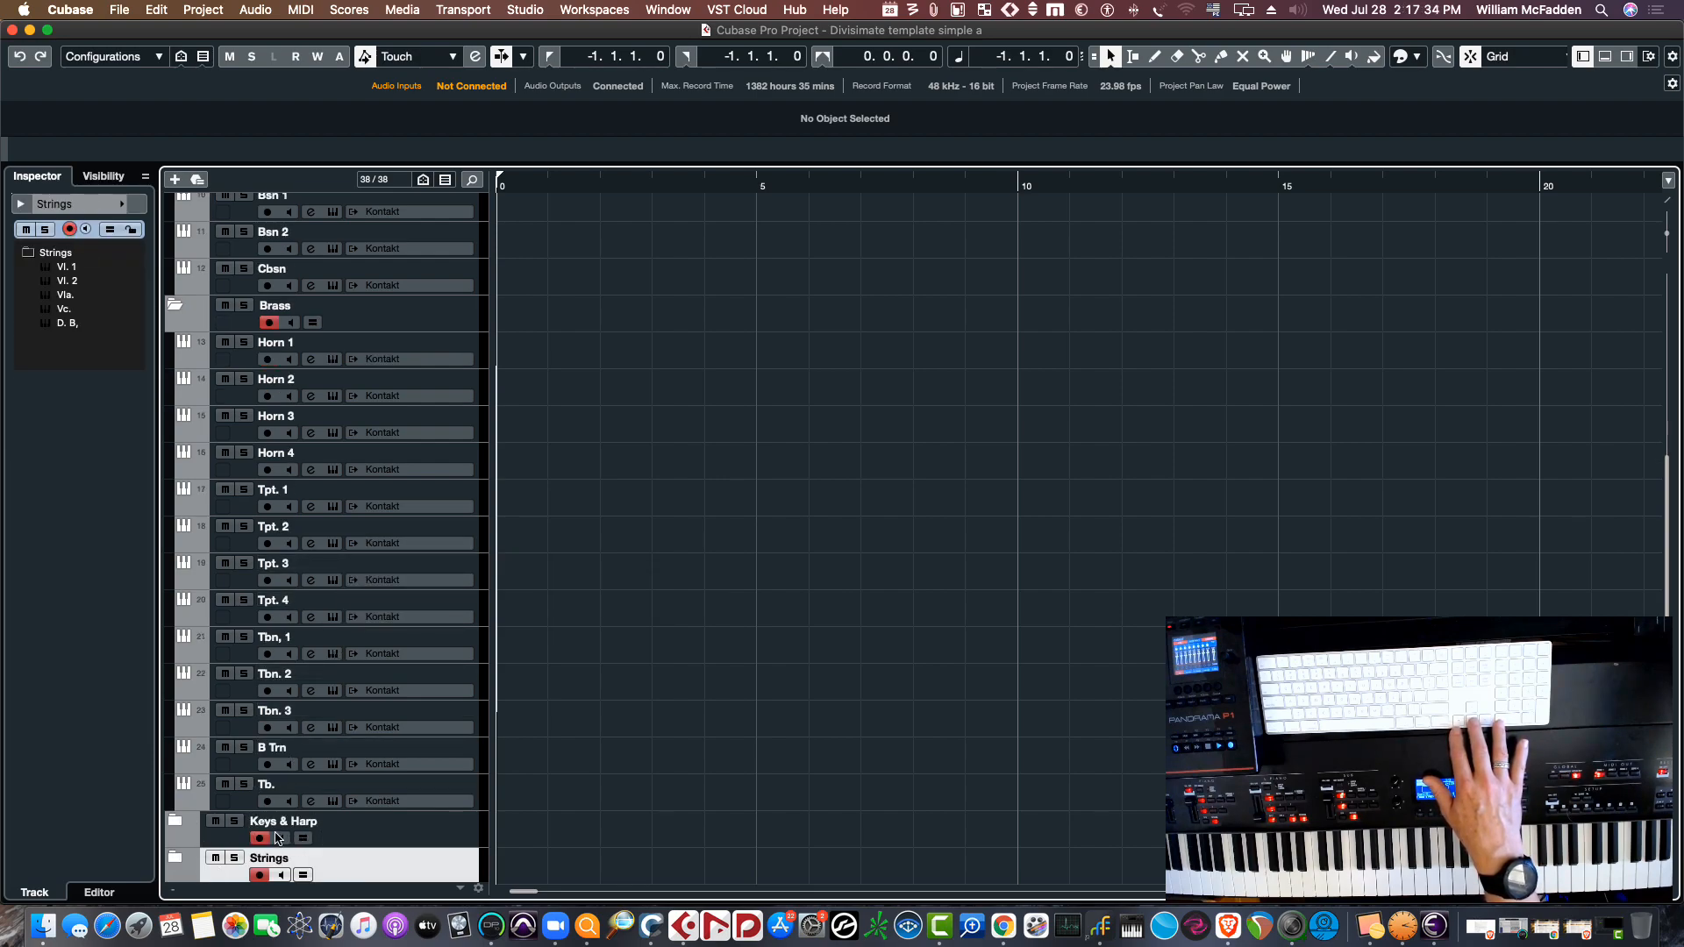
pyautogui.click(177, 823)
pyautogui.scroll(-3, 386, 666)
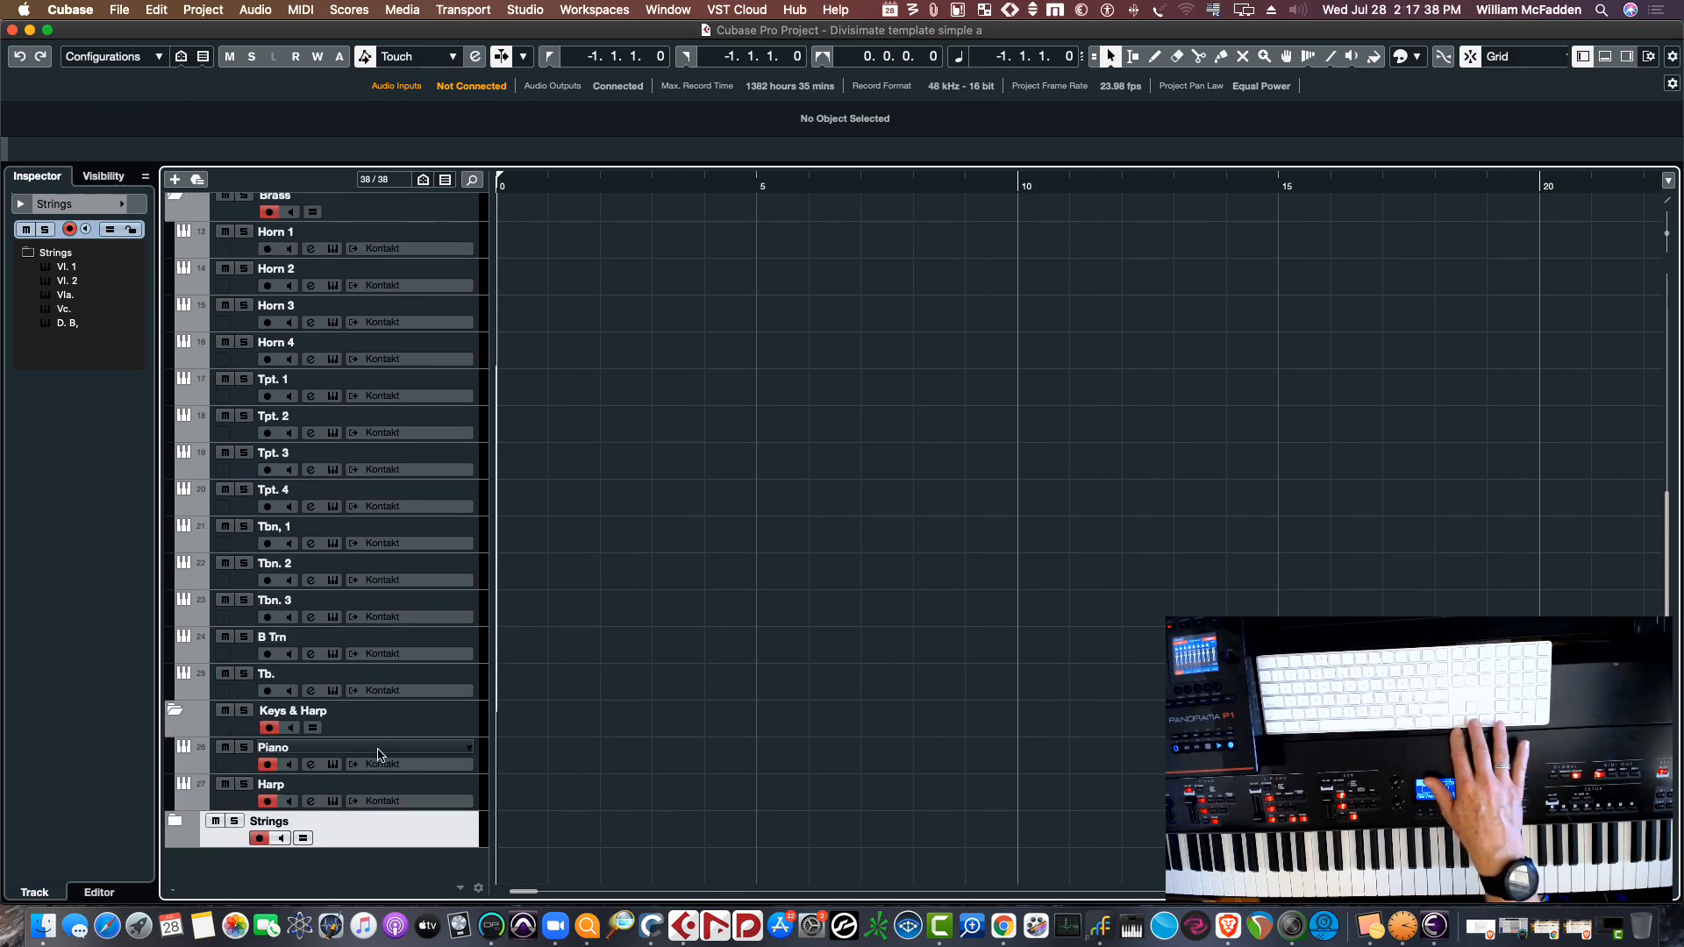
pyautogui.click(389, 733)
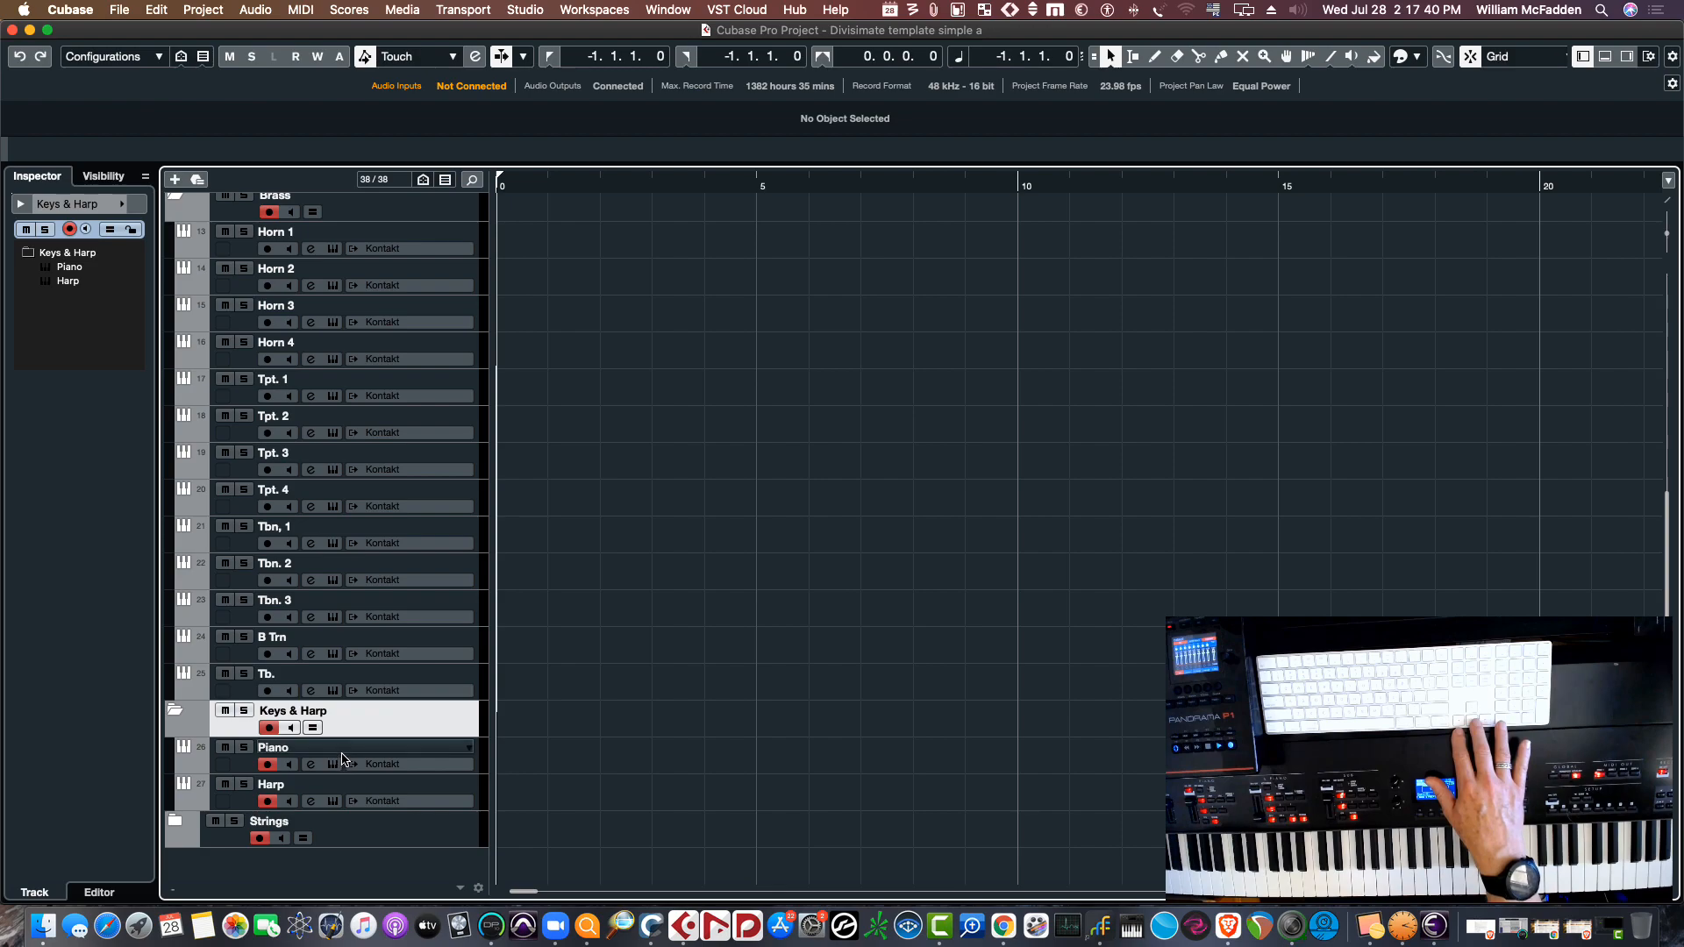
pyautogui.click(343, 756)
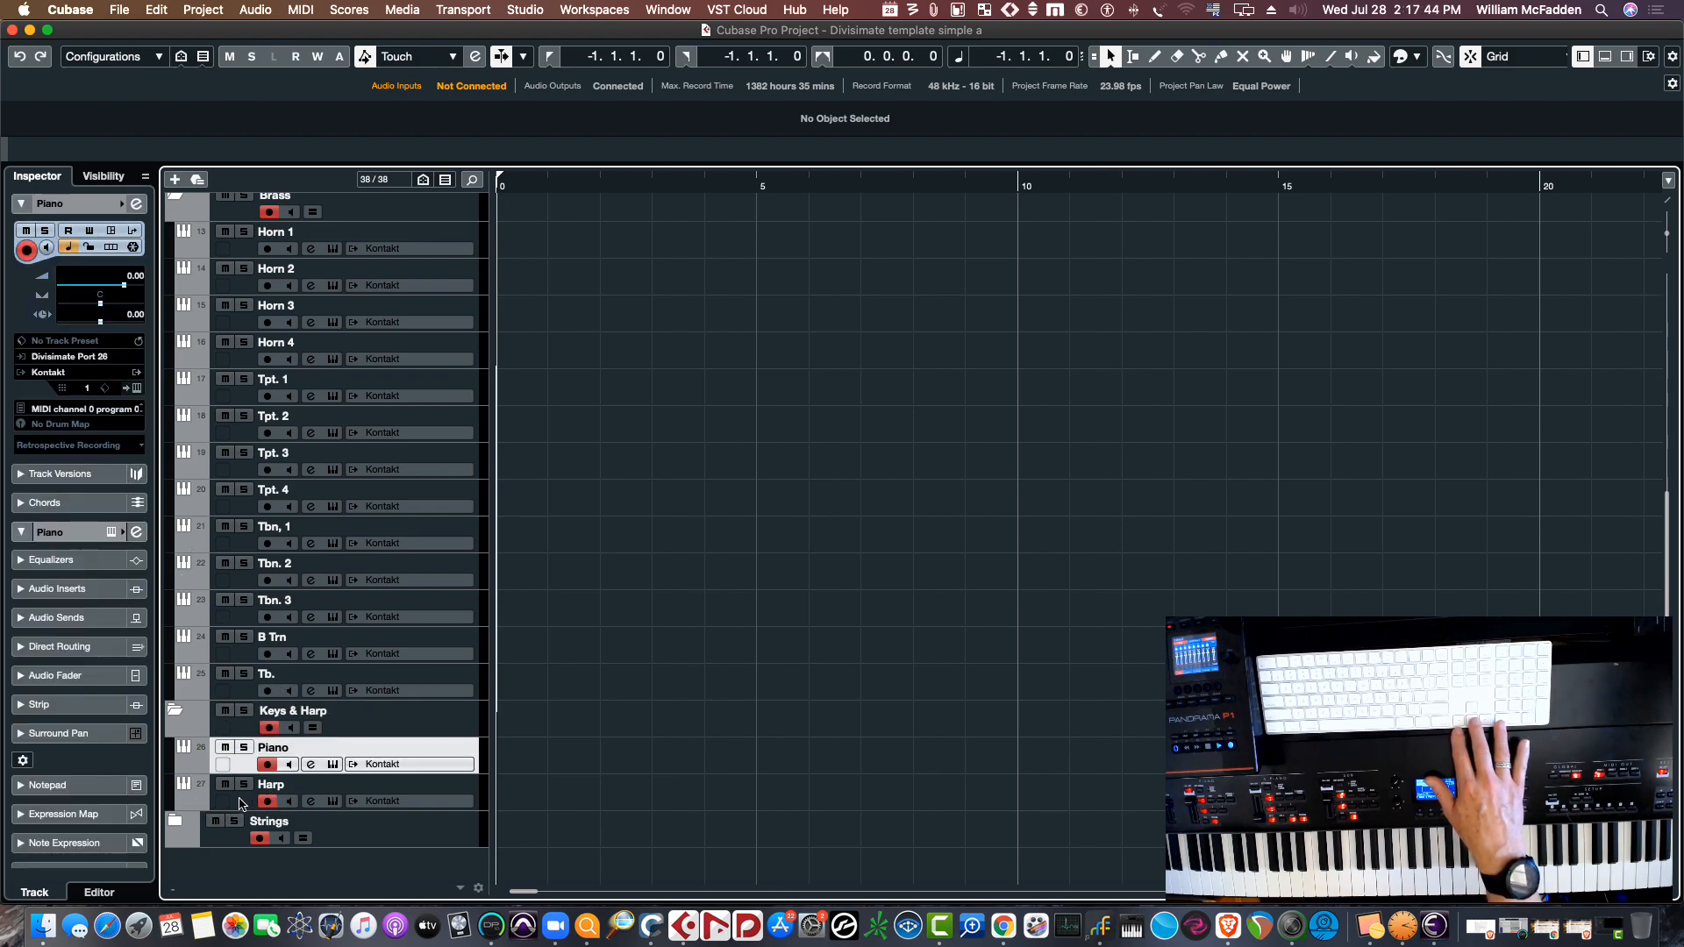
# Expand the Strings folder and check the MIDI input port of the D. B. track
pyautogui.click(380, 834)
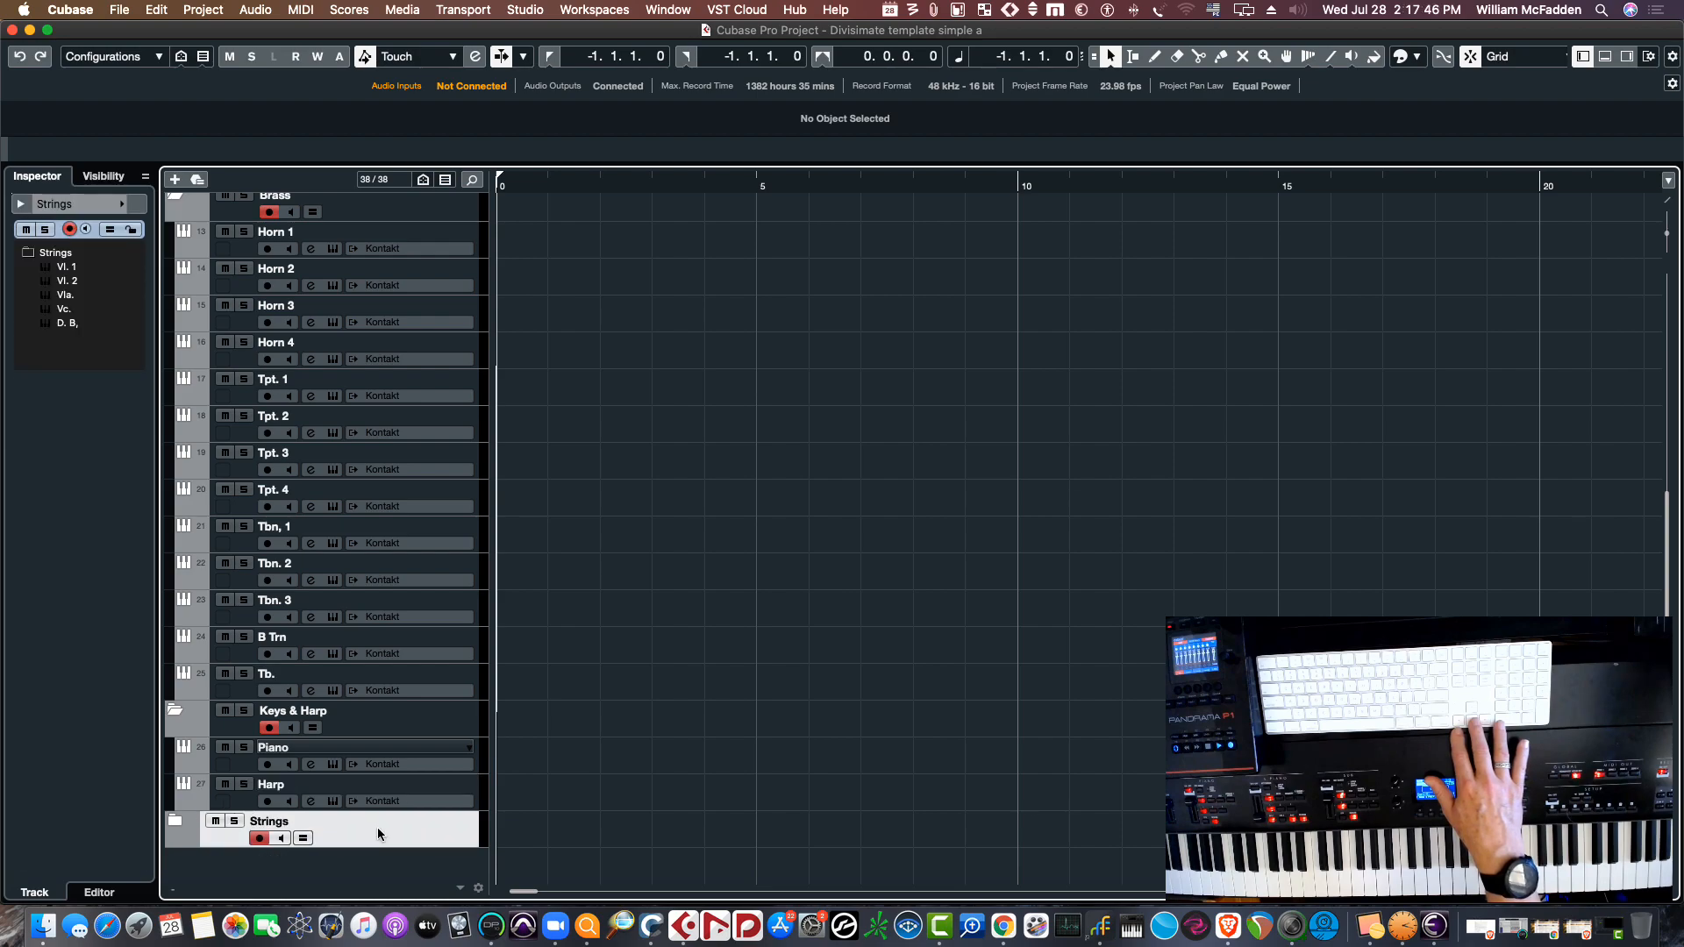
pyautogui.click(174, 822)
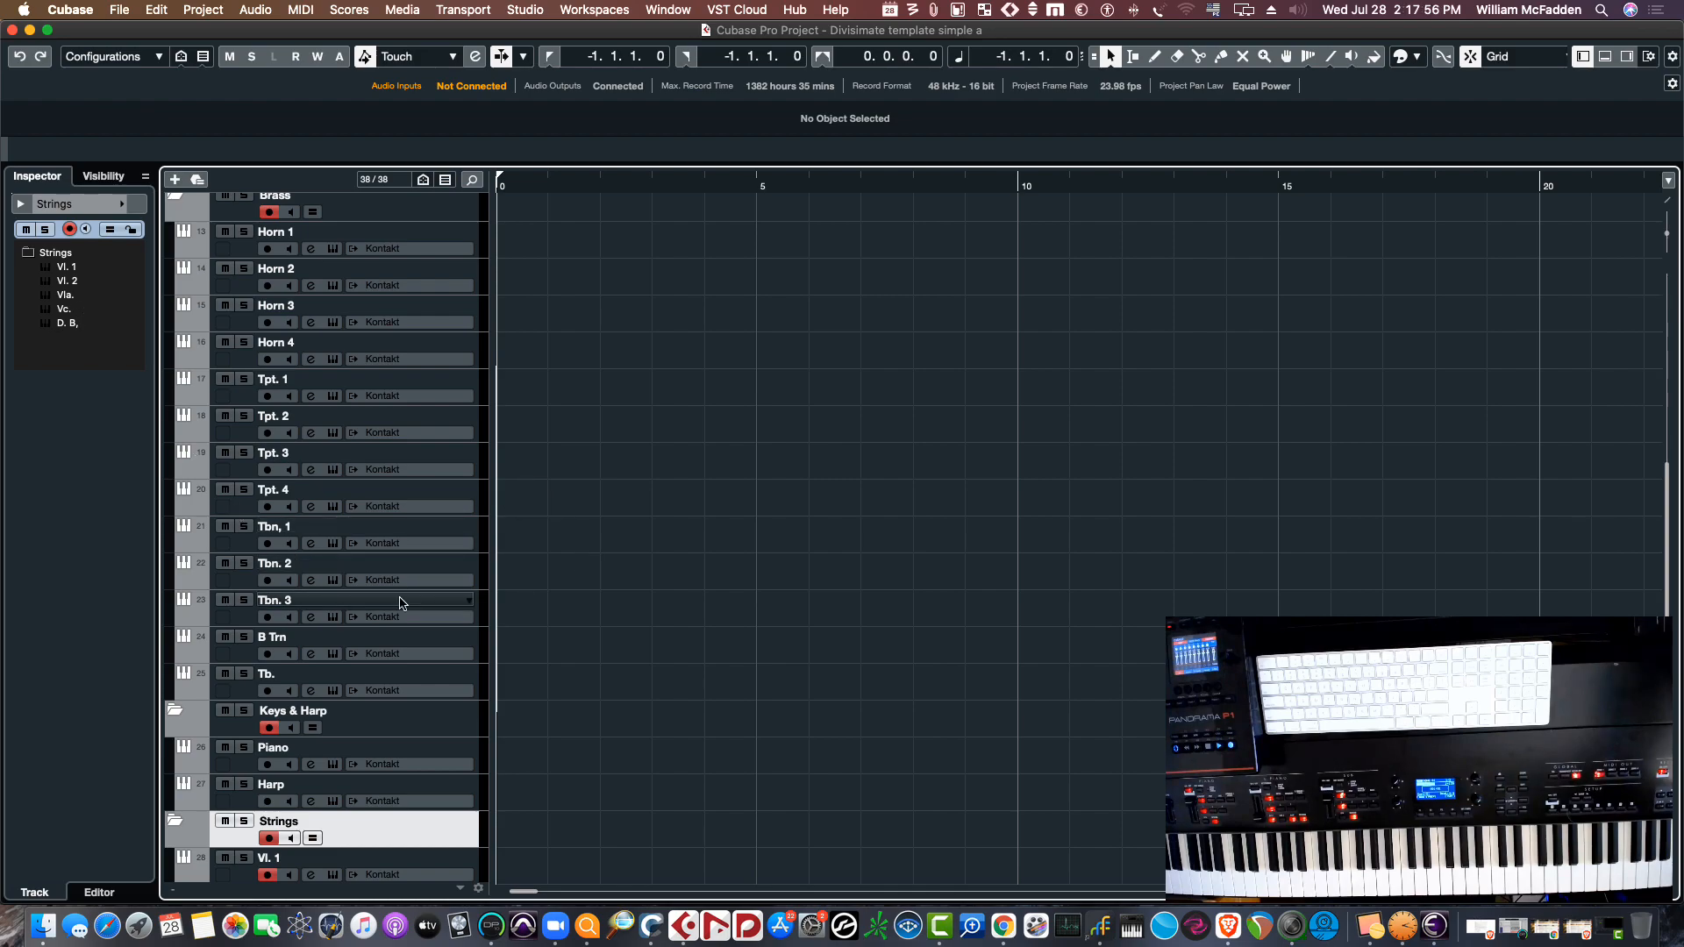
pyautogui.scroll(-3, 394, 550)
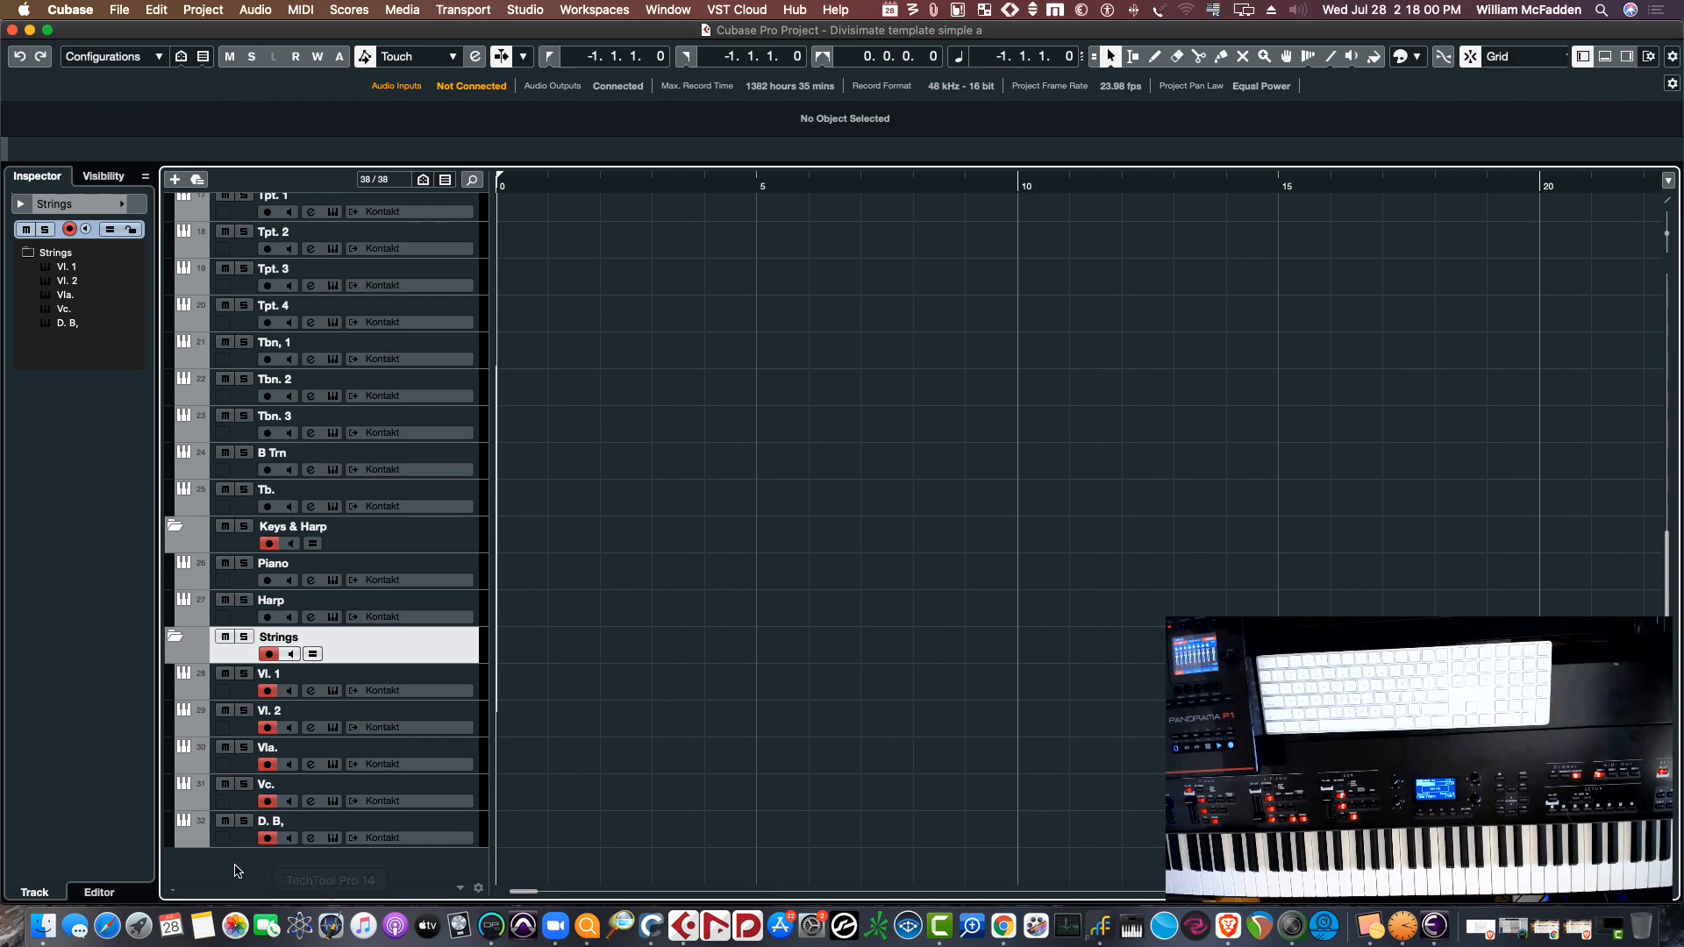
pyautogui.click(239, 844)
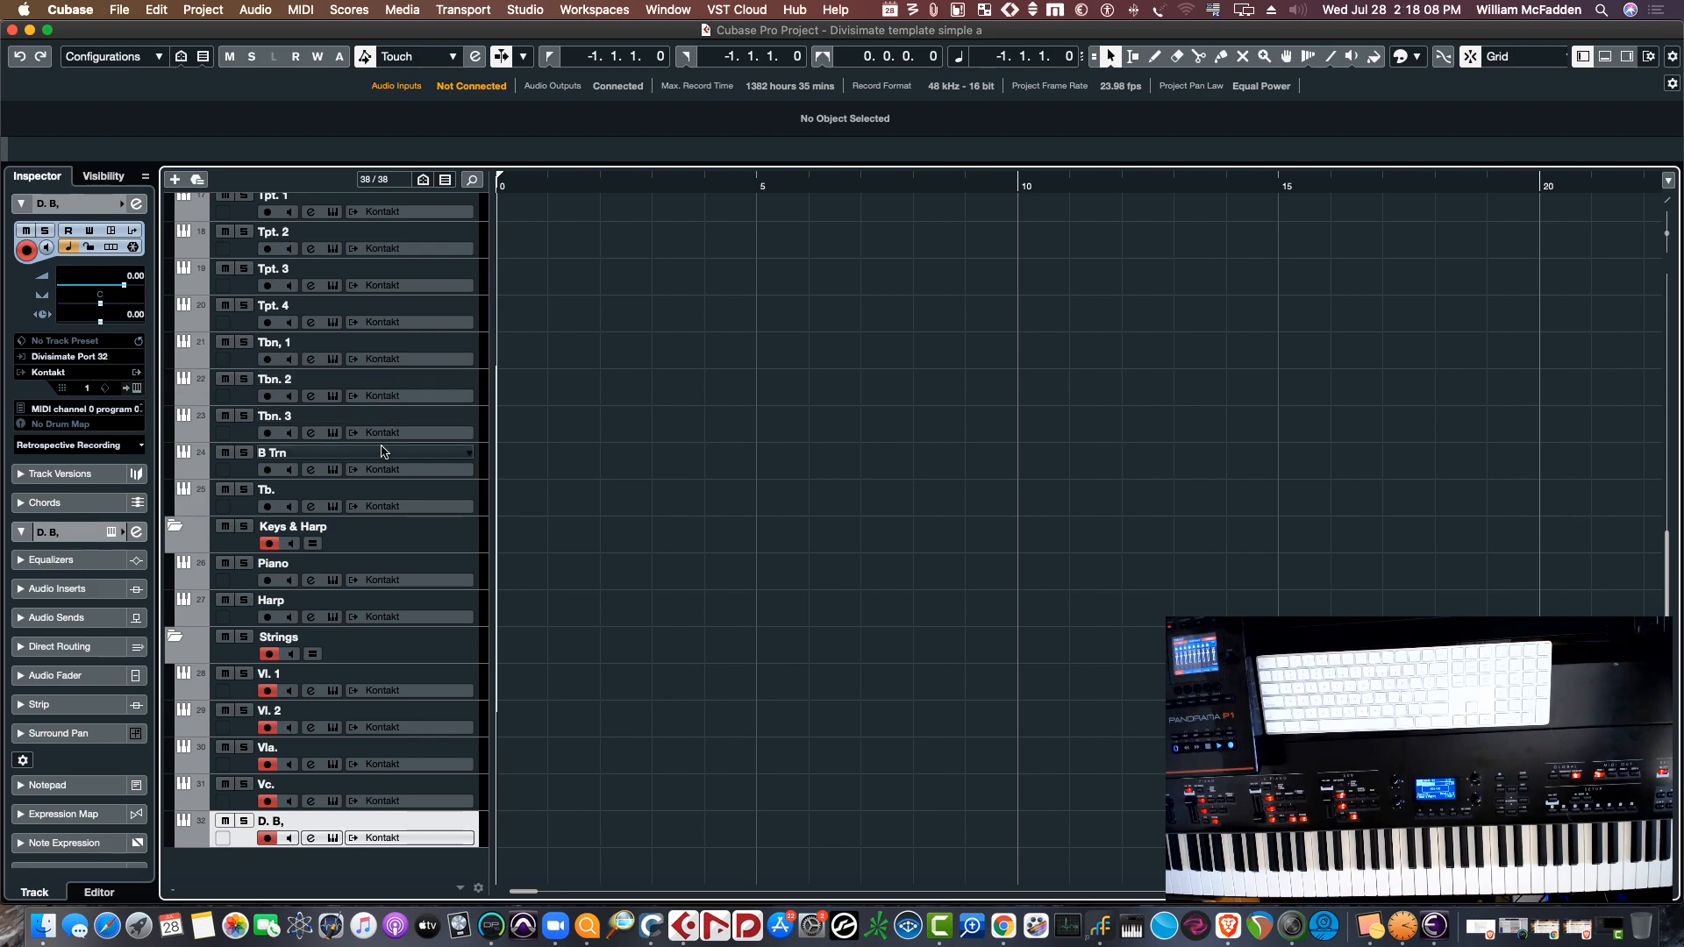
# Collapse the Woodwinds, Brass, Keys & Harp and Strings folders in the track list
pyautogui.scroll(10, 392, 480)
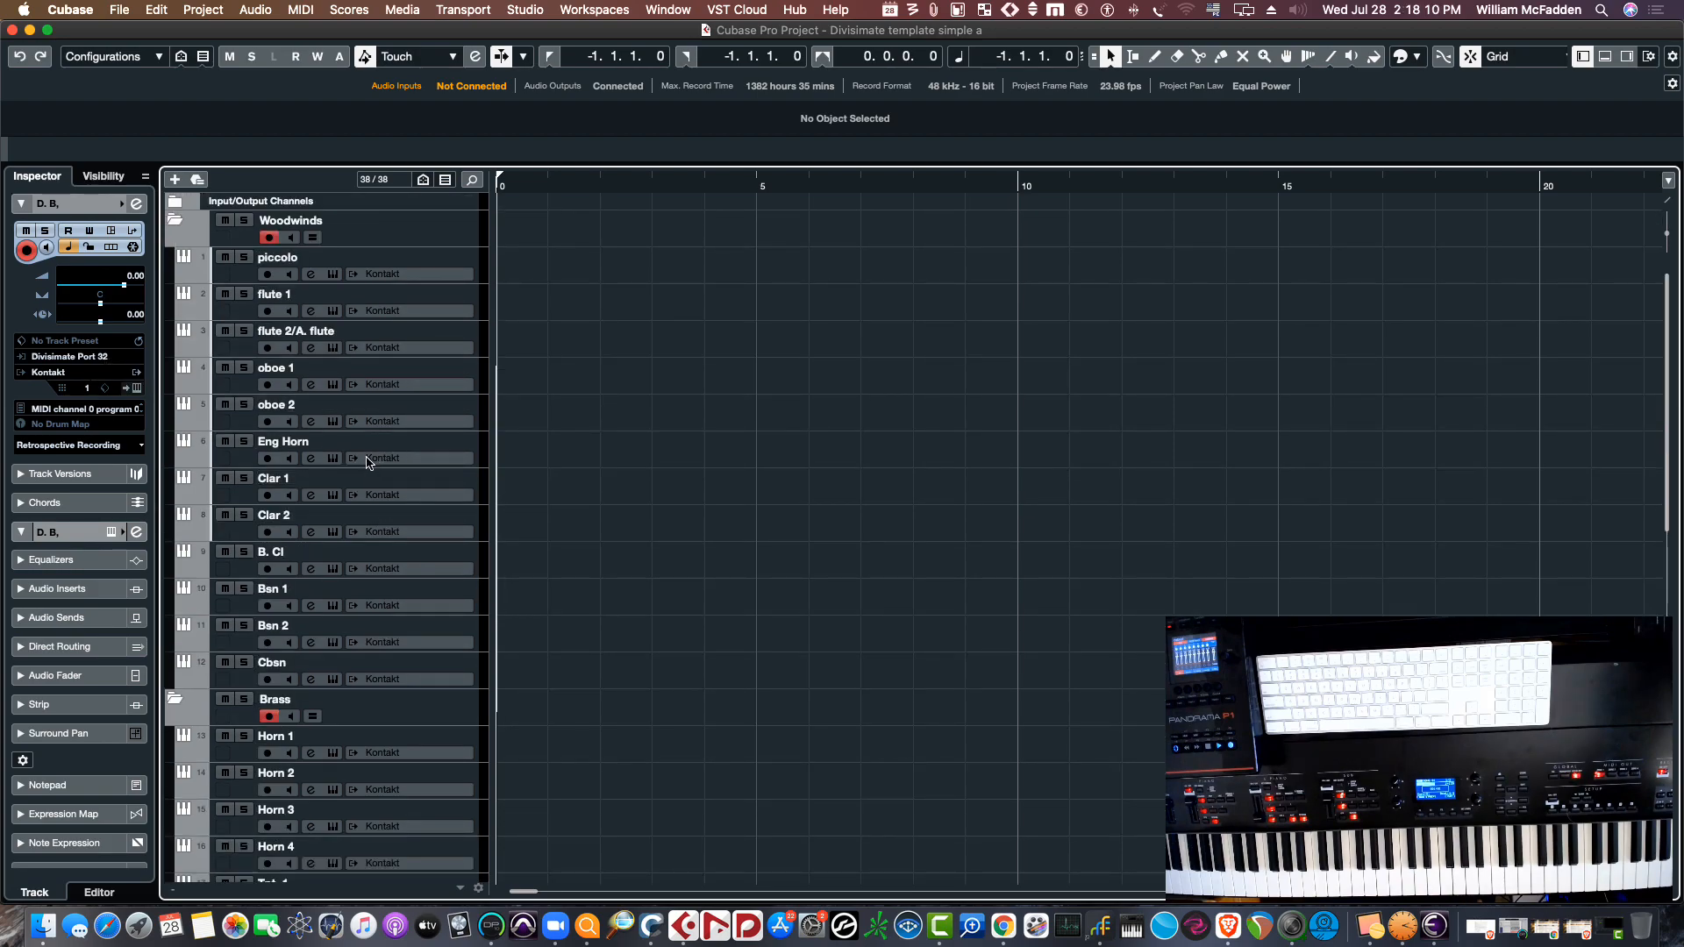
pyautogui.click(173, 220)
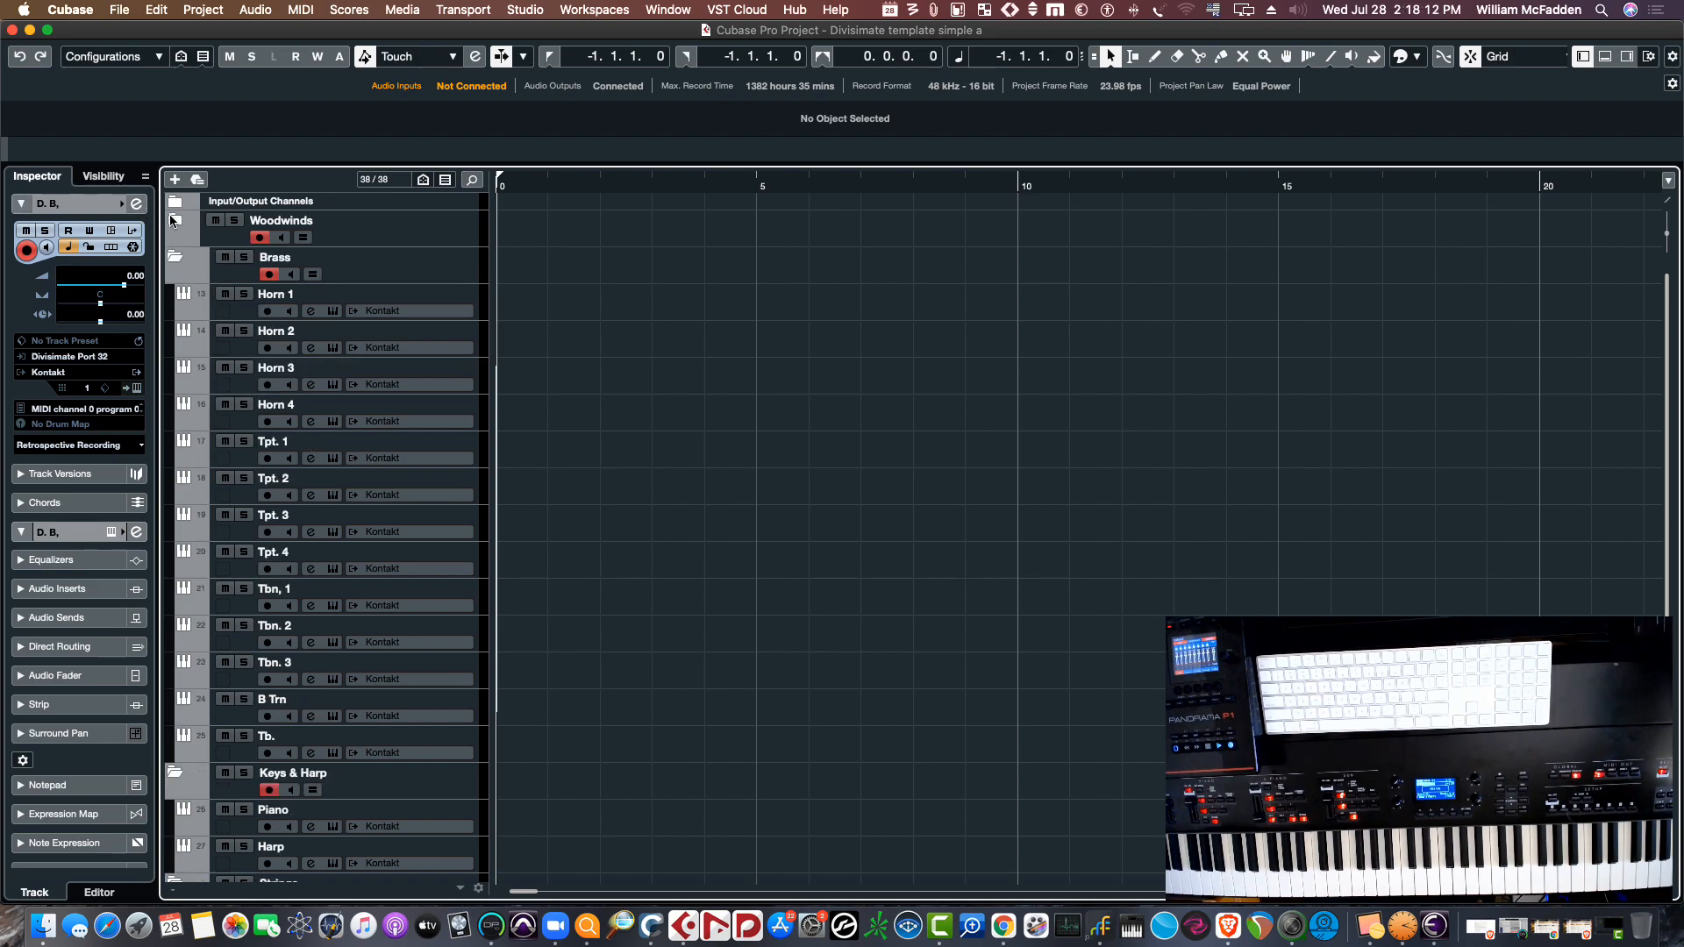
pyautogui.click(180, 263)
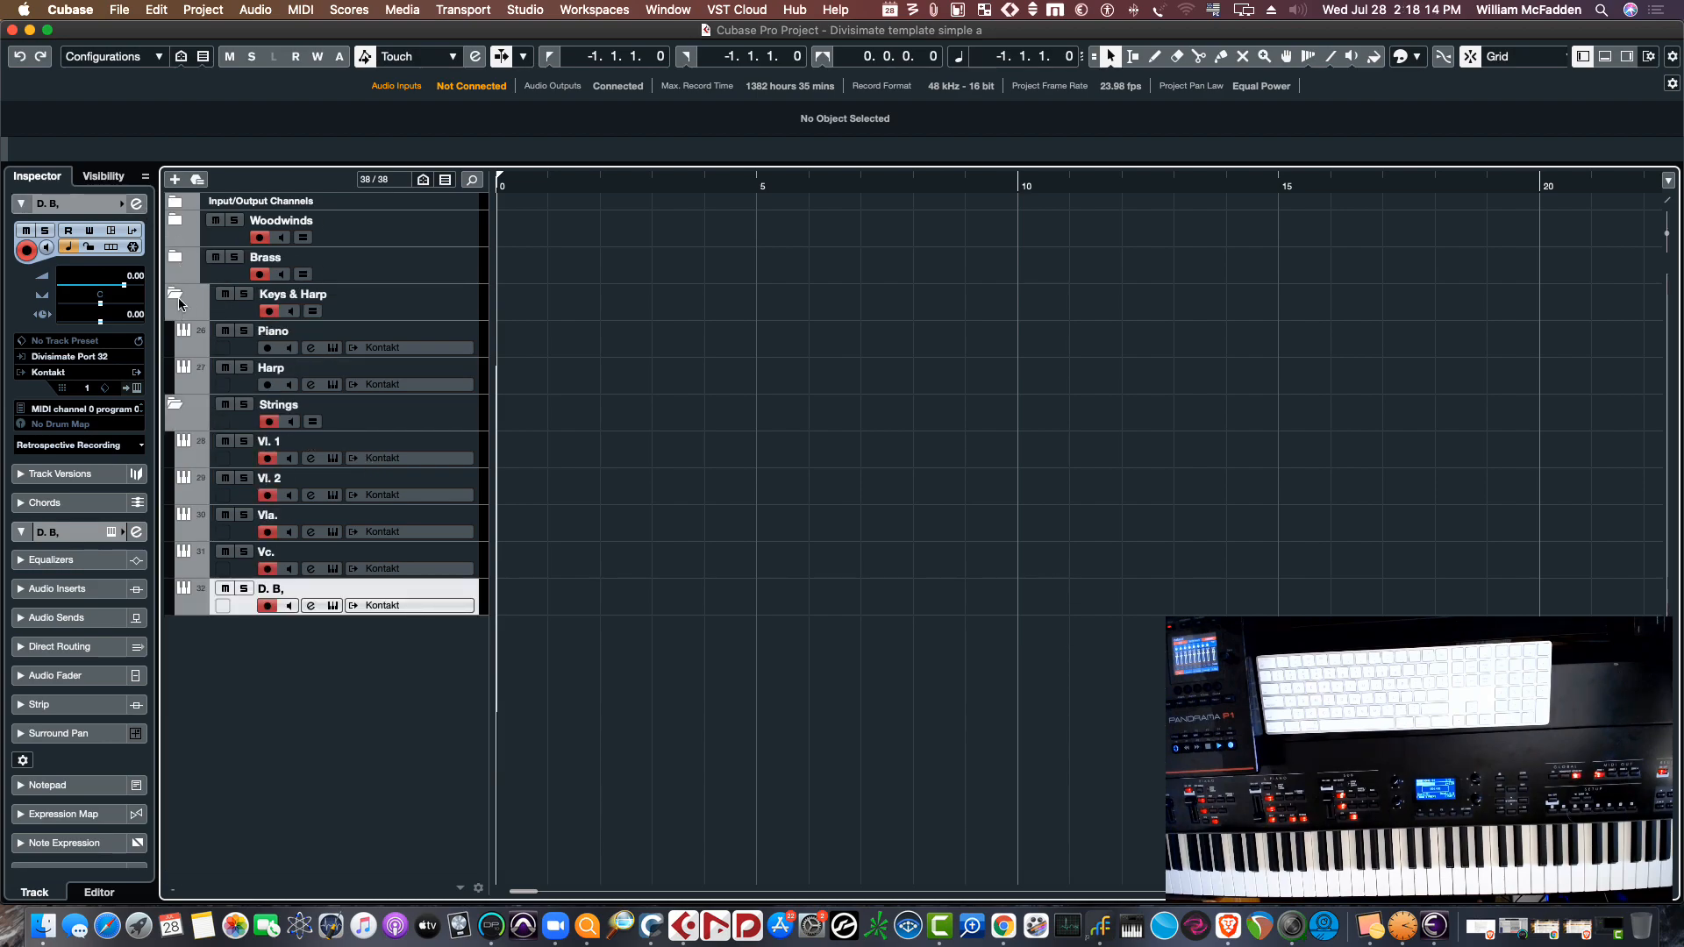
pyautogui.click(179, 300)
pyautogui.click(174, 330)
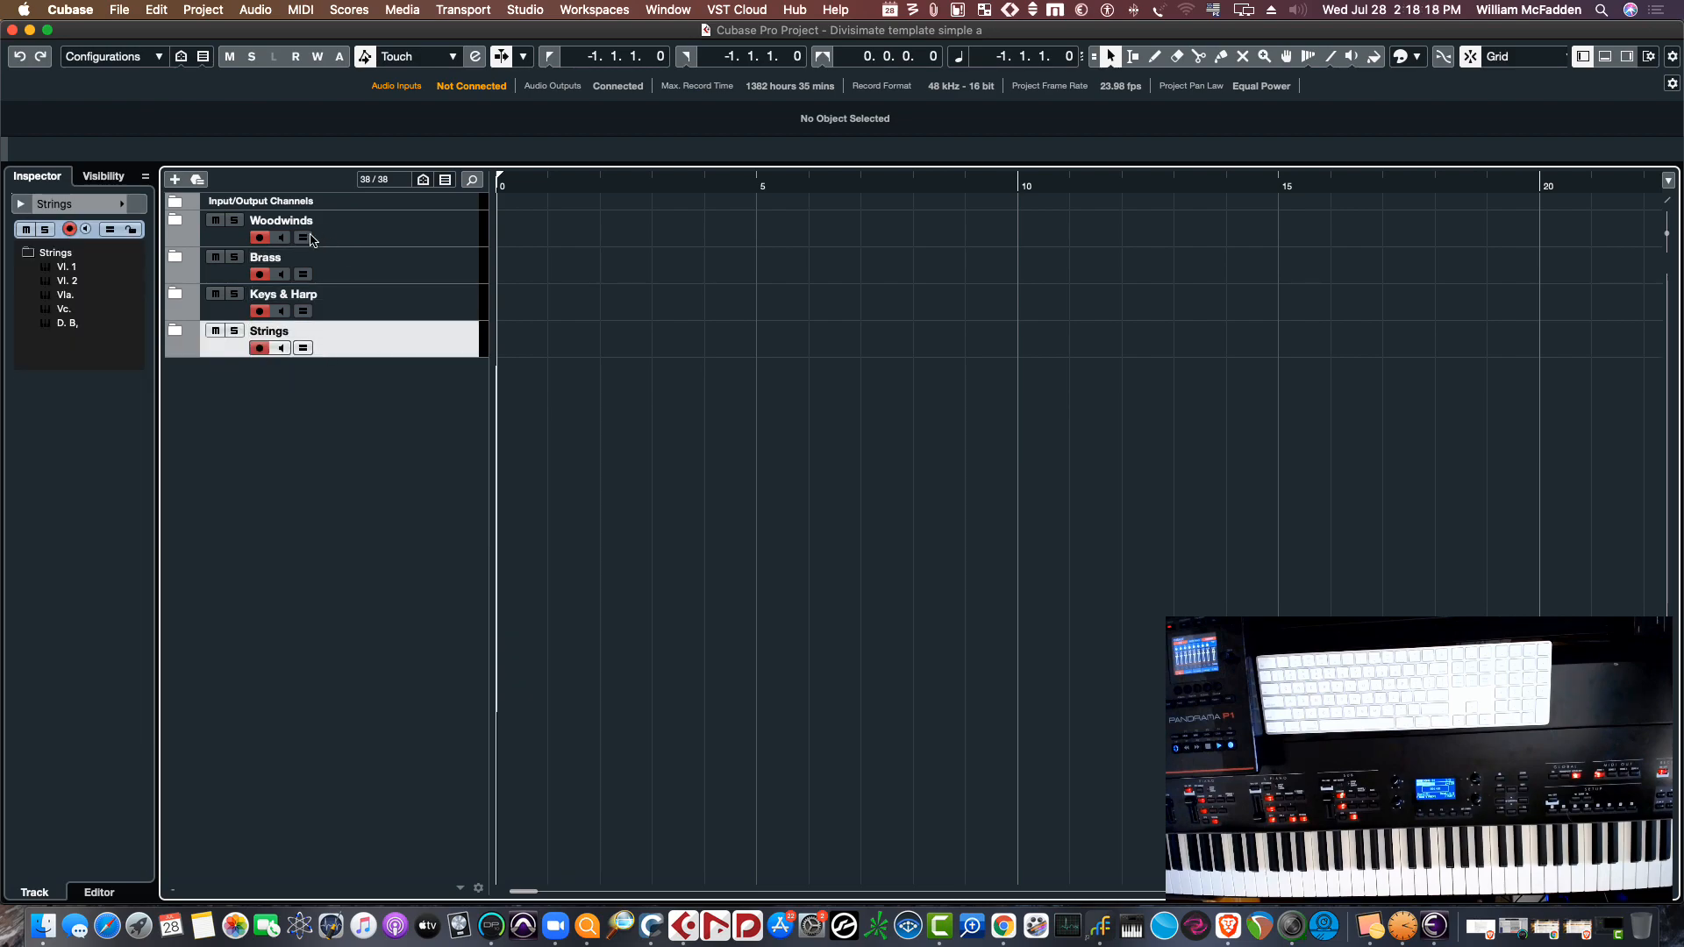
pyautogui.click(257, 238)
pyautogui.click(259, 310)
pyautogui.click(262, 349)
# Switch to Divisimate, open its settings and examine which MIDI input device is enabled
pyautogui.moveTo(0, 77); pyautogui.dragTo(1114, 45)
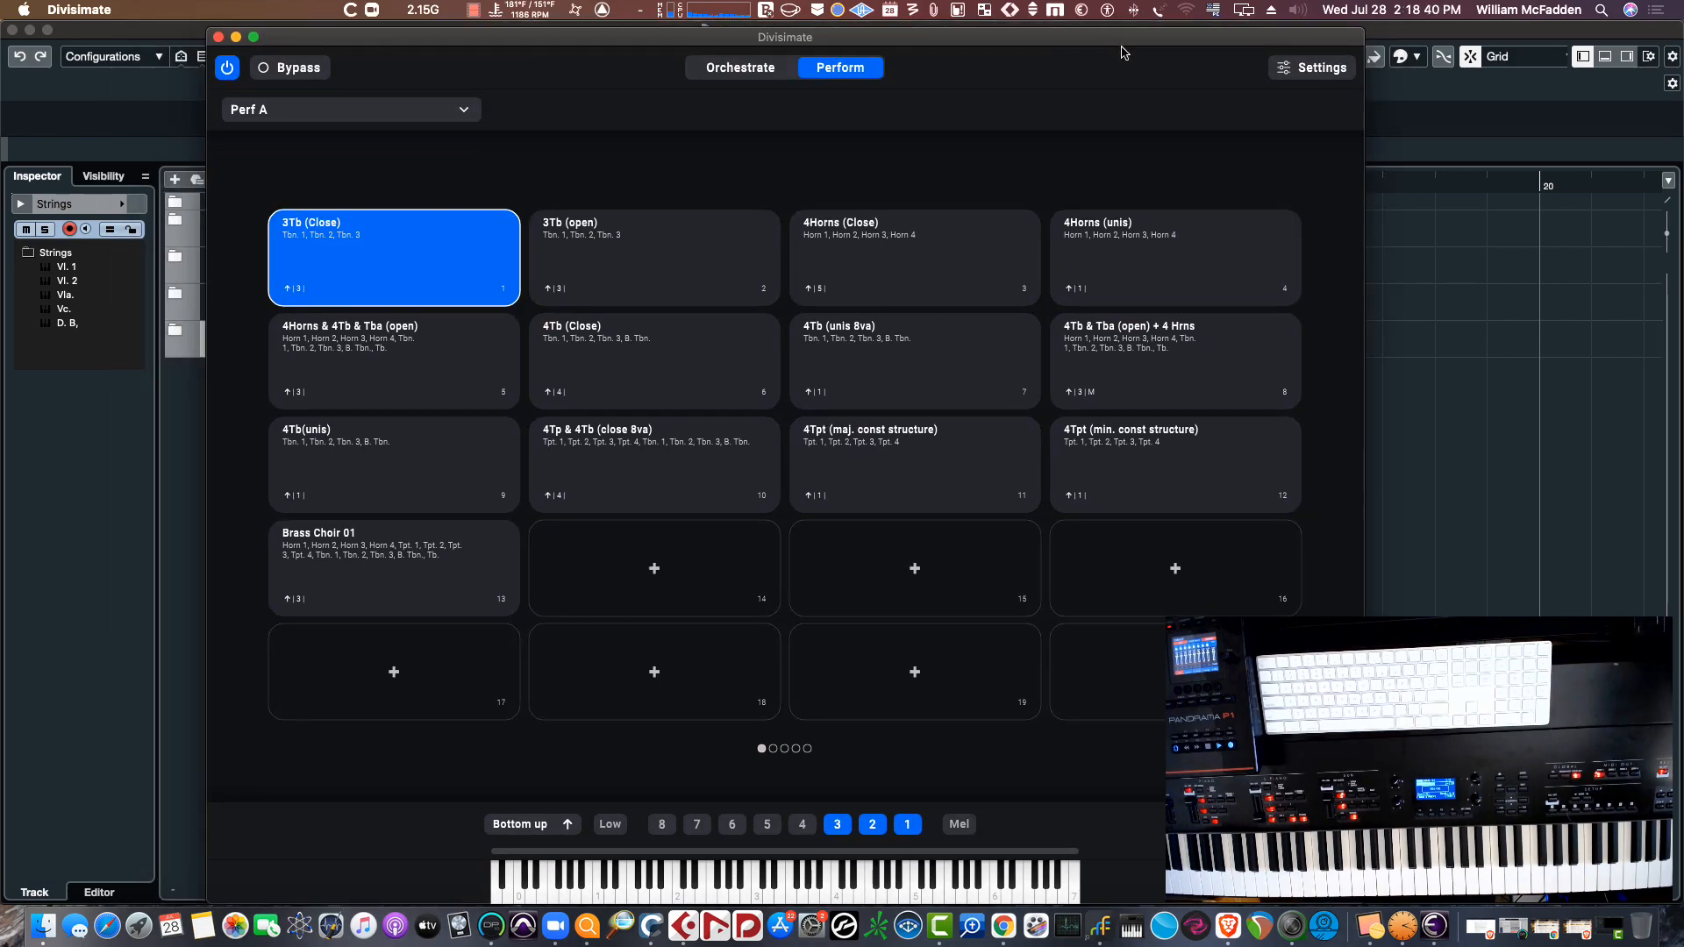
pyautogui.click(1325, 70)
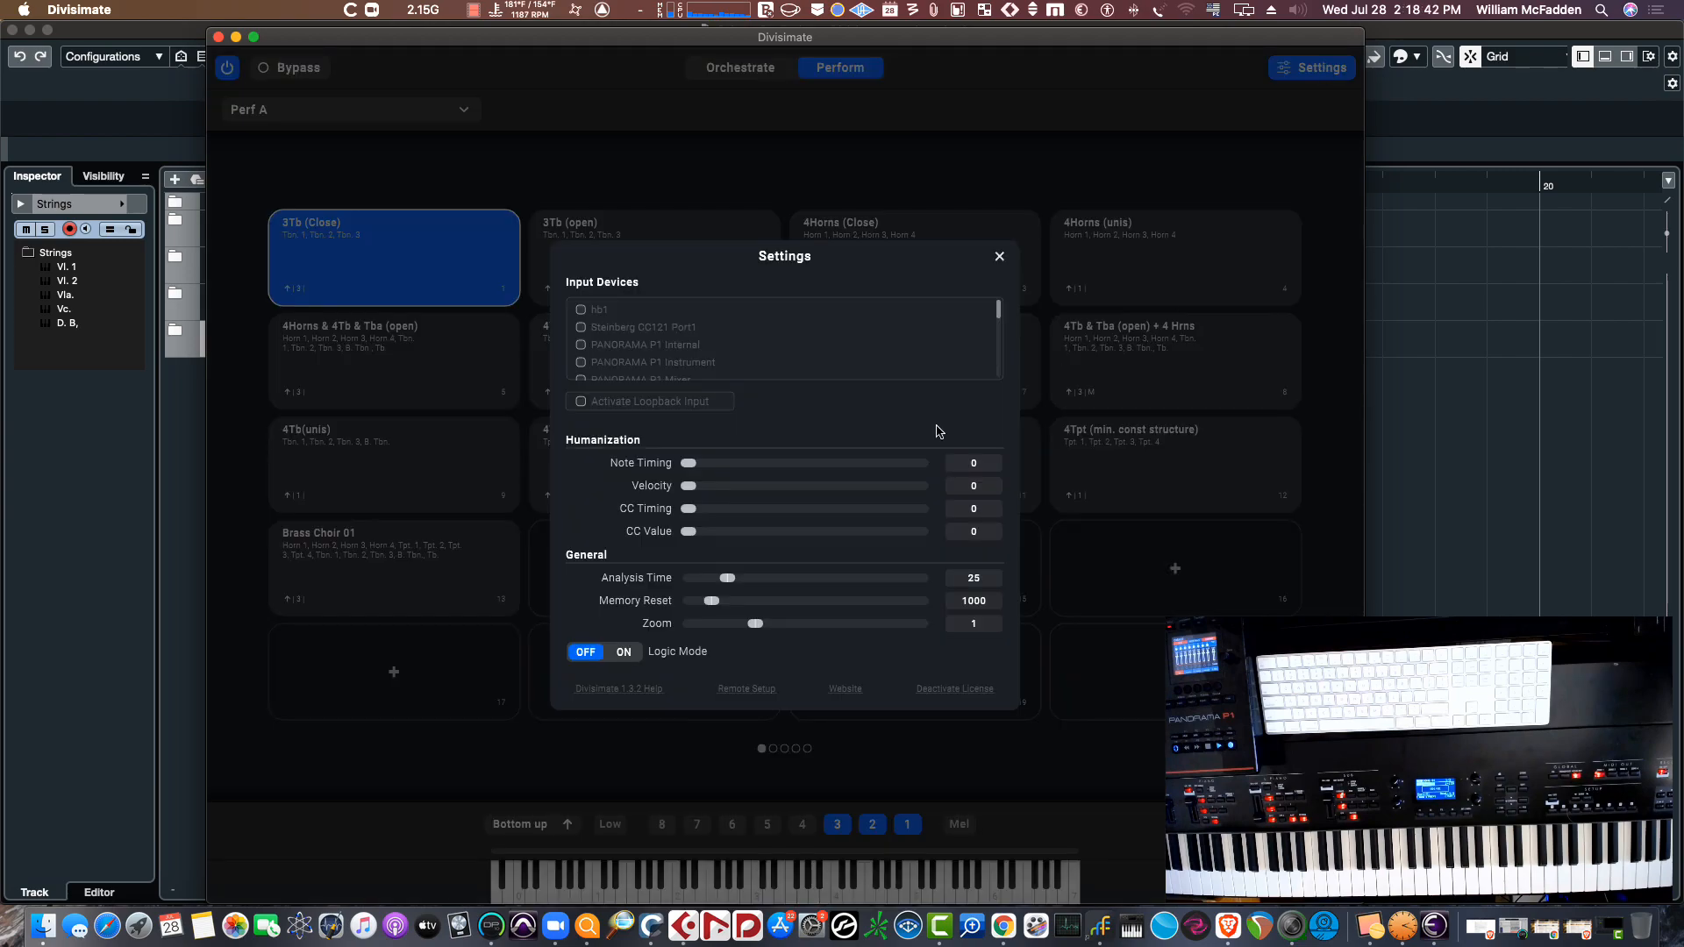
pyautogui.scroll(-5, 717, 358)
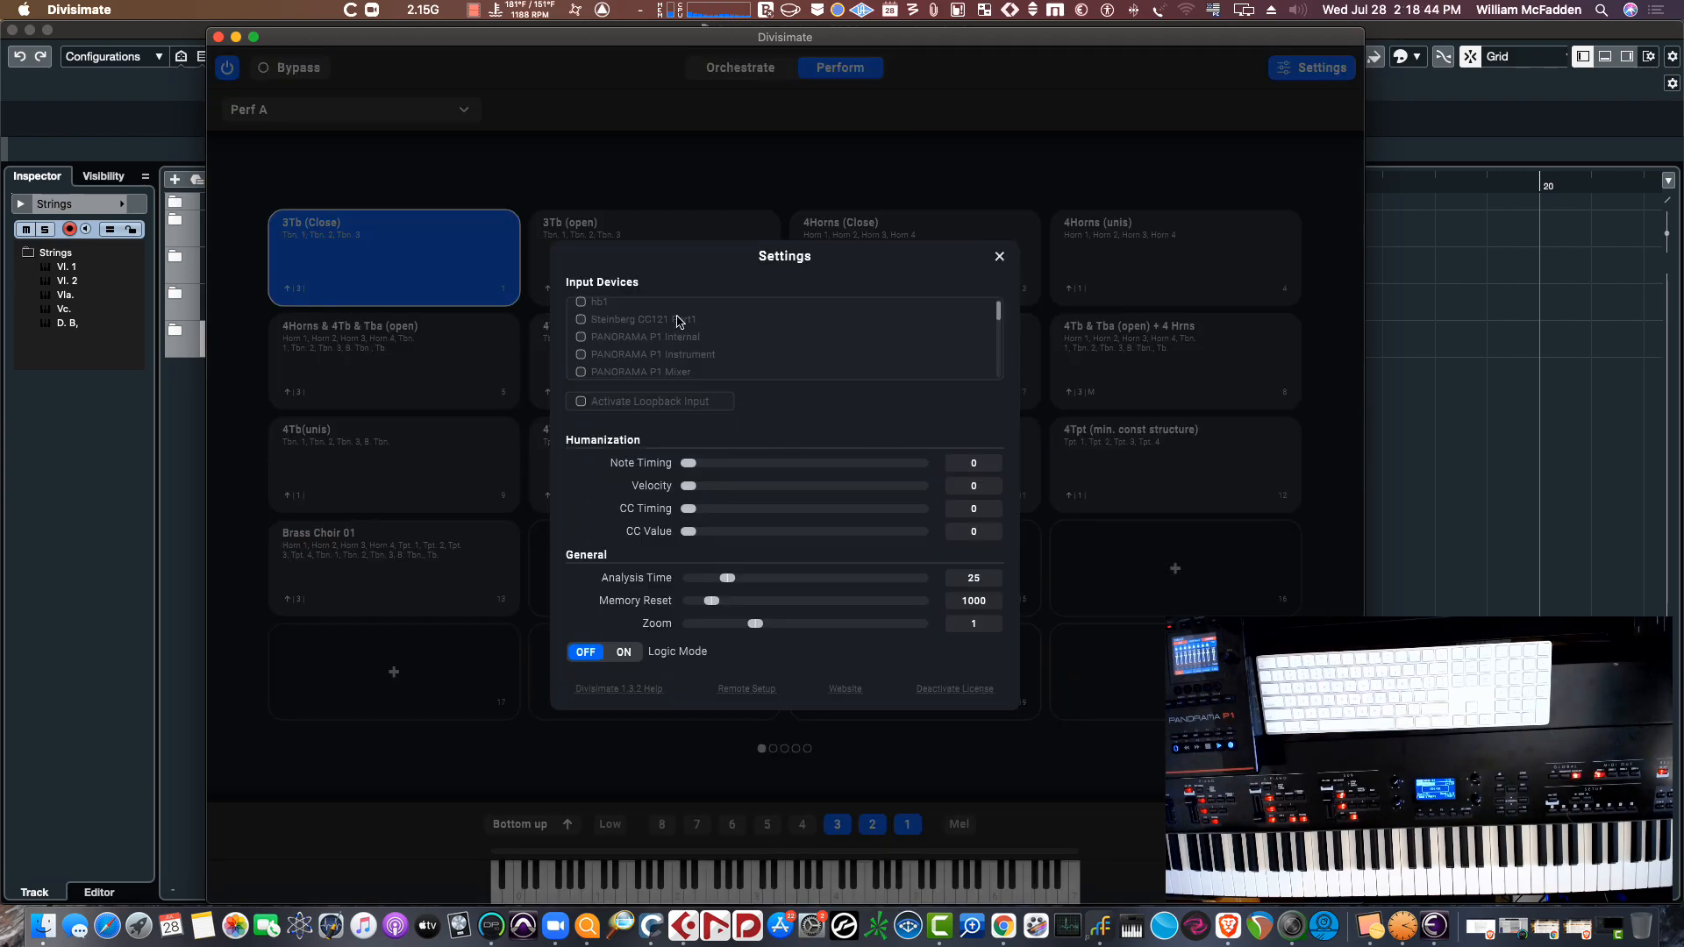
pyautogui.scroll(1, 676, 322)
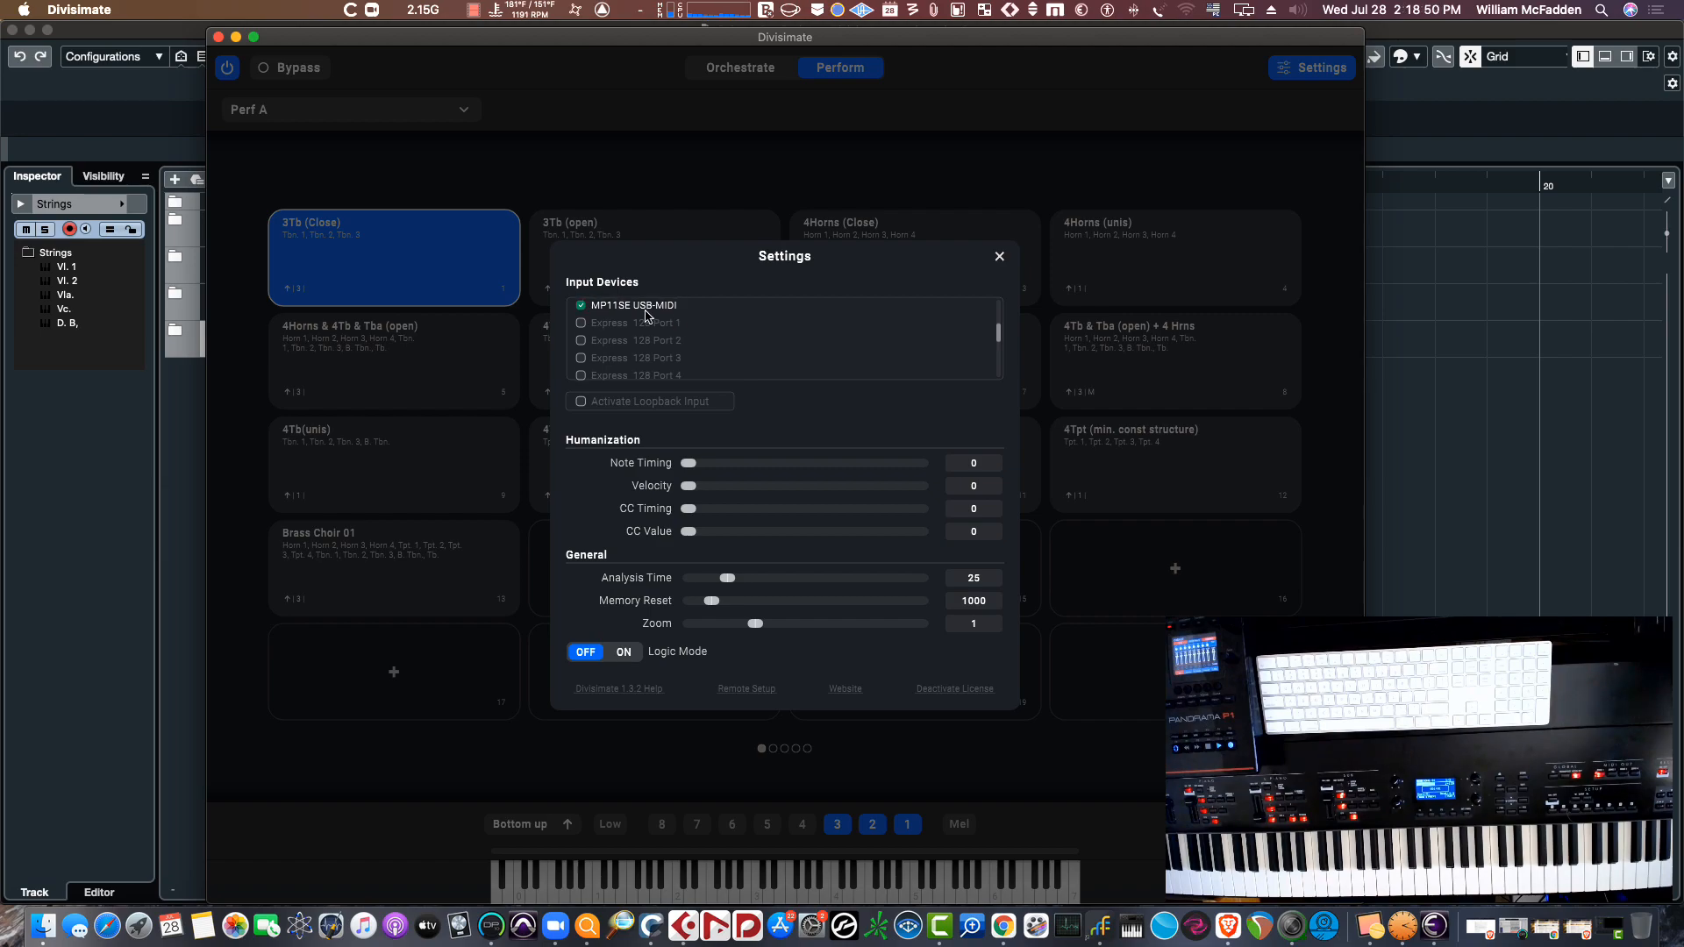
# Close the settings and display the port routing of the 3Tb (Close) preset in the Orchestrate view
pyautogui.click(997, 258)
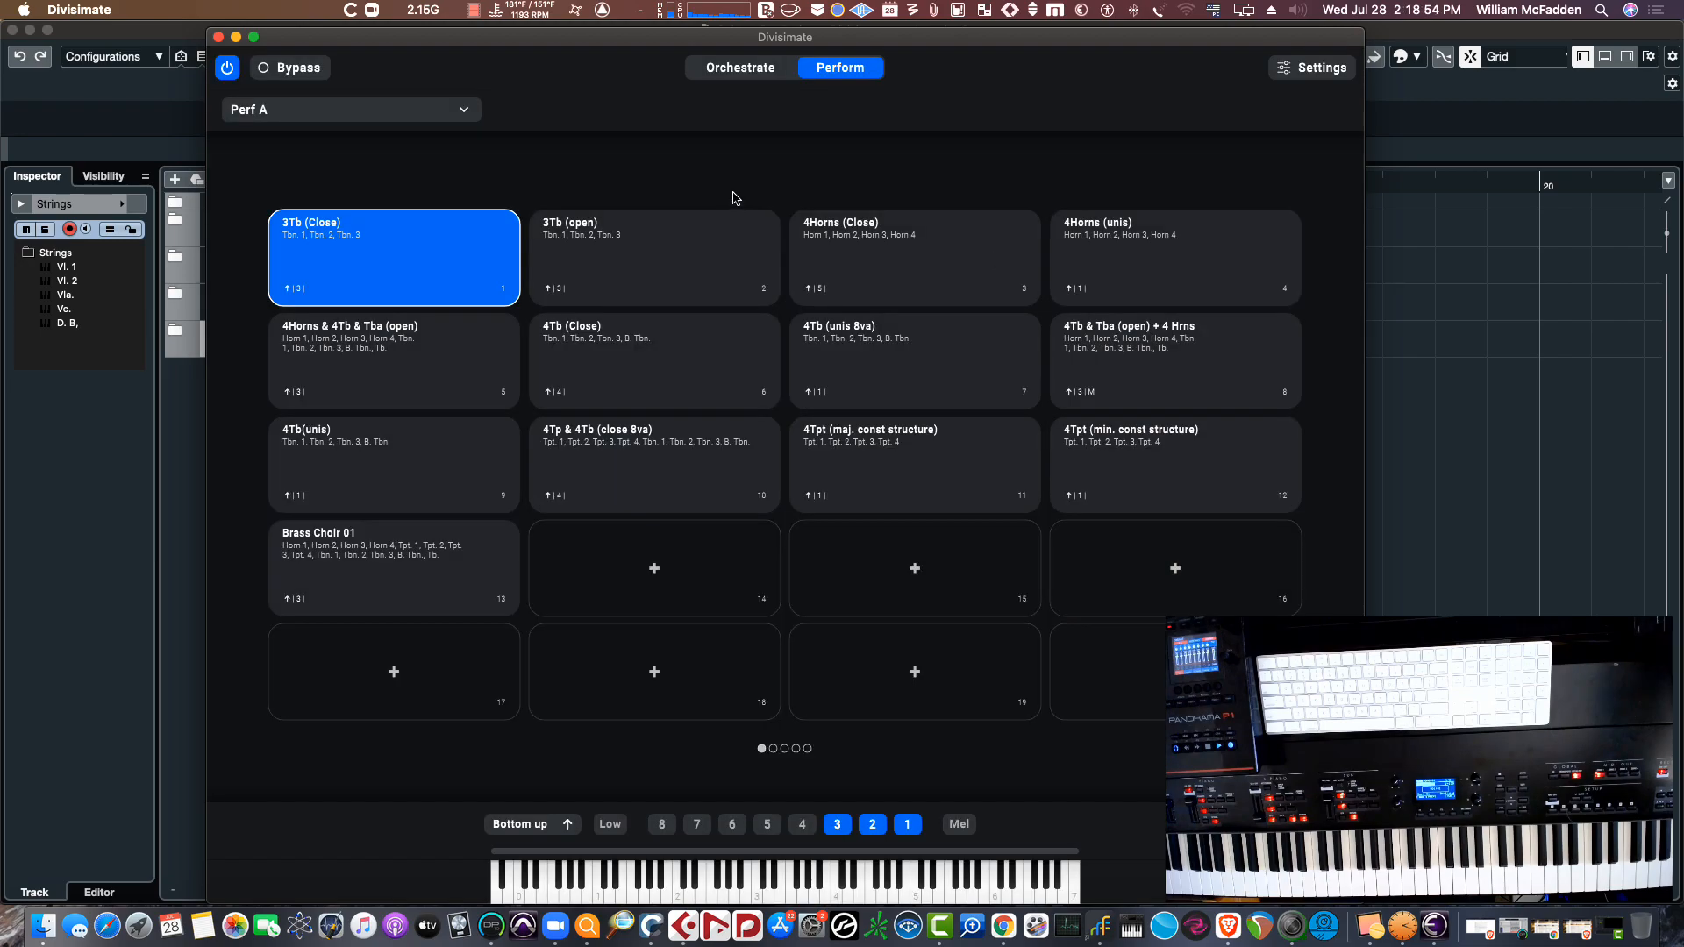
pyautogui.moveTo(534, 38); pyautogui.dragTo(494, 55)
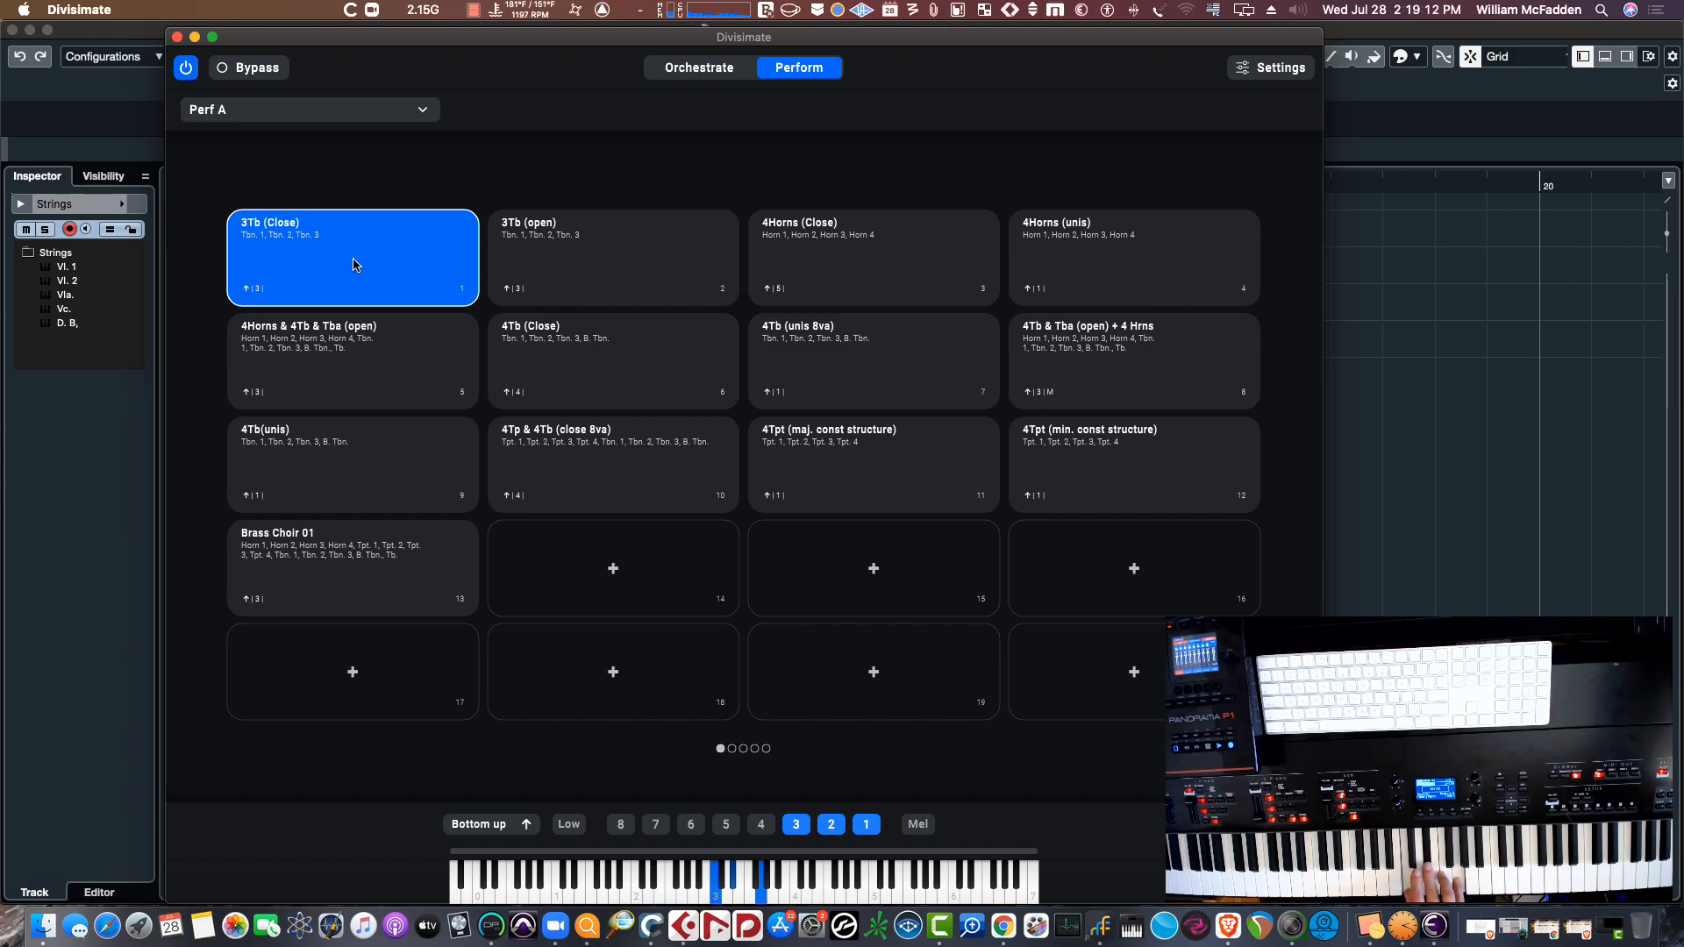
pyautogui.click(711, 71)
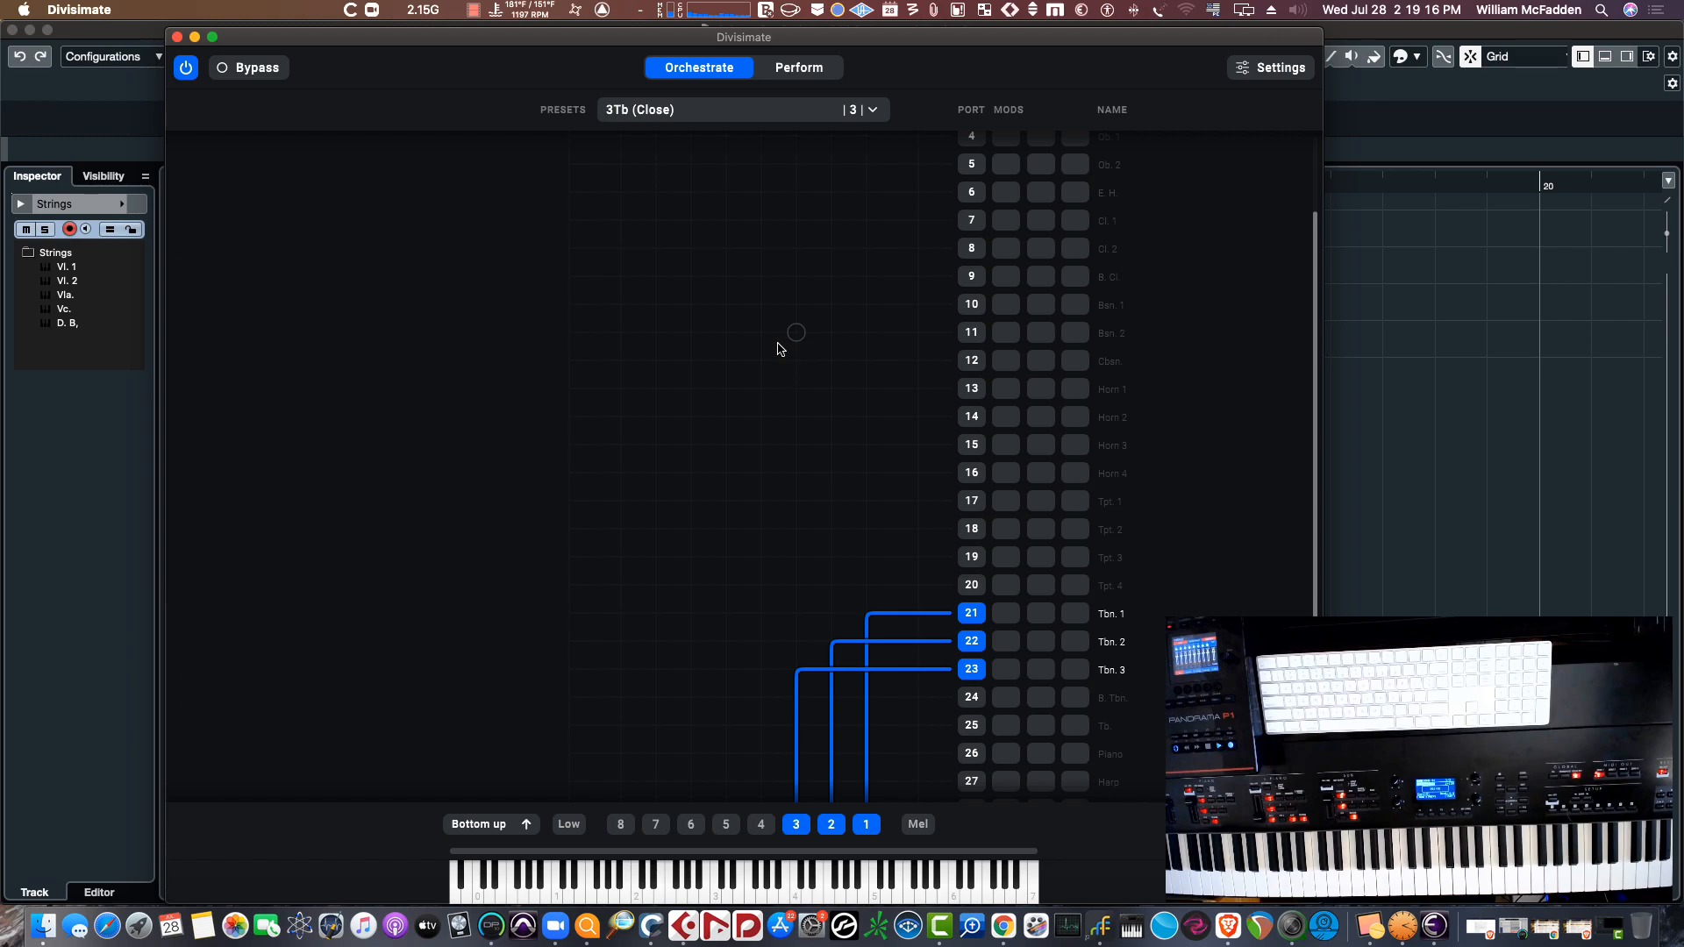
pyautogui.scroll(-3, 745, 549)
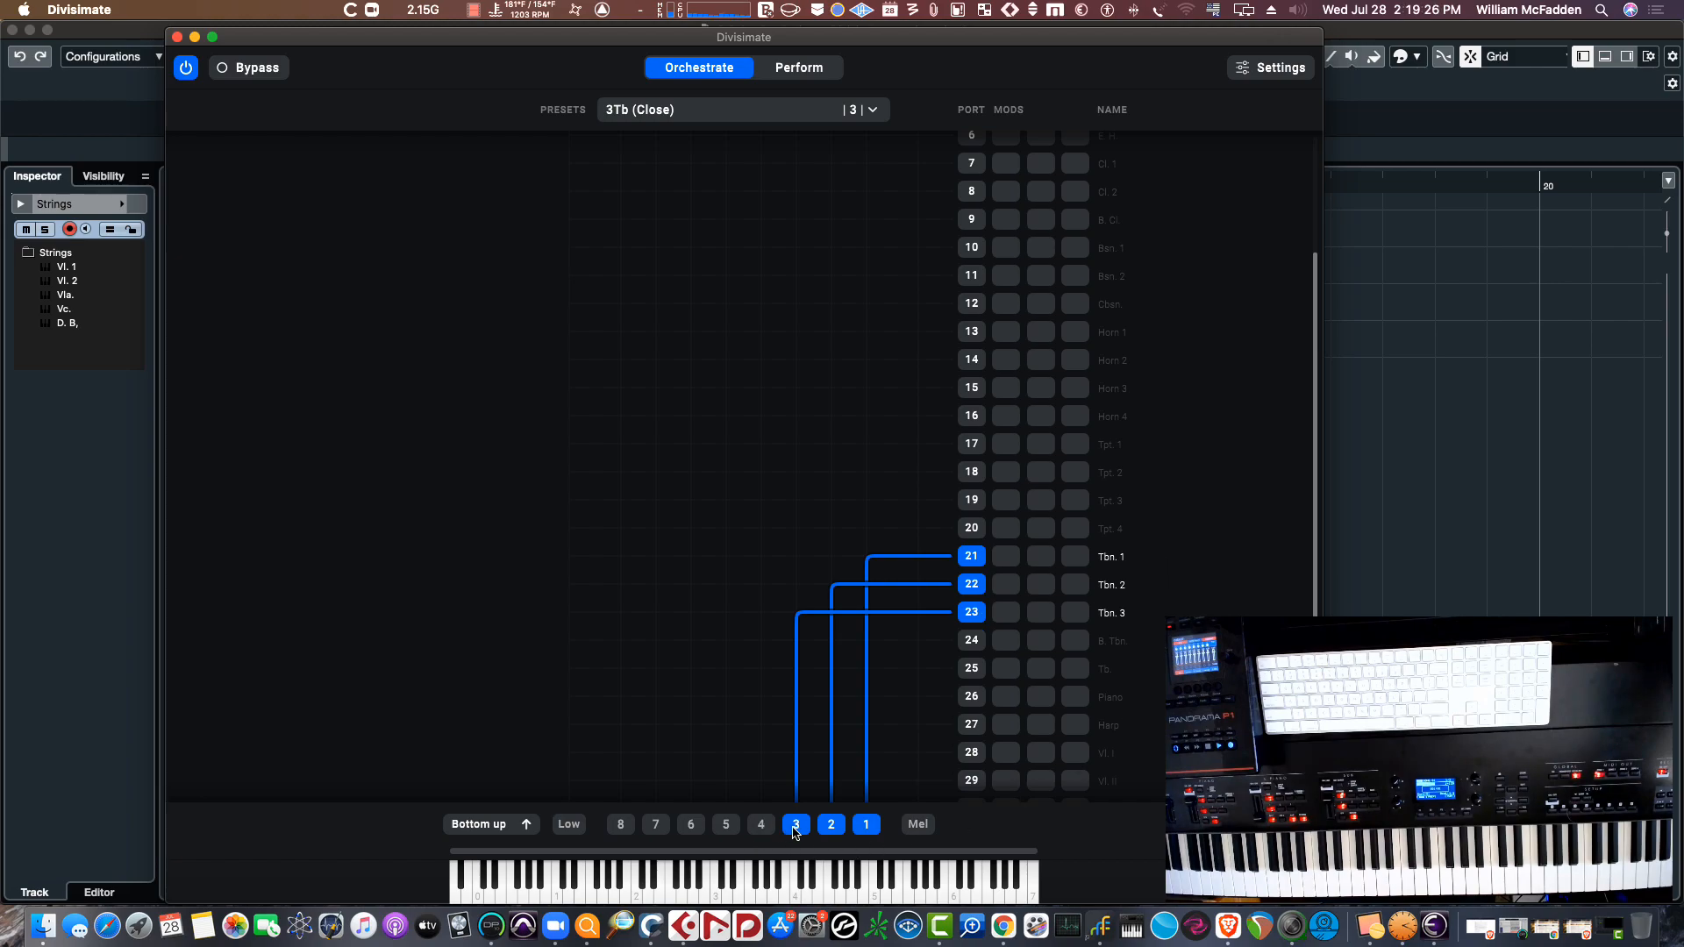
# Switch voices 3 and 2 off and back on in the trombone routing, and look at the voice assignment direction options
pyautogui.click(795, 825)
pyautogui.click(795, 825)
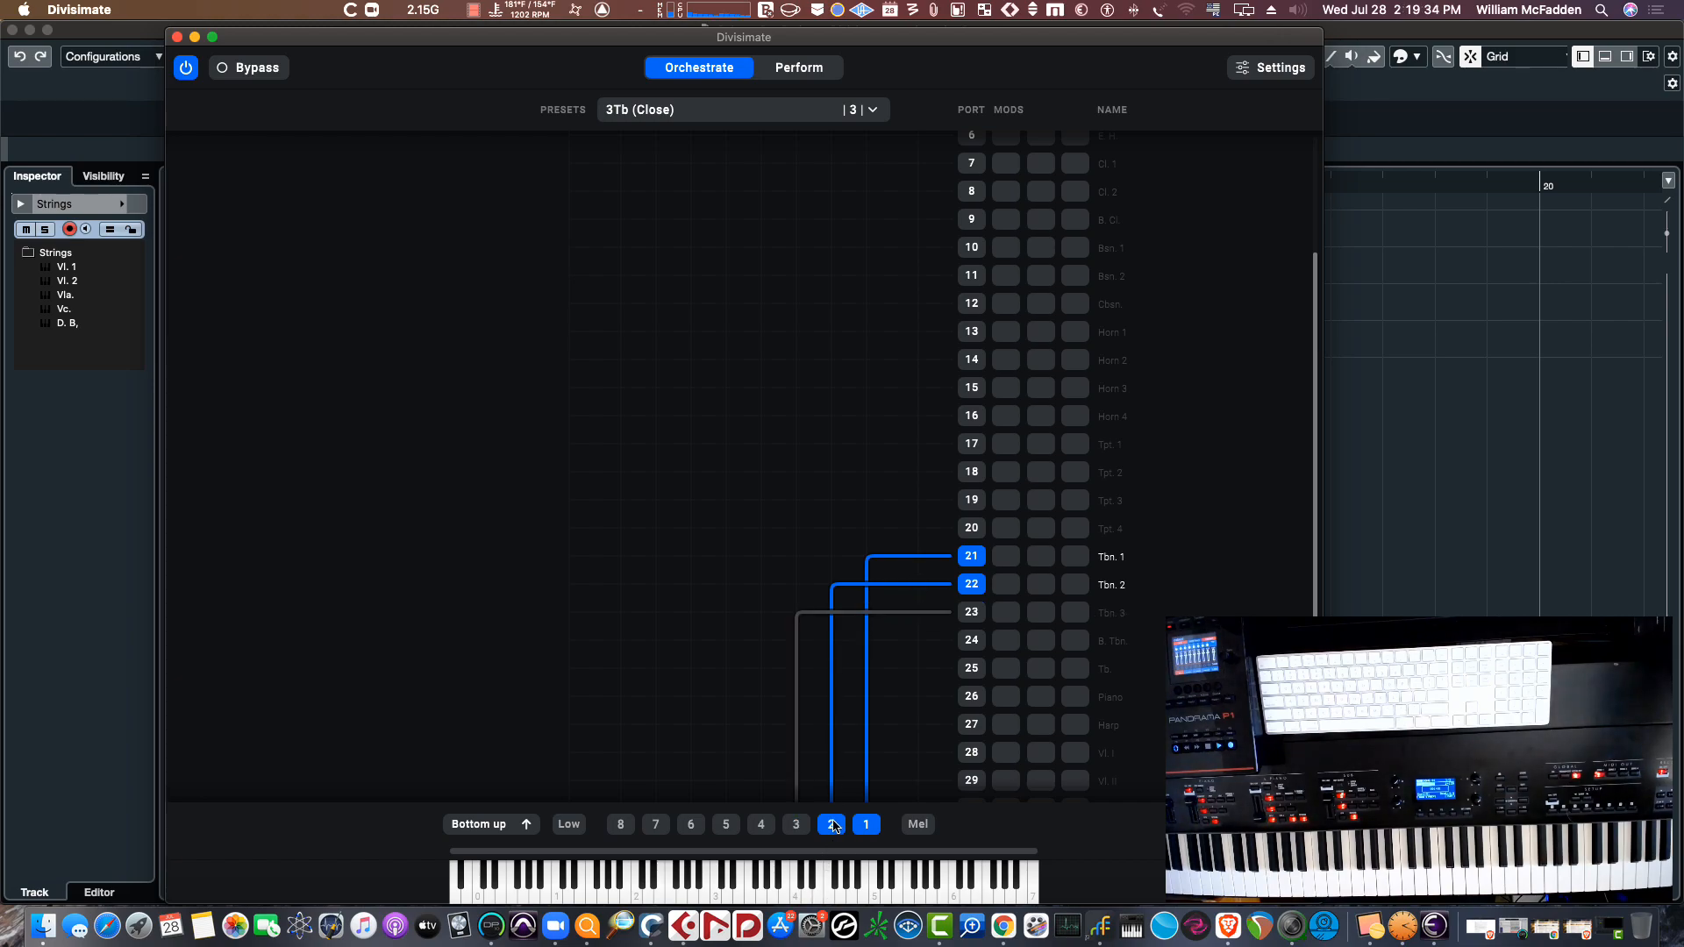
pyautogui.click(833, 824)
pyautogui.click(832, 825)
pyautogui.click(796, 825)
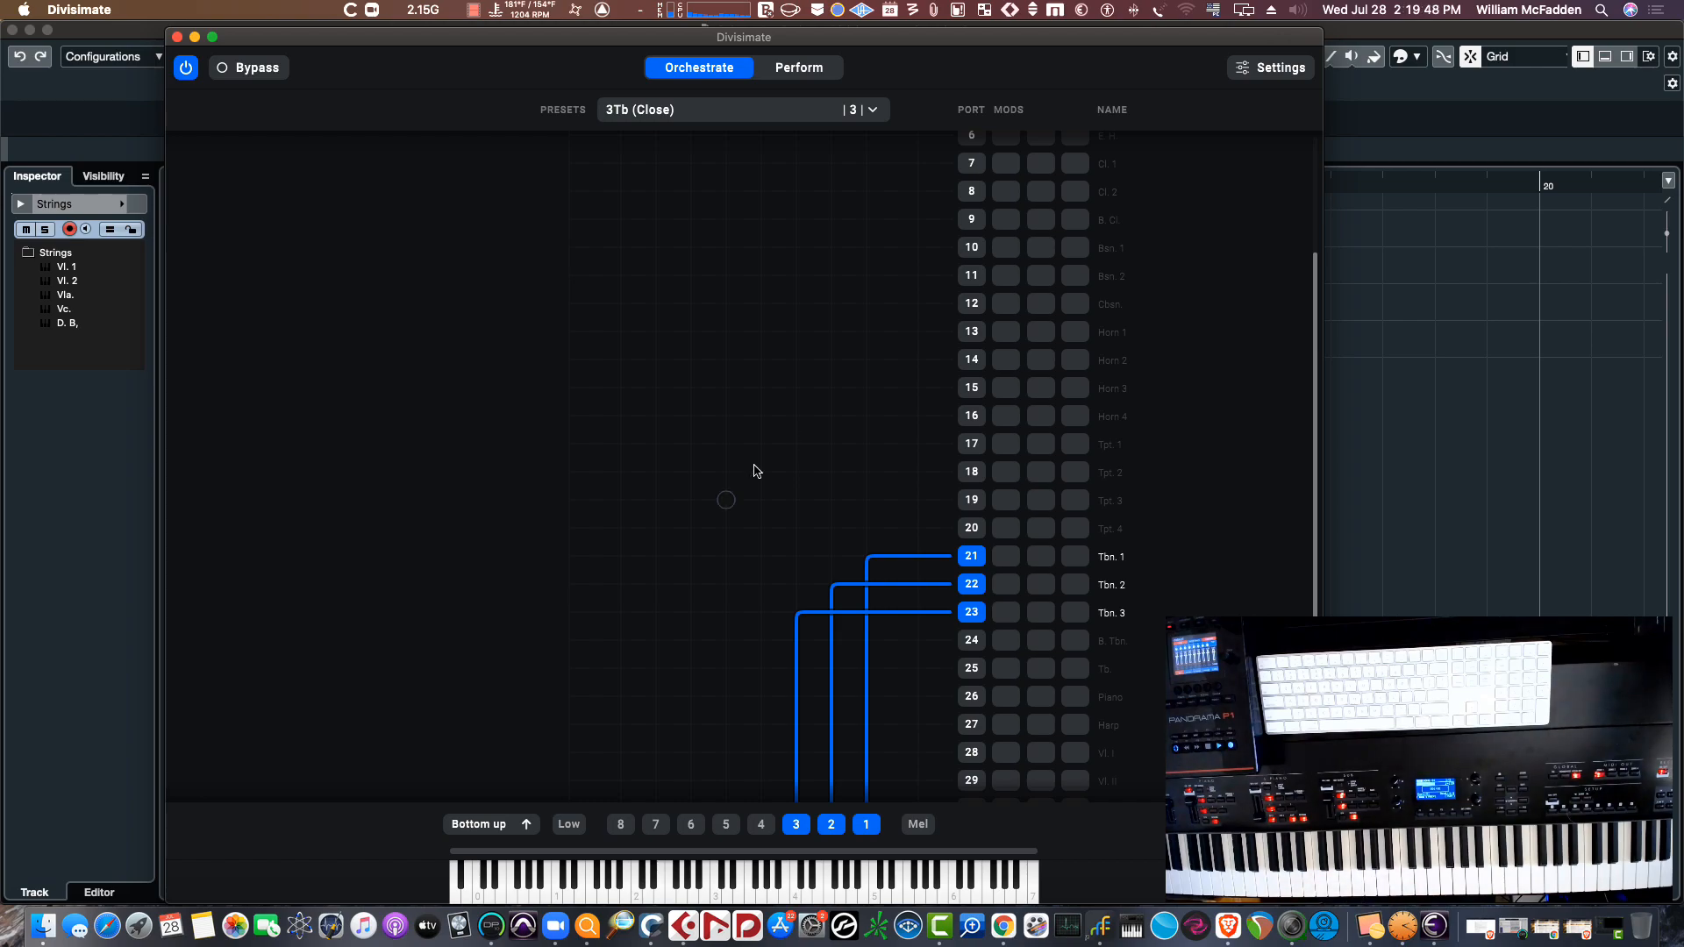
pyautogui.click(493, 823)
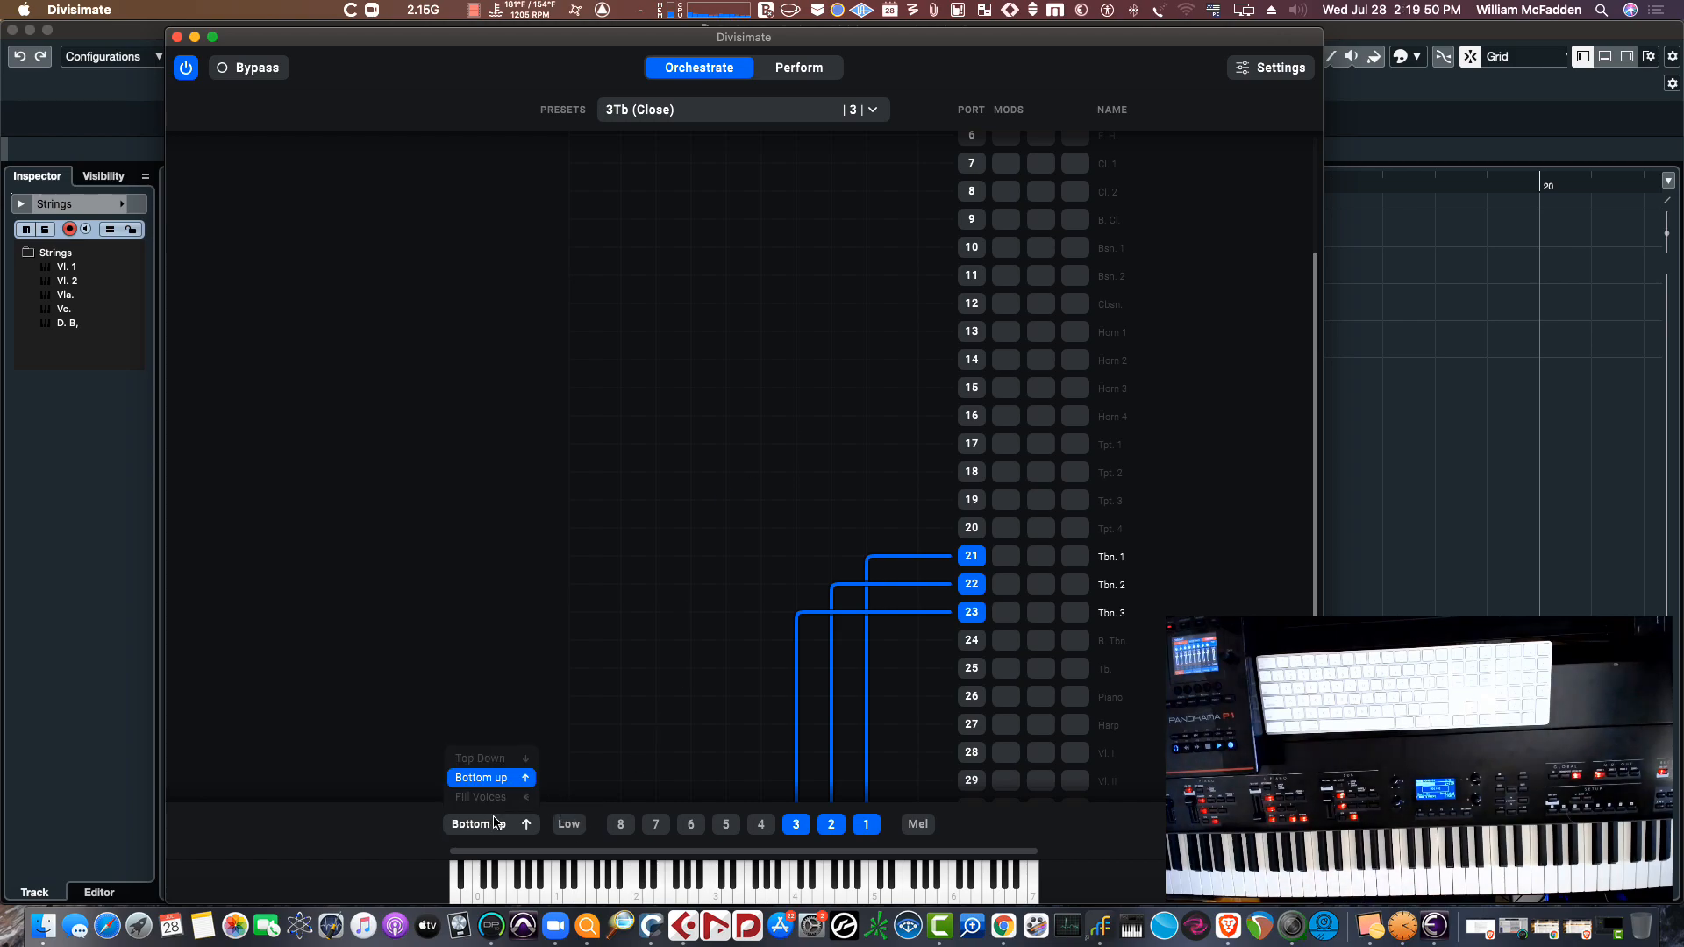
pyautogui.click(500, 828)
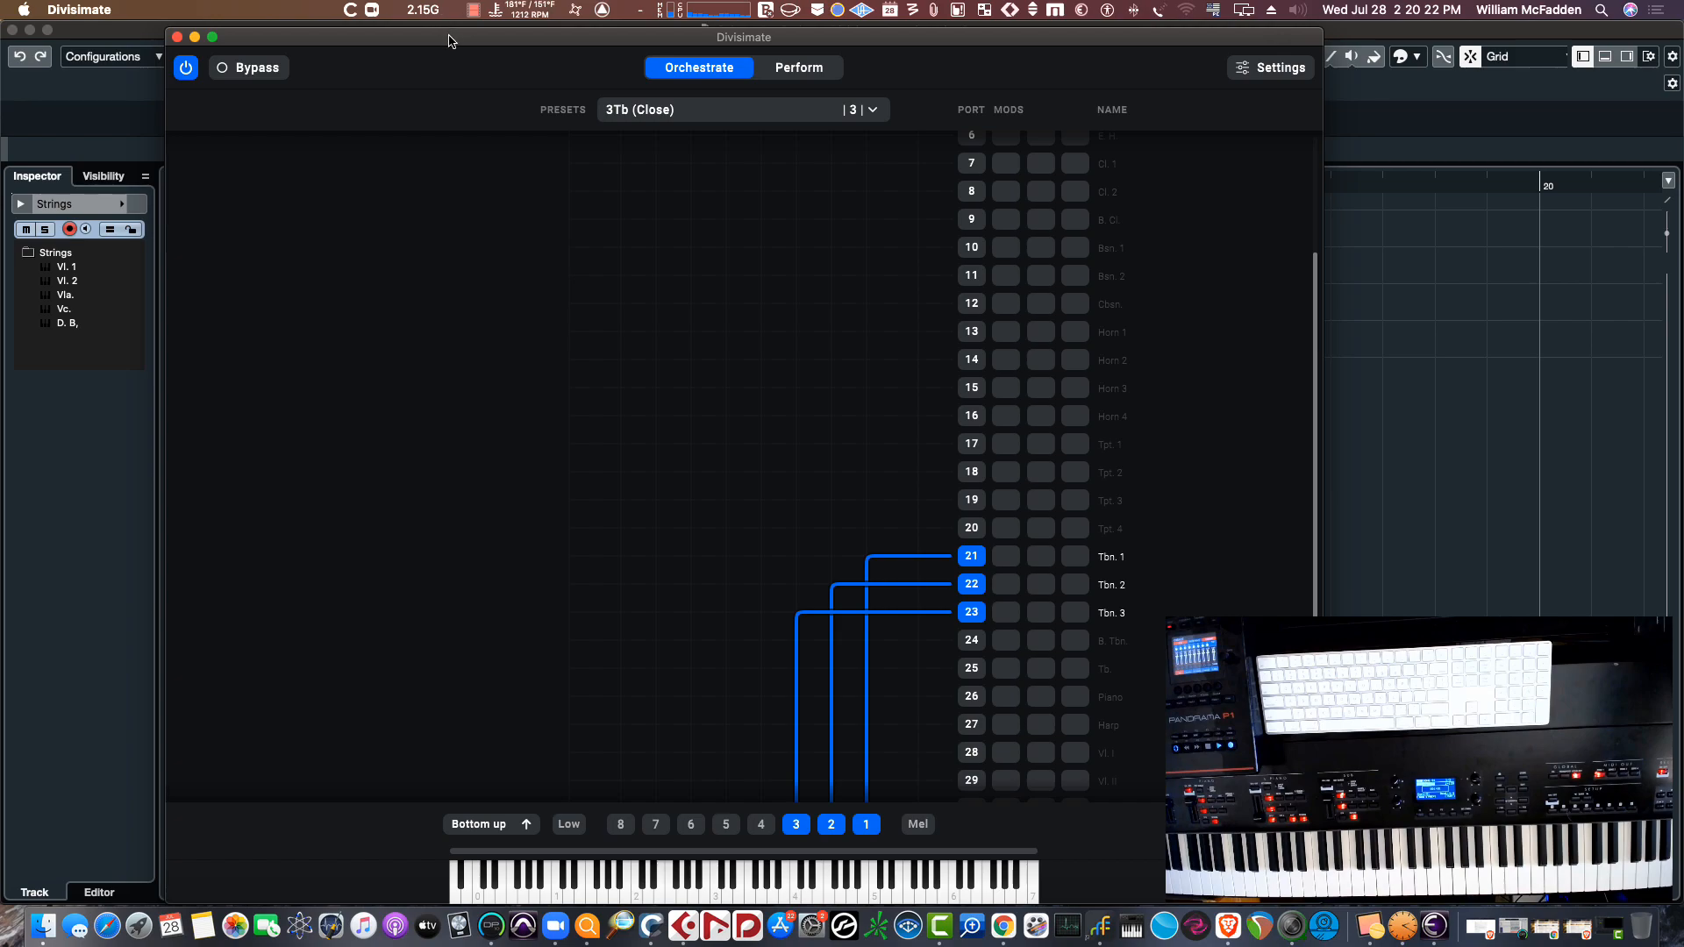
# Switch to Cubase and record a passage of about 10 seconds played through the 3Tb (Close) preset onto the trombone tracks
pyautogui.doubleClick(450, 41)
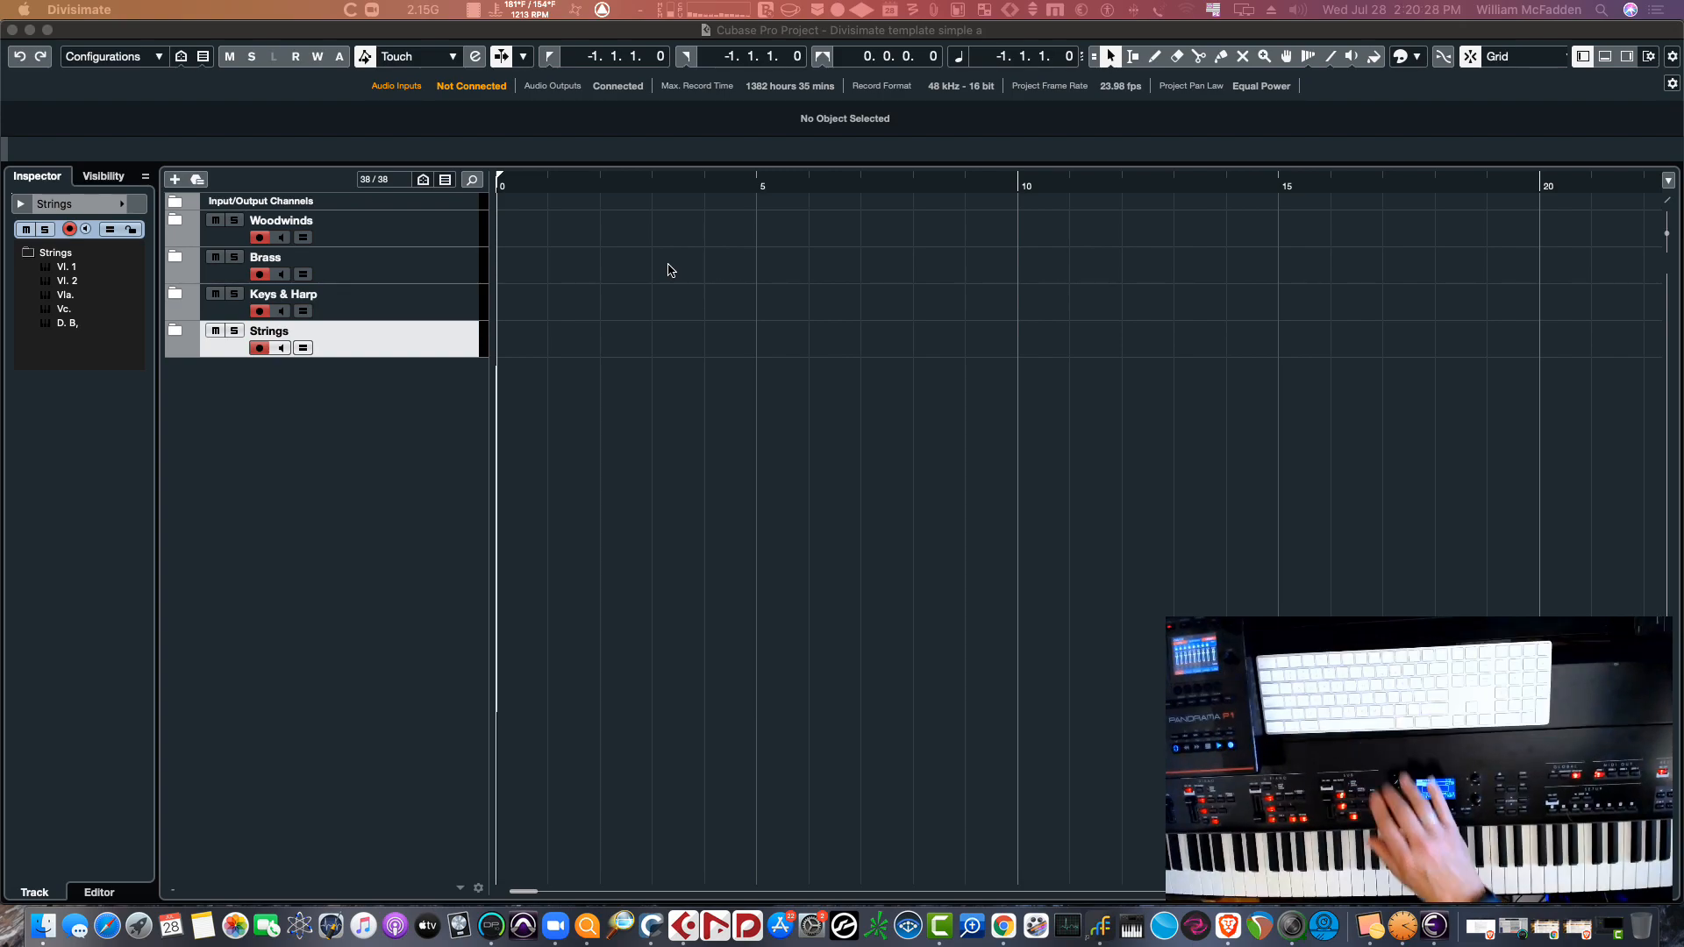
pyautogui.click(671, 270)
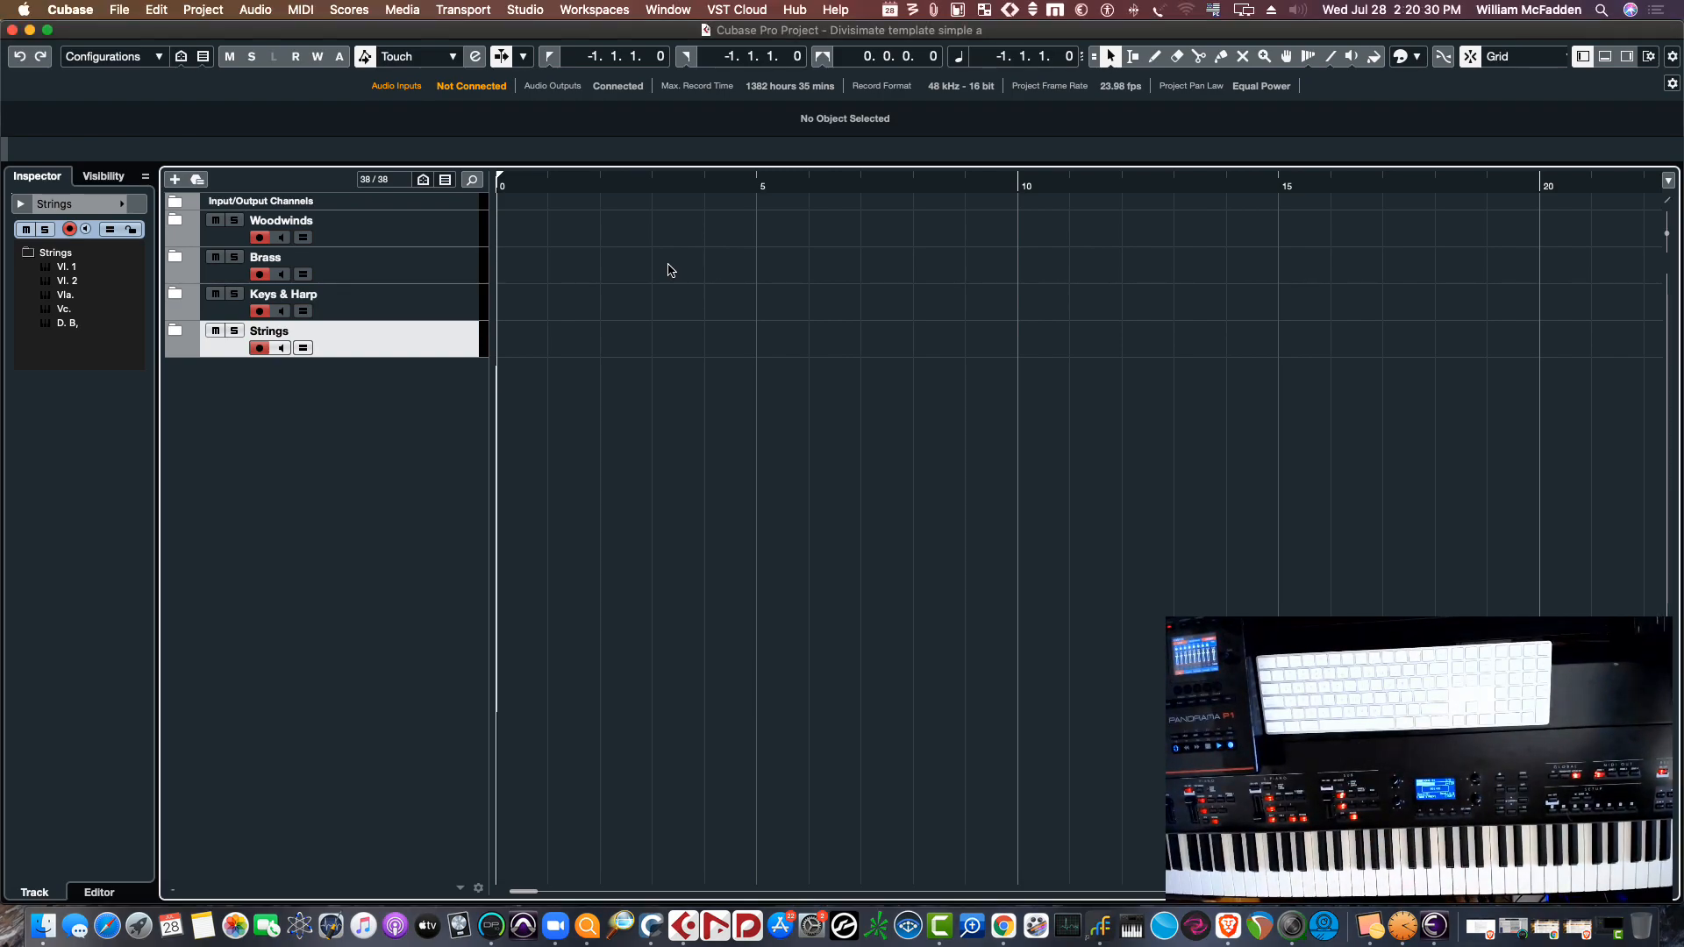
pyautogui.press('space')
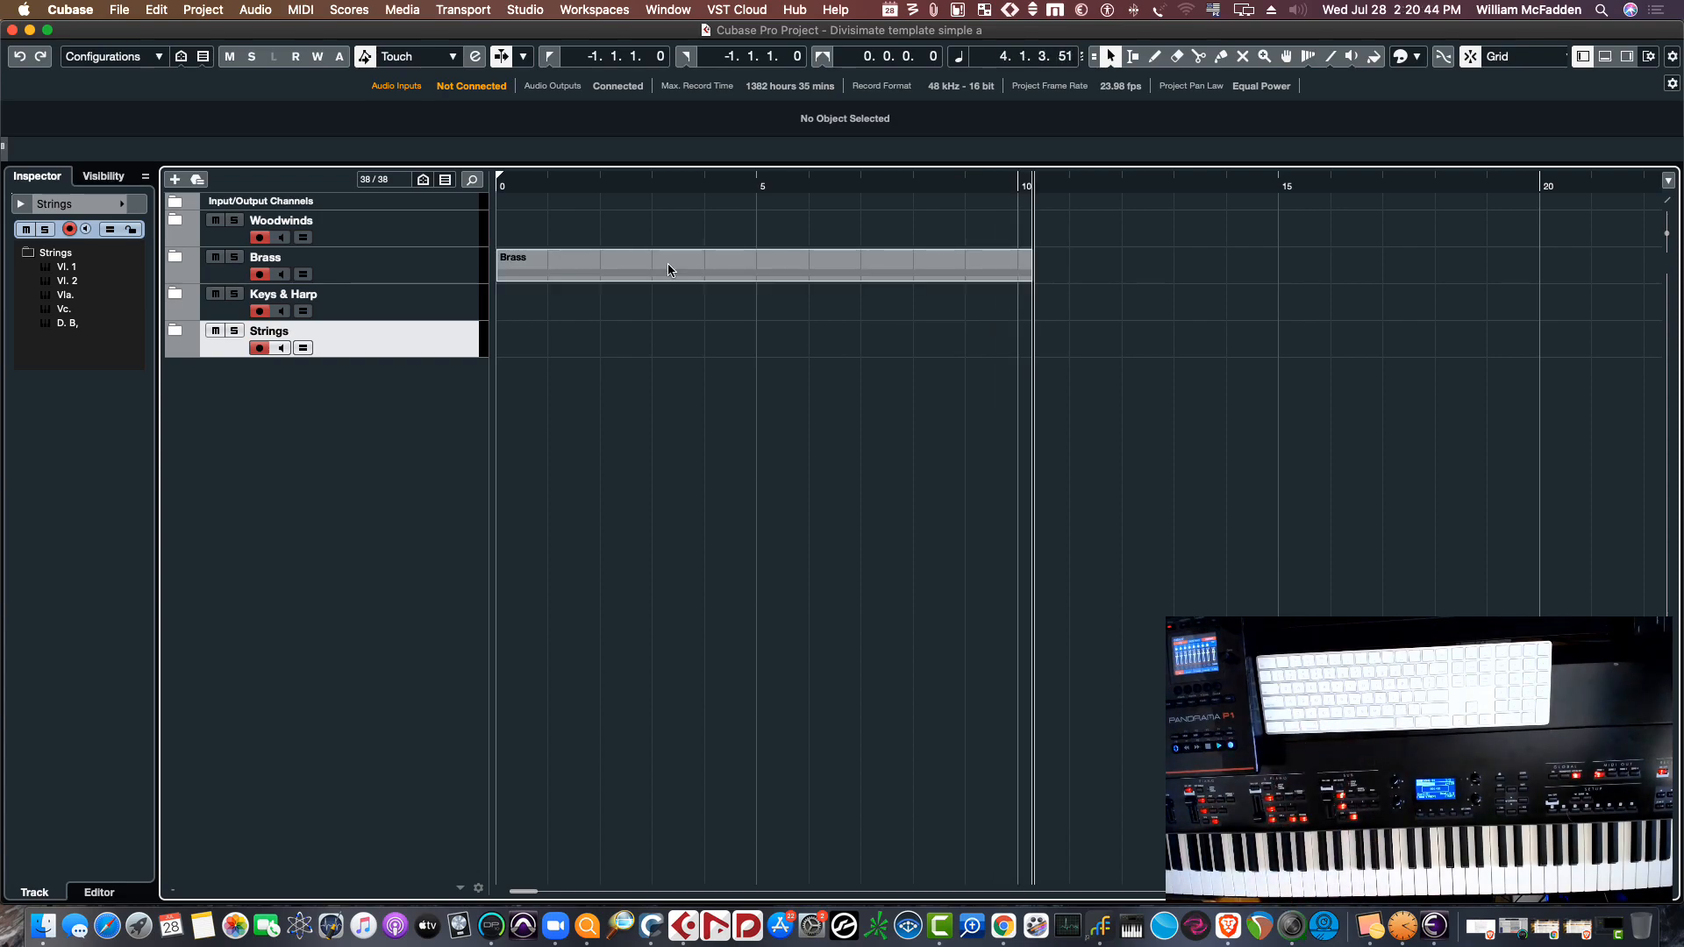
# Inspect the recorded Brass part's notes in the Key Editor and expand the Brass folder to examine the individual trombone parts
pyautogui.doubleClick(669, 269)
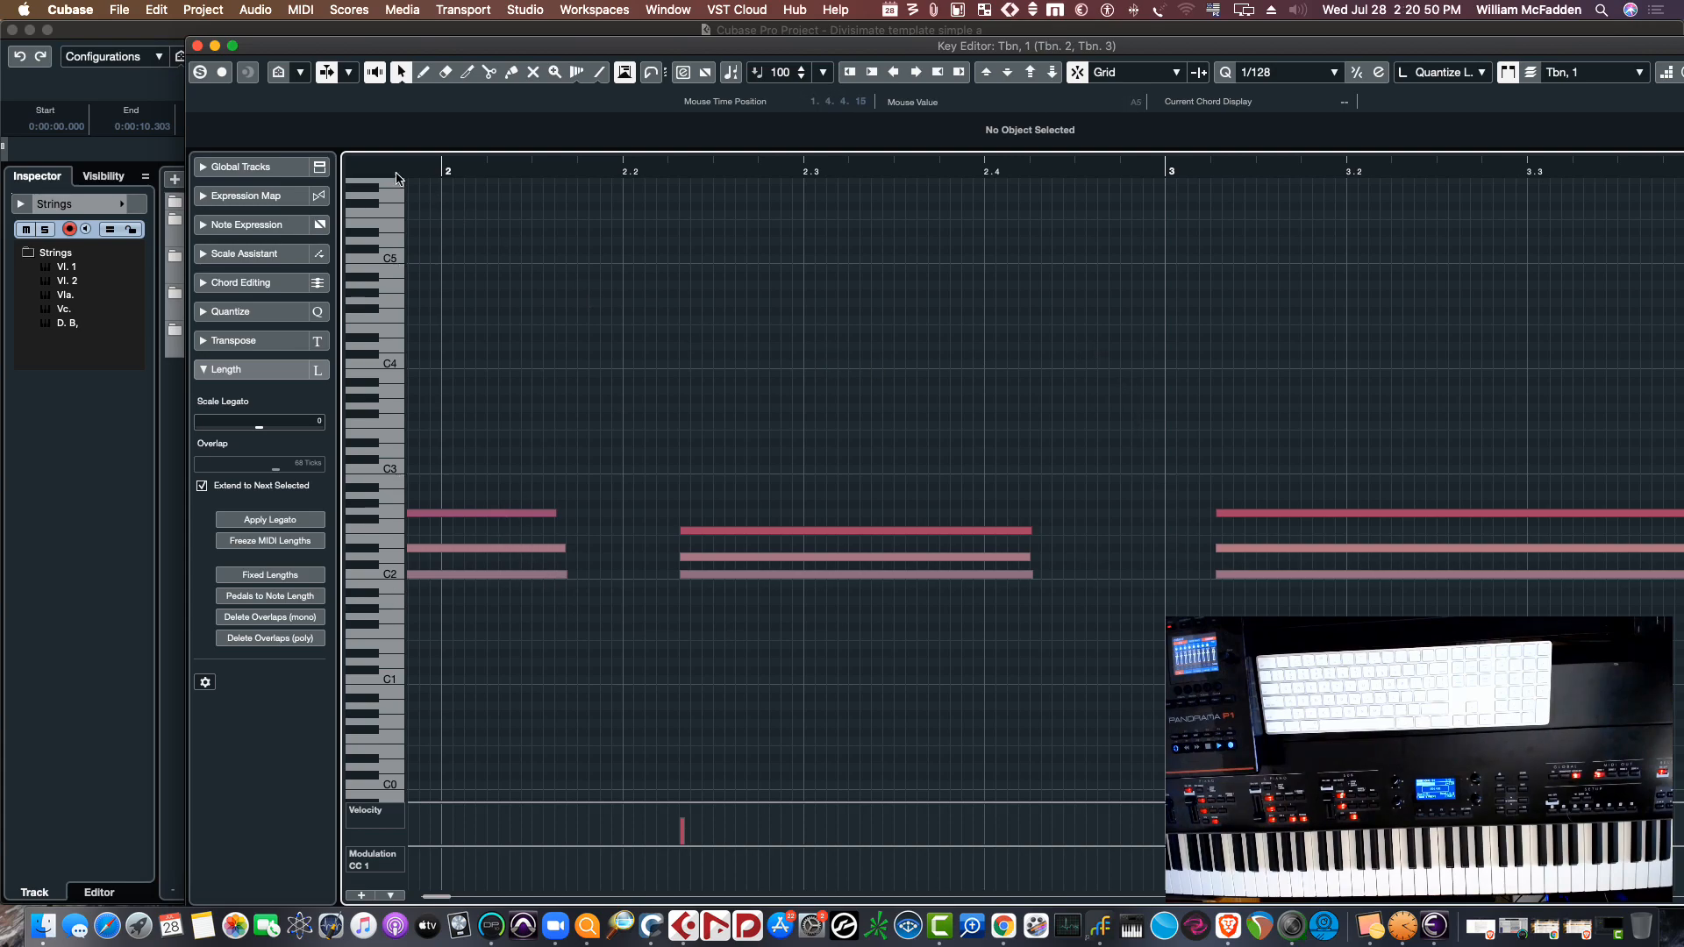
pyautogui.click(198, 46)
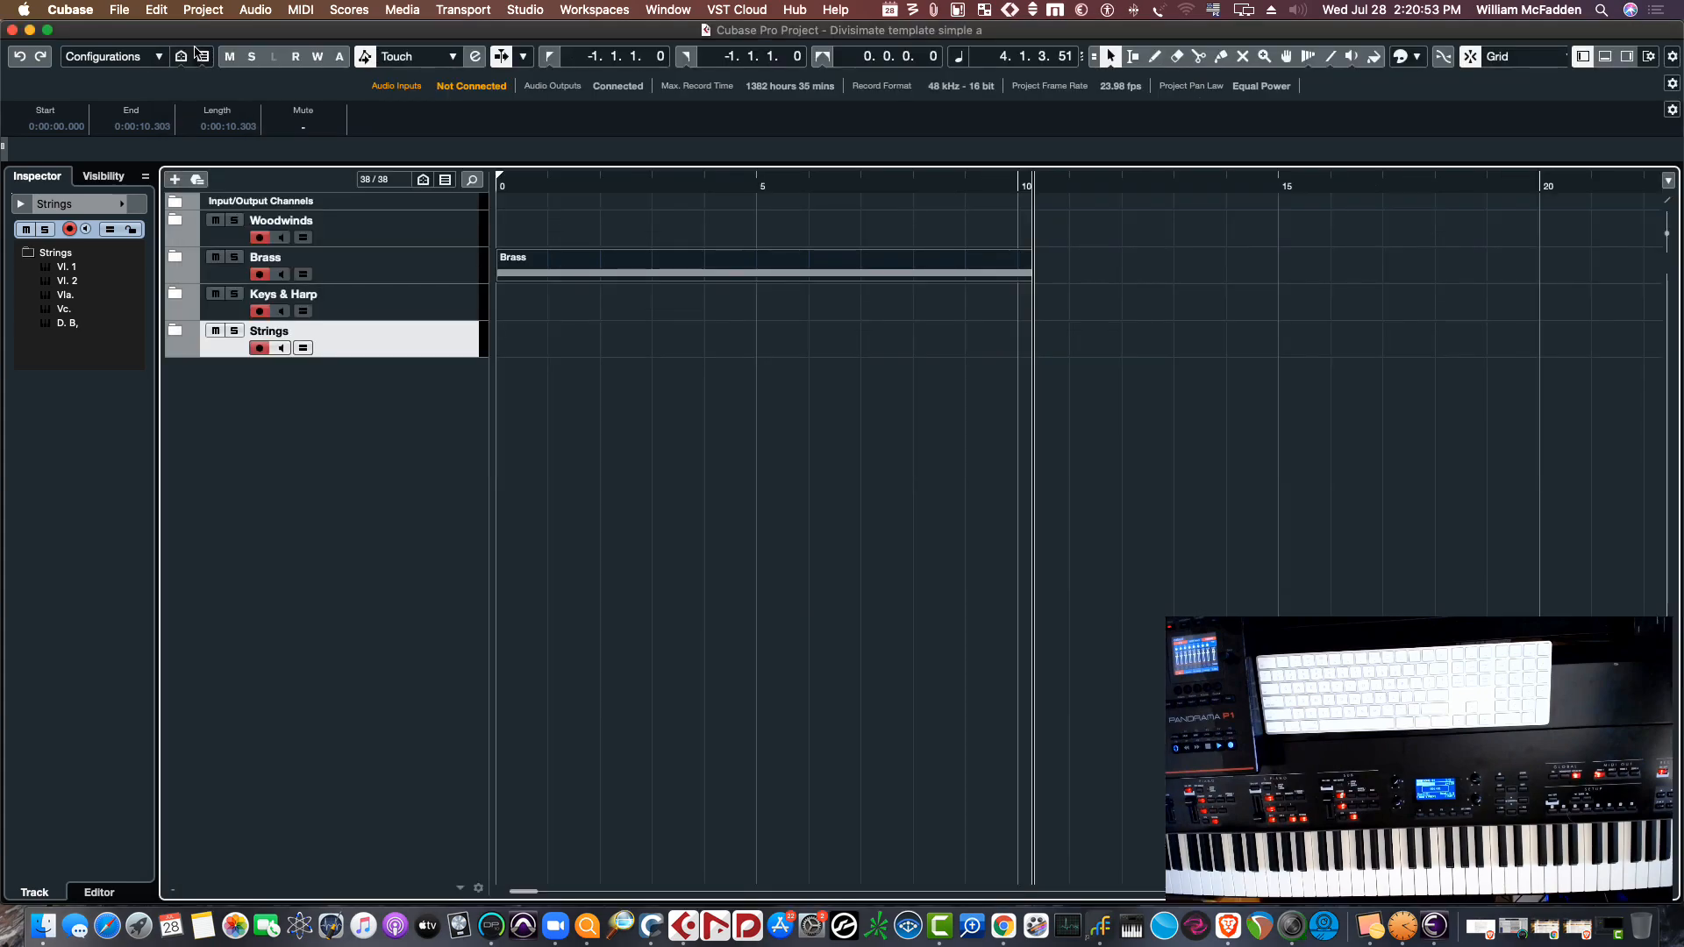
pyautogui.click(173, 259)
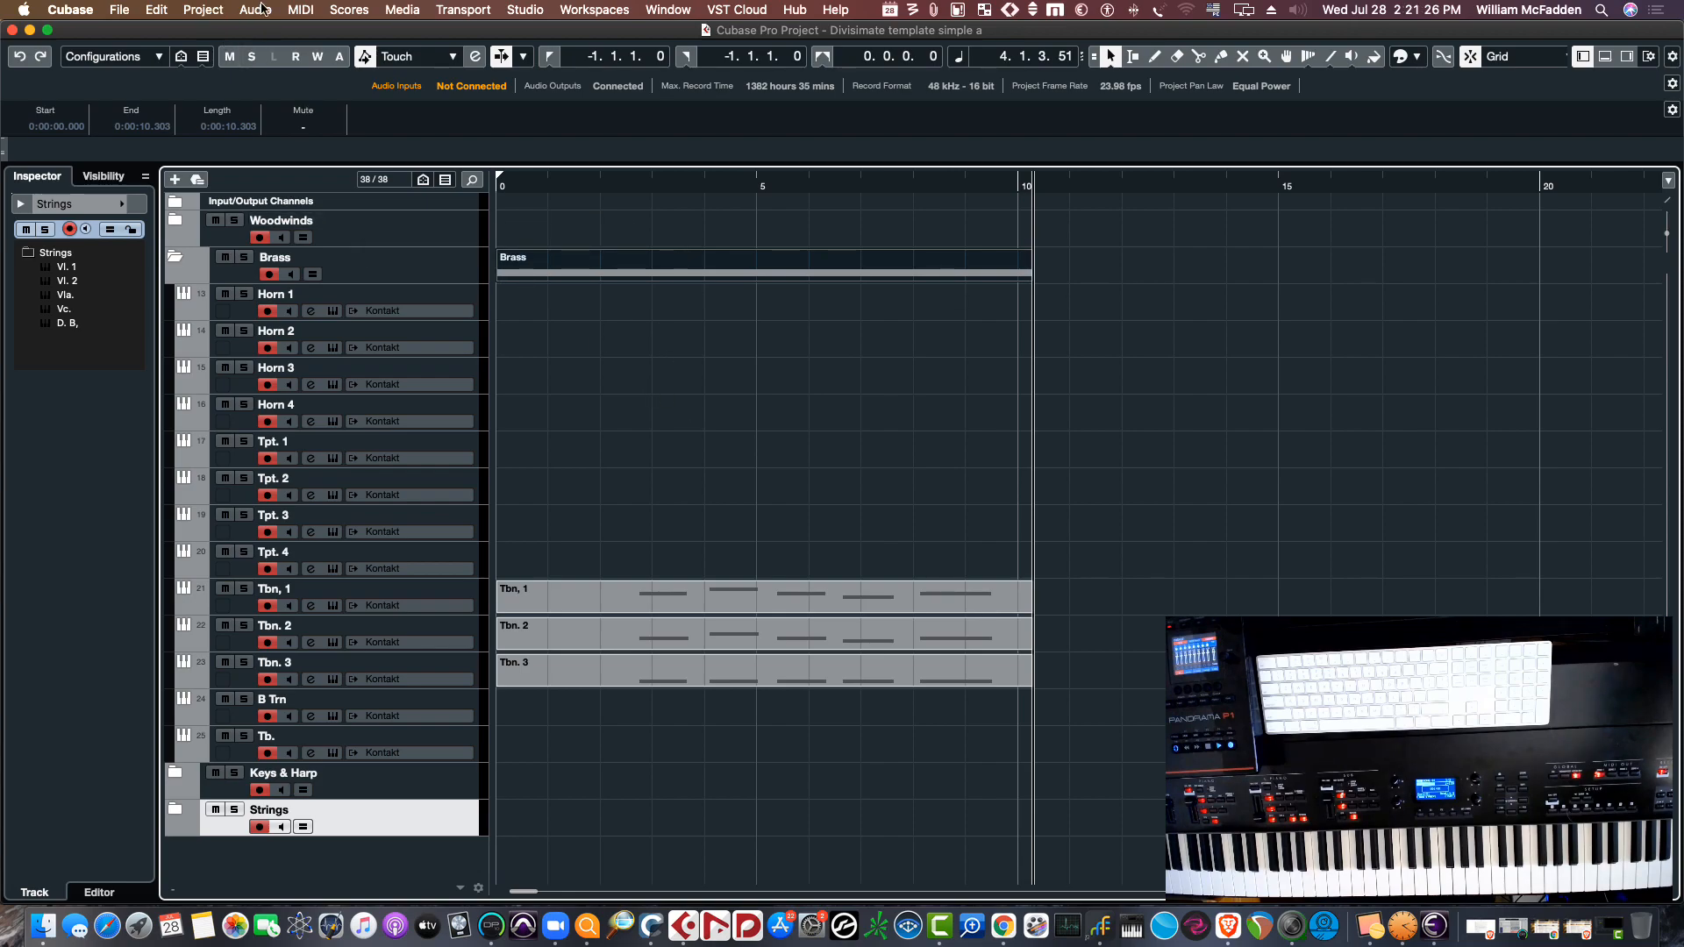
# Delete the three recorded parts on the Tbn. 1, Tbn. 2 and Tbn. 3 tracks
pyautogui.moveTo(229, 25)
pyautogui.mouseDown()
pyautogui.moveTo(300, 25)
pyautogui.moveTo(259, 24)
pyautogui.mouseUp()
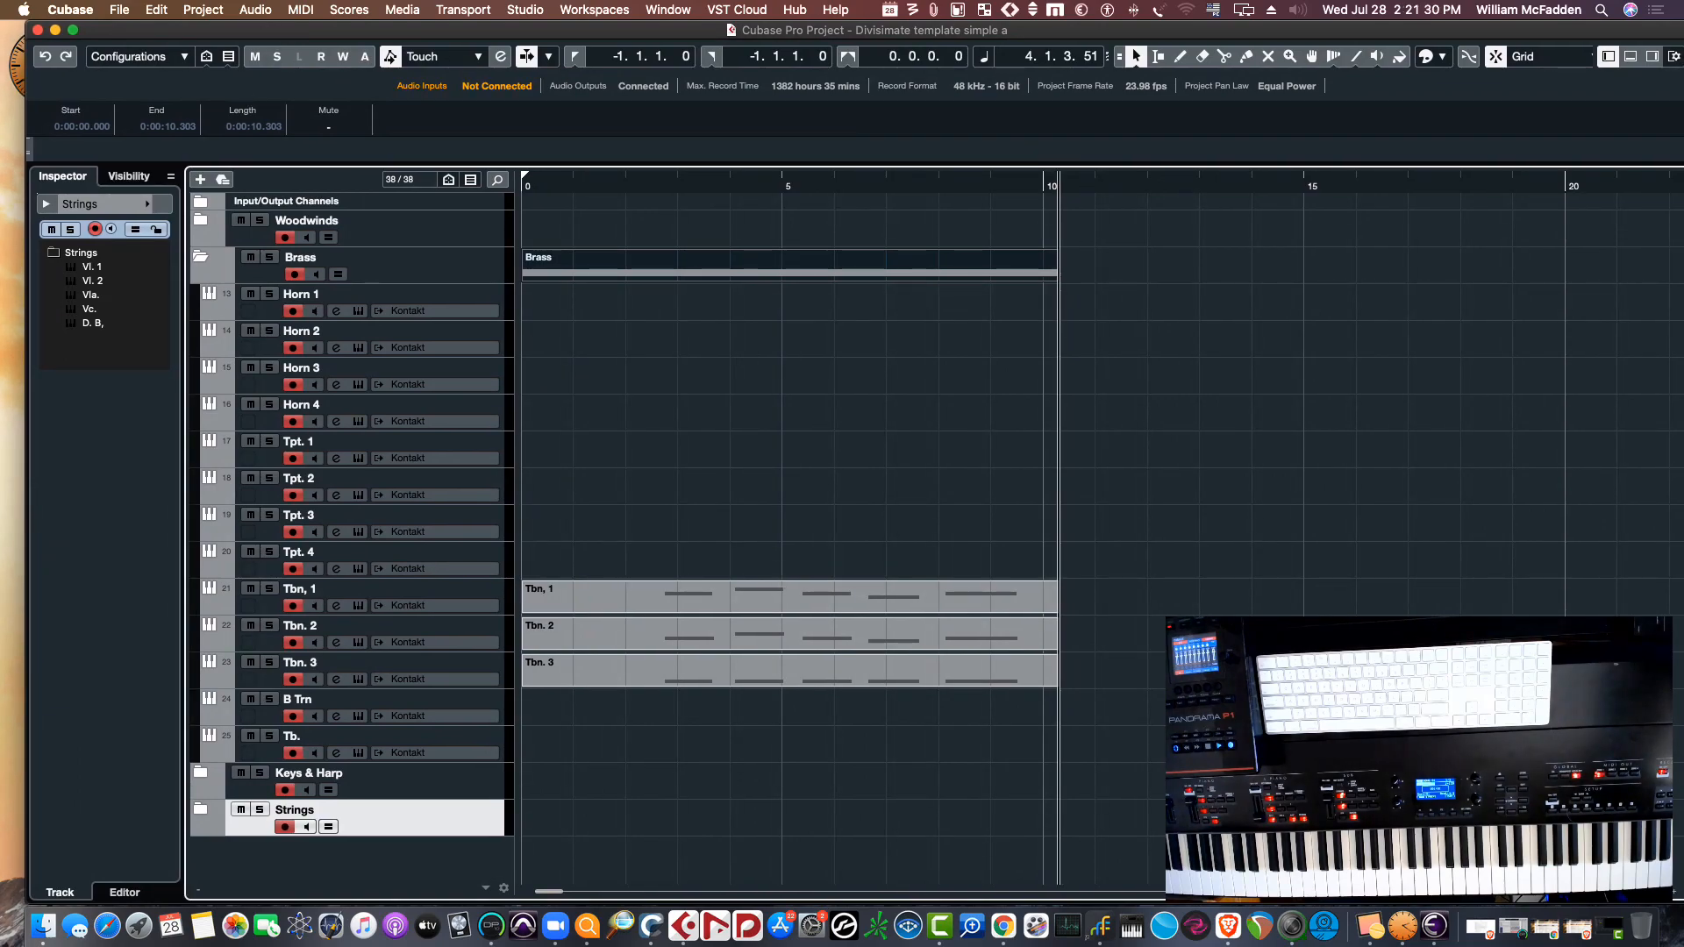
pyautogui.moveTo(1009, 946); pyautogui.dragTo(930, 946)
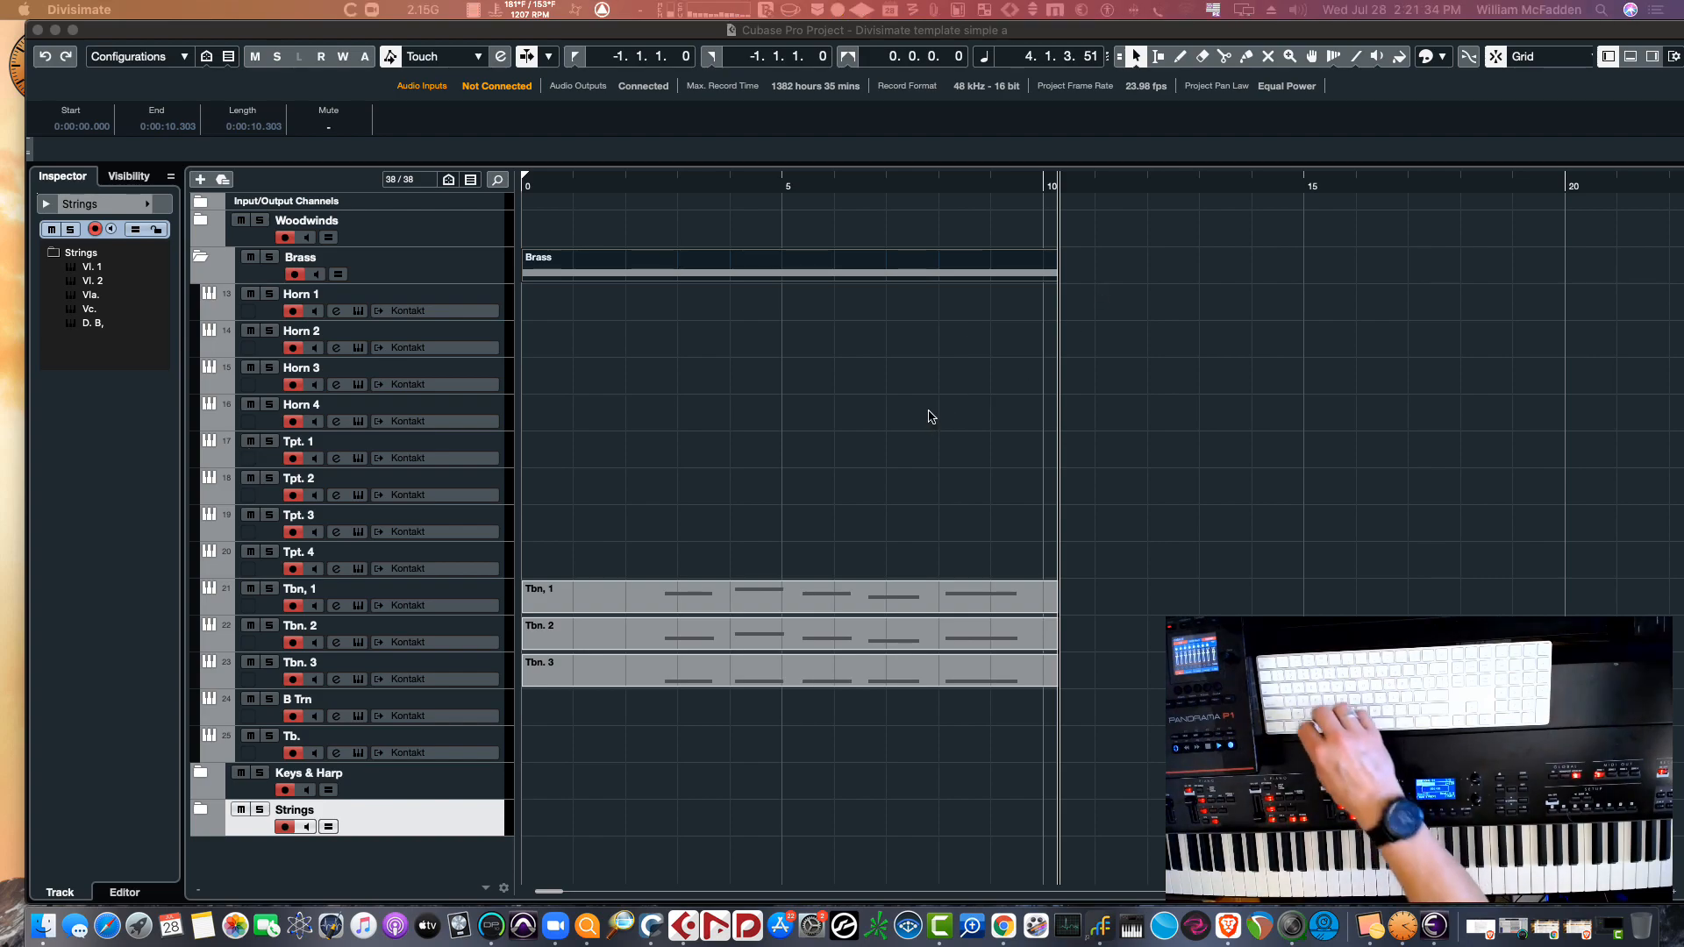
pyautogui.click(869, 509)
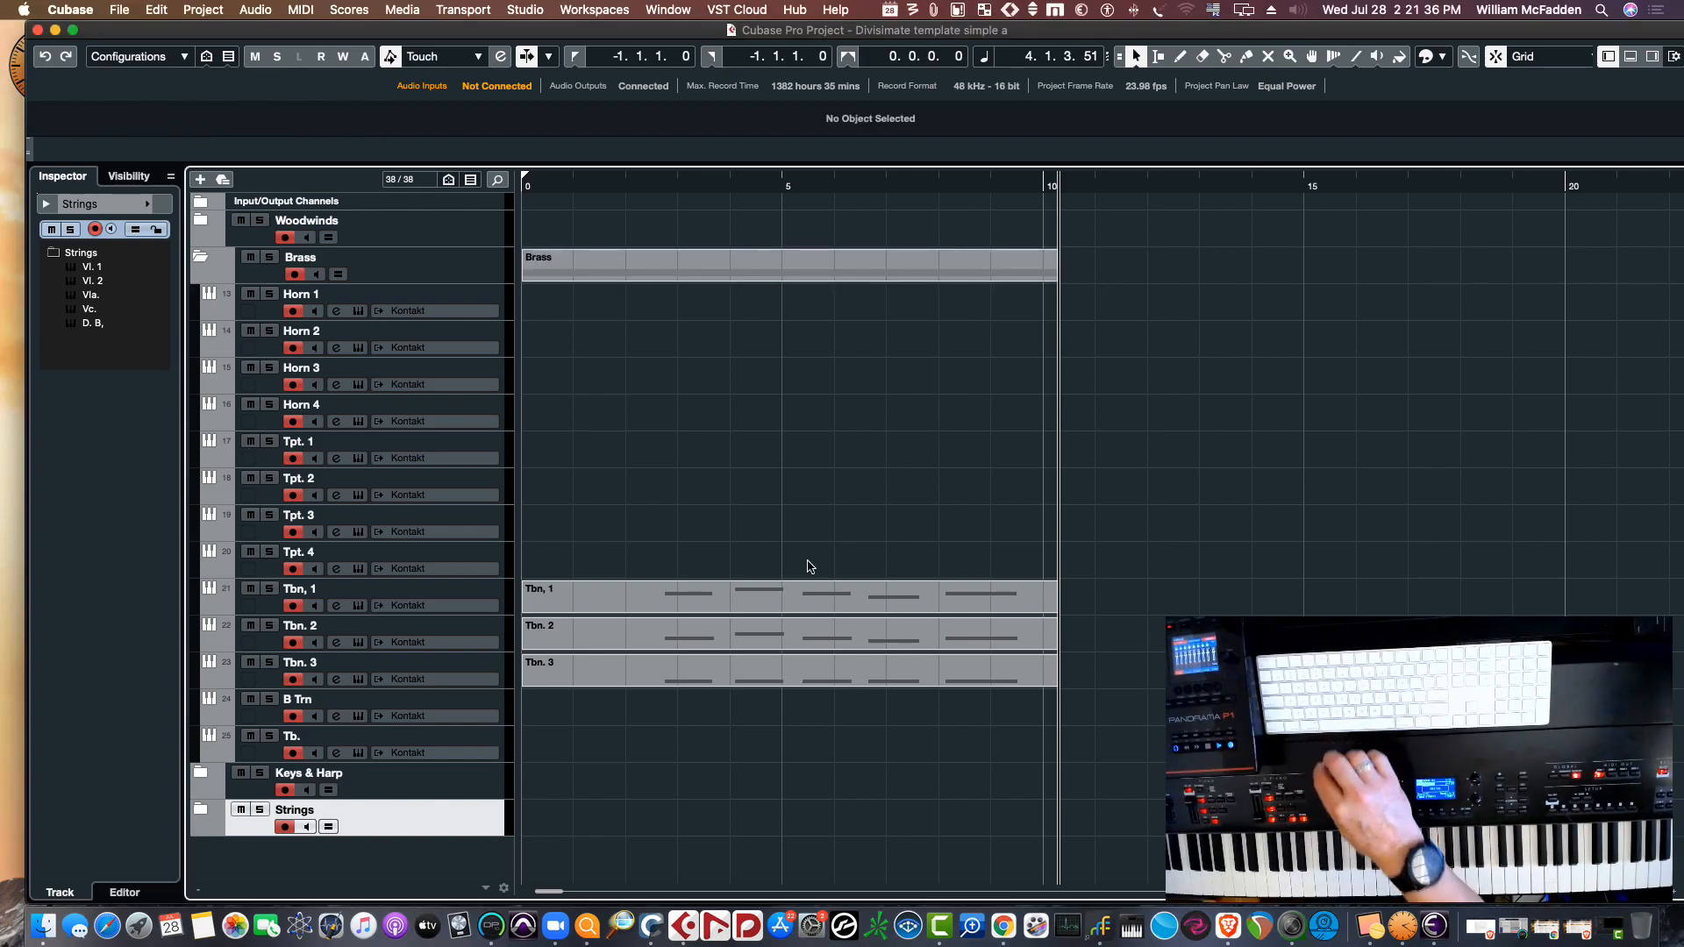
pyautogui.moveTo(734, 561); pyautogui.dragTo(741, 698)
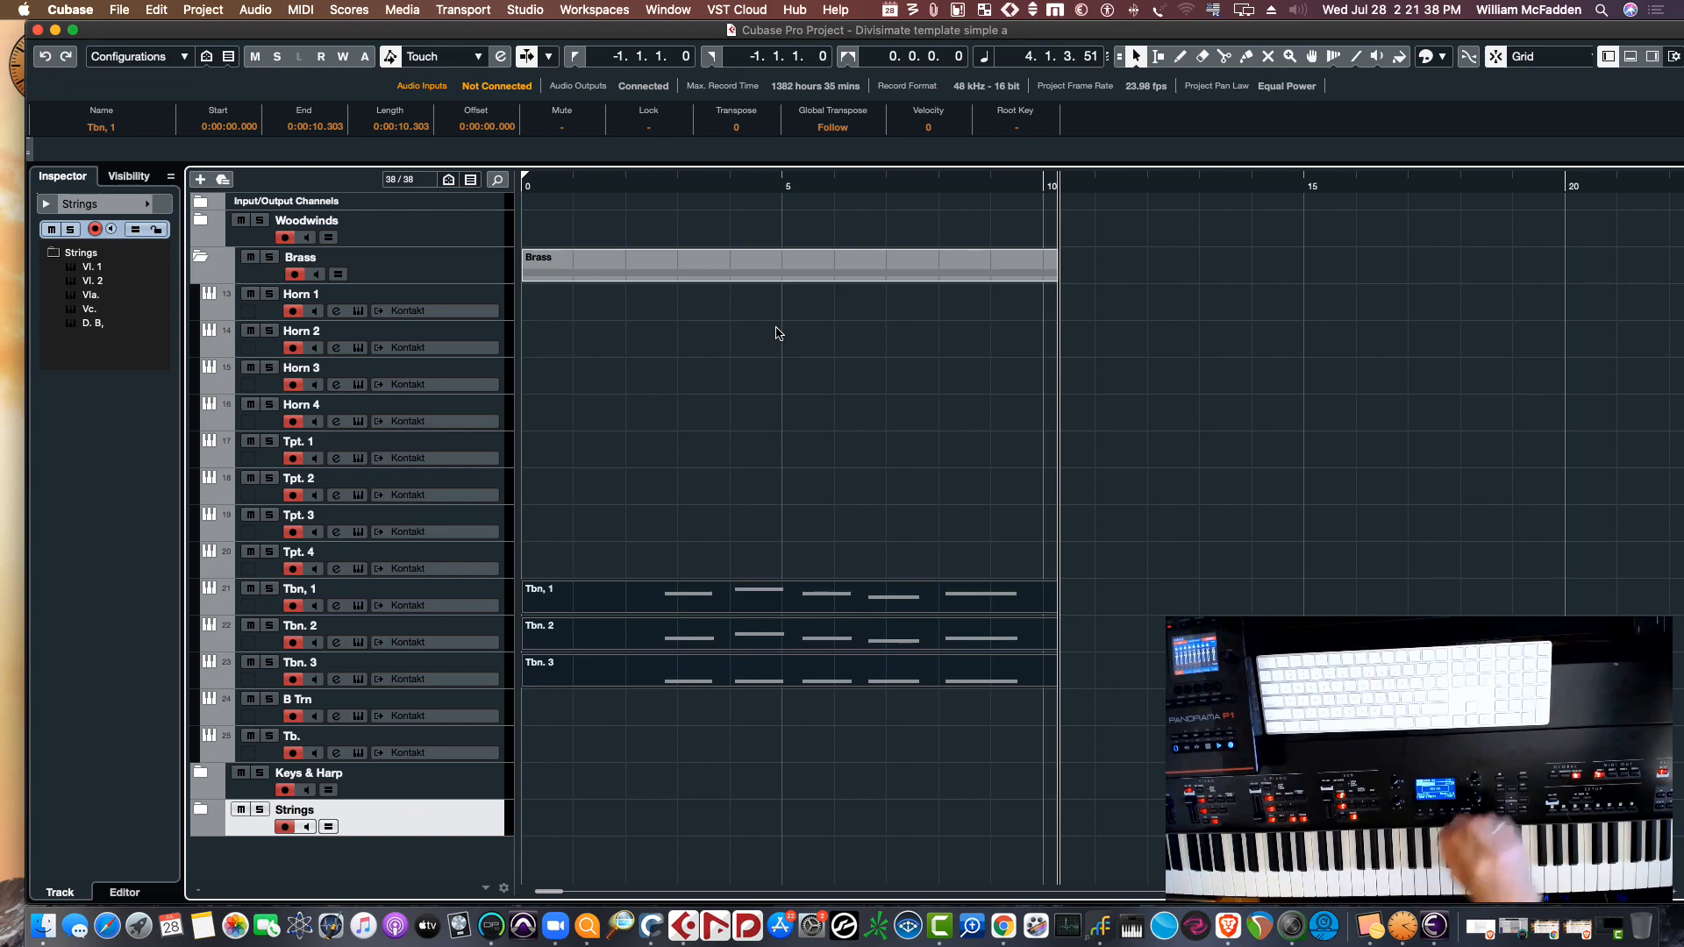
pyautogui.press('Delete')
# Switch to Divisimate, load the 4Horns & 4Tb & Tba (open) preset and examine its routing by toggling voice 3 off and on
pyautogui.moveTo(0, 289); pyautogui.dragTo(900, 52)
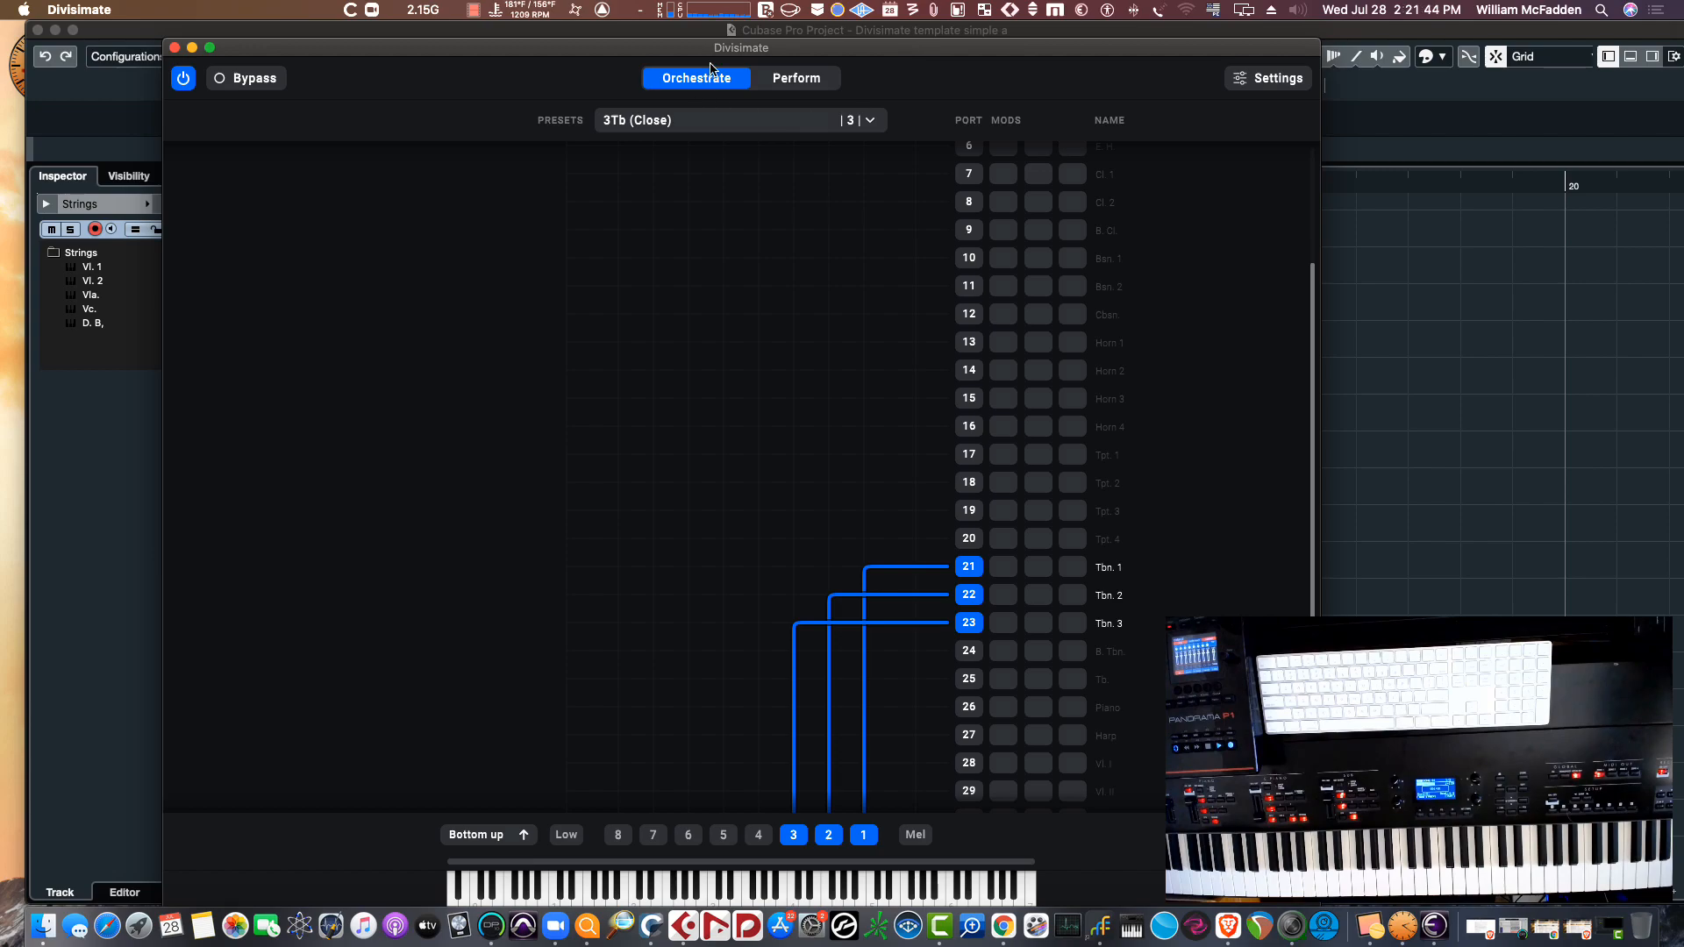
pyautogui.click(805, 77)
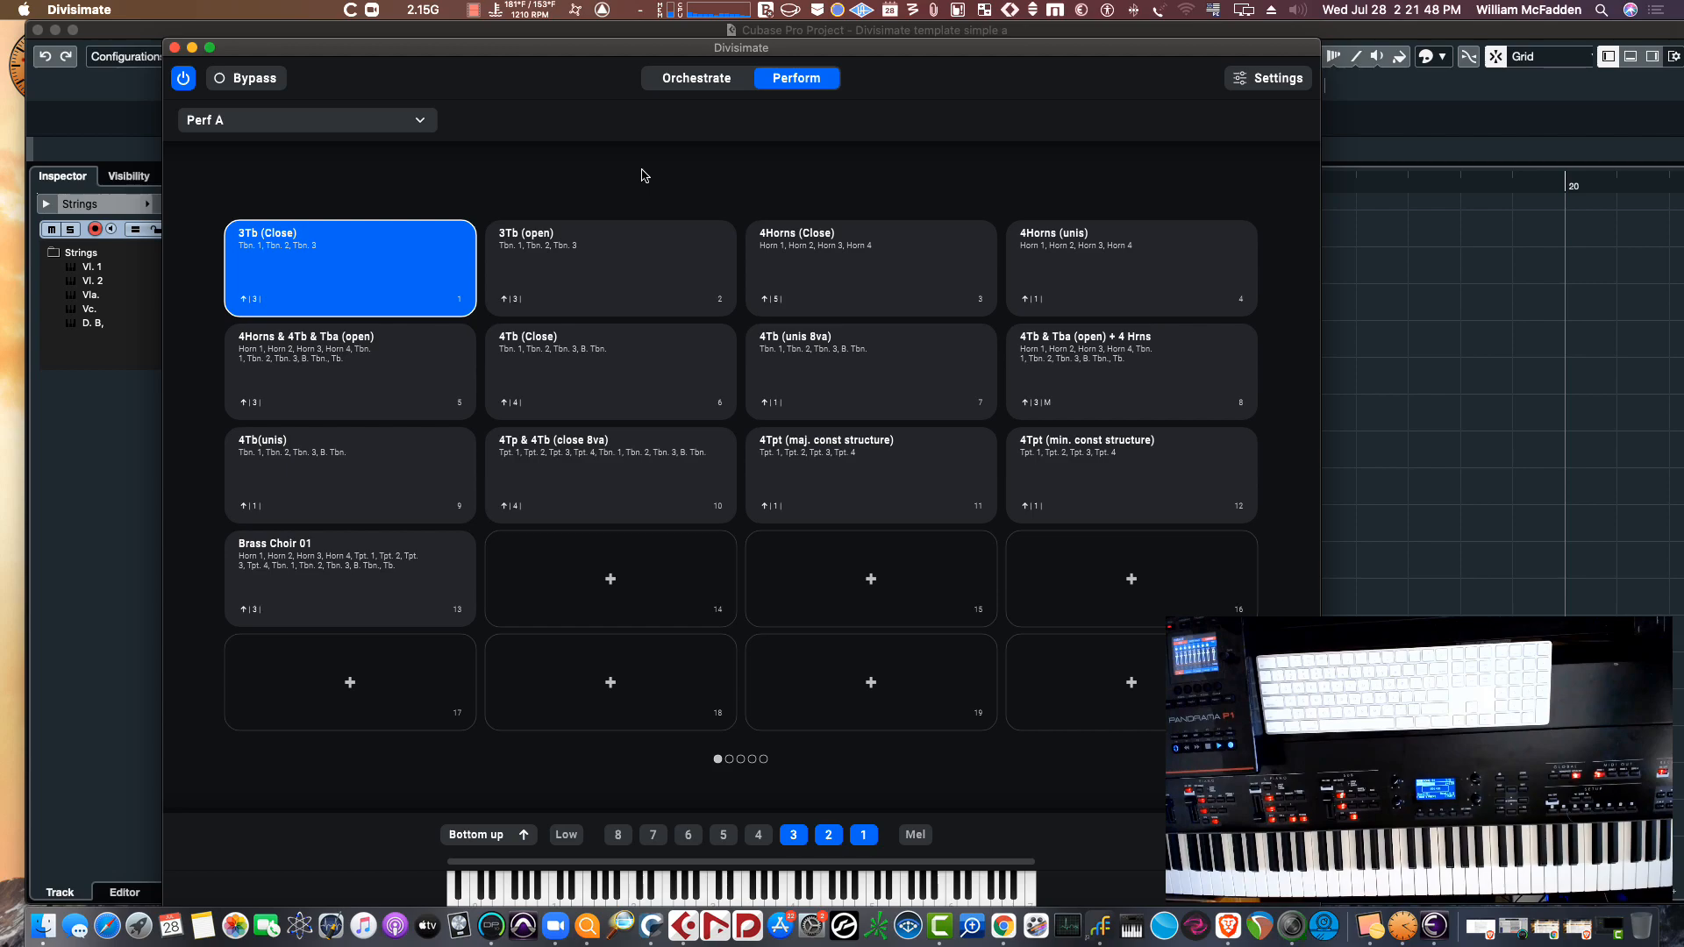
pyautogui.click(309, 375)
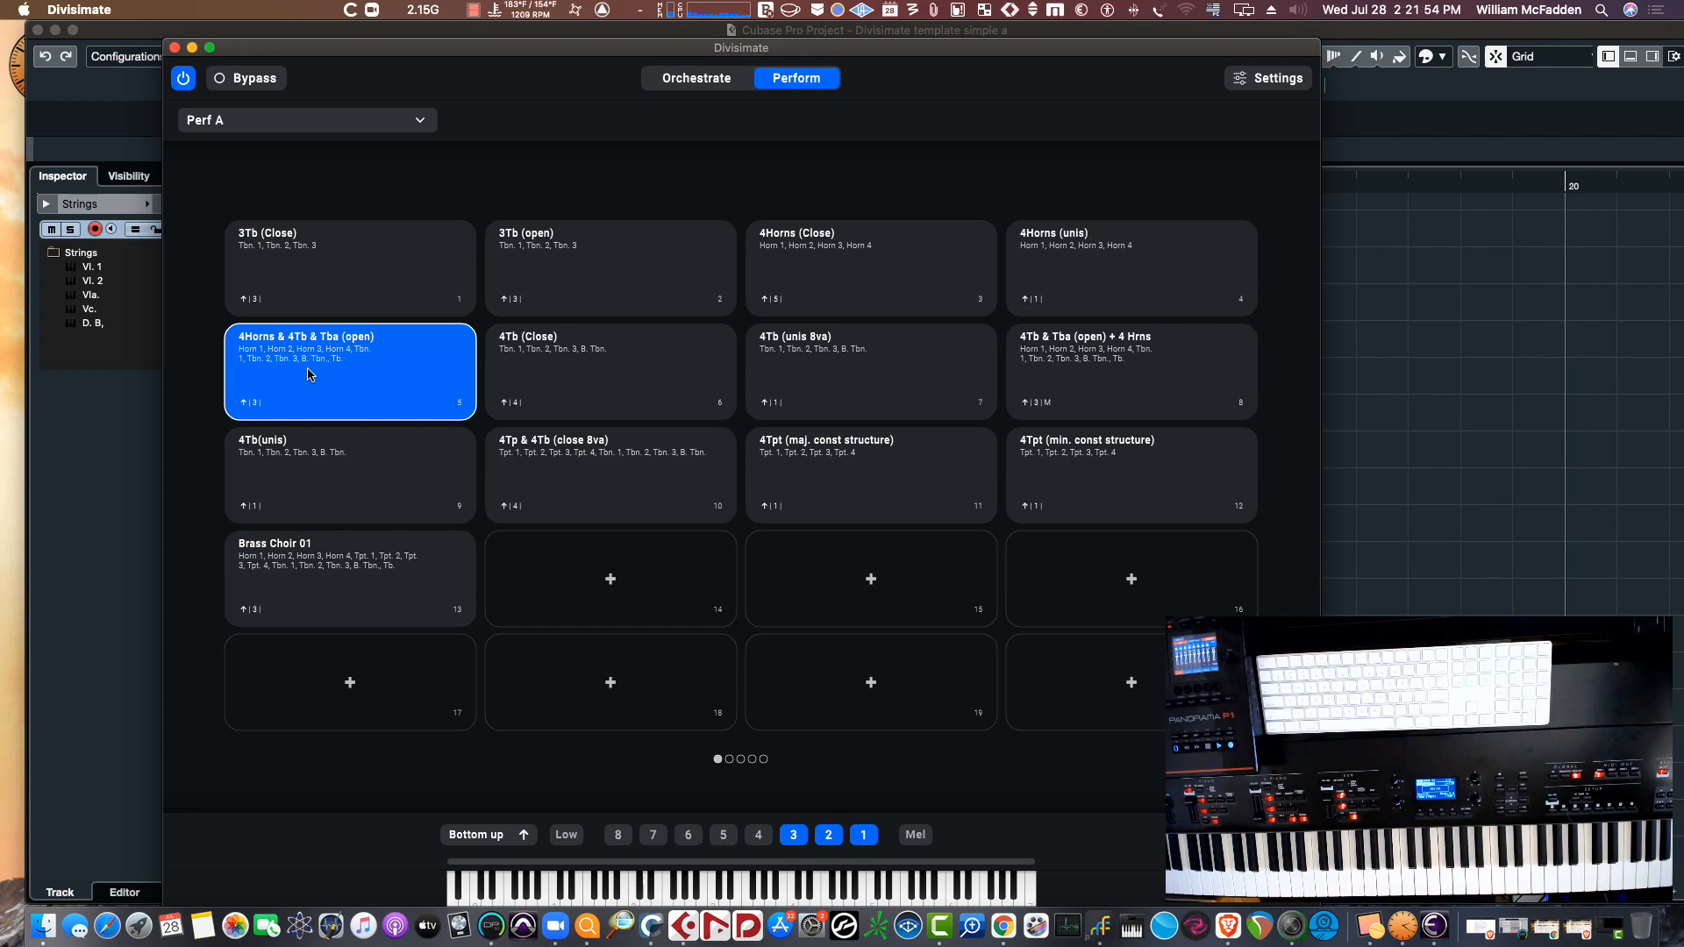
pyautogui.click(698, 84)
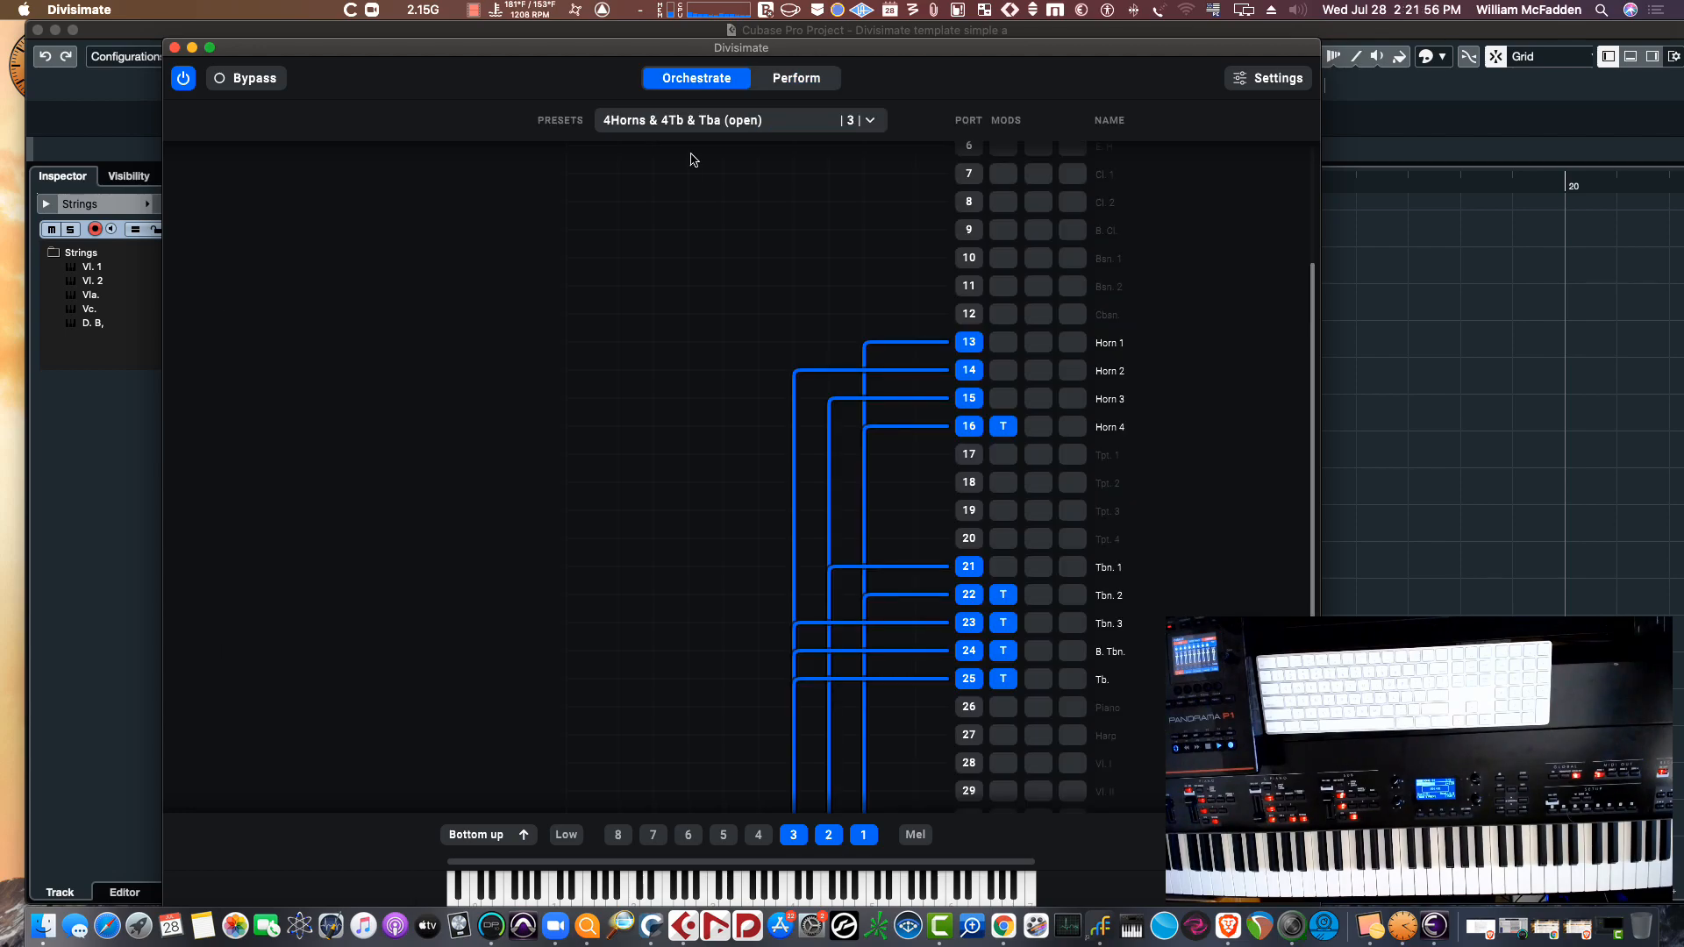
pyautogui.click(795, 836)
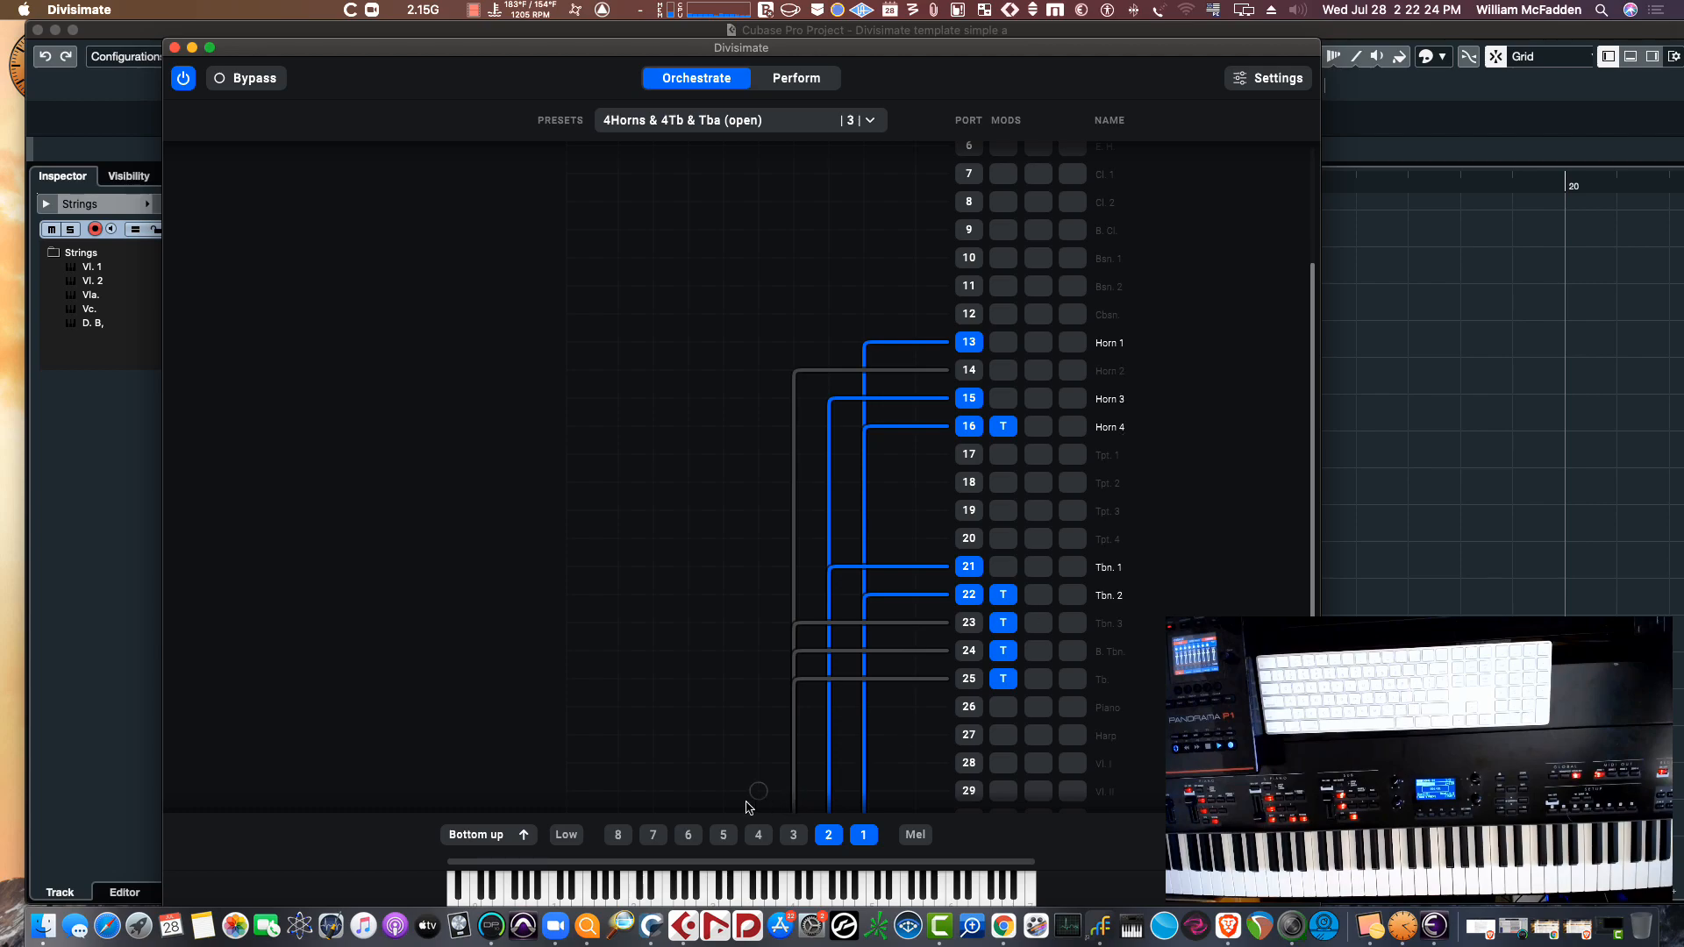
pyautogui.click(793, 836)
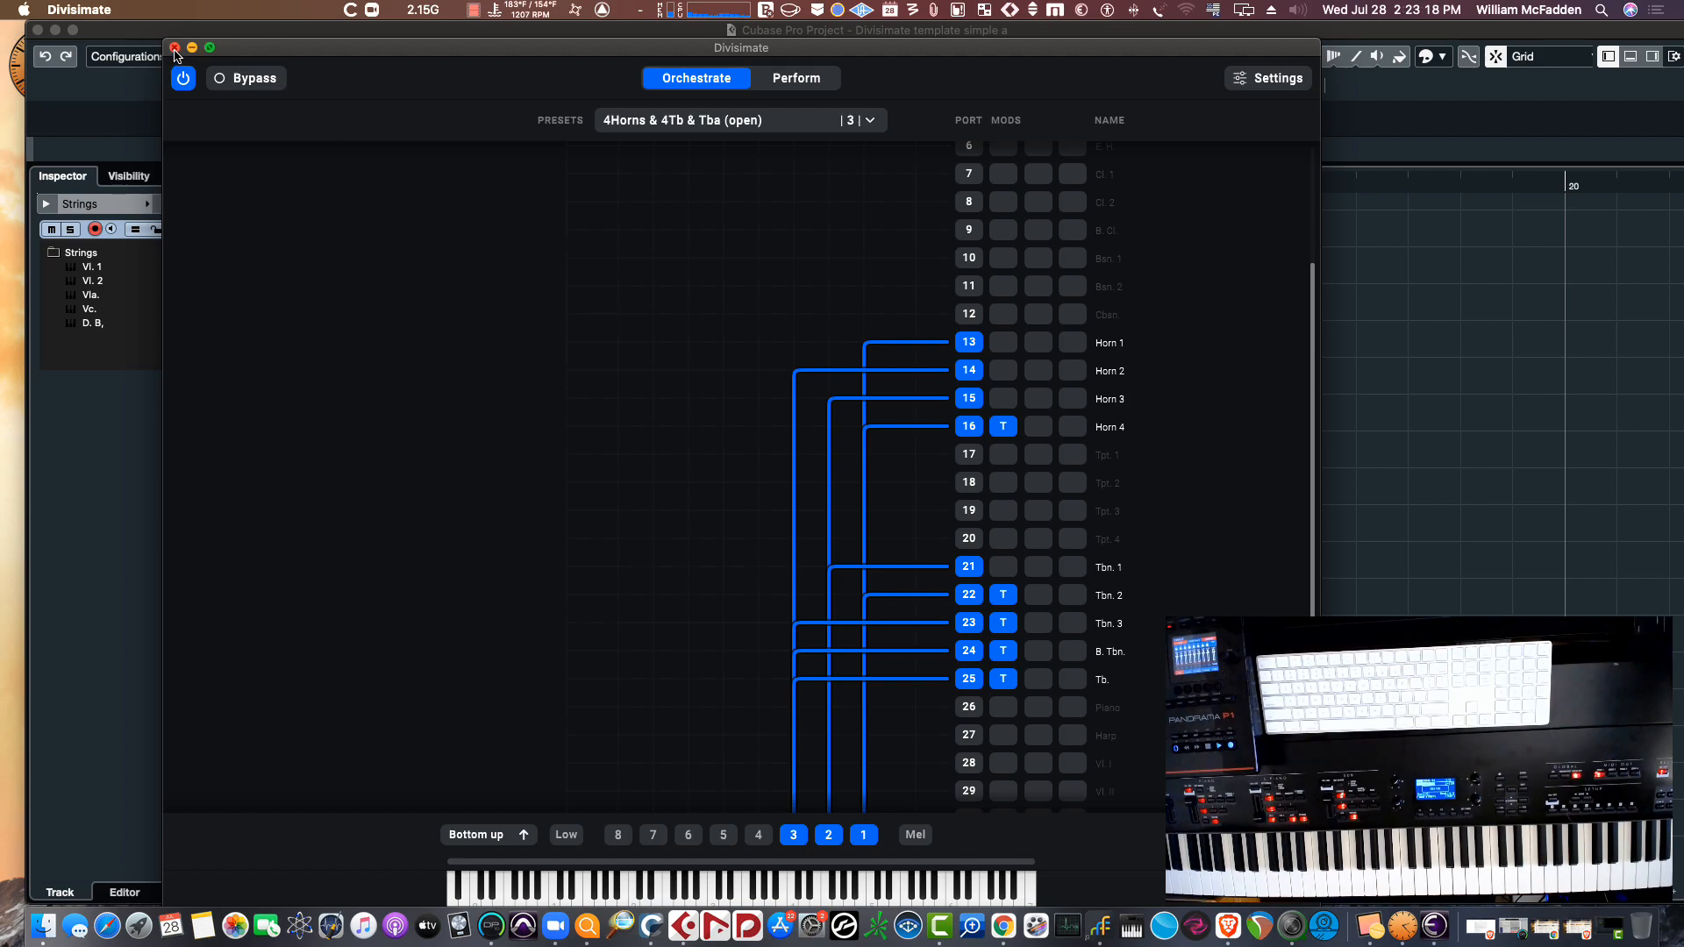
# Load the Strings (open) + Piano preset from the second page of performances and display its port routing
pyautogui.click(814, 78)
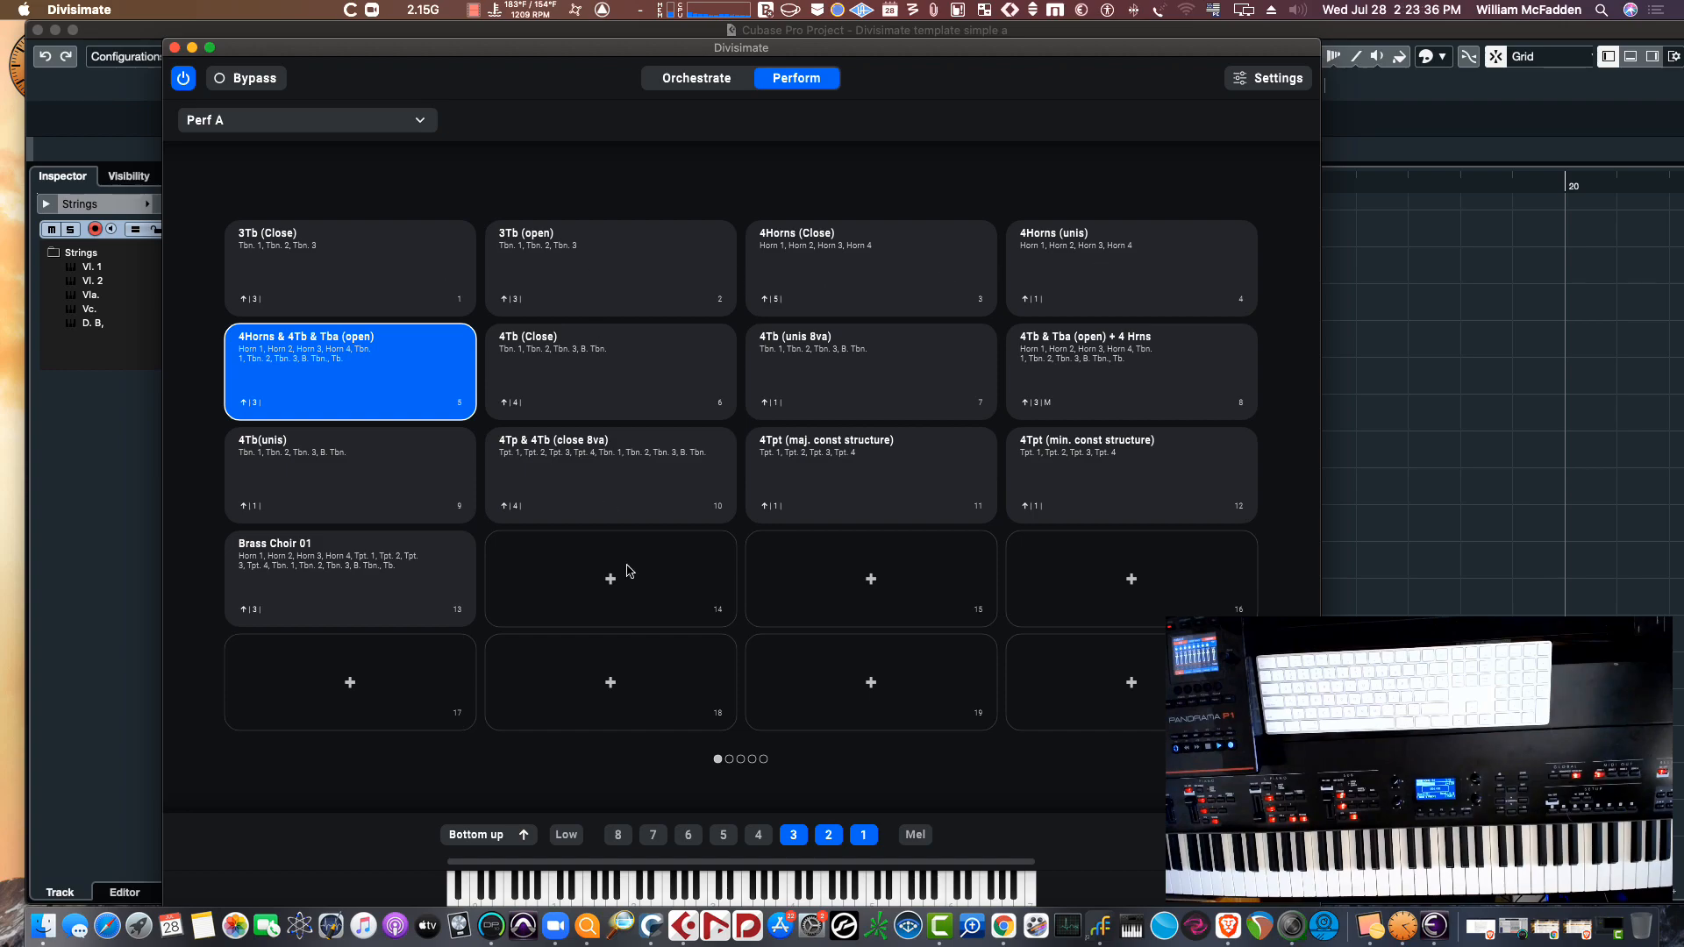
pyautogui.click(729, 759)
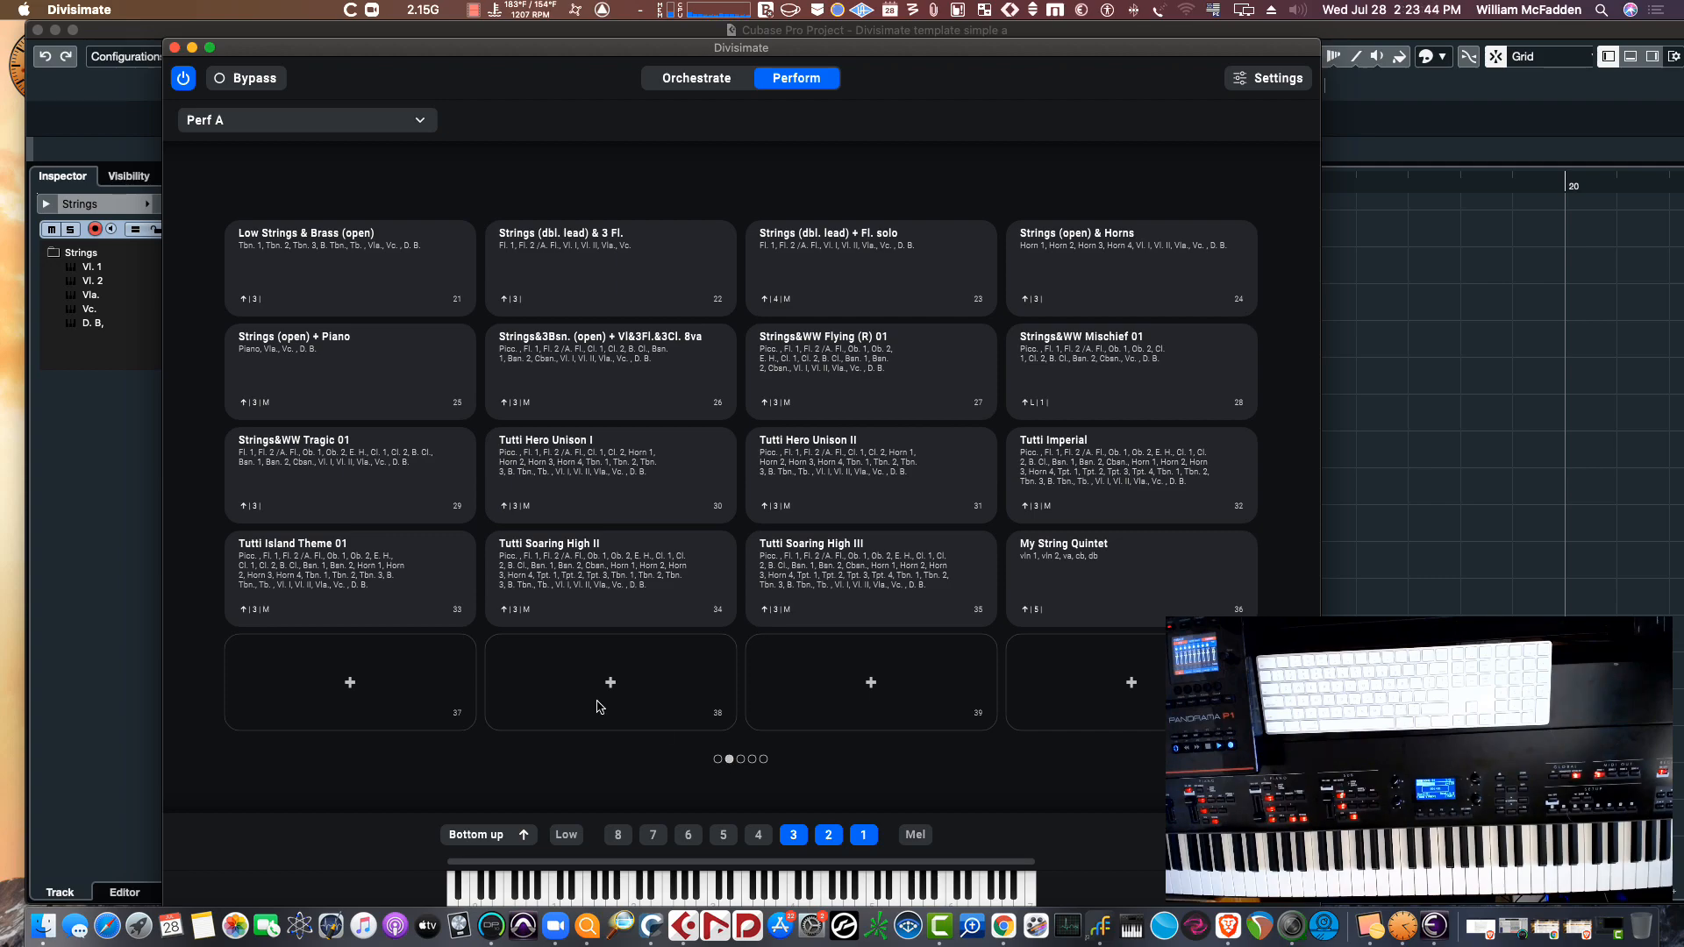
pyautogui.click(358, 387)
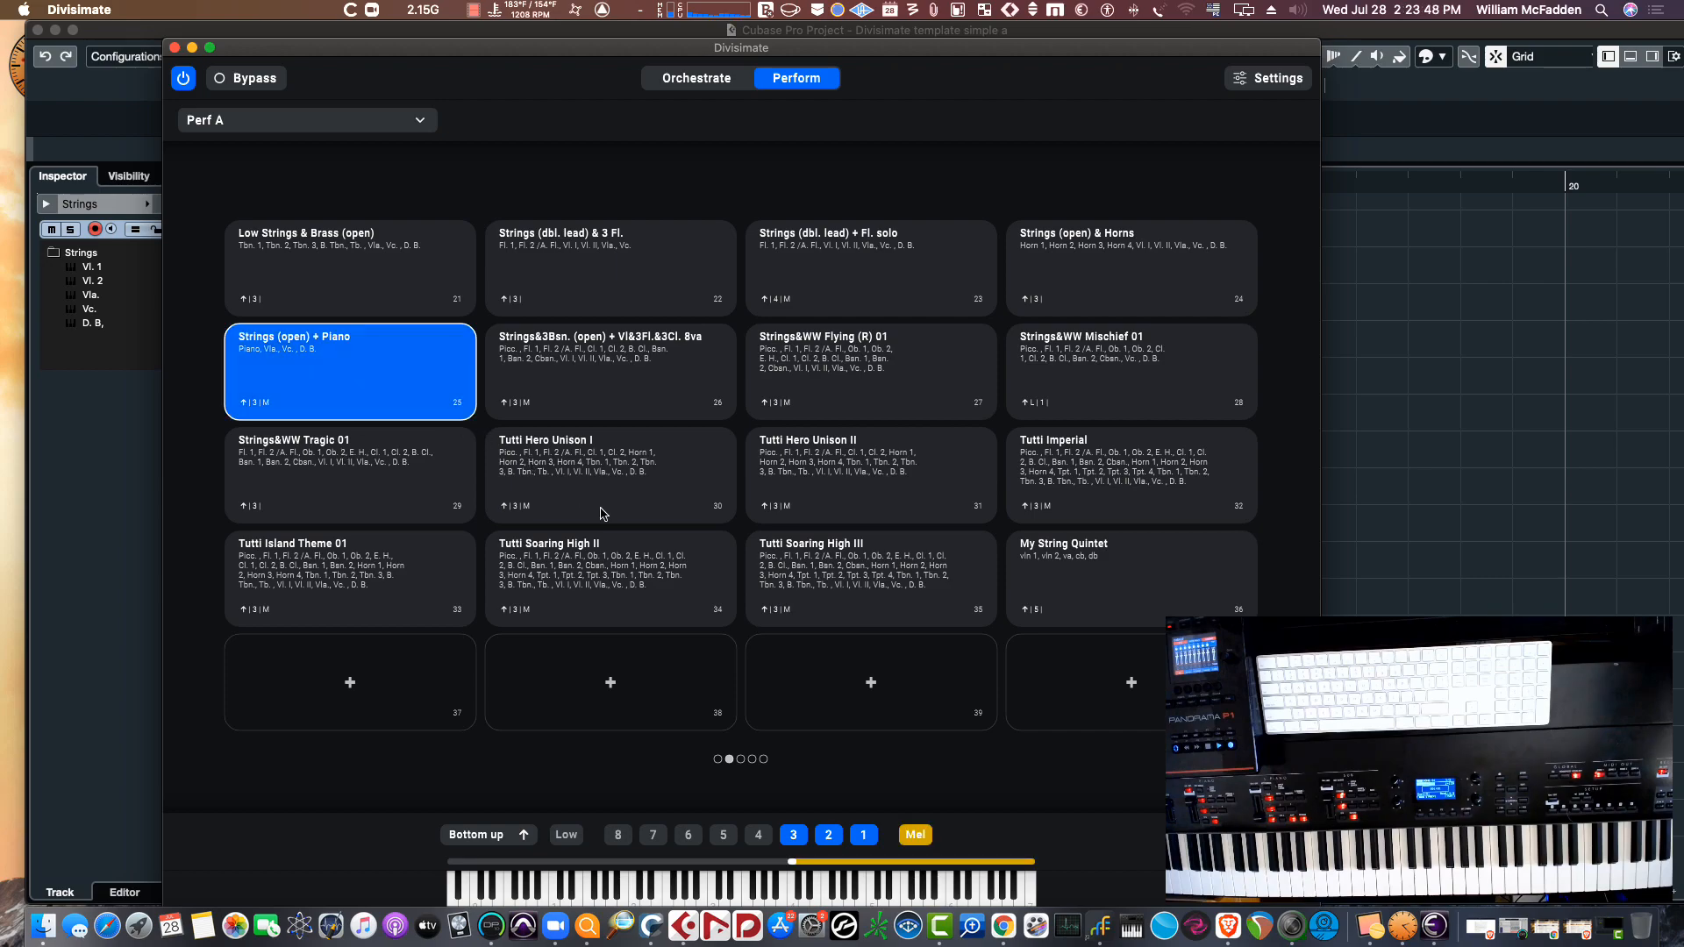
pyautogui.click(678, 82)
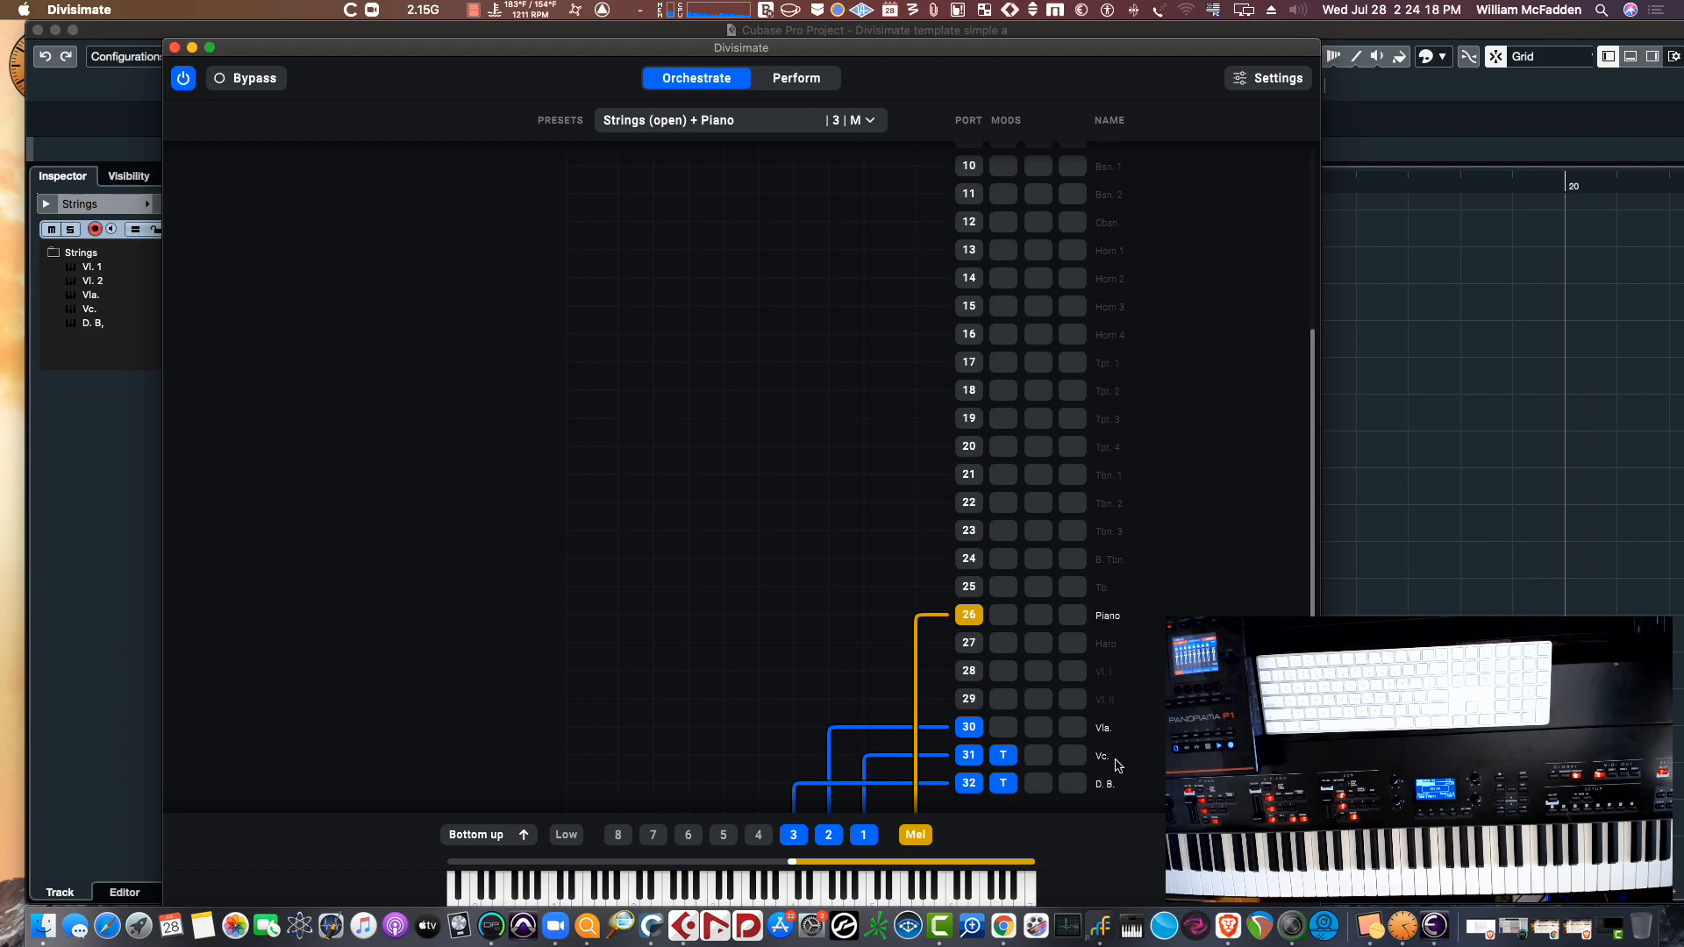
# Check the Transposer settings on the Vc. and D. B. ports of the Strings (open) + Piano preset
pyautogui.click(1007, 756)
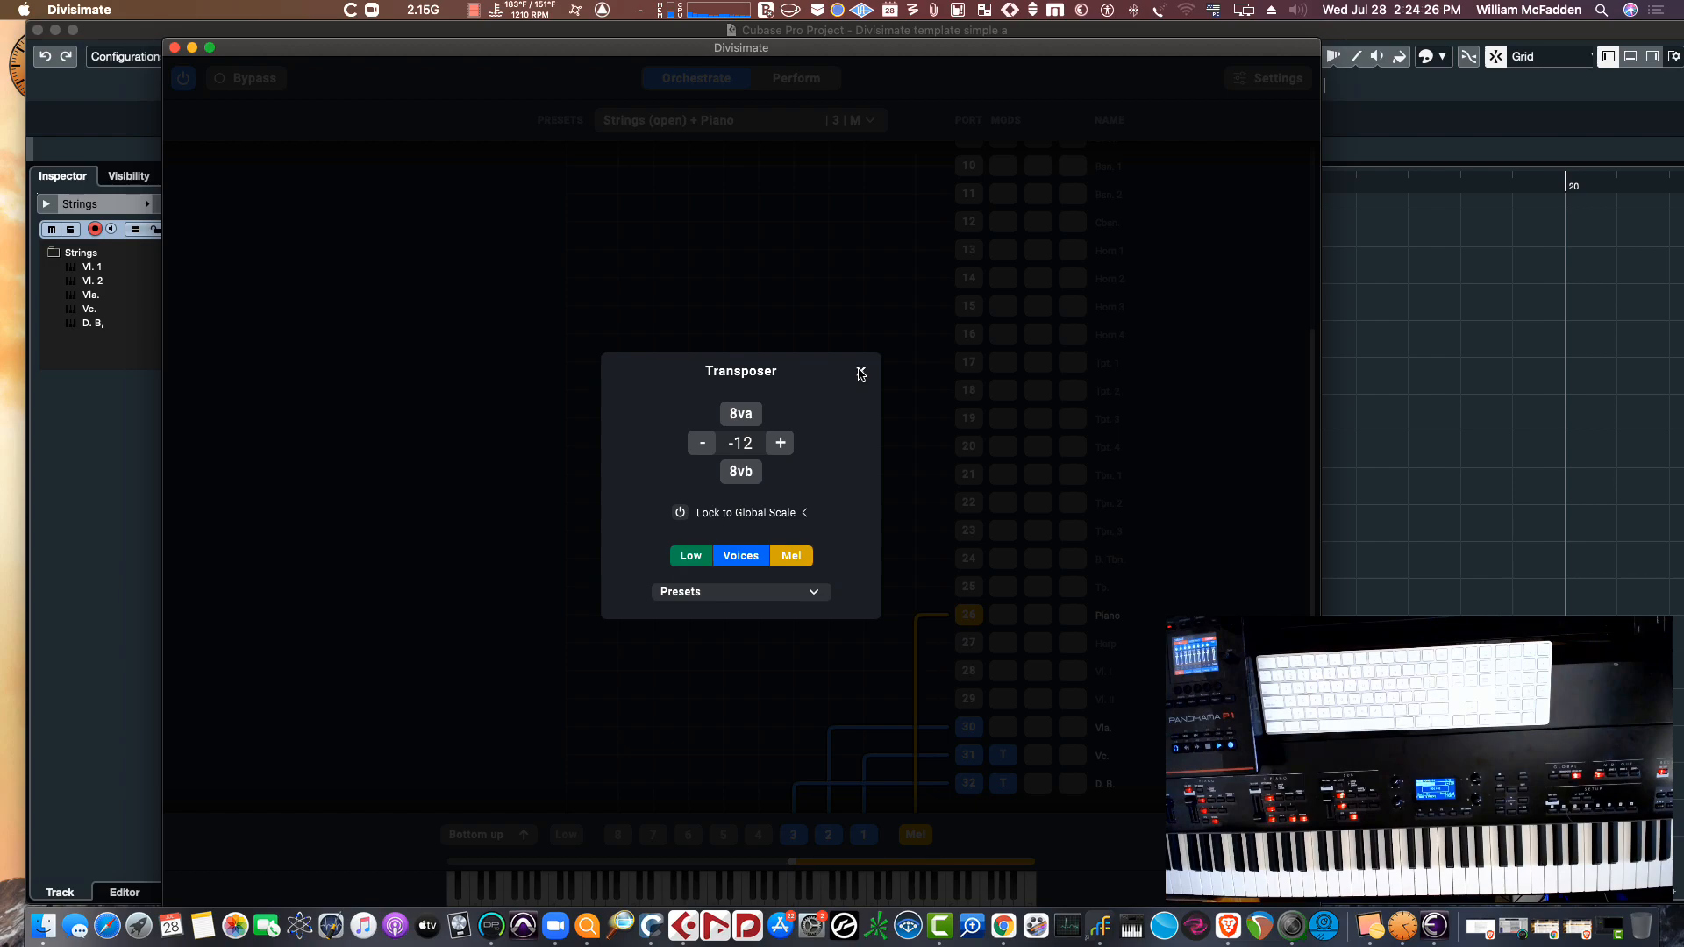
pyautogui.click(862, 373)
pyautogui.click(1004, 783)
pyautogui.click(863, 372)
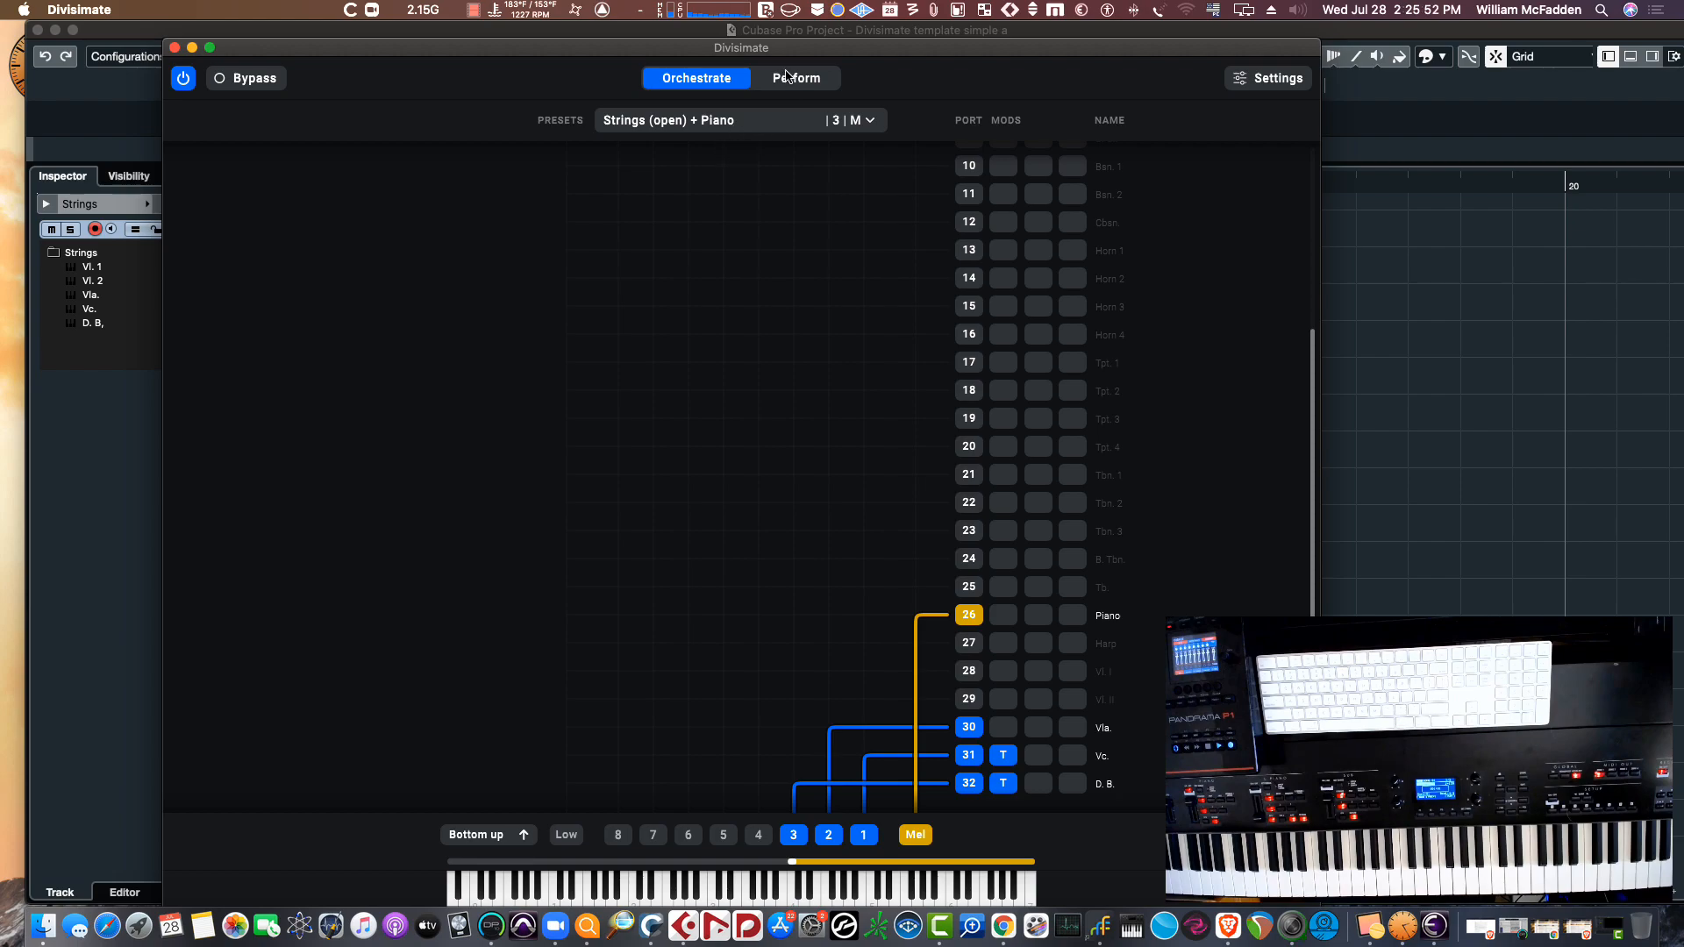
# Load the Strings&3Bsn. (open) + Vl&3Fl.&3Cl. 8va preset and examine its routing across the string and woodwind ports
pyautogui.click(783, 78)
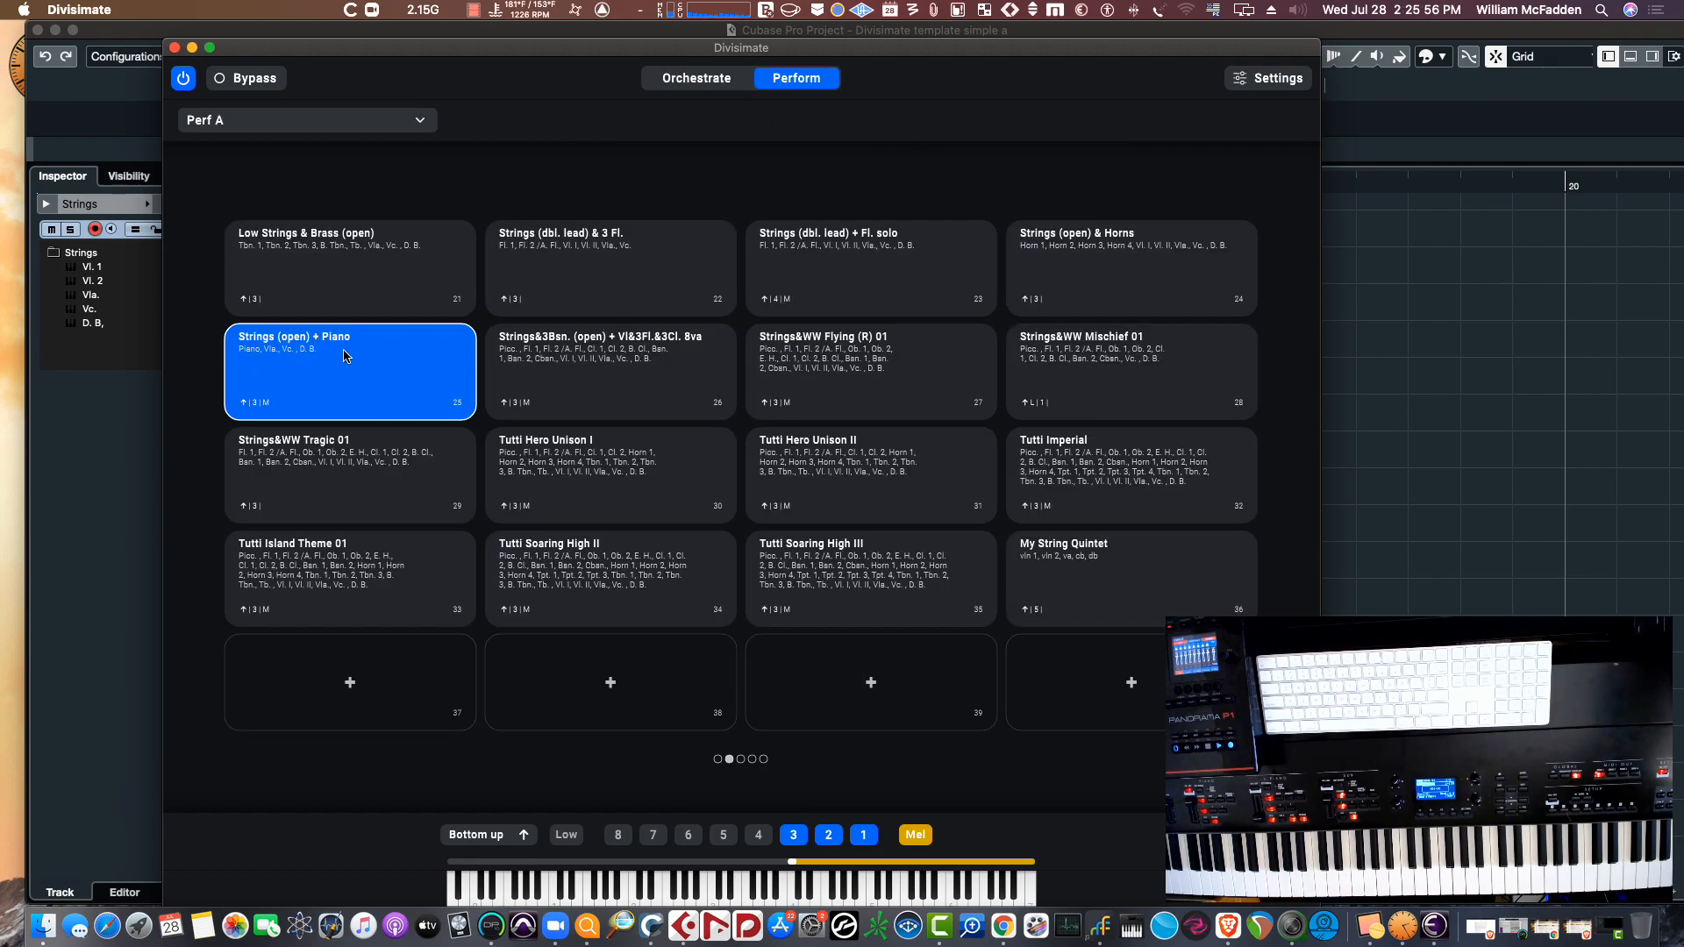
pyautogui.click(635, 376)
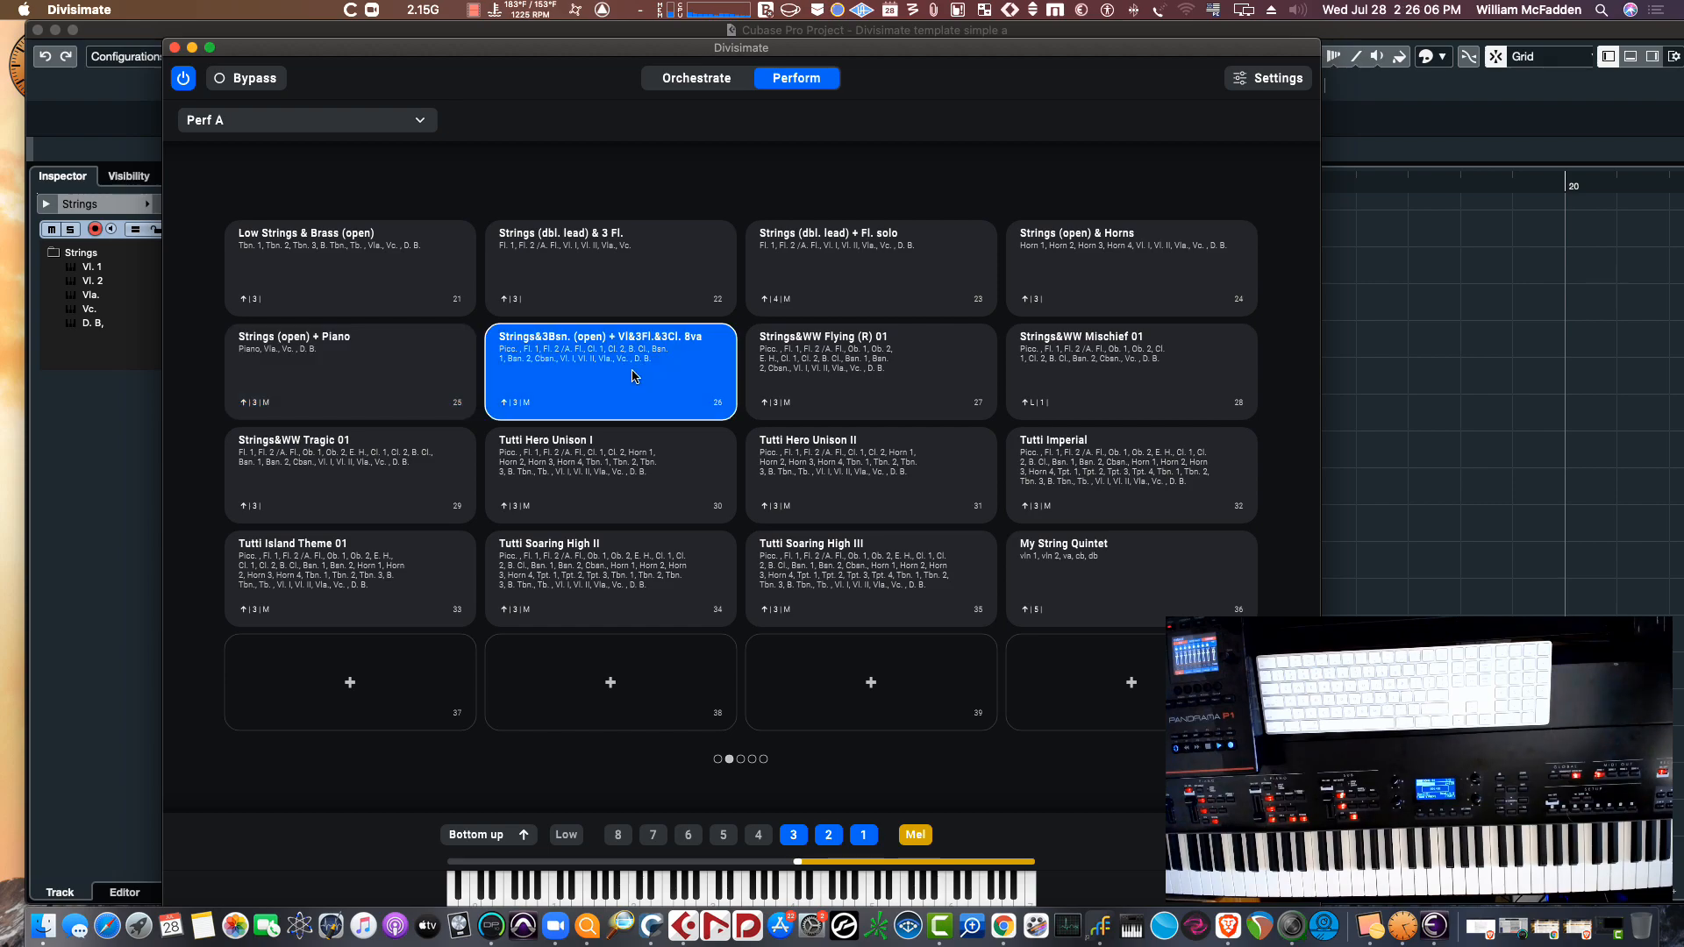
pyautogui.click(687, 79)
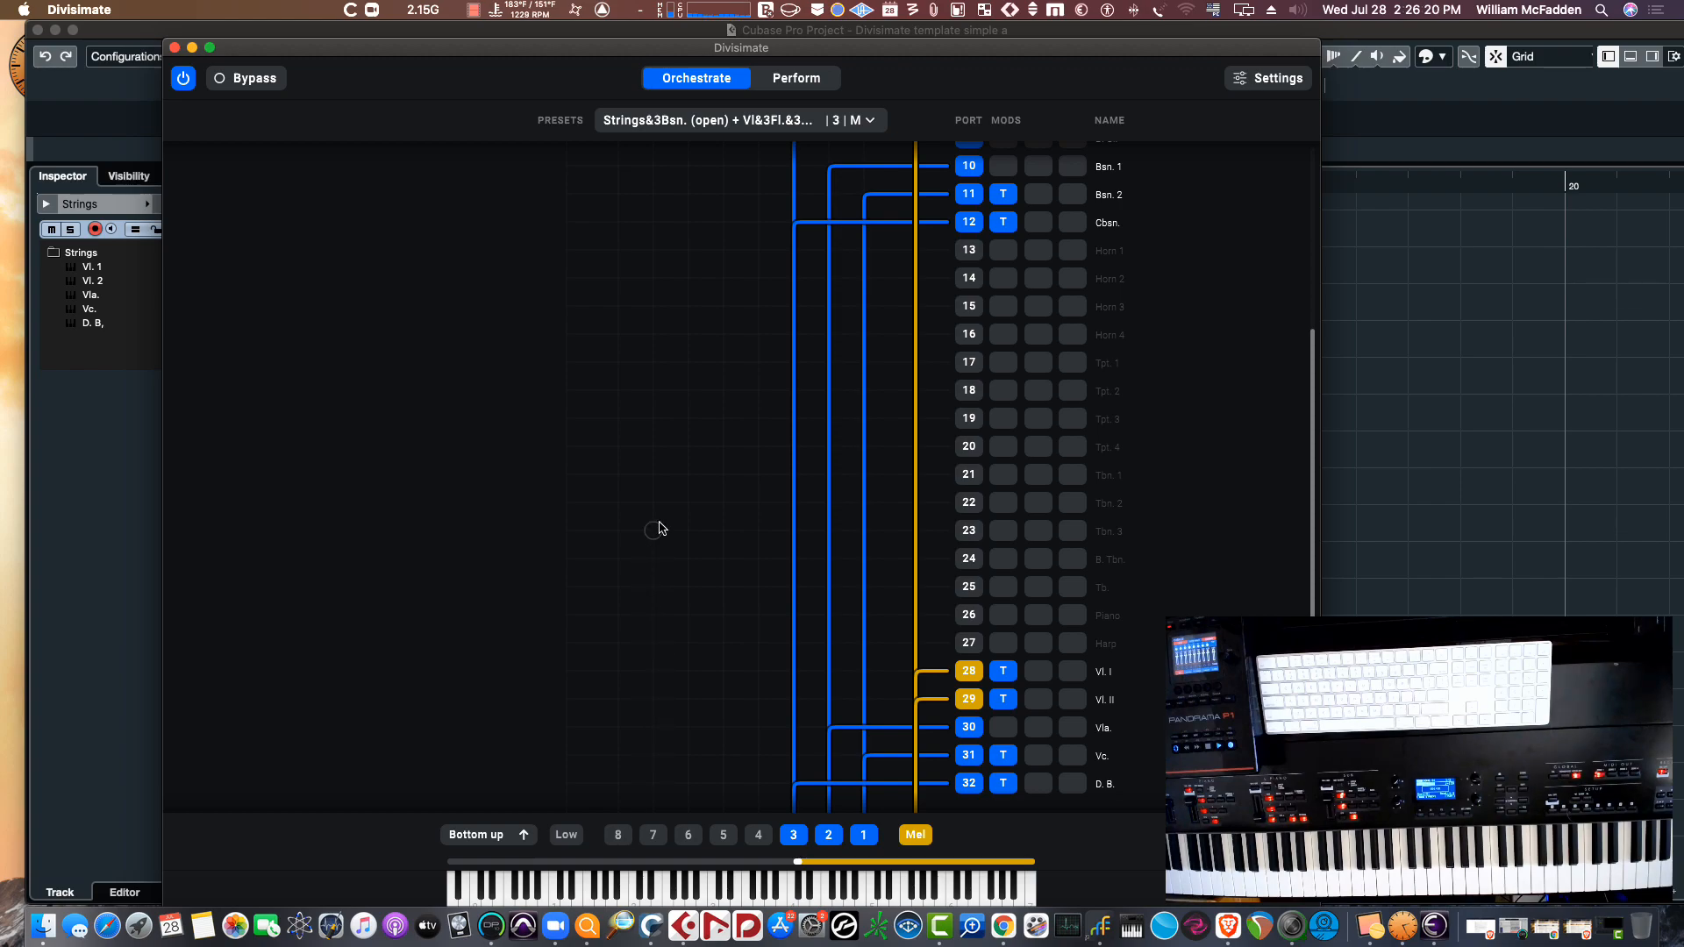
pyautogui.scroll(5, 760, 465)
pyautogui.scroll(-2, 752, 462)
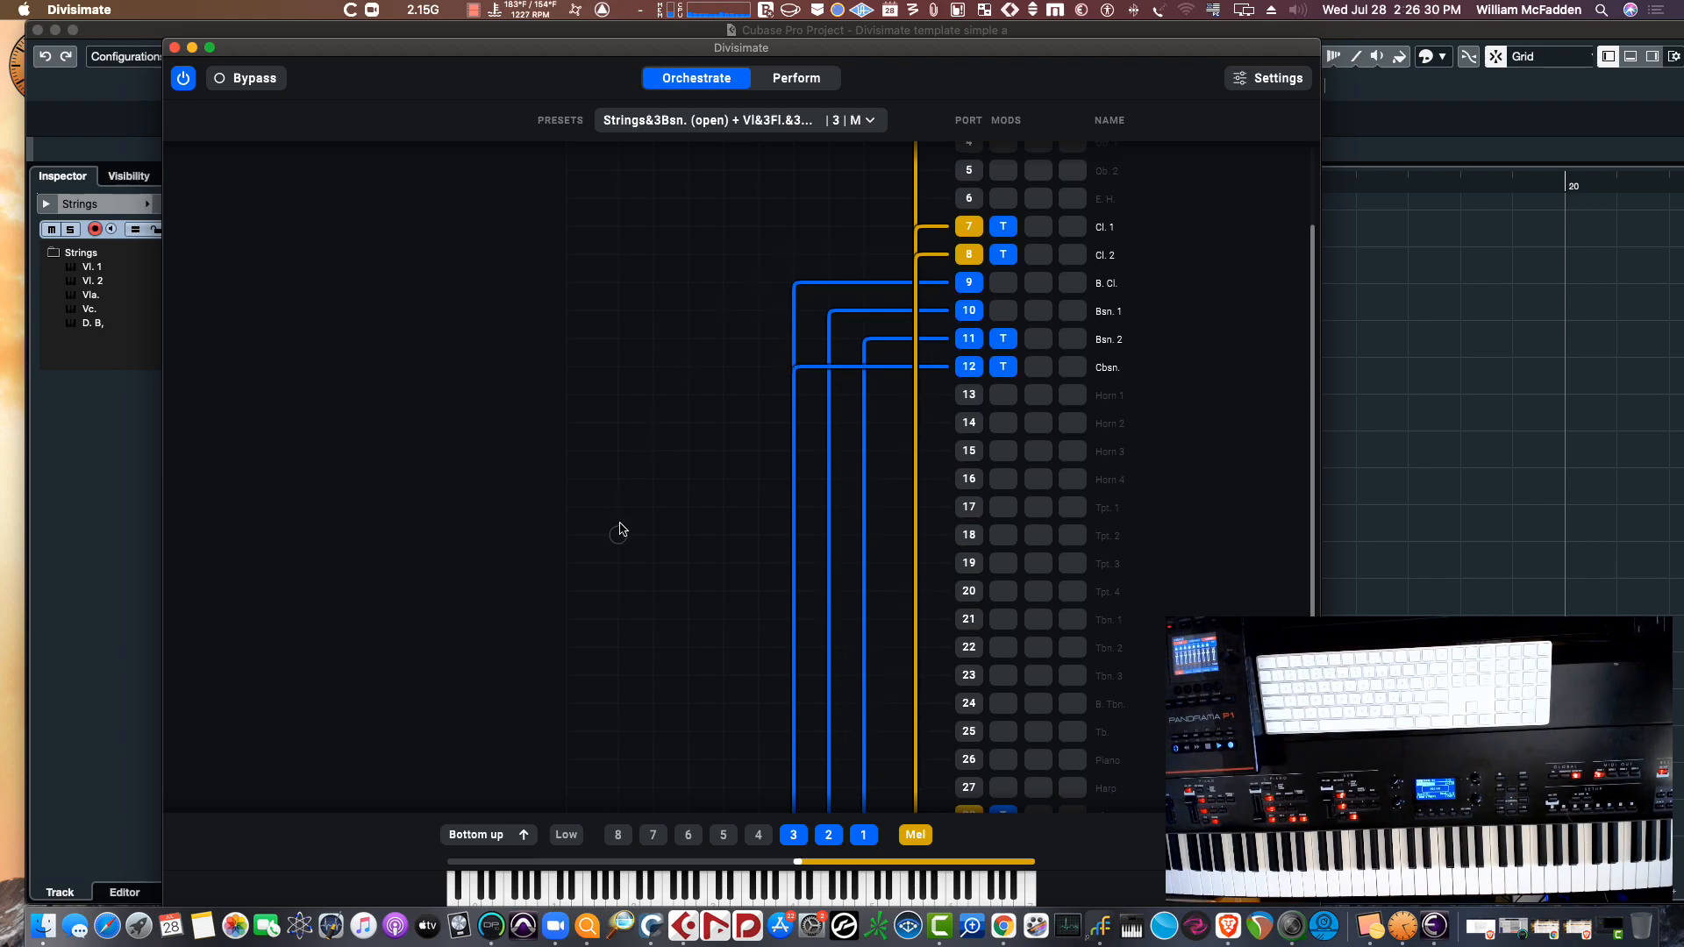
pyautogui.scroll(3, 620, 529)
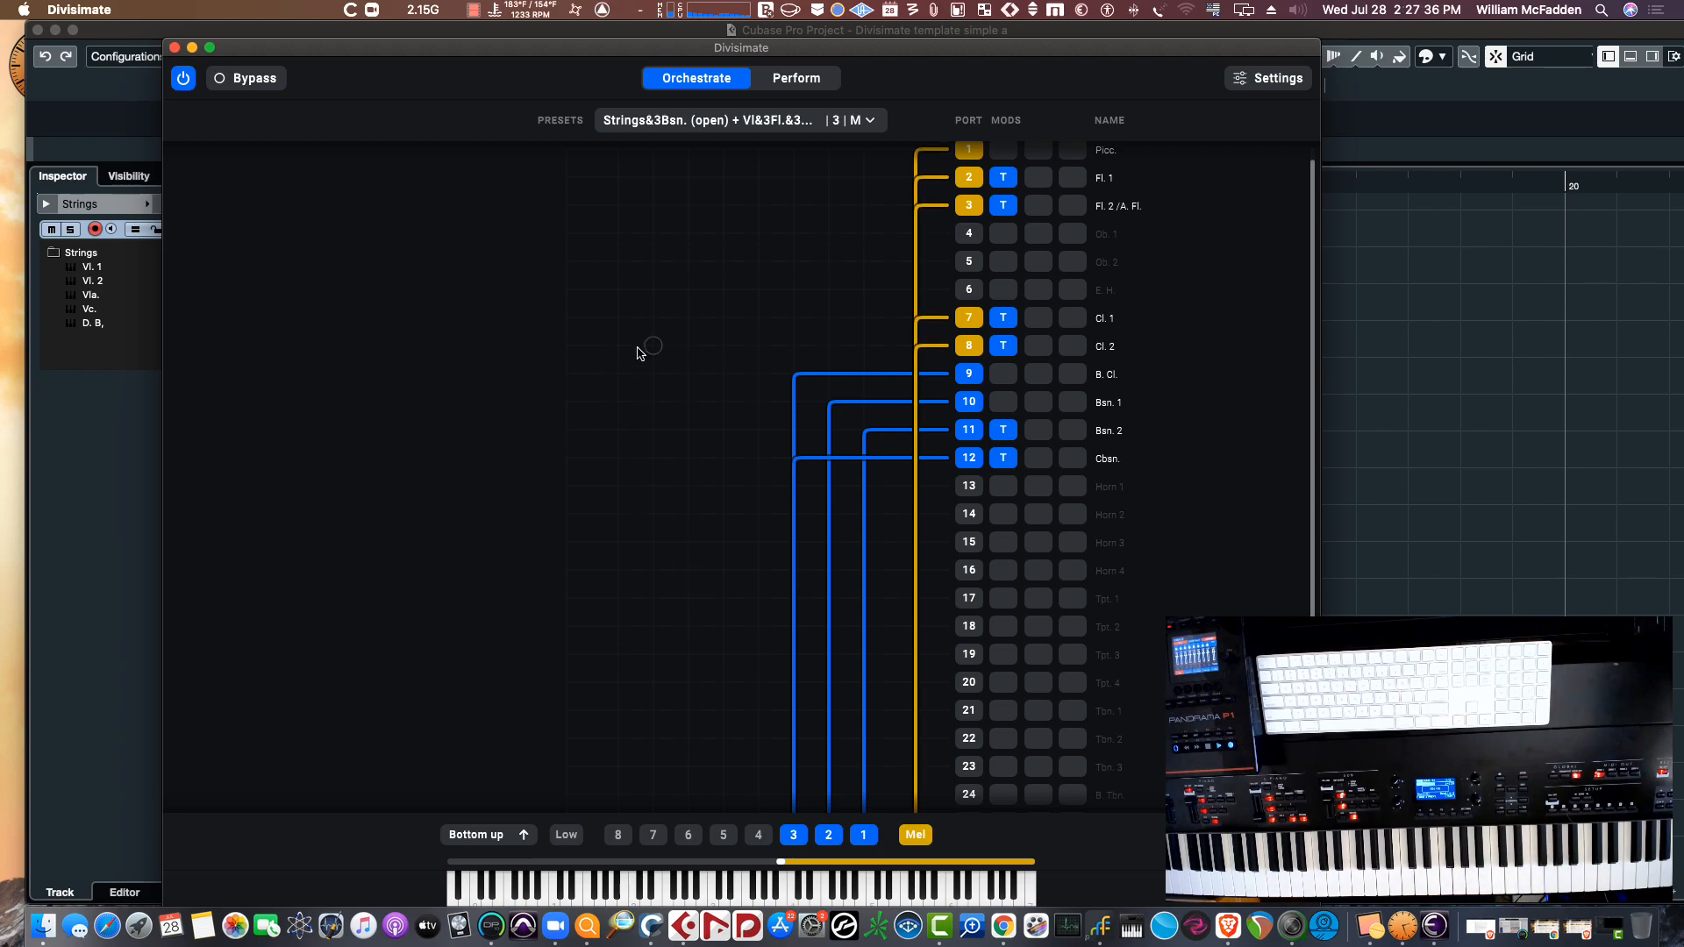
# Examine where voice 3 is routed in the Strings&3Bsn. (open) + Vl&3Fl.&3Cl. 8va preset by toggling it off and on
pyautogui.scroll(1, 641, 391)
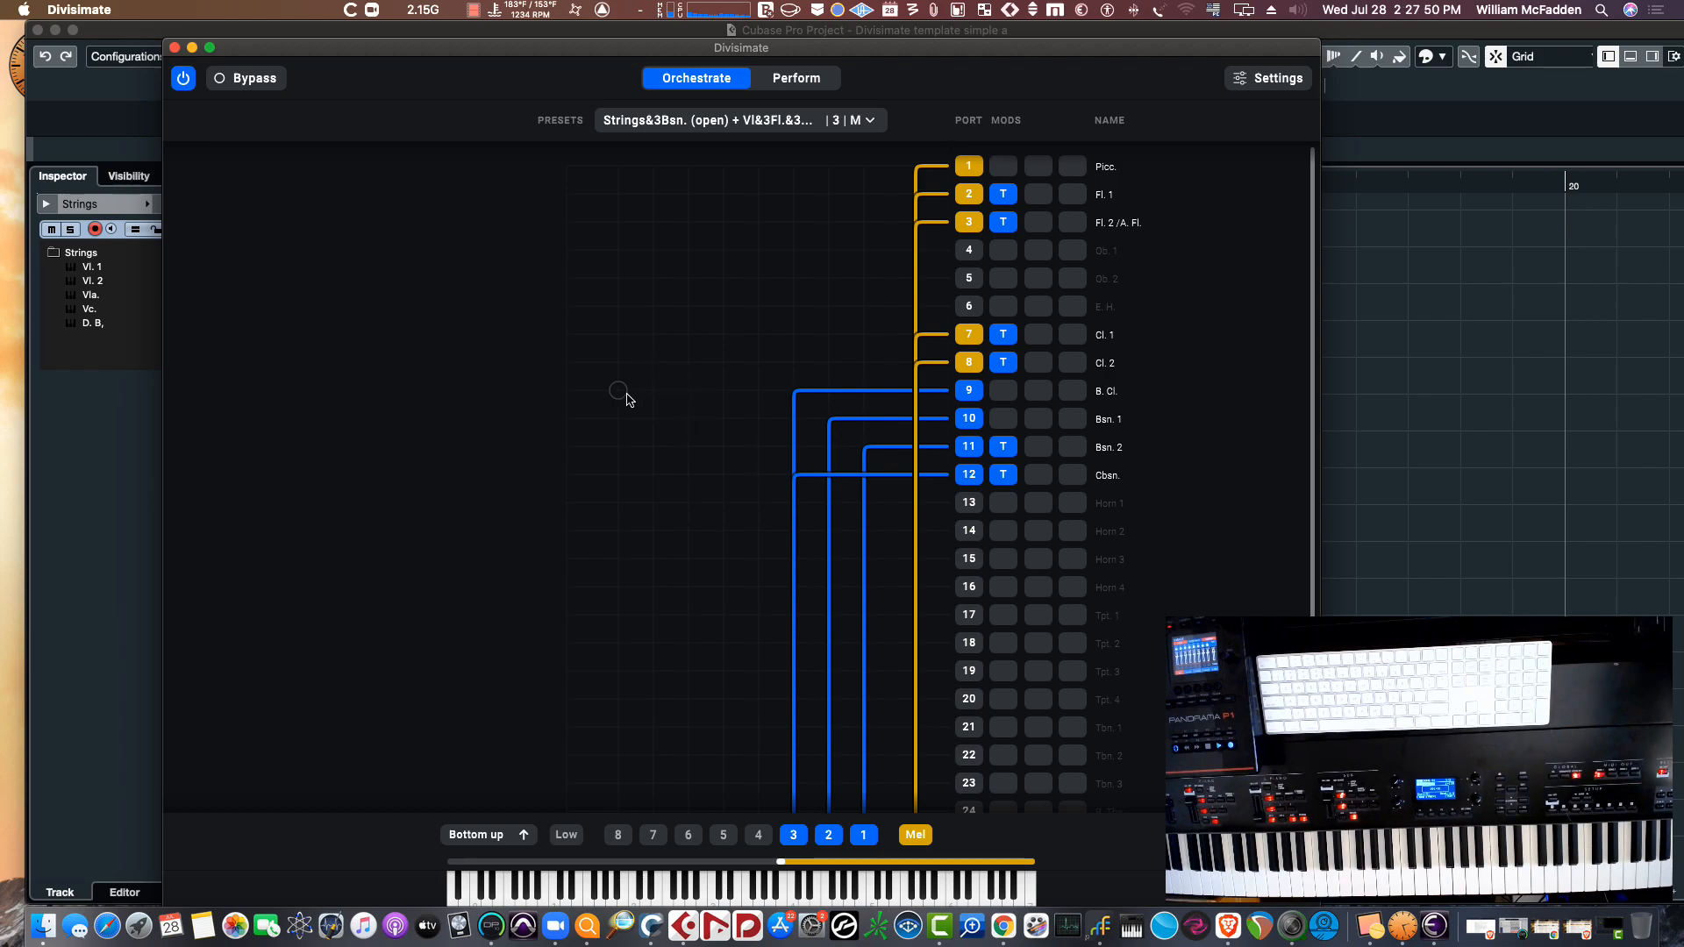
pyautogui.click(794, 835)
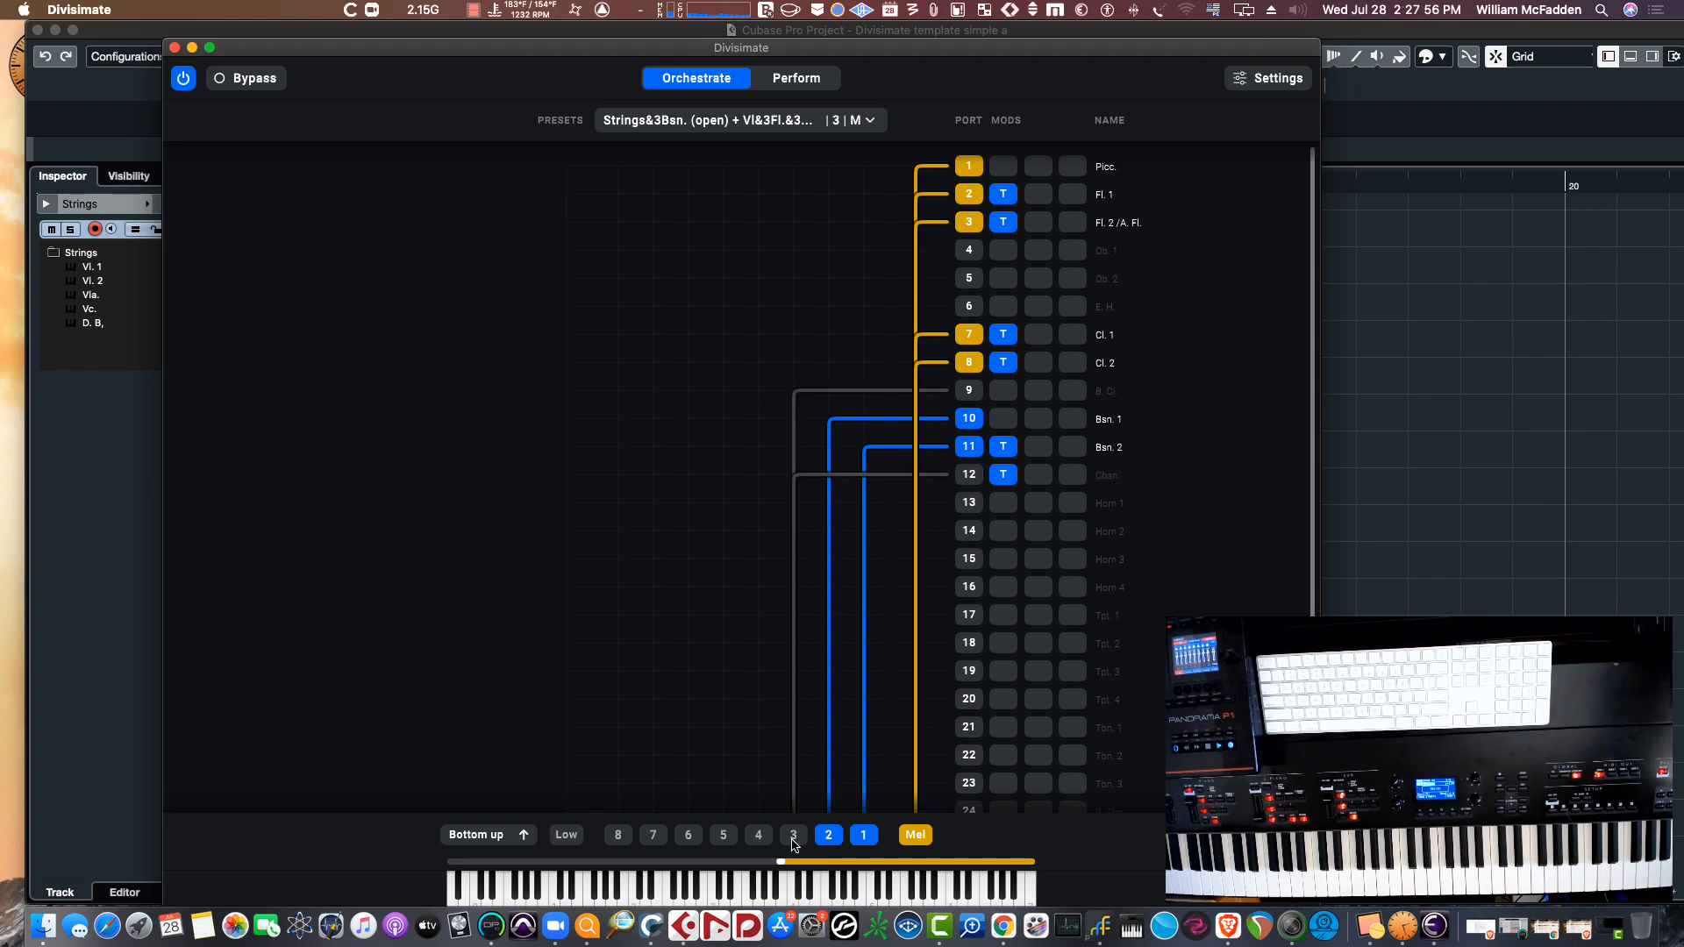
pyautogui.click(794, 838)
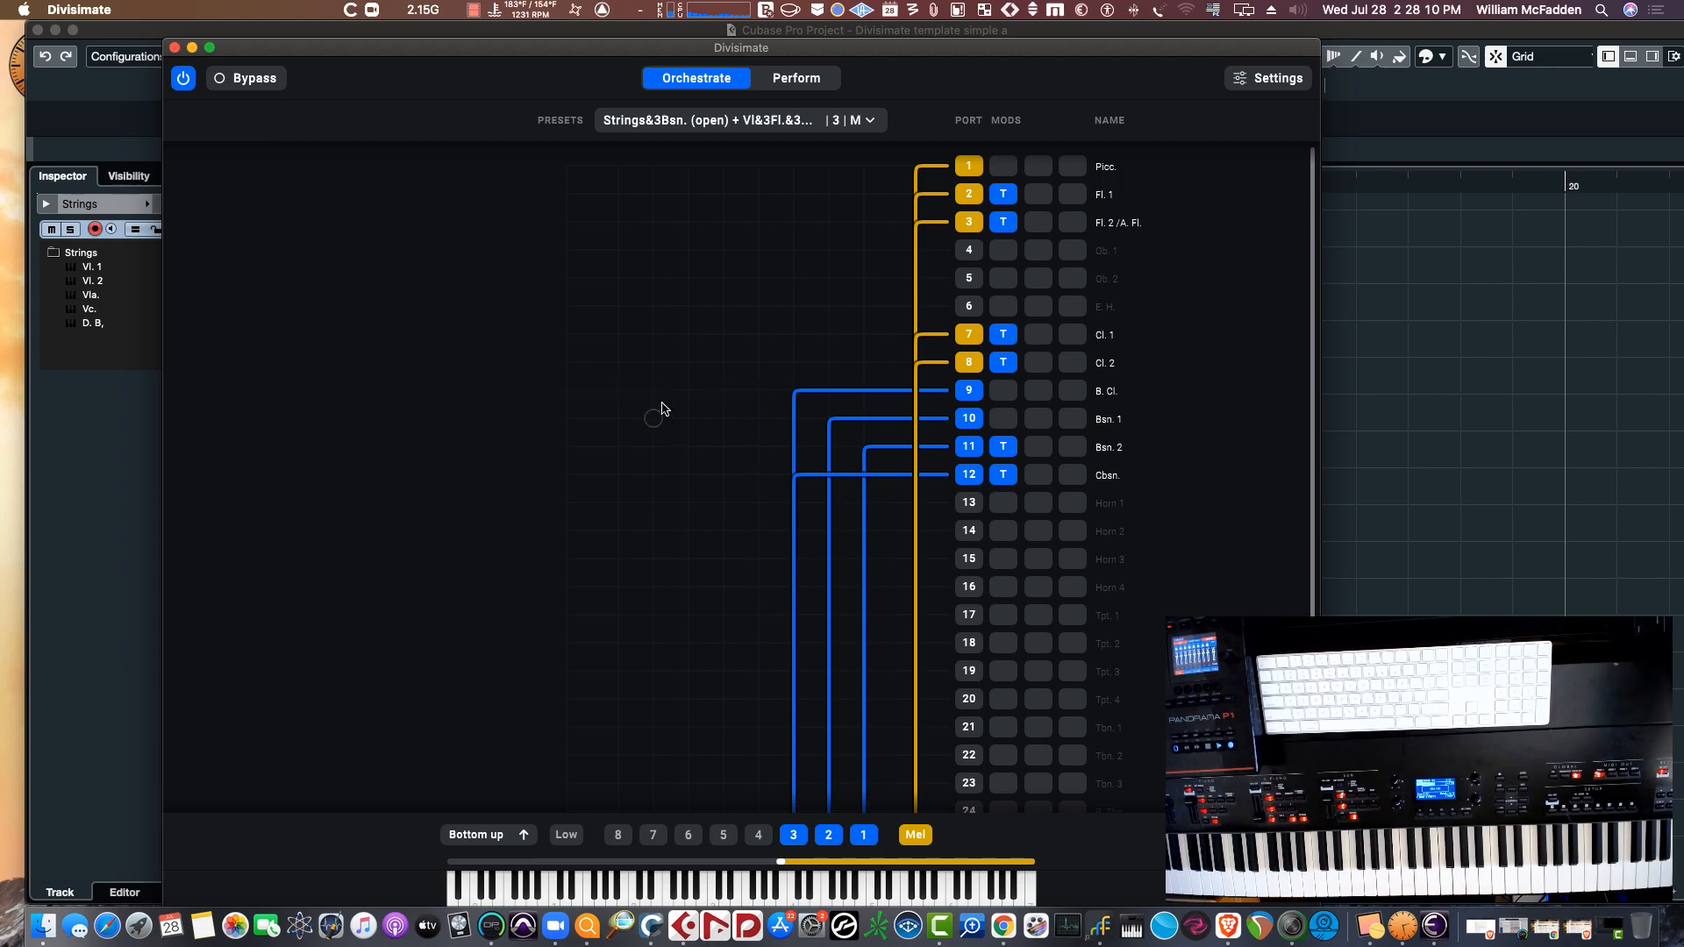
# Switch to Cubase, collapse the Brass folder and record a played example from the project start, returning the playhead there
pyautogui.moveTo(471, 48); pyautogui.dragTo(0, 128)
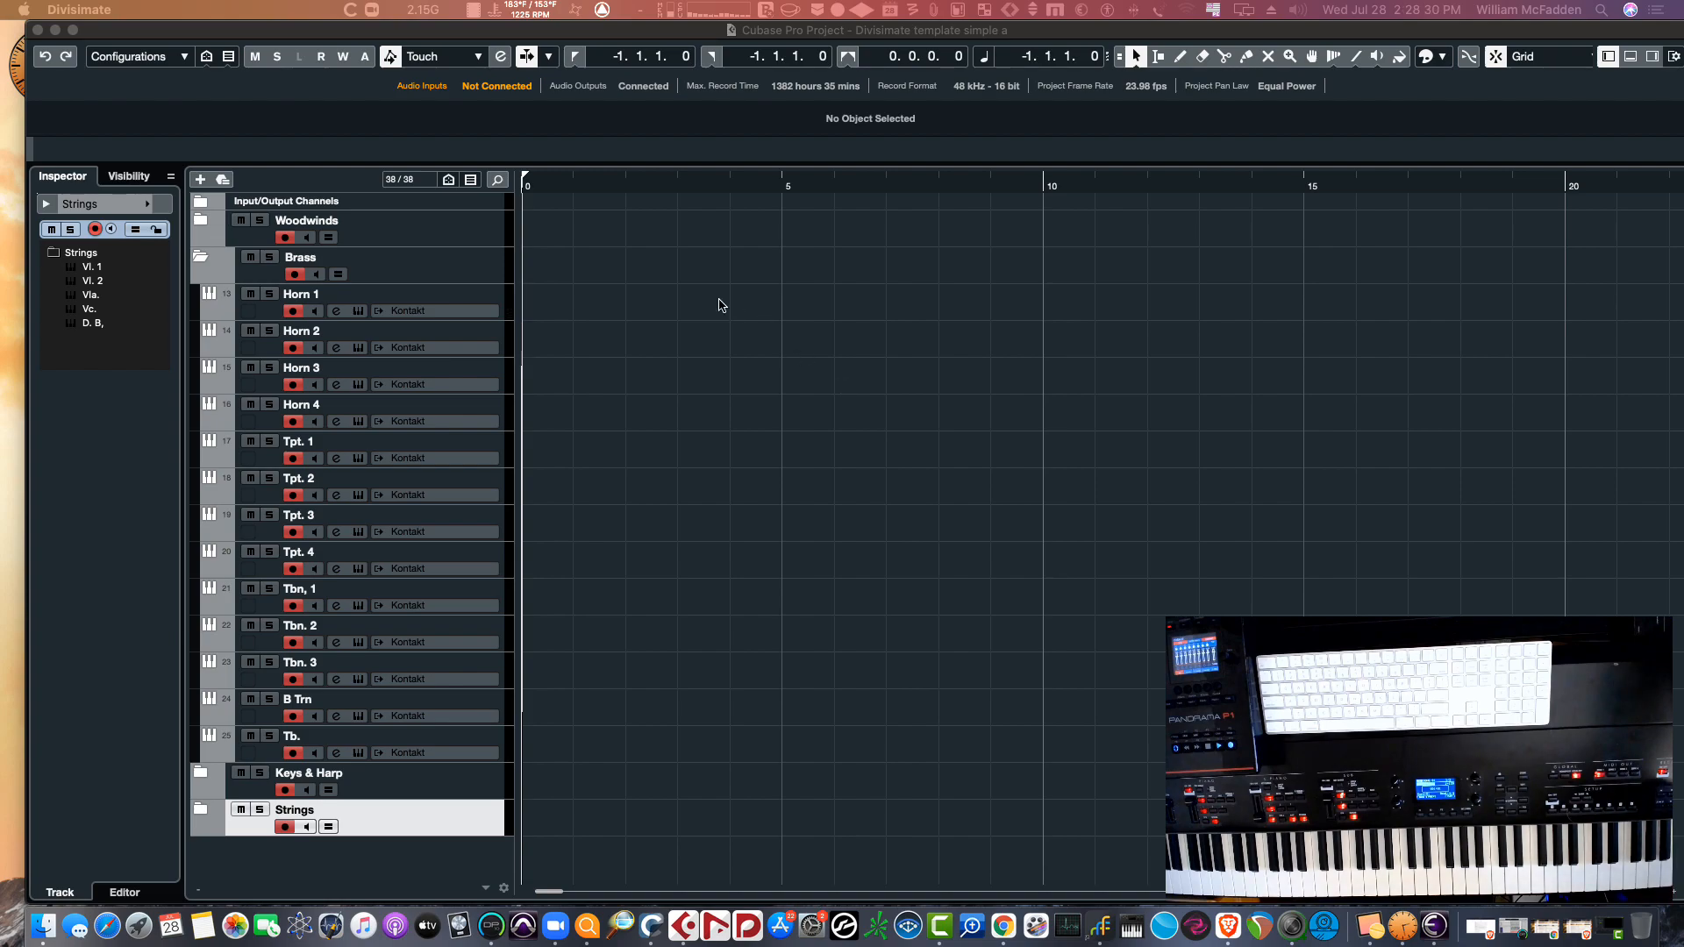
pyautogui.click(200, 256)
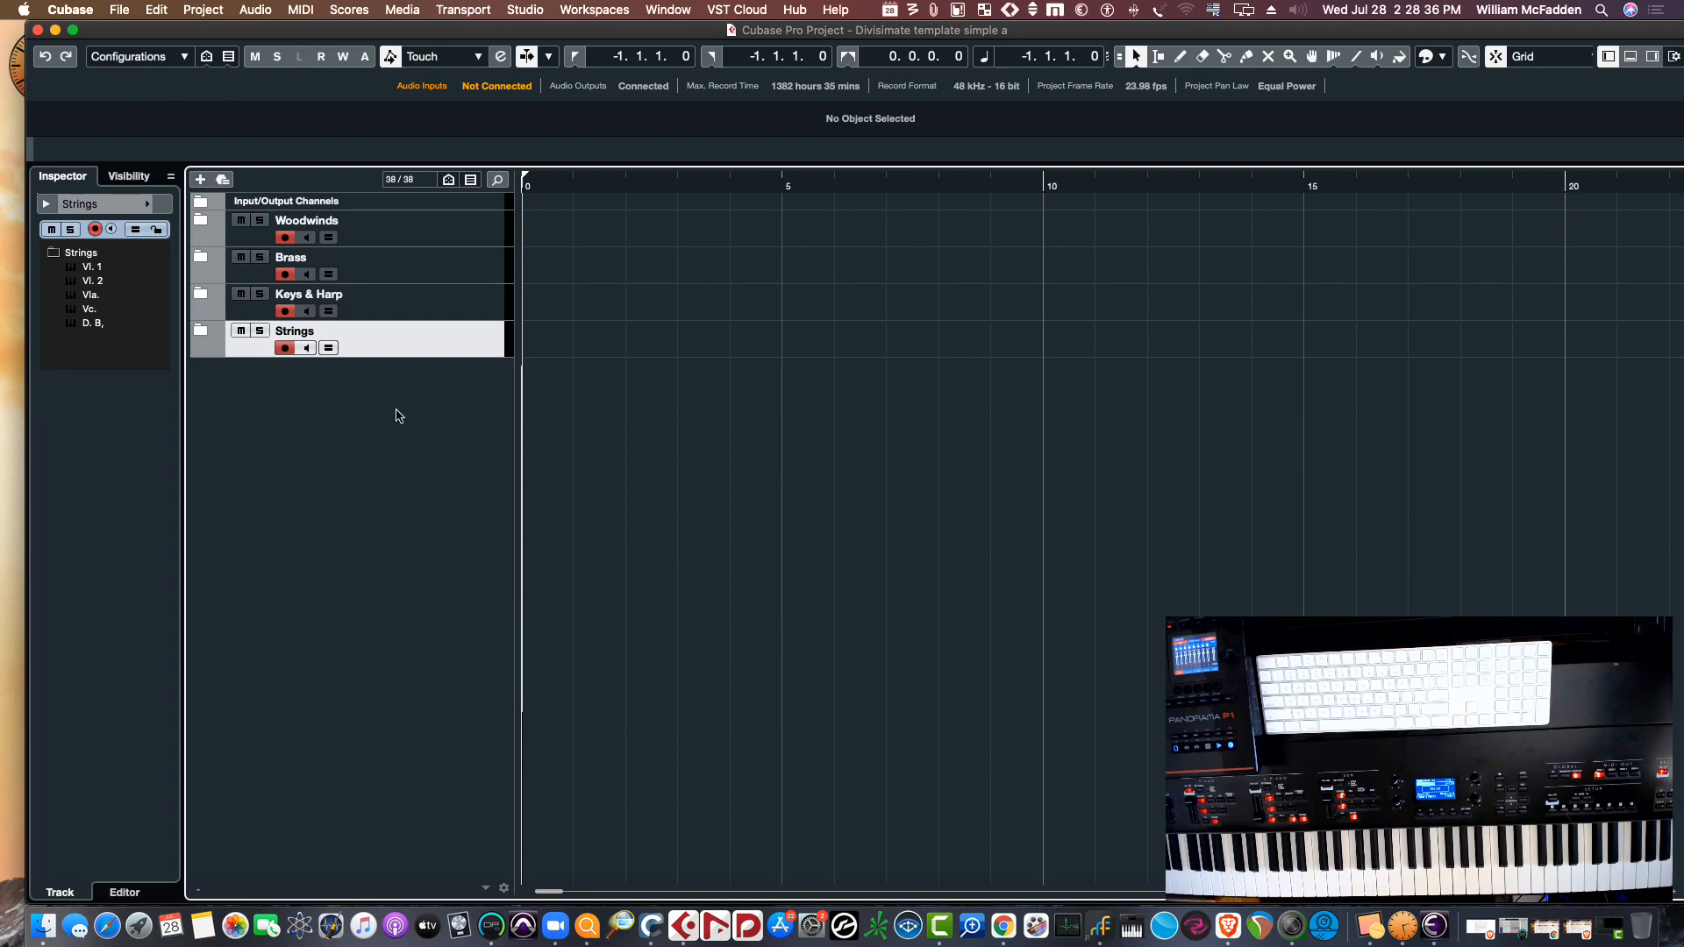
pyautogui.press('space')
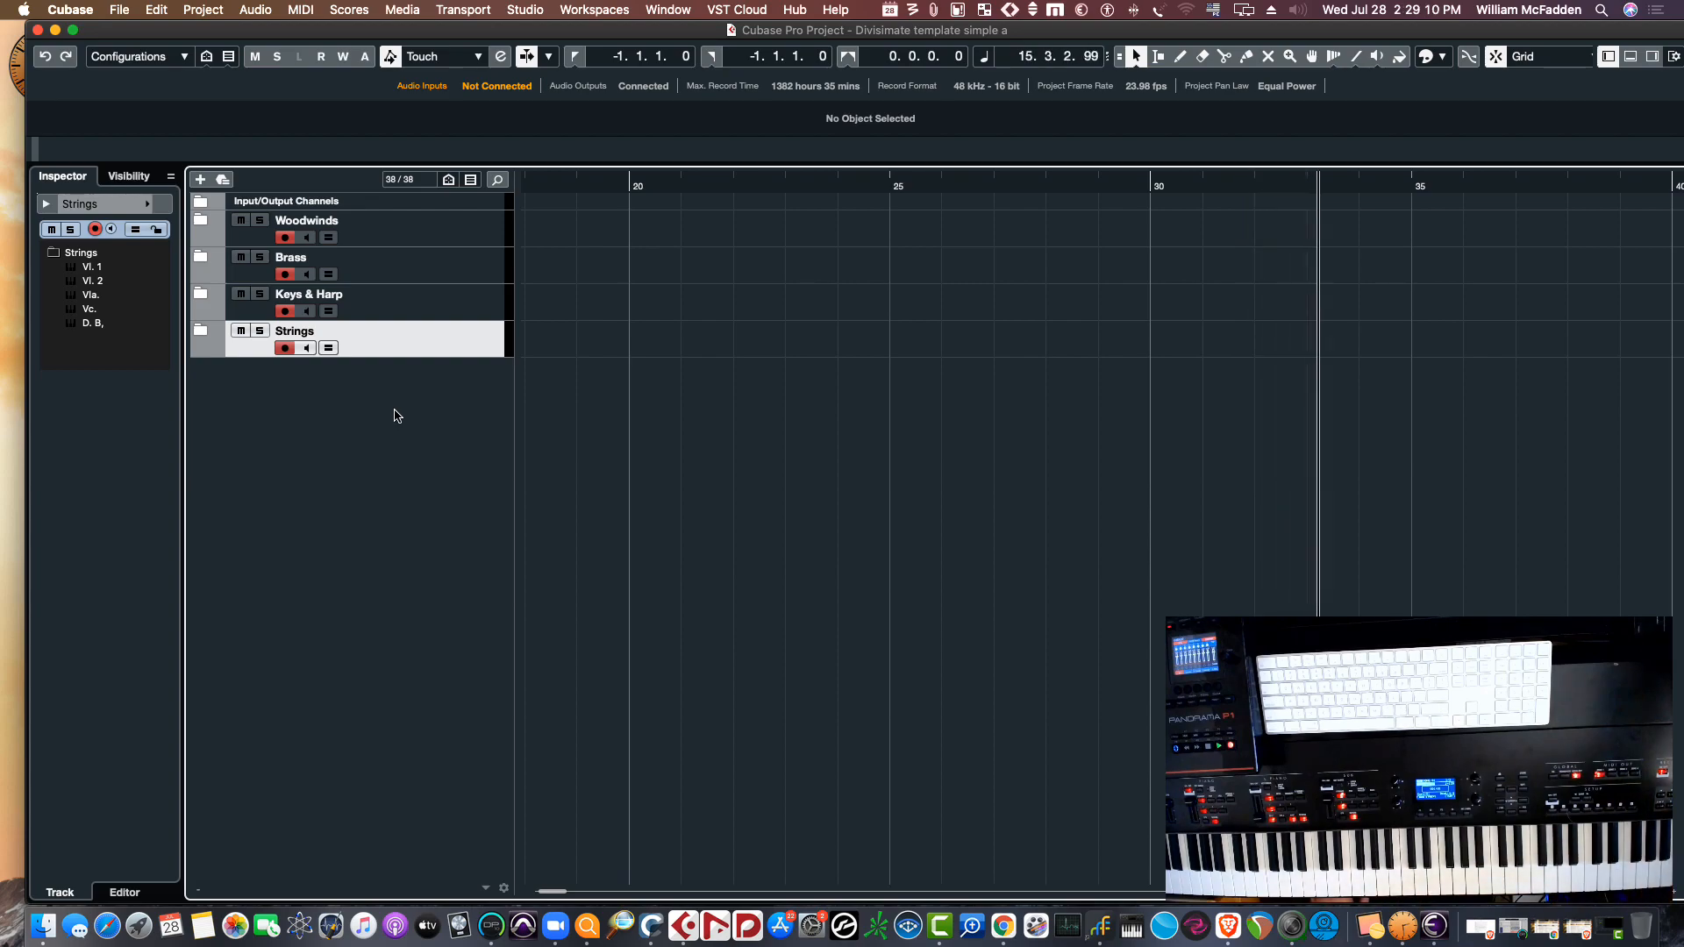
pyautogui.press('space')
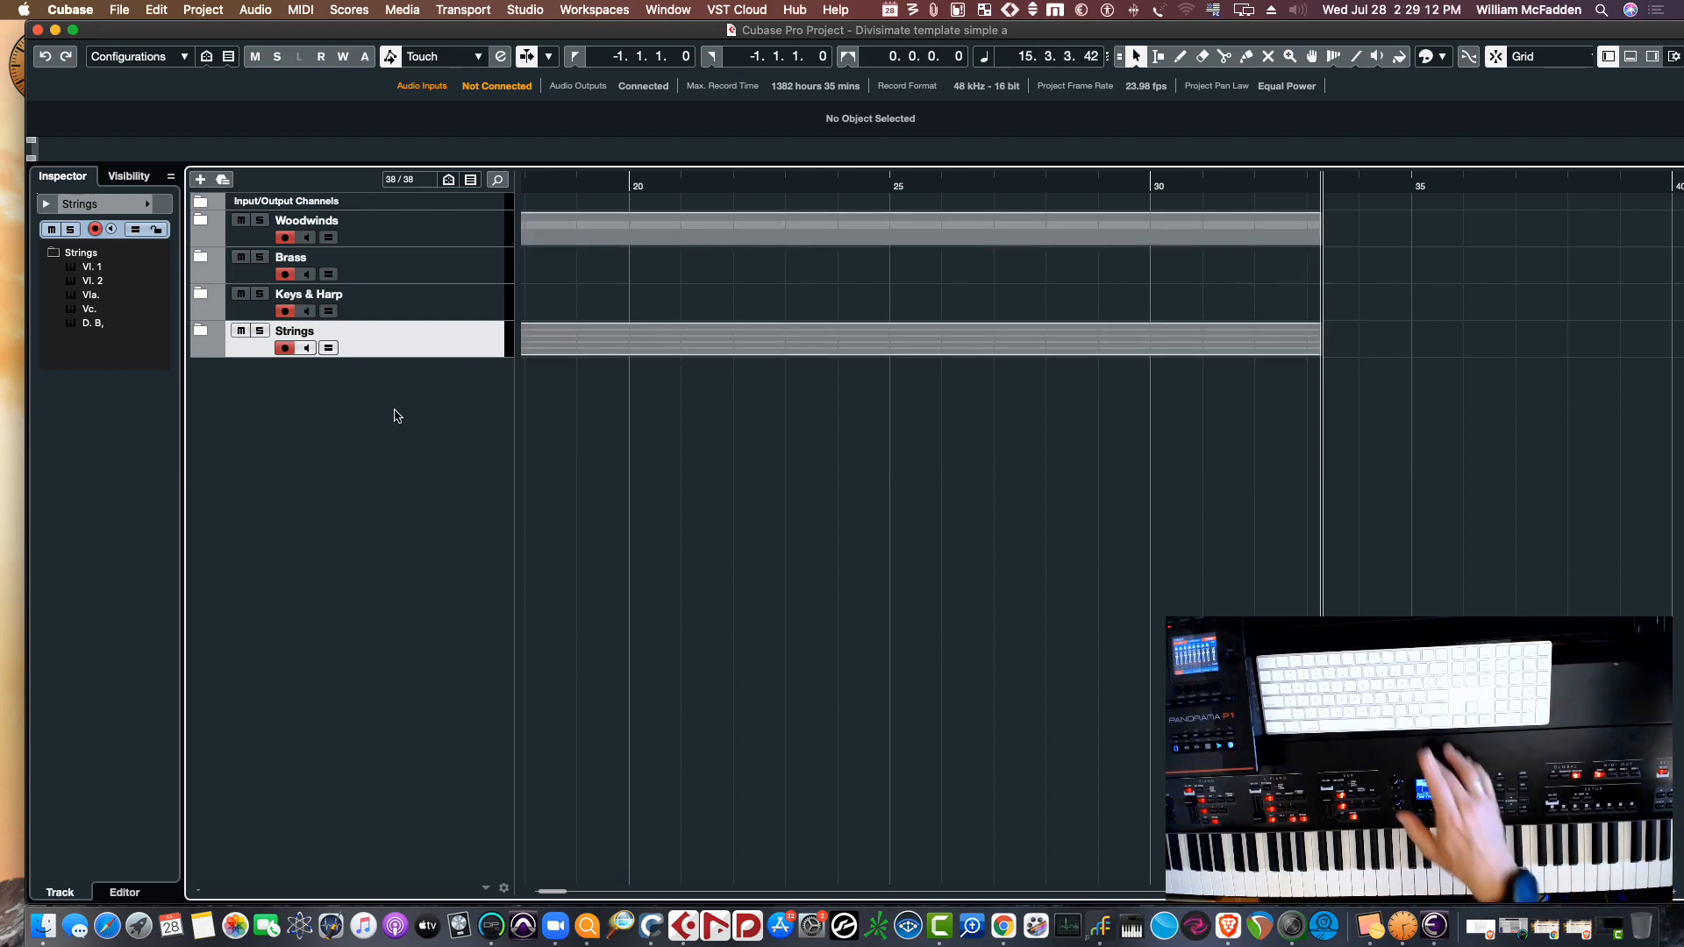
pyautogui.press(',')
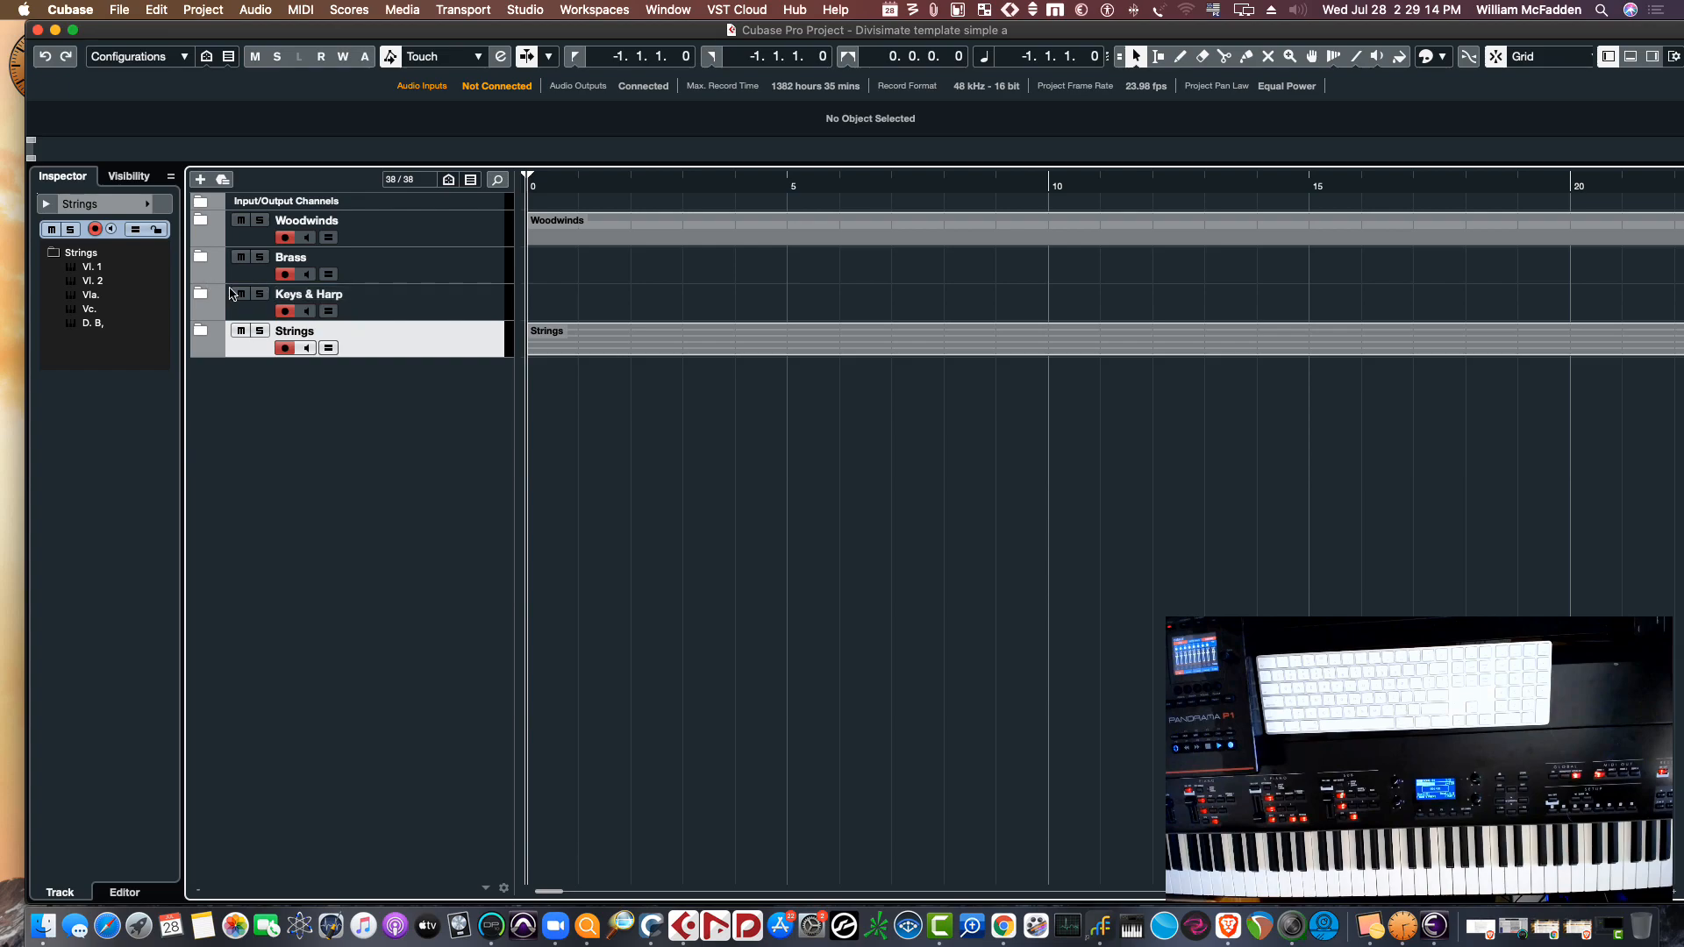
# Expand the Woodwinds folder to examine the parts recorded on each instrument track, and collapse it again
pyautogui.click(192, 222)
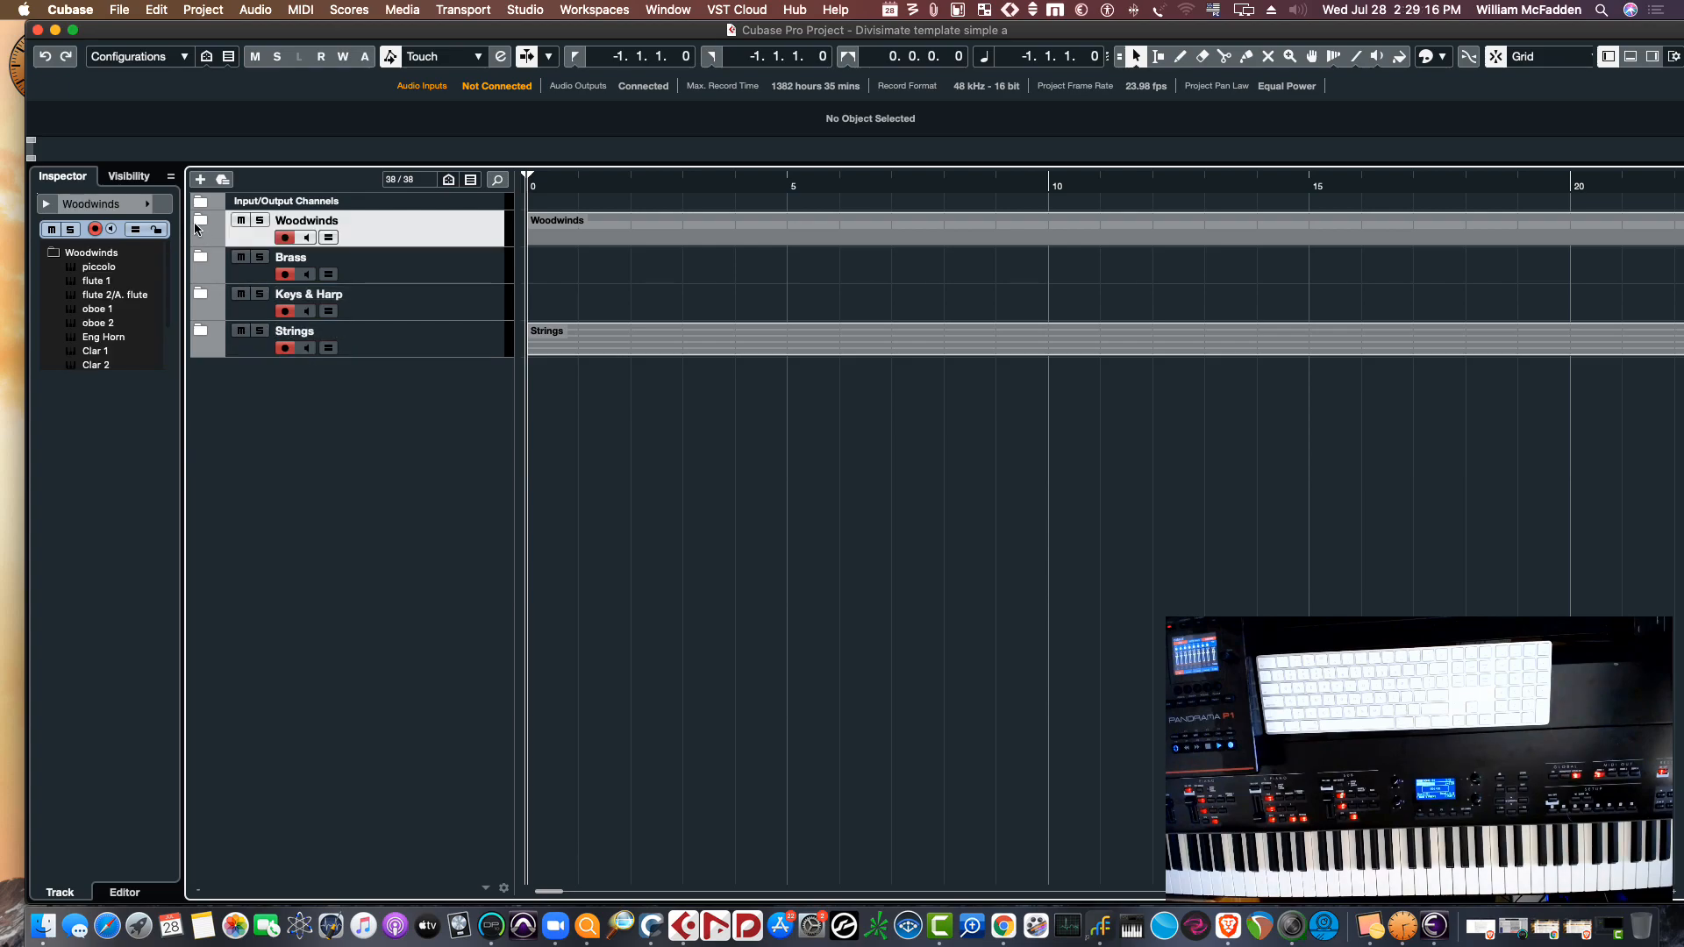
pyautogui.click(197, 225)
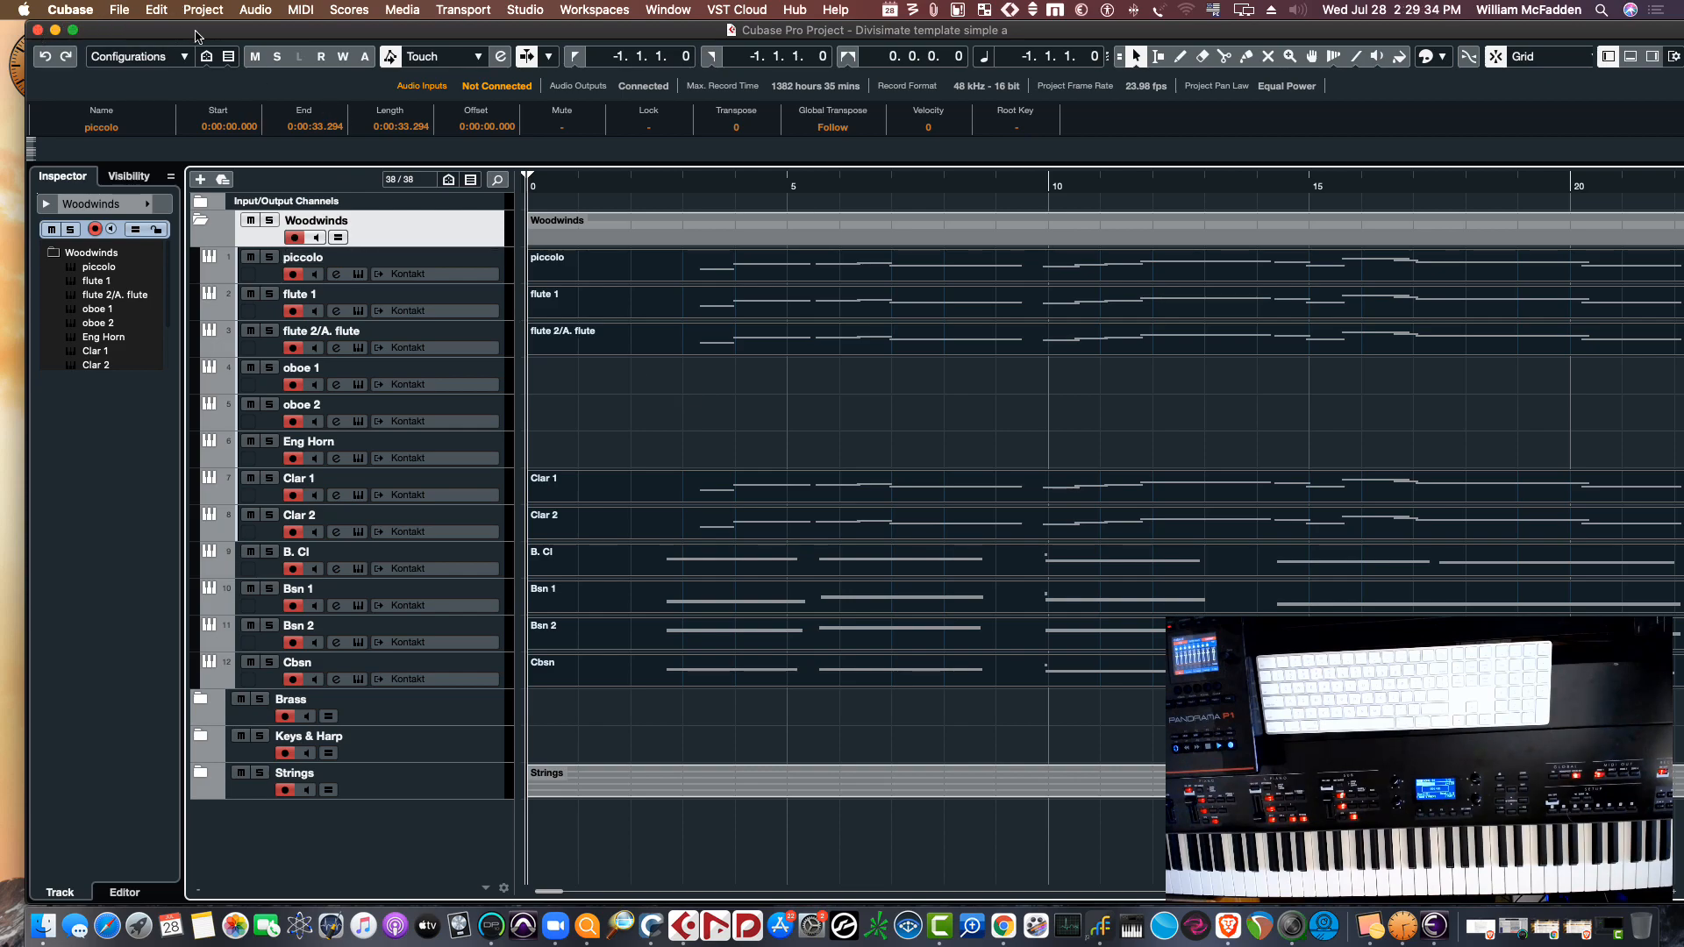
pyautogui.click(204, 220)
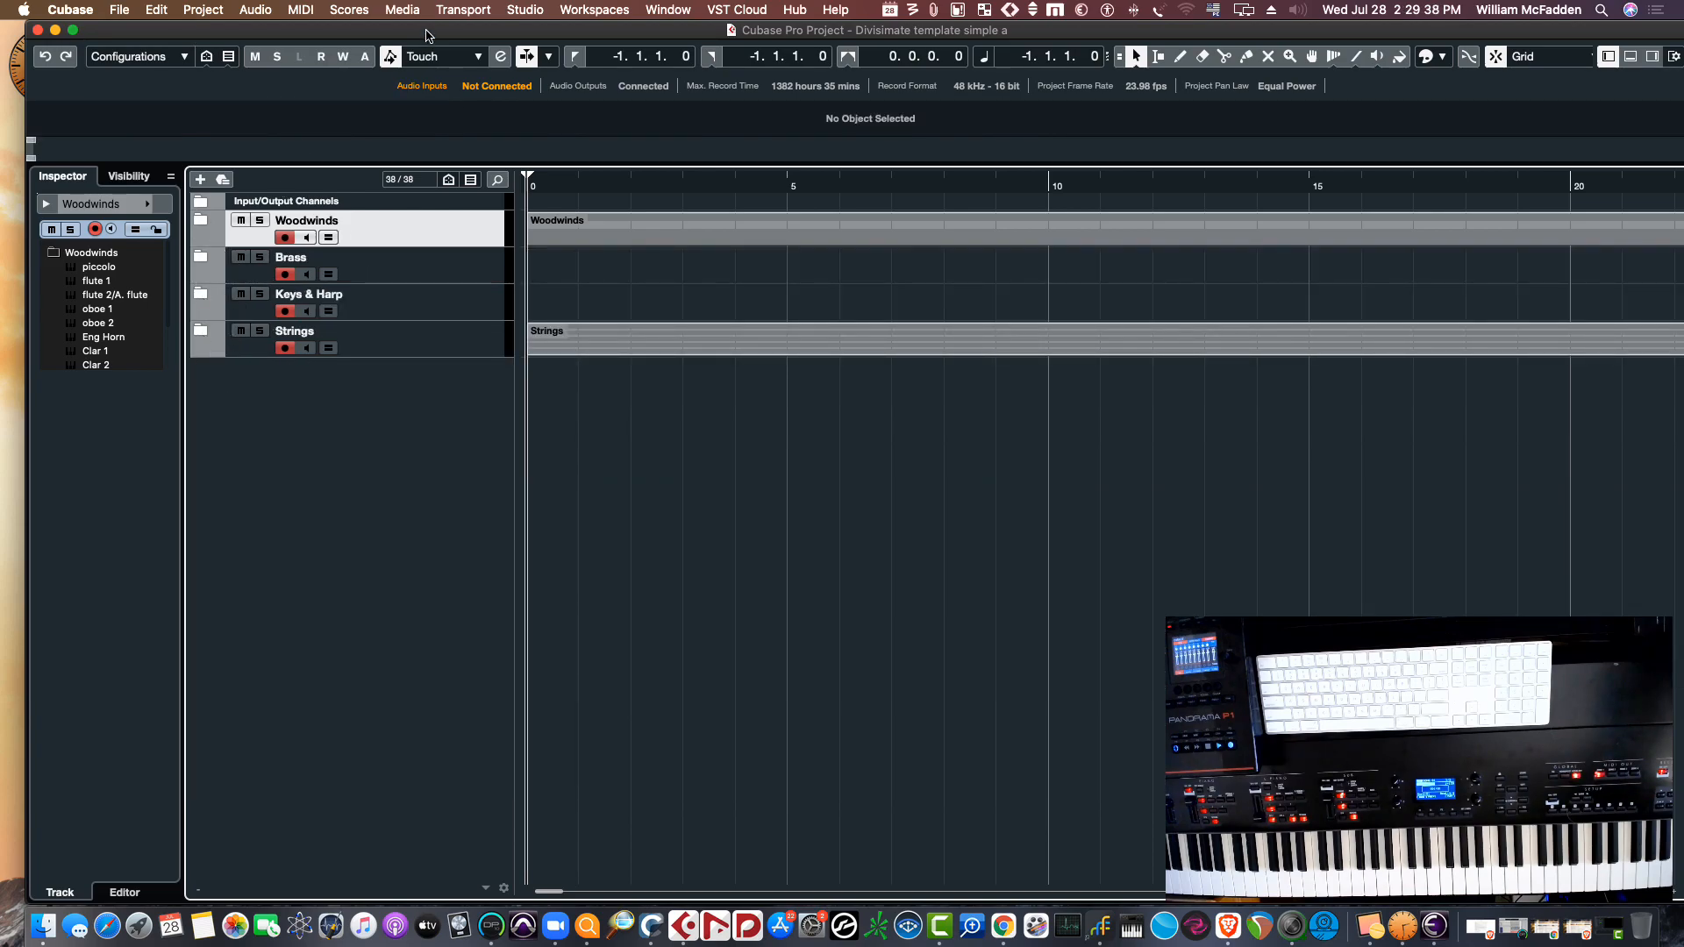
# Bring Divisimate back over the Cubase project, load the Tutti Hero Unison I preset and display its port routing
pyautogui.doubleClick(426, 30)
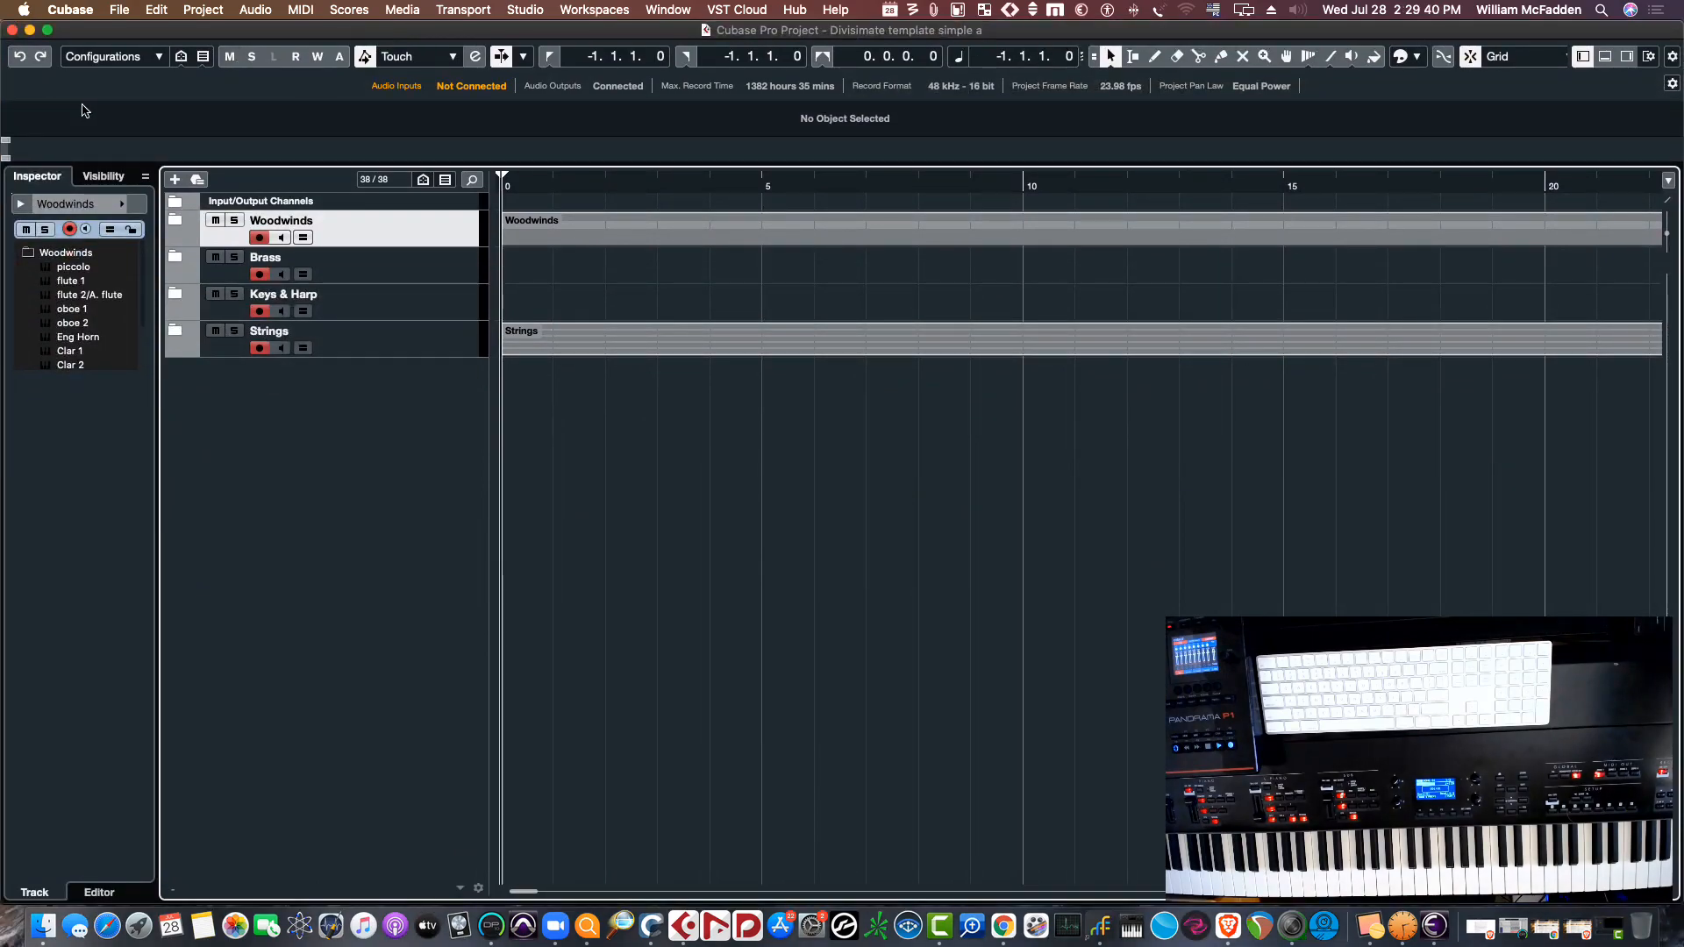
pyautogui.moveTo(0, 158); pyautogui.dragTo(931, 67)
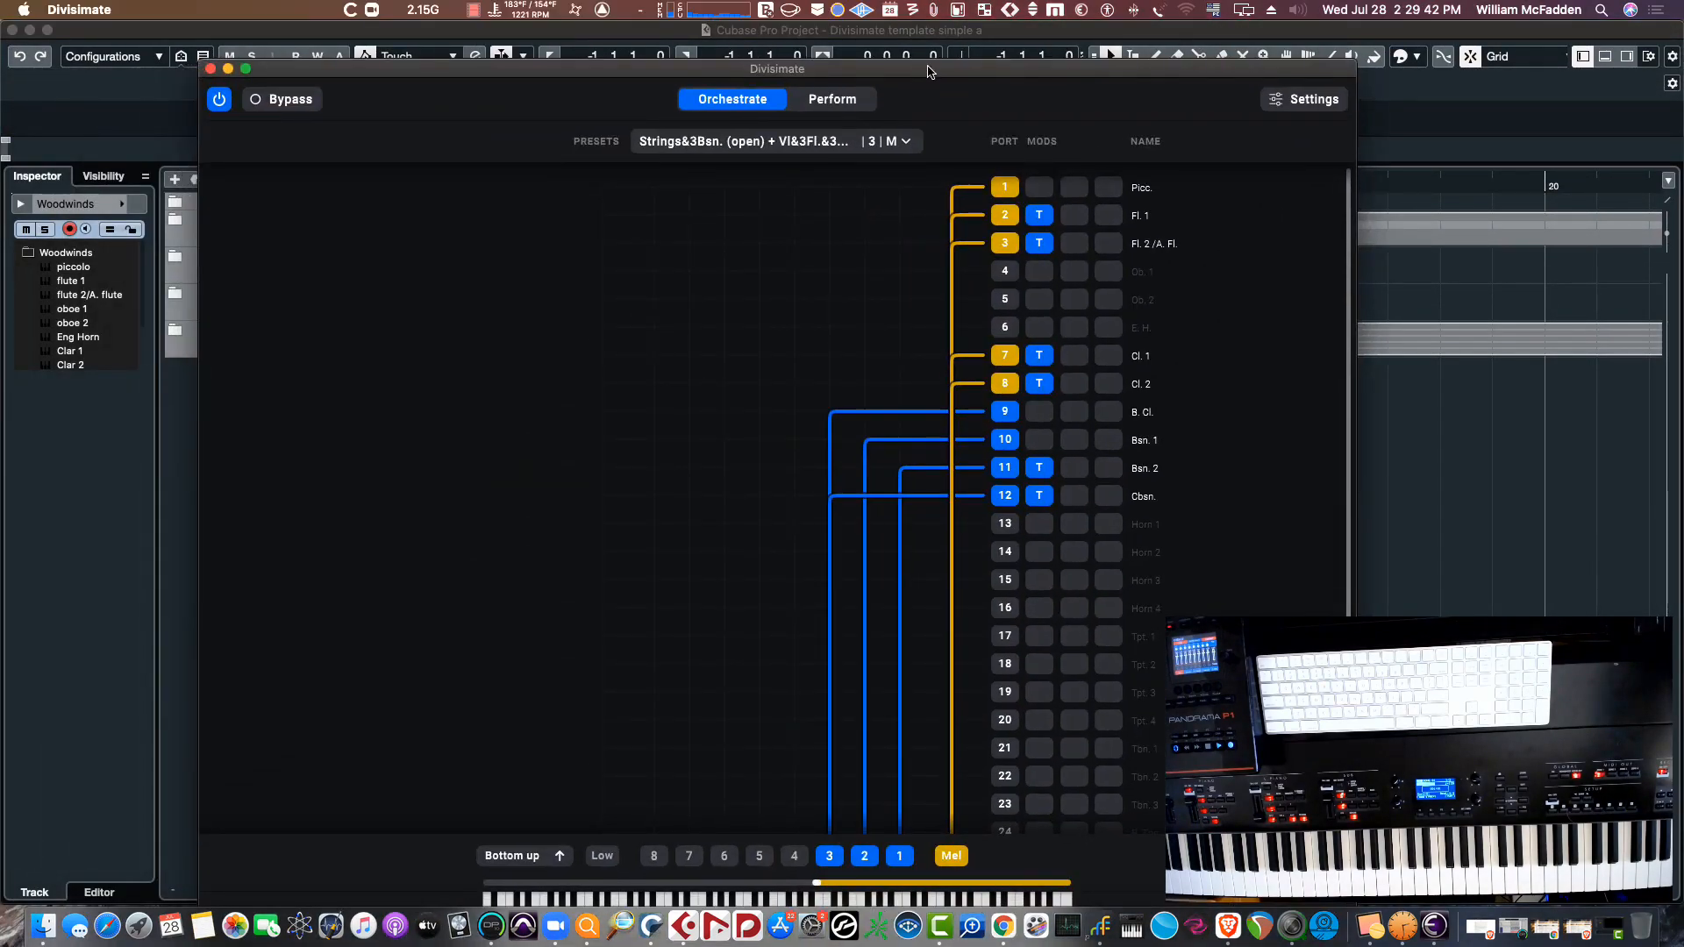
pyautogui.click(840, 101)
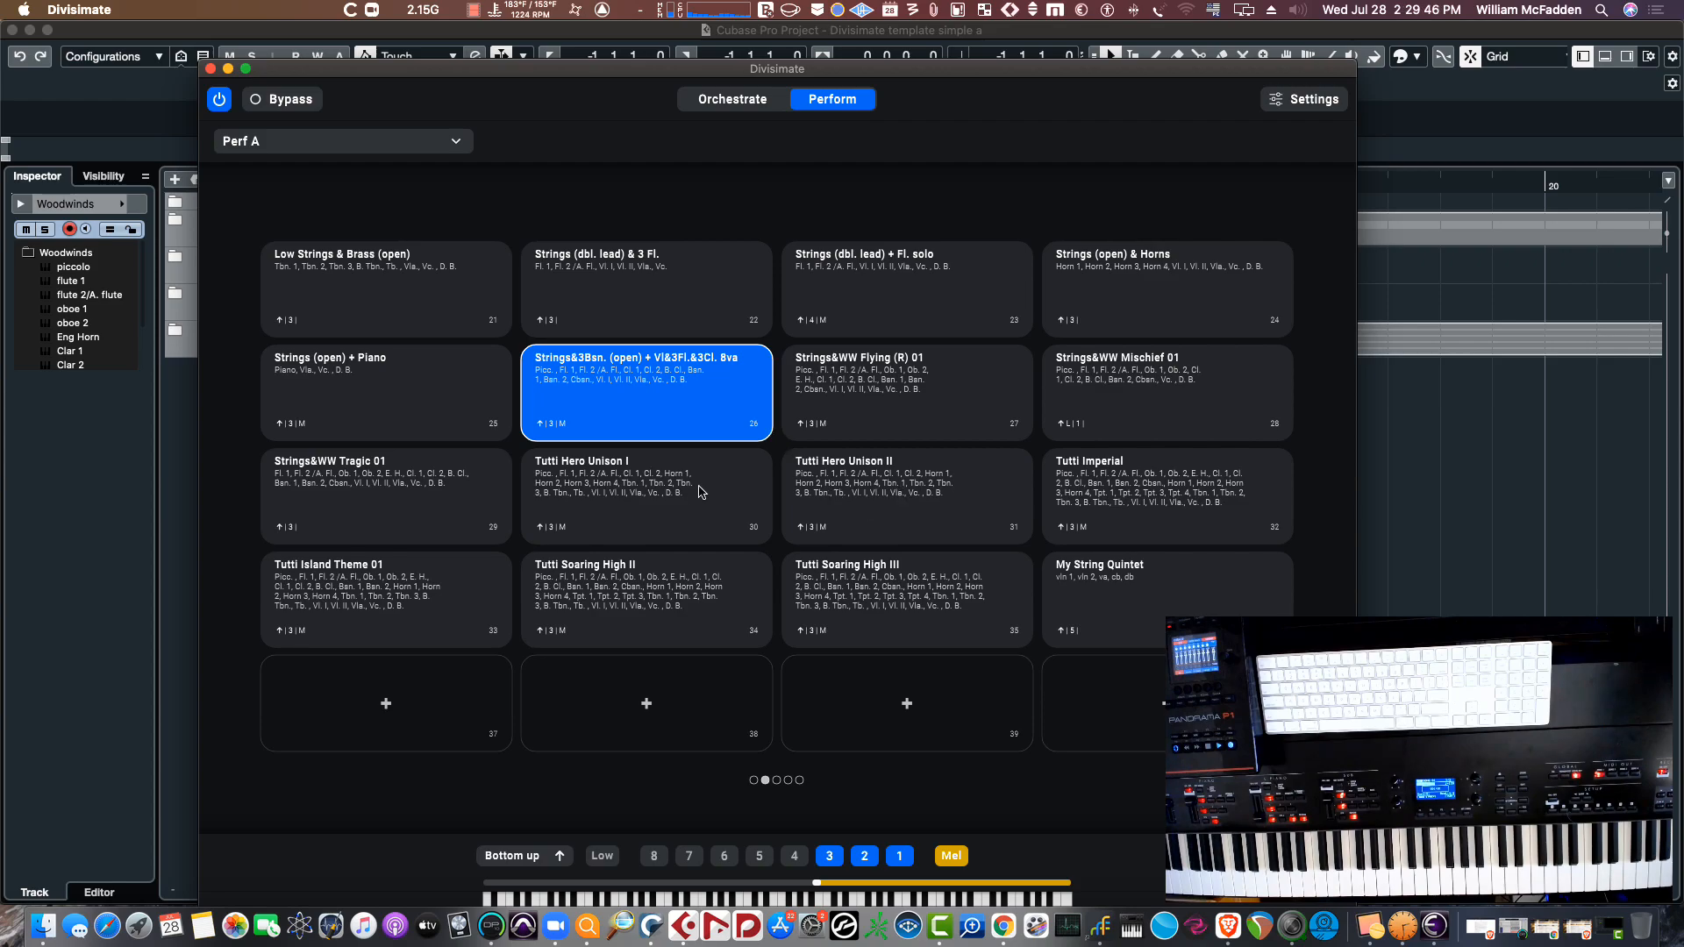
pyautogui.click(660, 492)
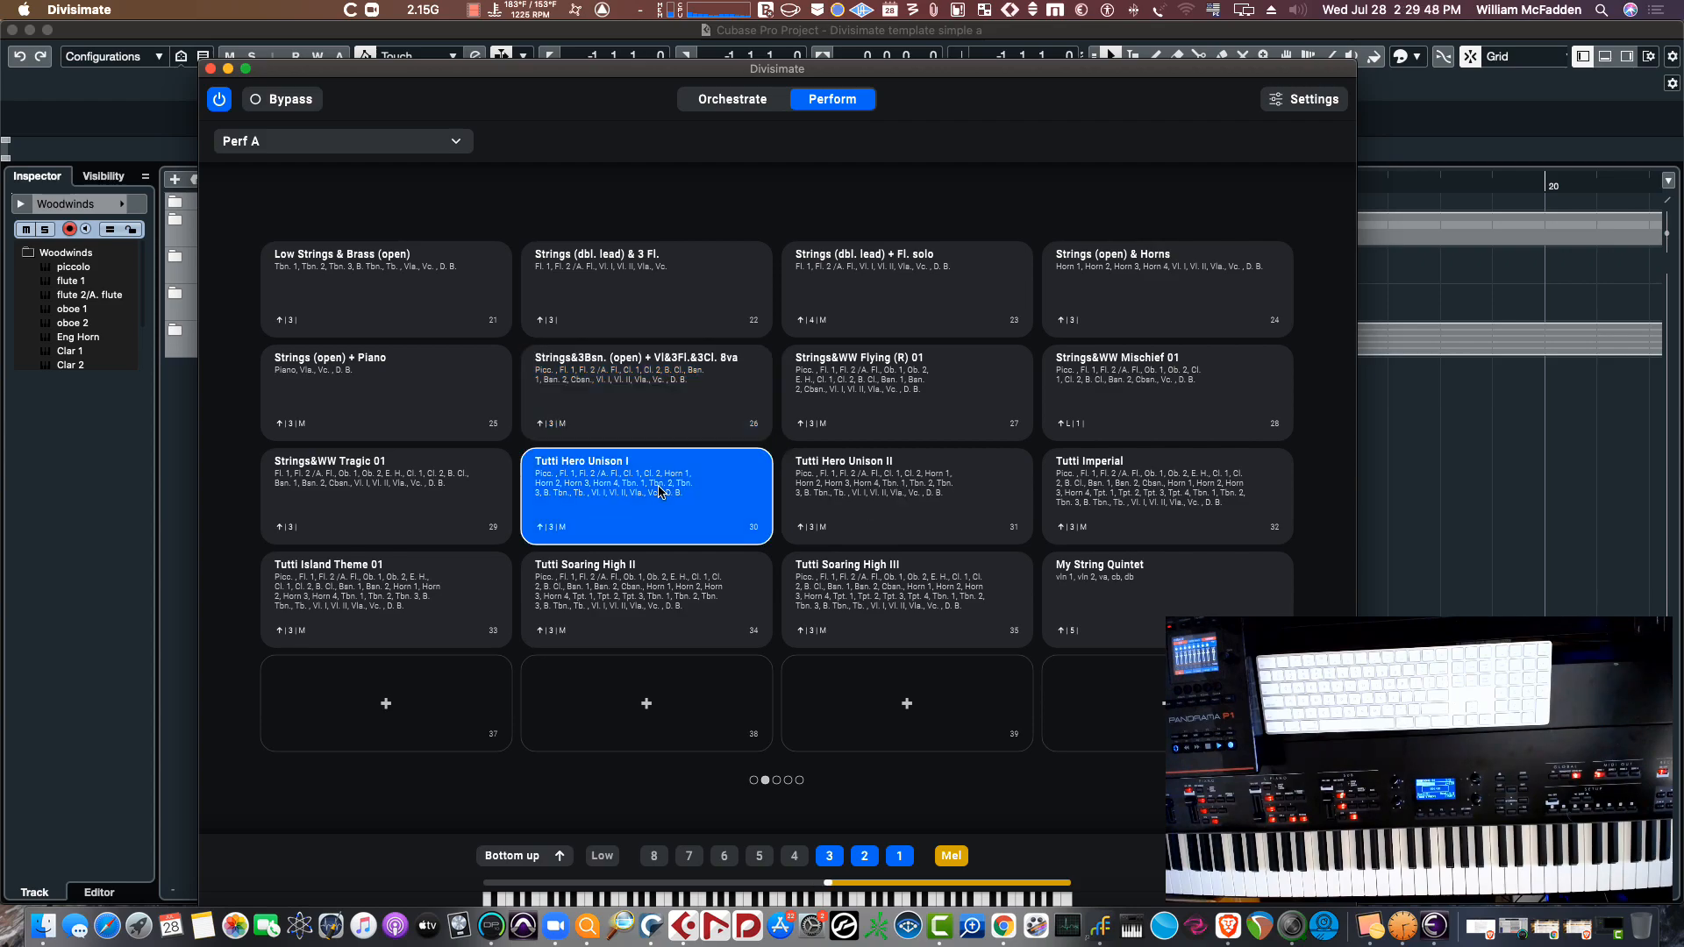
pyautogui.click(748, 102)
pyautogui.scroll(-3, 643, 388)
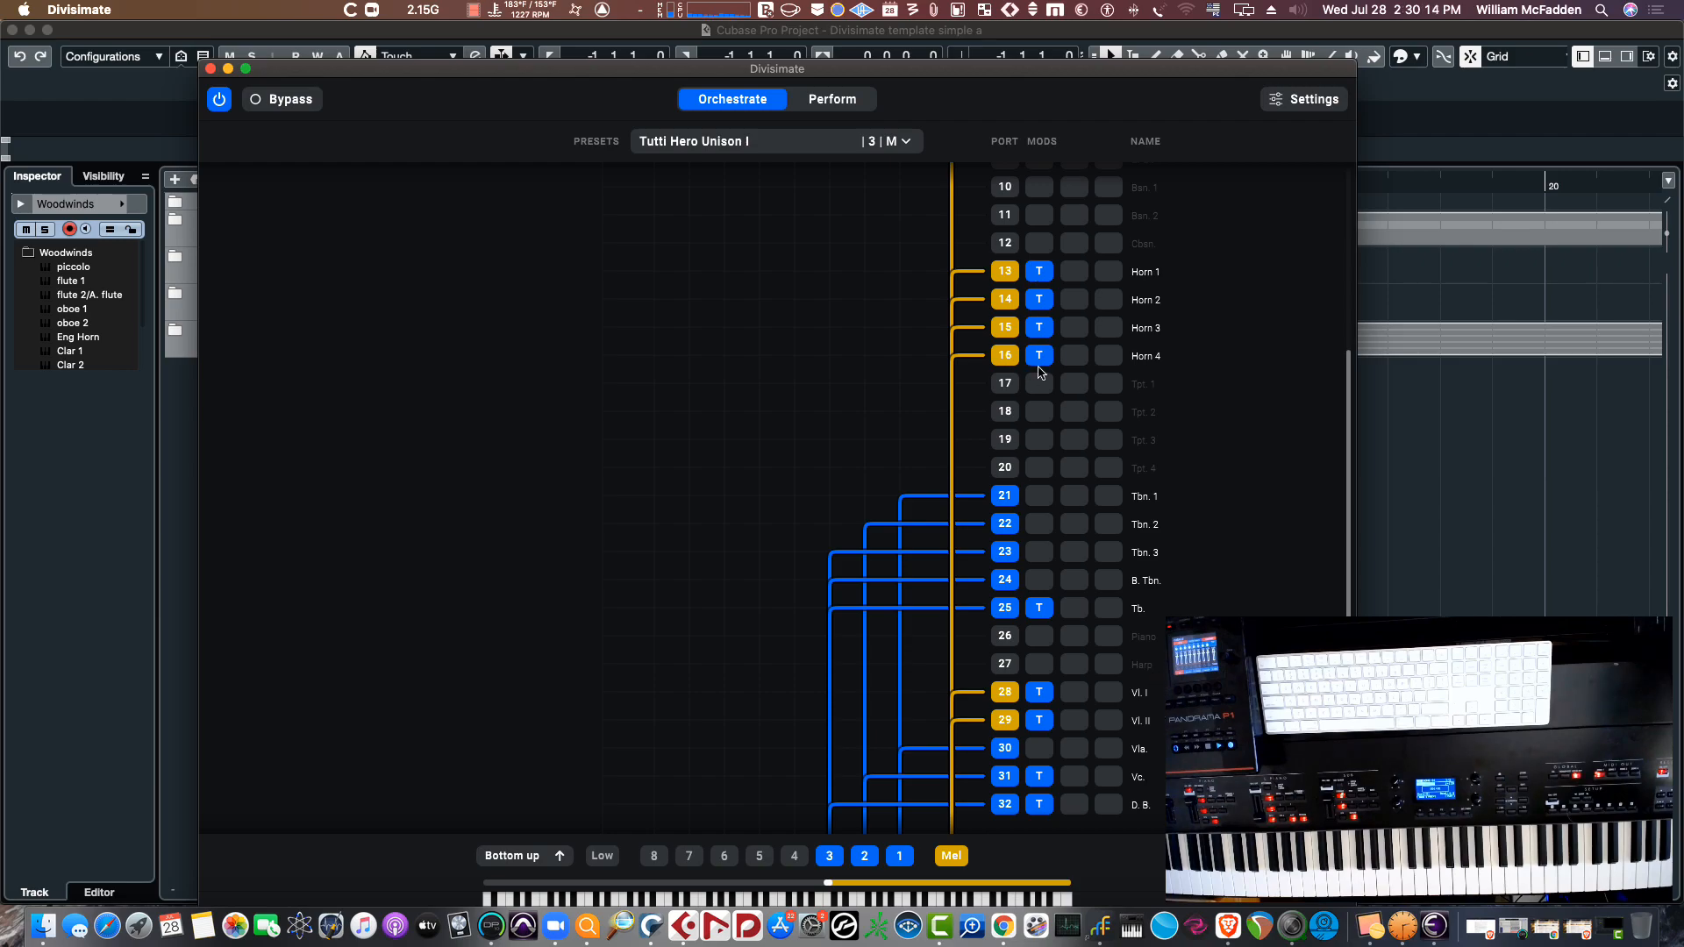
# Check the Transposer settings on the Horn 1 to Horn 4 and Vl. I ports of Tutti Hero Unison I
pyautogui.click(1038, 273)
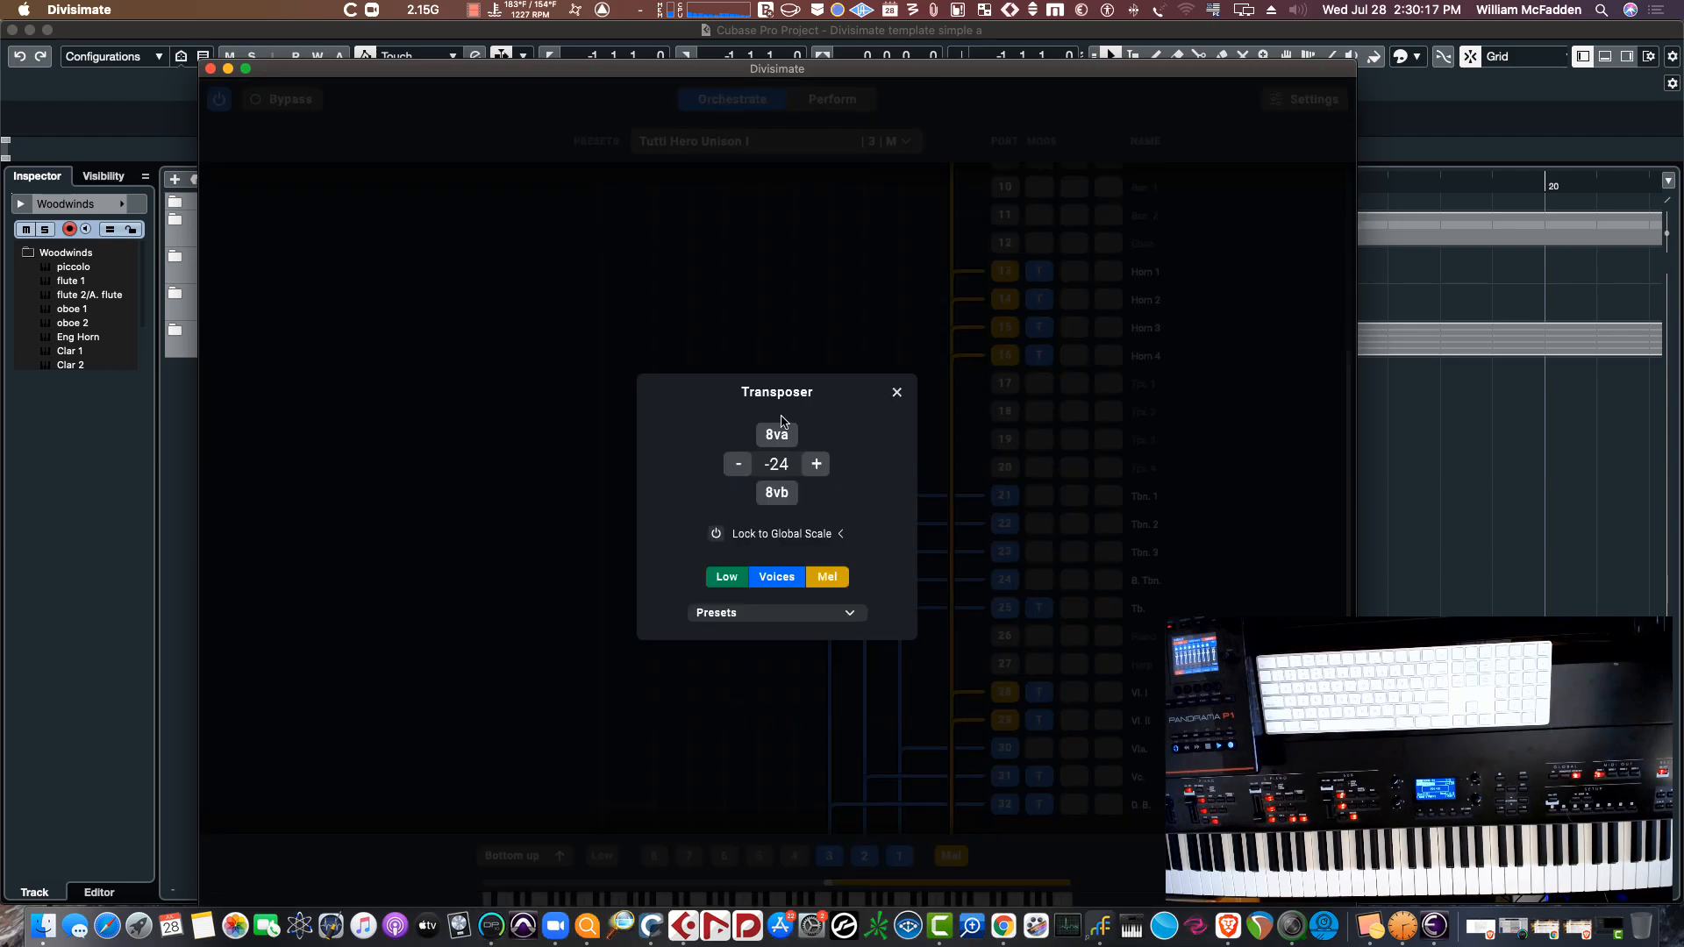
pyautogui.click(897, 392)
pyautogui.click(1041, 302)
pyautogui.click(896, 392)
pyautogui.click(1041, 328)
pyautogui.click(896, 392)
pyautogui.click(1041, 356)
pyautogui.click(896, 392)
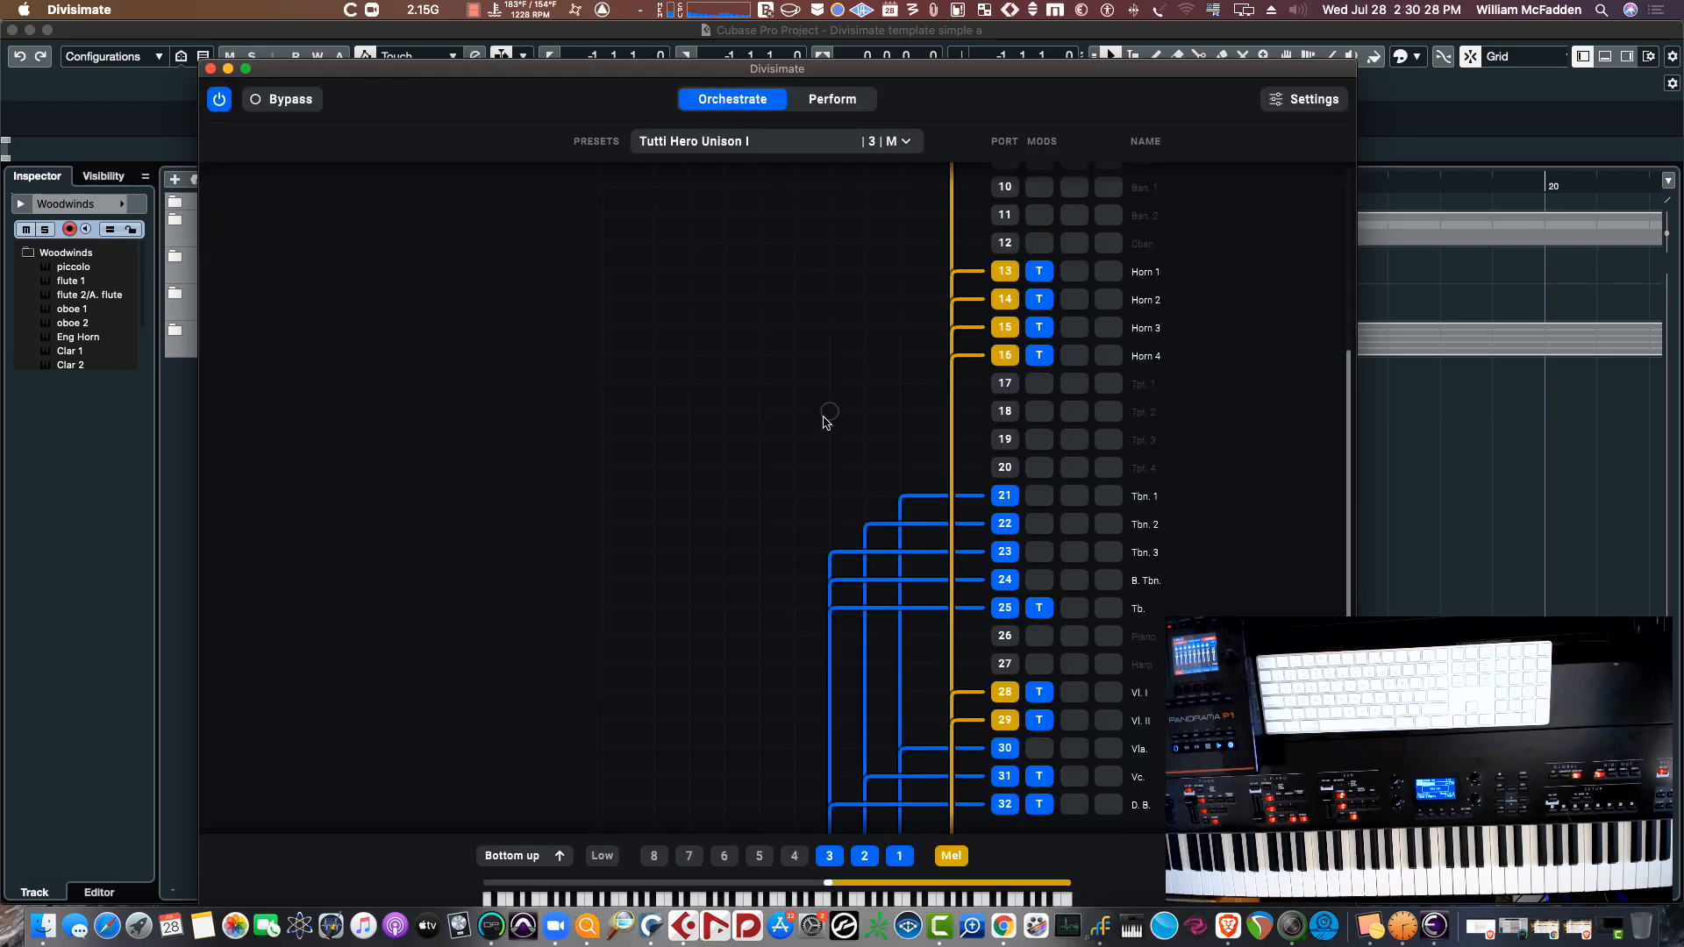
pyautogui.click(1035, 698)
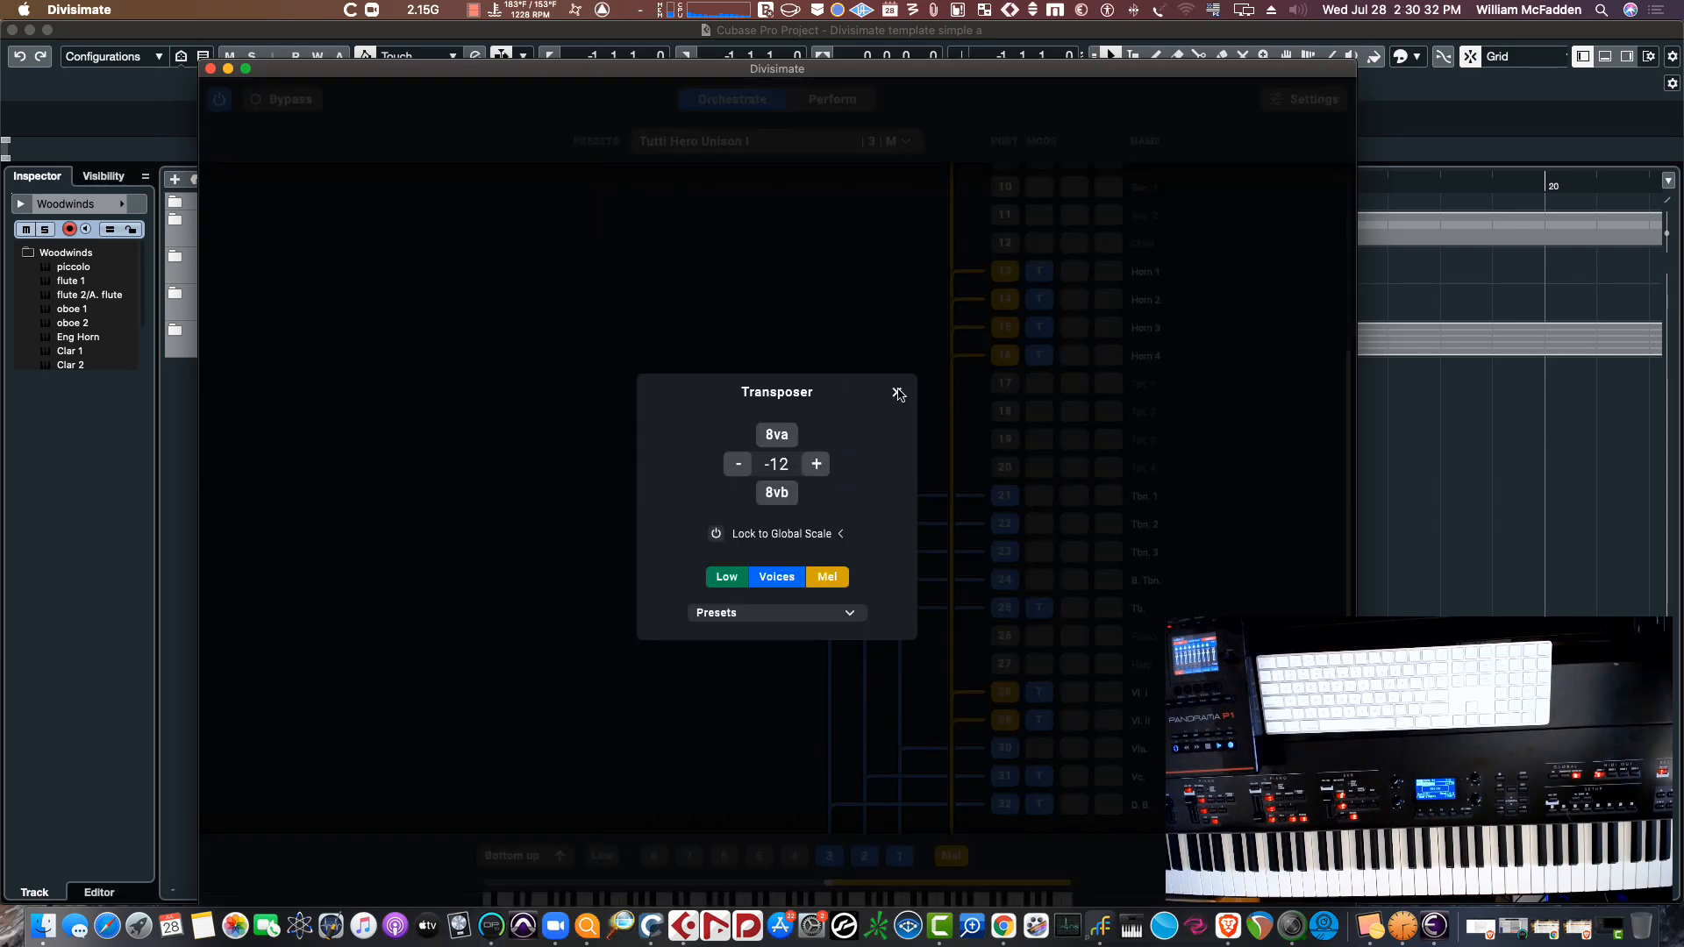
pyautogui.click(896, 392)
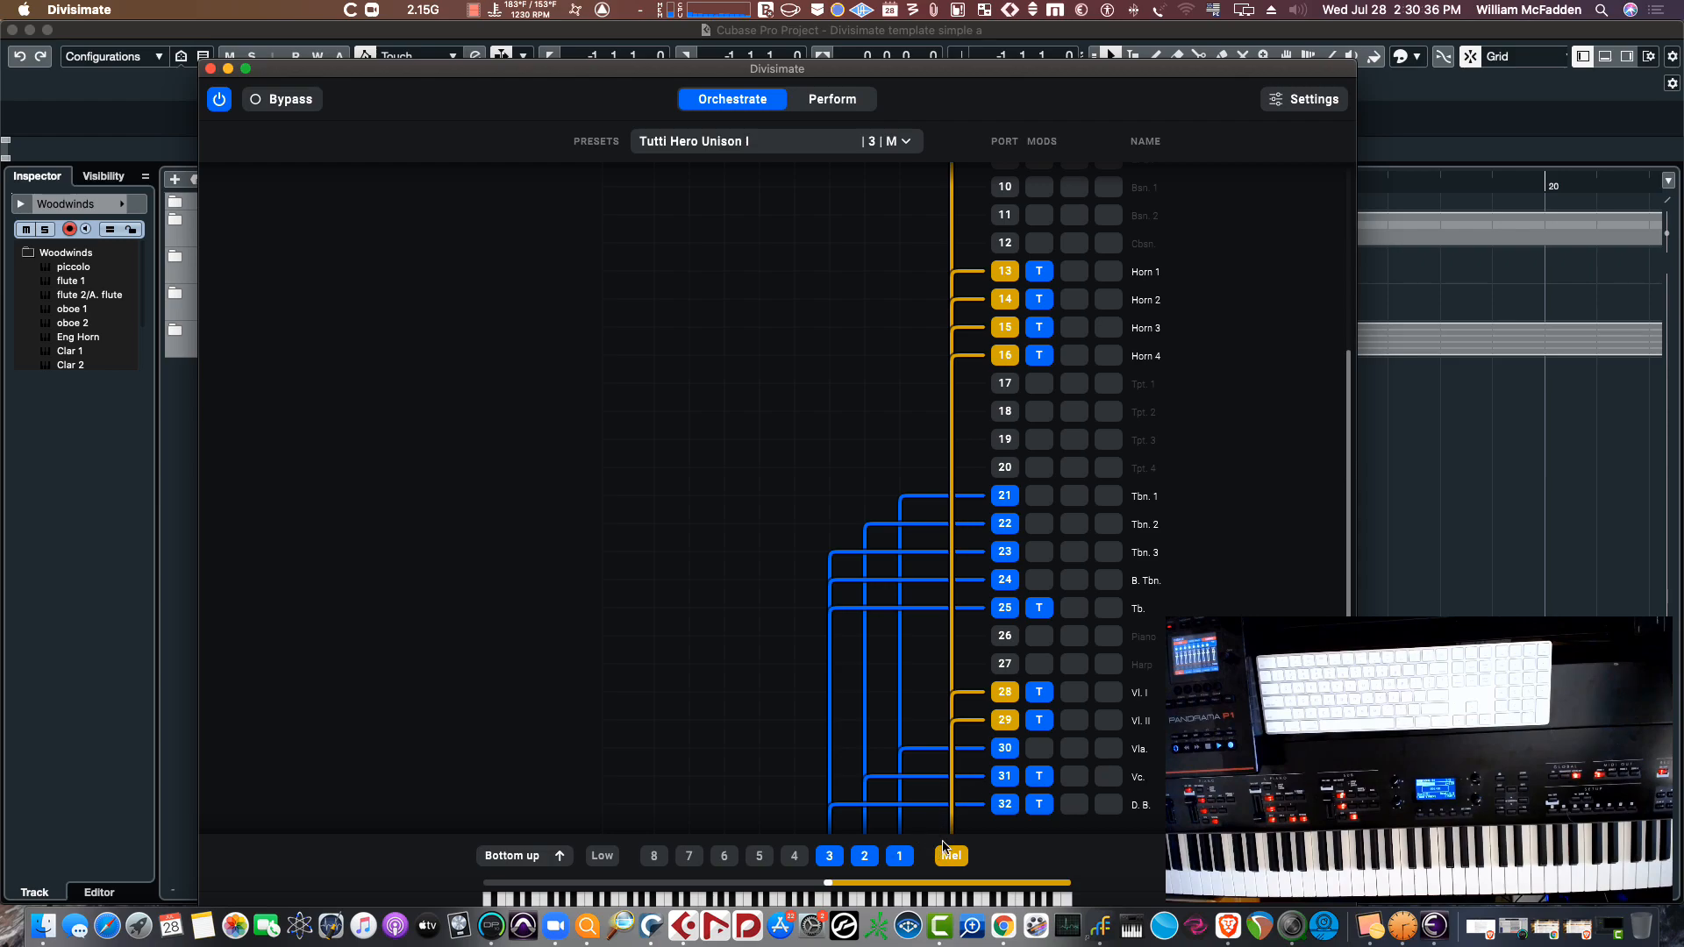
# Examine how Tutti Hero Unison I routes the melody and voices 1 to 3 across the woodwind, brass and string ports
pyautogui.scroll(5, 762, 349)
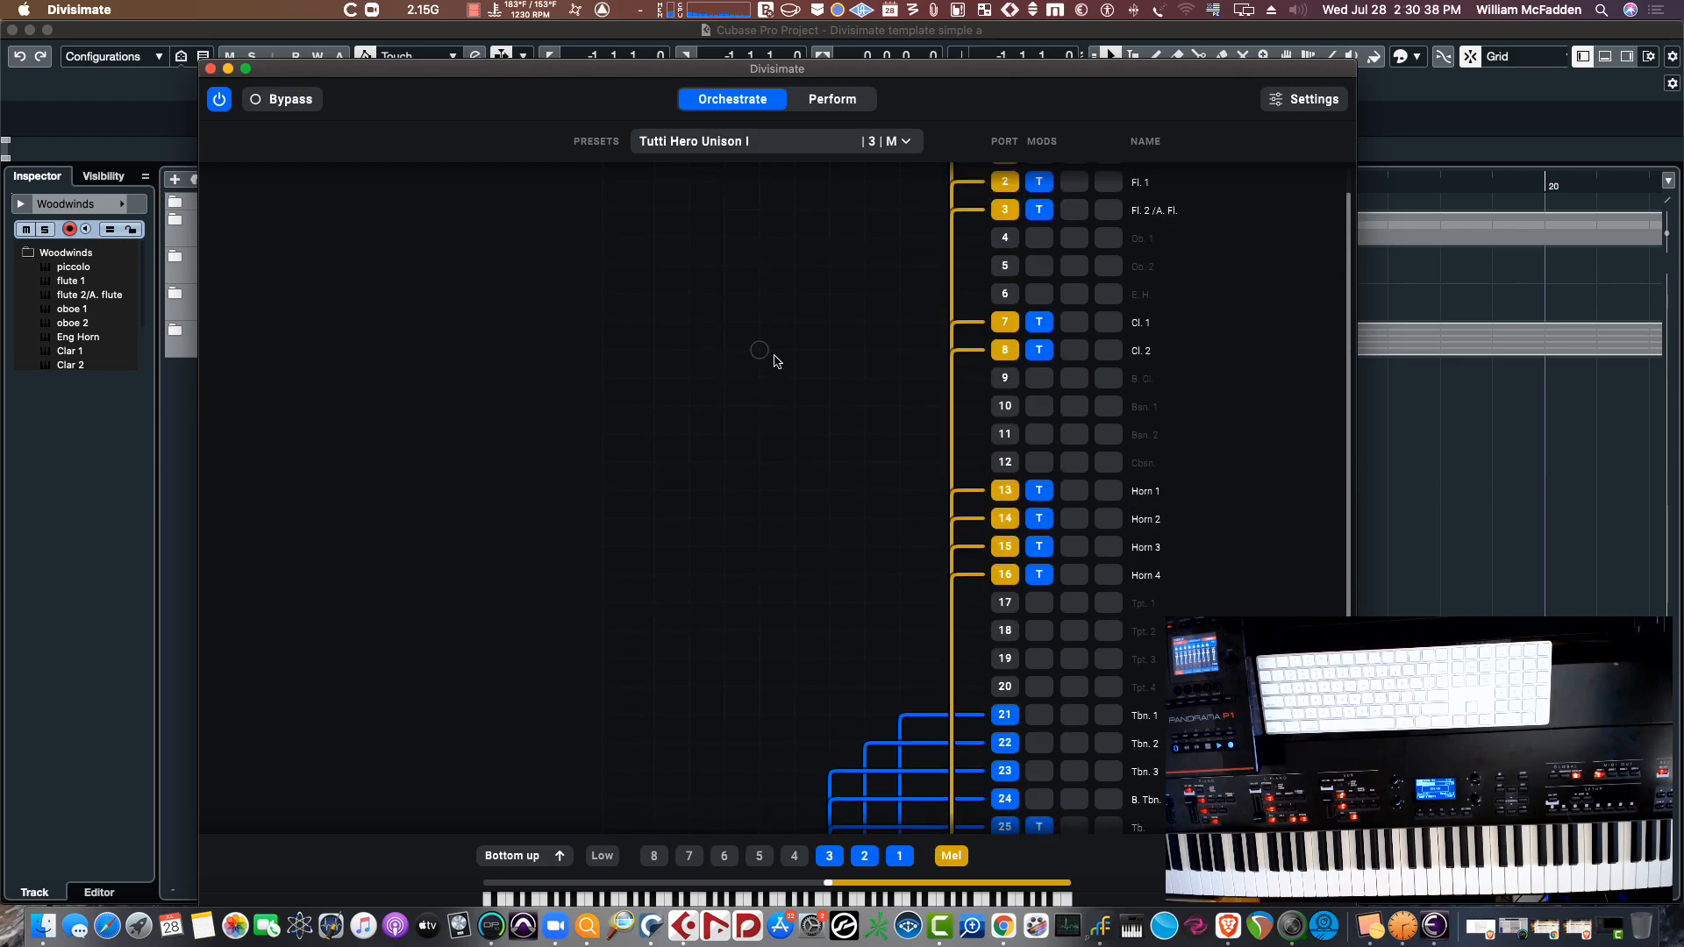
pyautogui.scroll(1, 765, 357)
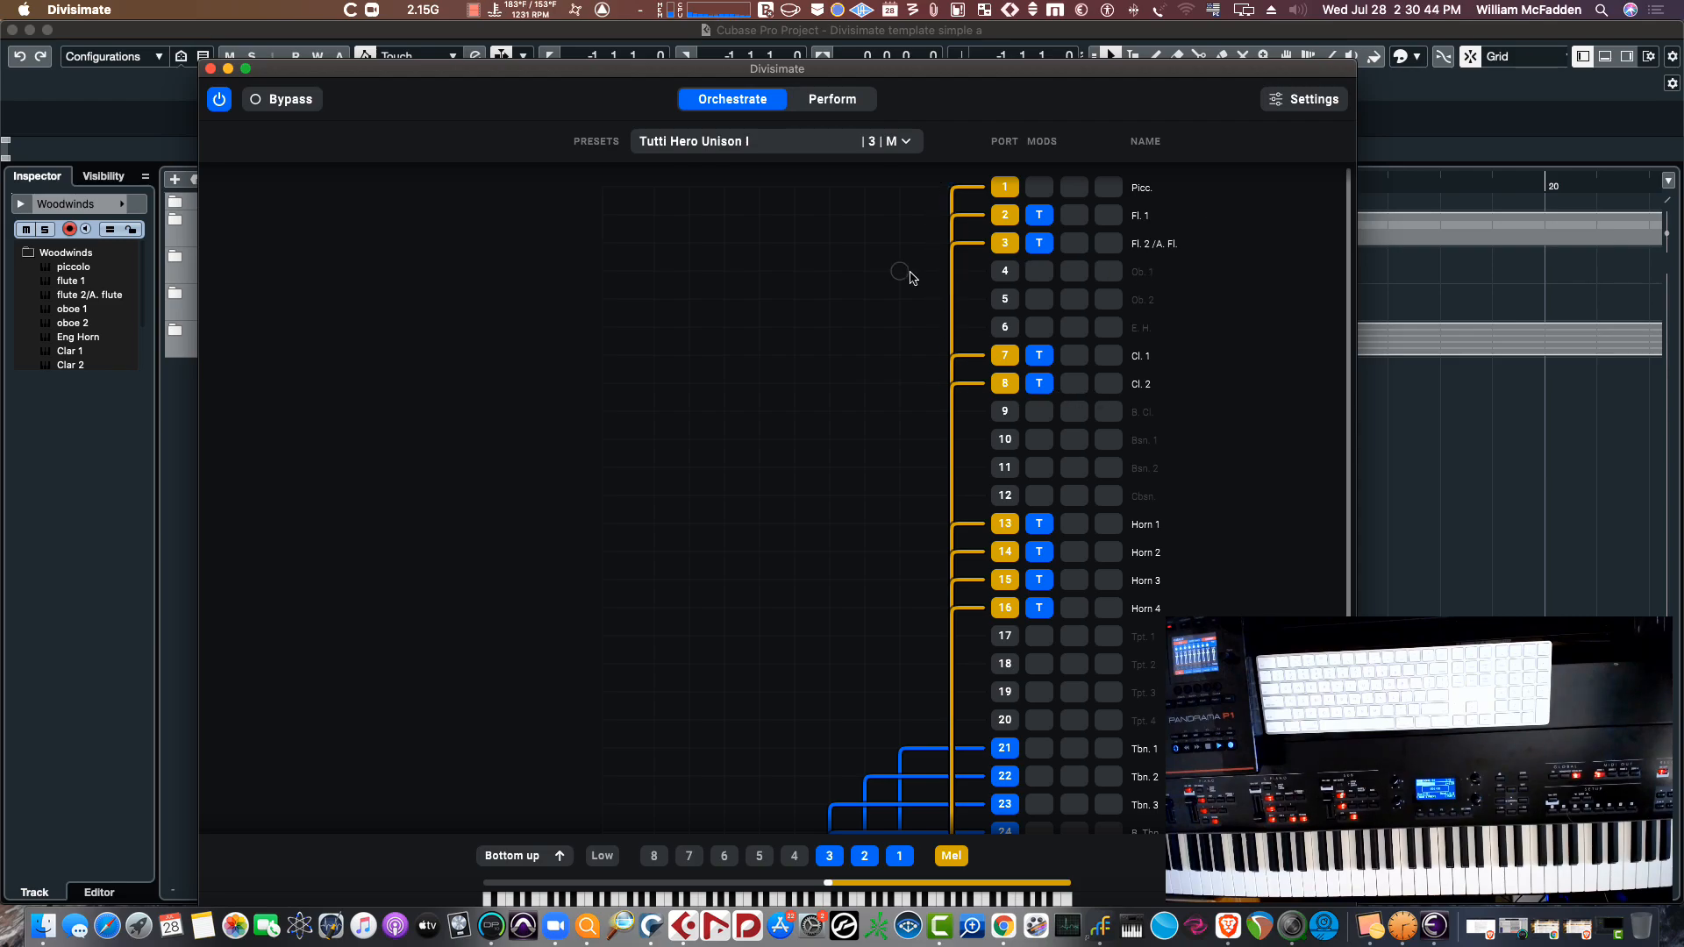
pyautogui.scroll(-5, 812, 348)
pyautogui.scroll(-2, 812, 349)
pyautogui.scroll(-2, 812, 348)
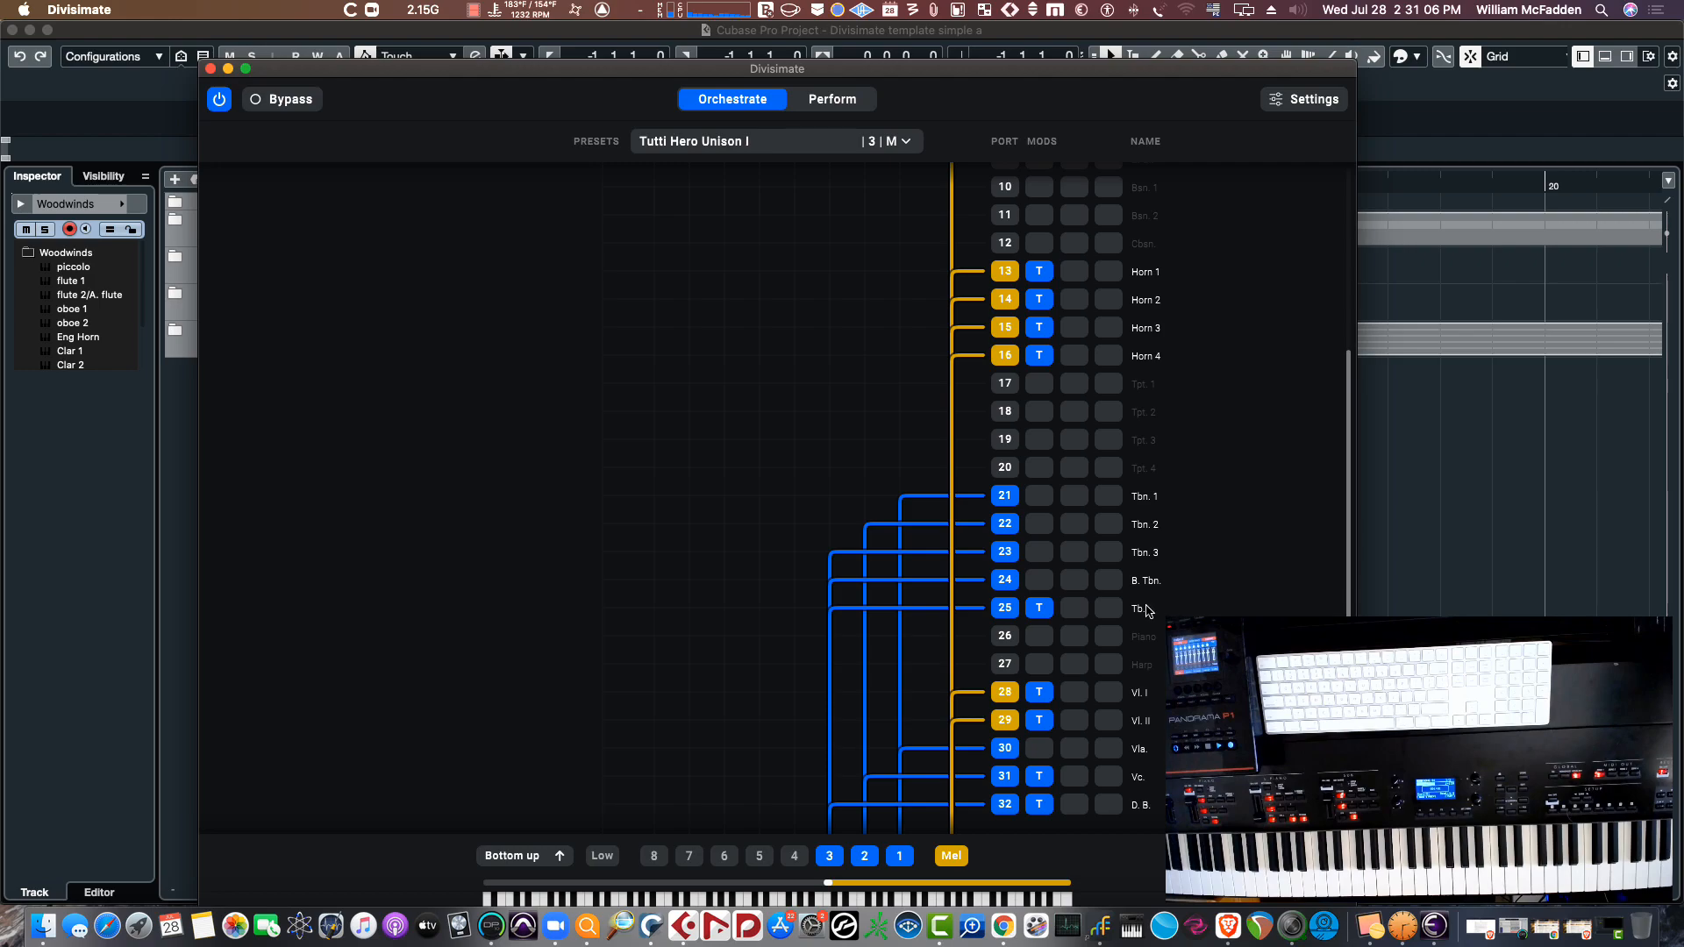
pyautogui.scroll(1, 751, 457)
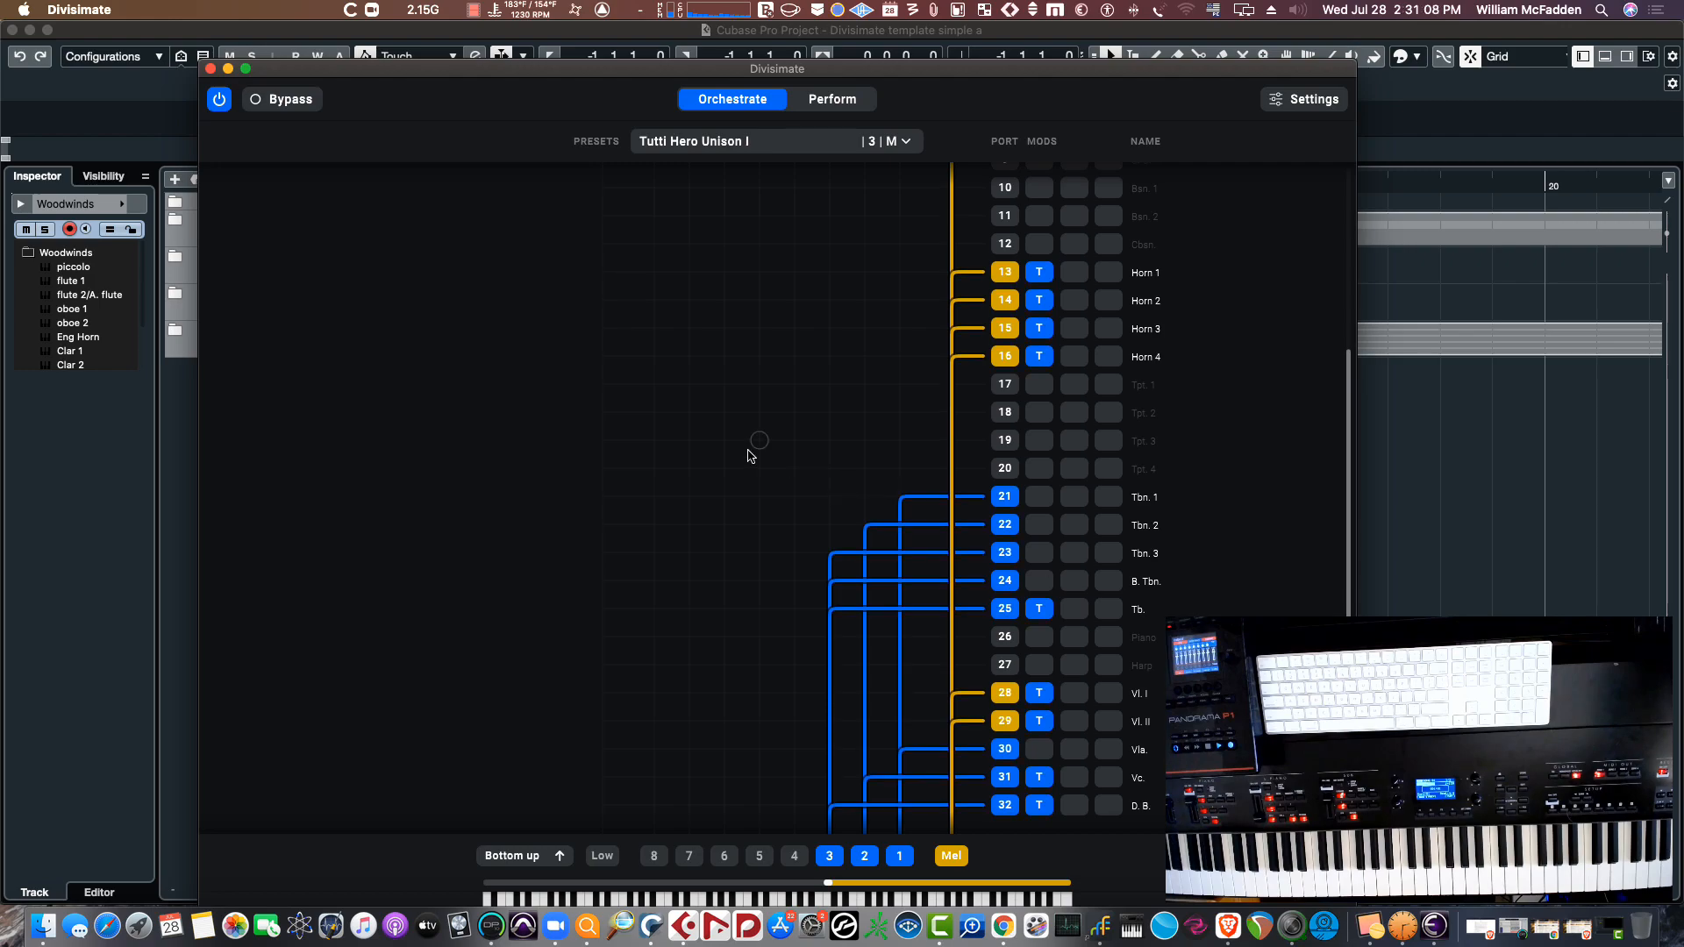
pyautogui.scroll(1, 746, 456)
pyautogui.scroll(5, 735, 454)
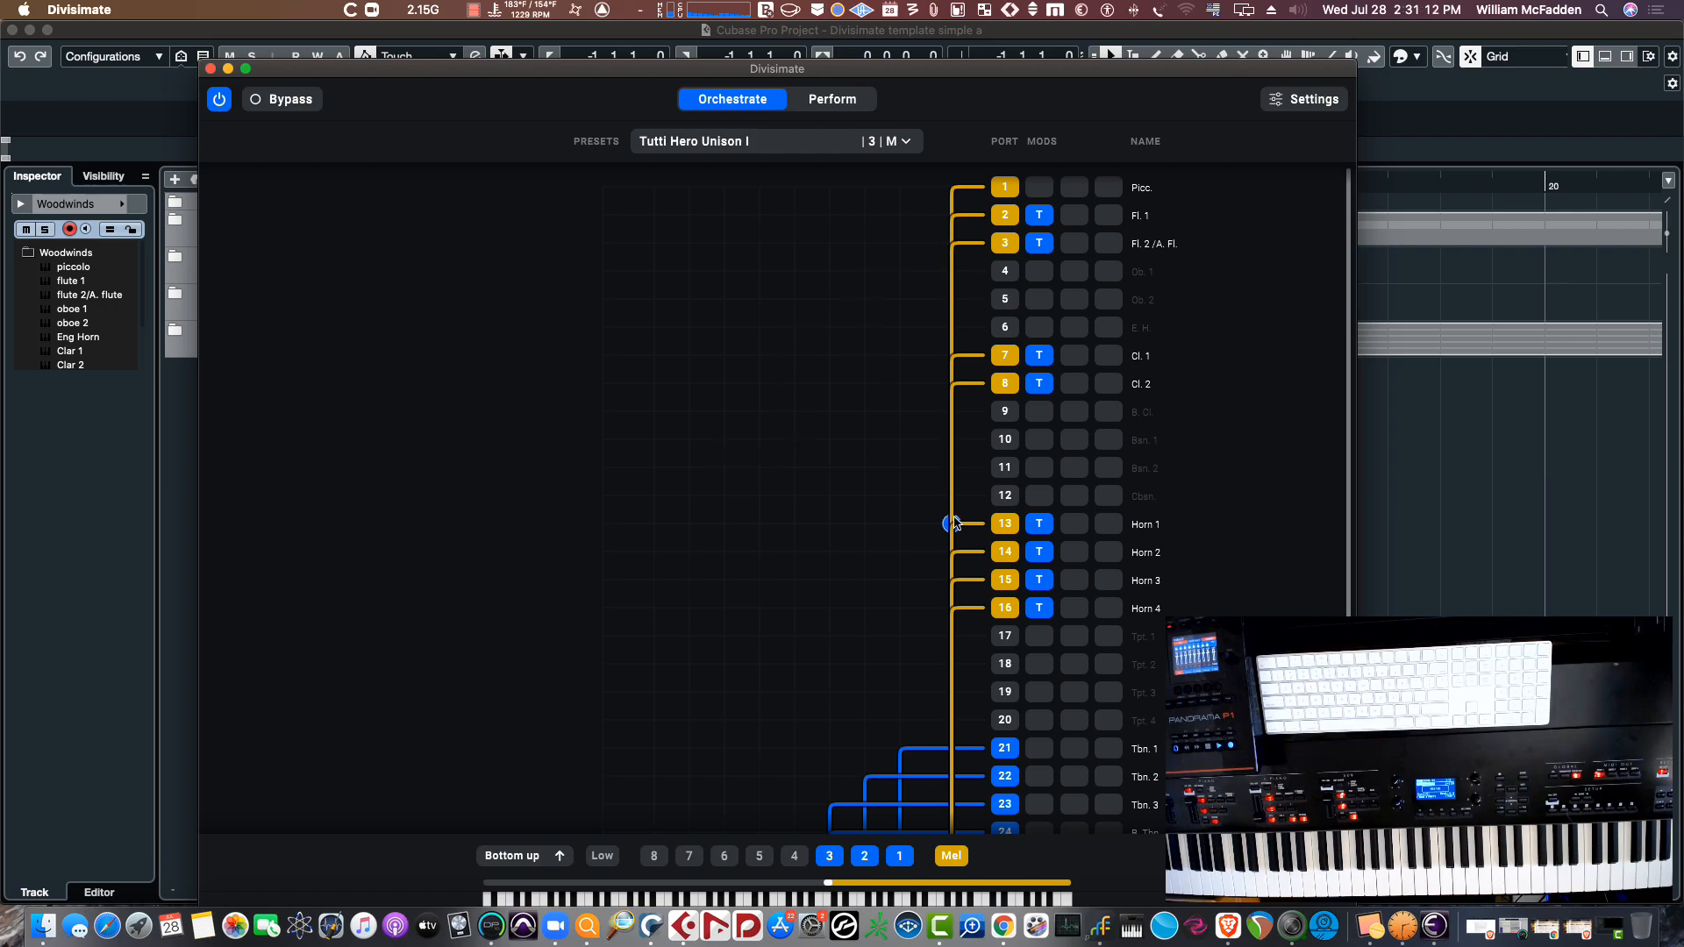
pyautogui.scroll(-5, 881, 479)
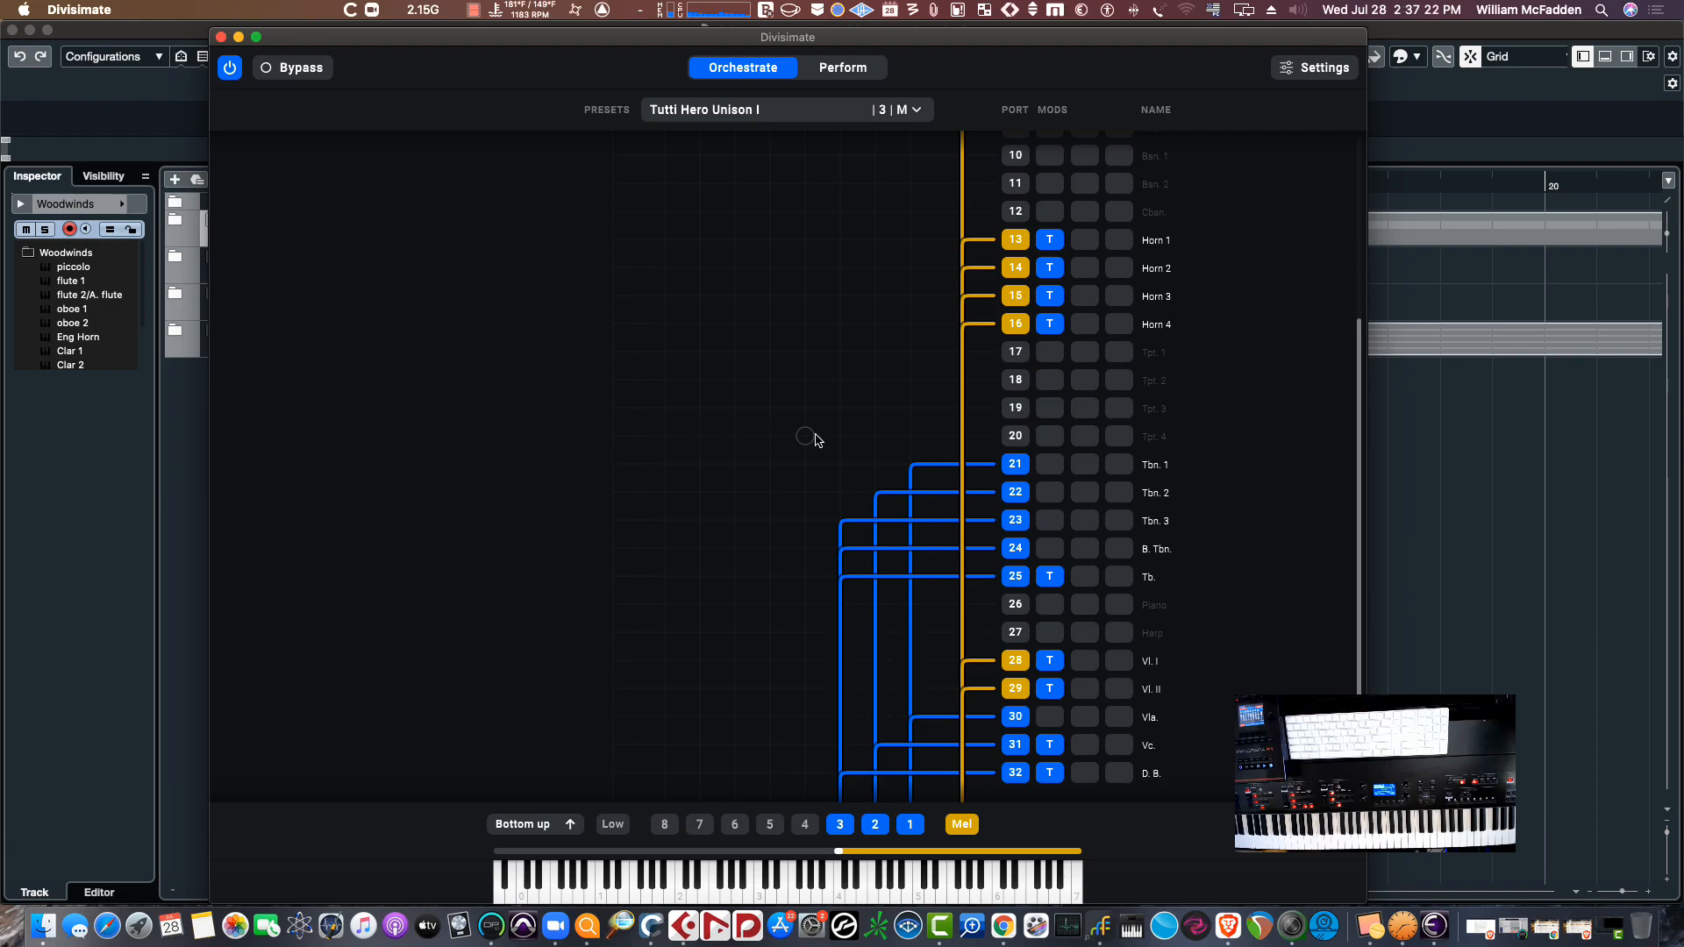
pyautogui.scroll(5, 686, 404)
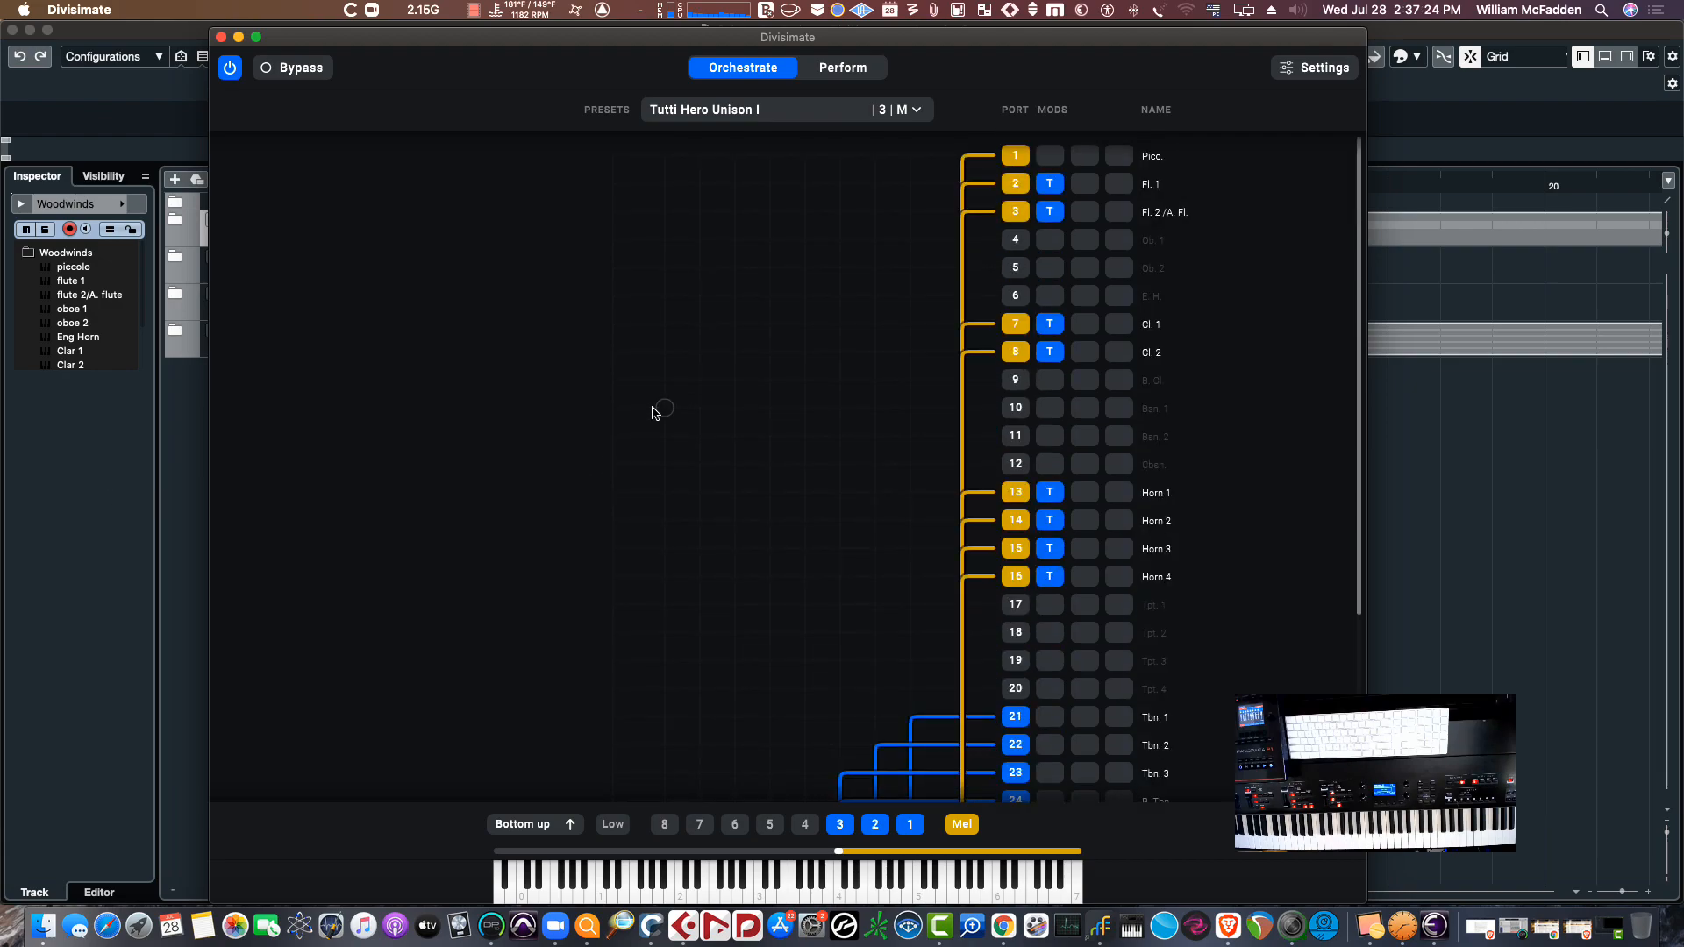
pyautogui.scroll(-5, 647, 410)
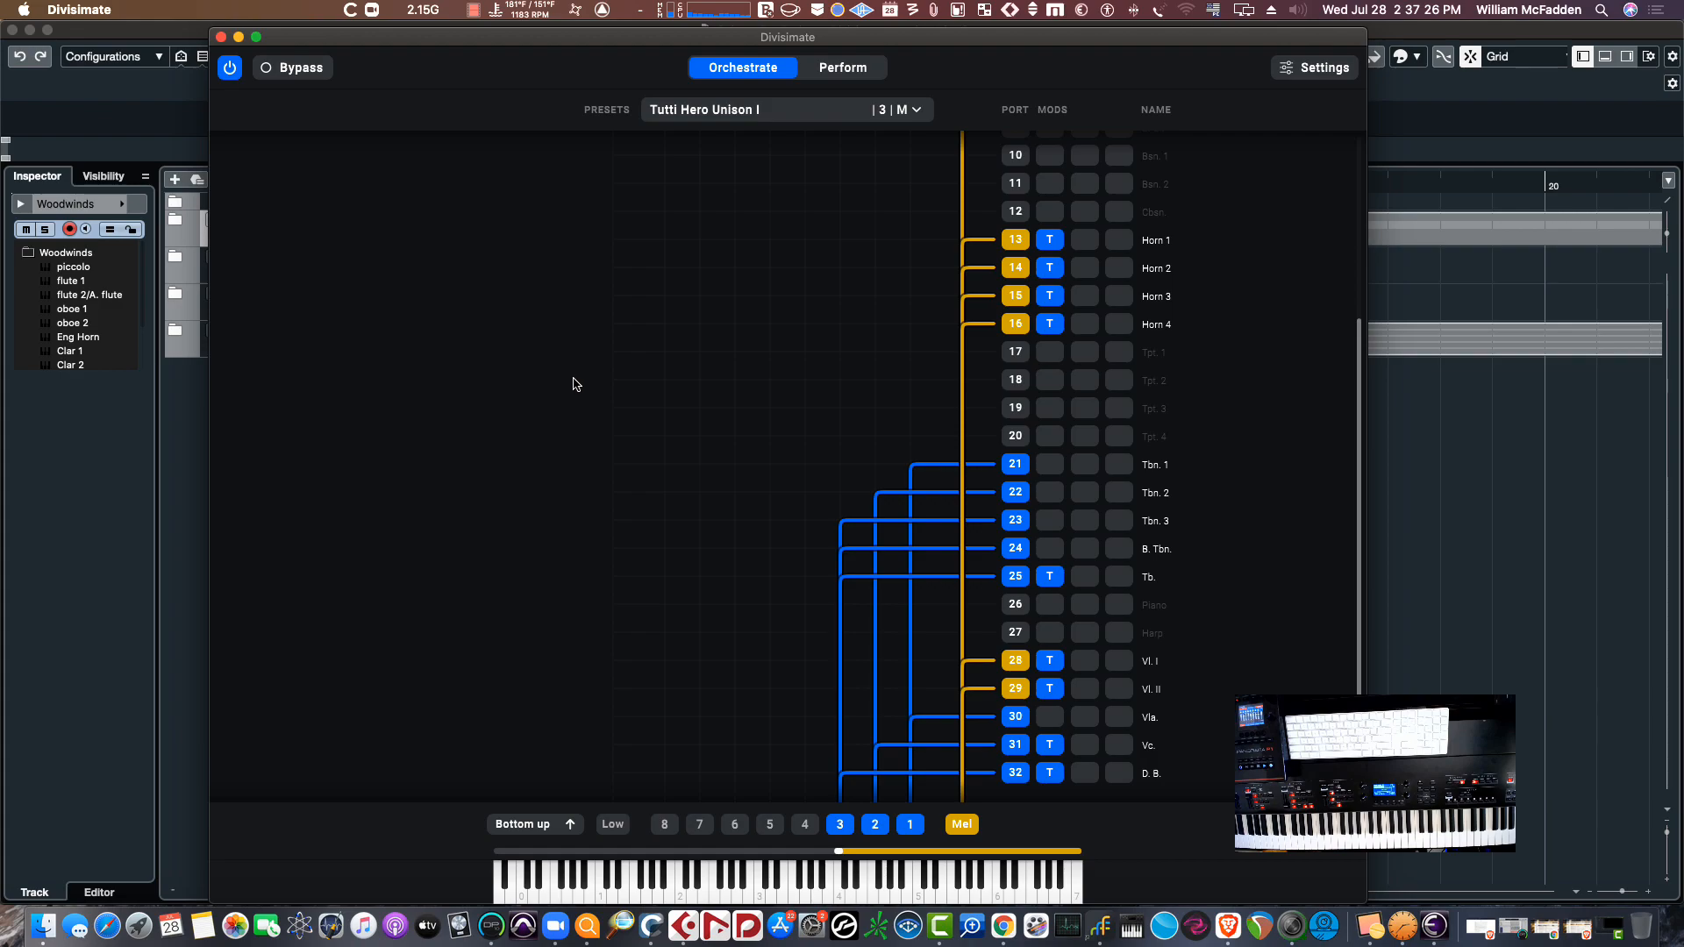
pyautogui.scroll(3, 572, 380)
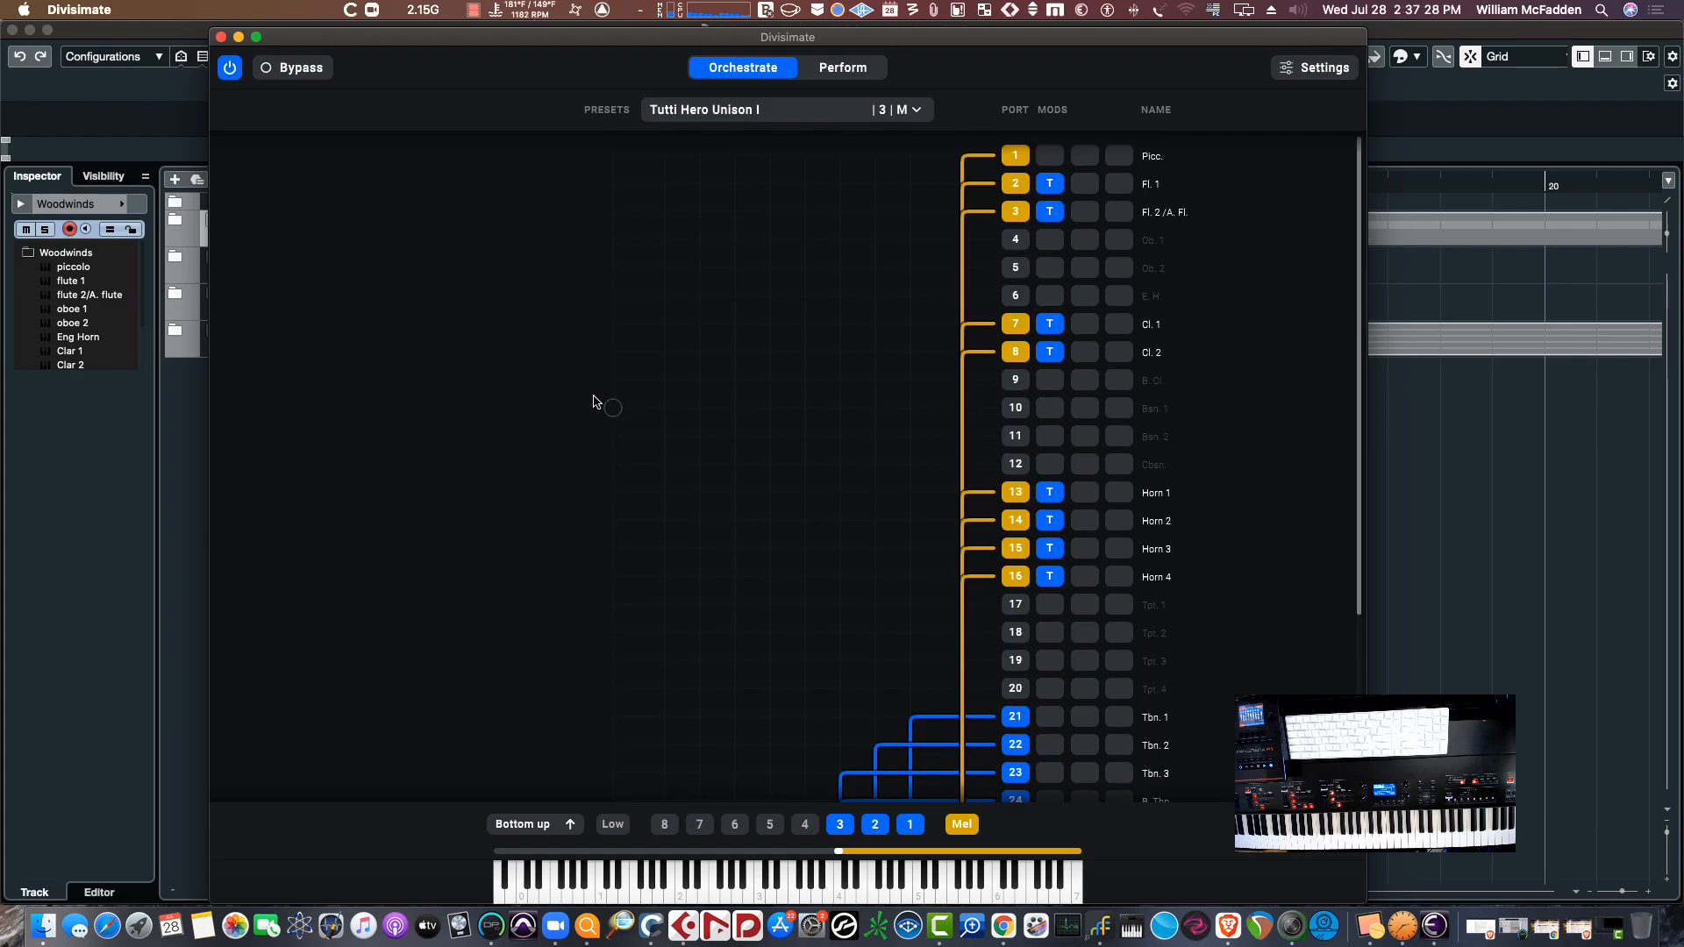
pyautogui.scroll(-3, 612, 429)
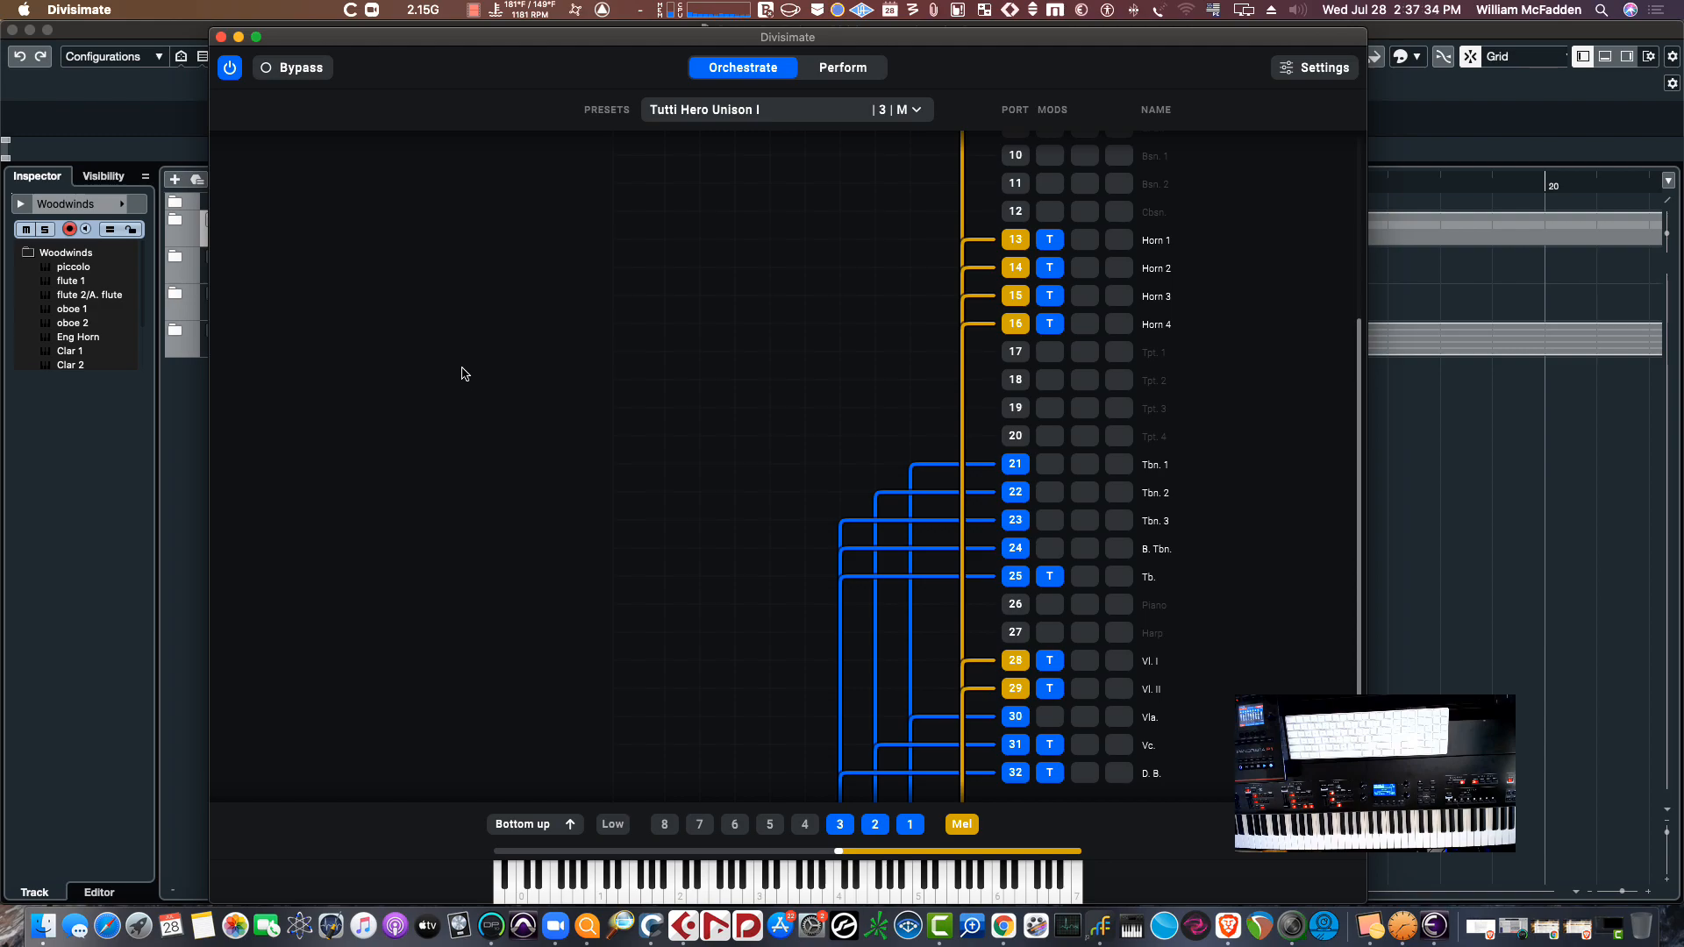
# Load the WW Choir 01 preset from the third page of performances and display its port routing
pyautogui.moveTo(382, 50)
pyautogui.mouseDown()
pyautogui.moveTo(382, 313)
pyautogui.moveTo(259, 456)
pyautogui.moveTo(382, 60)
pyautogui.mouseUp()
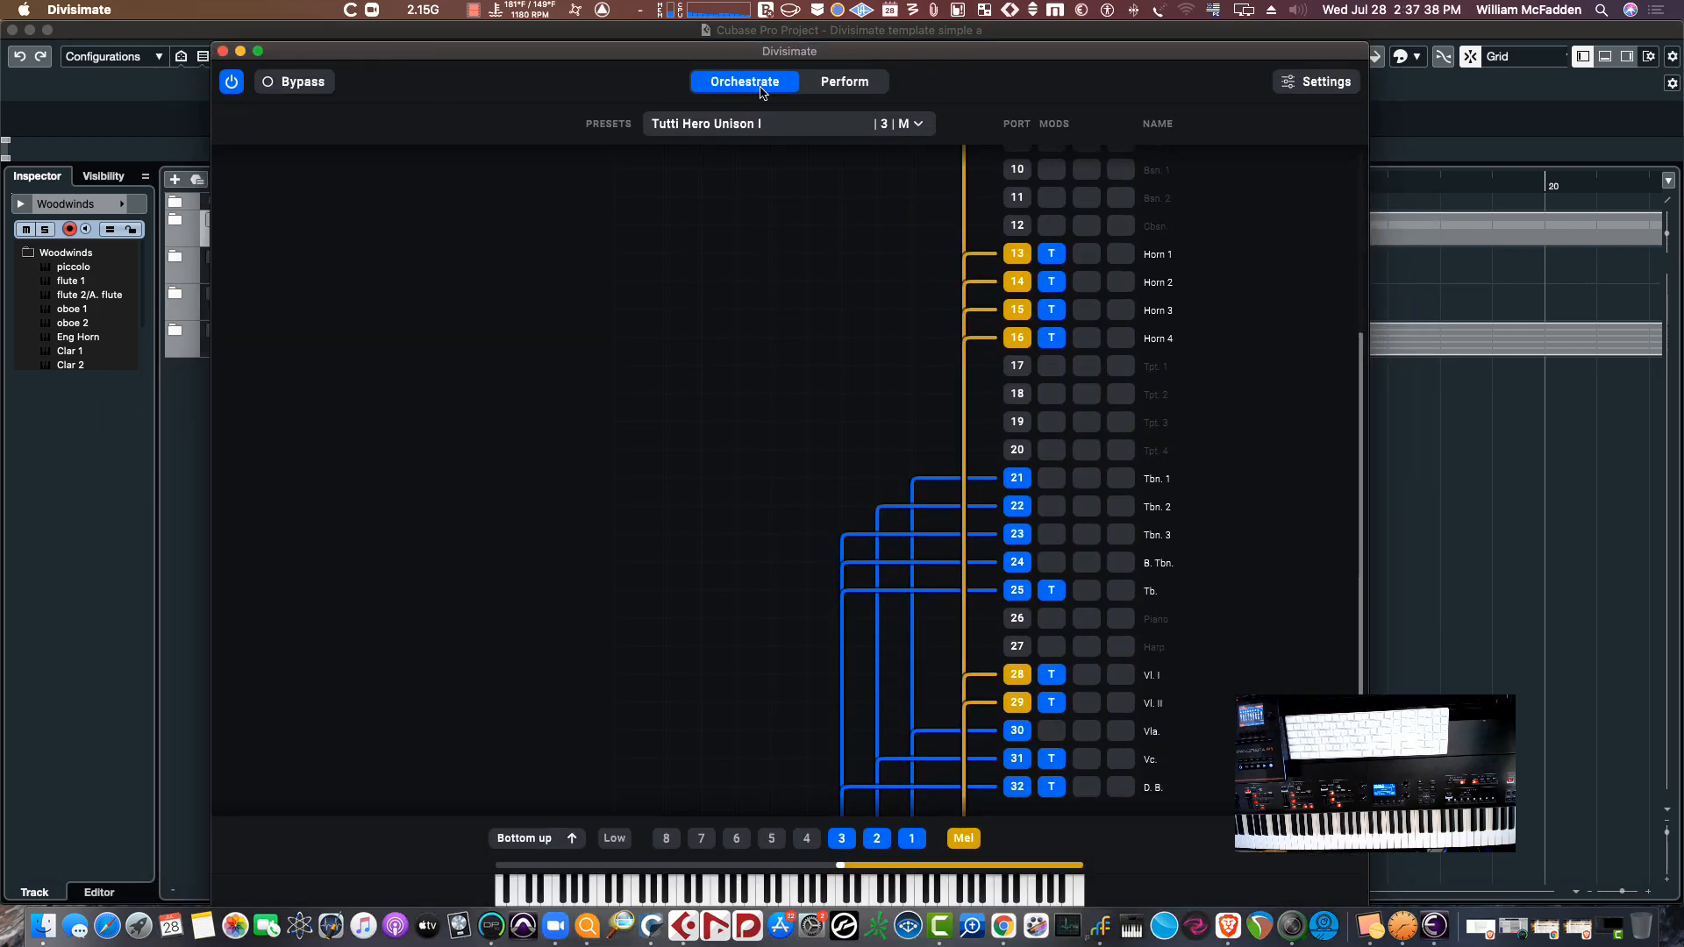
pyautogui.click(855, 88)
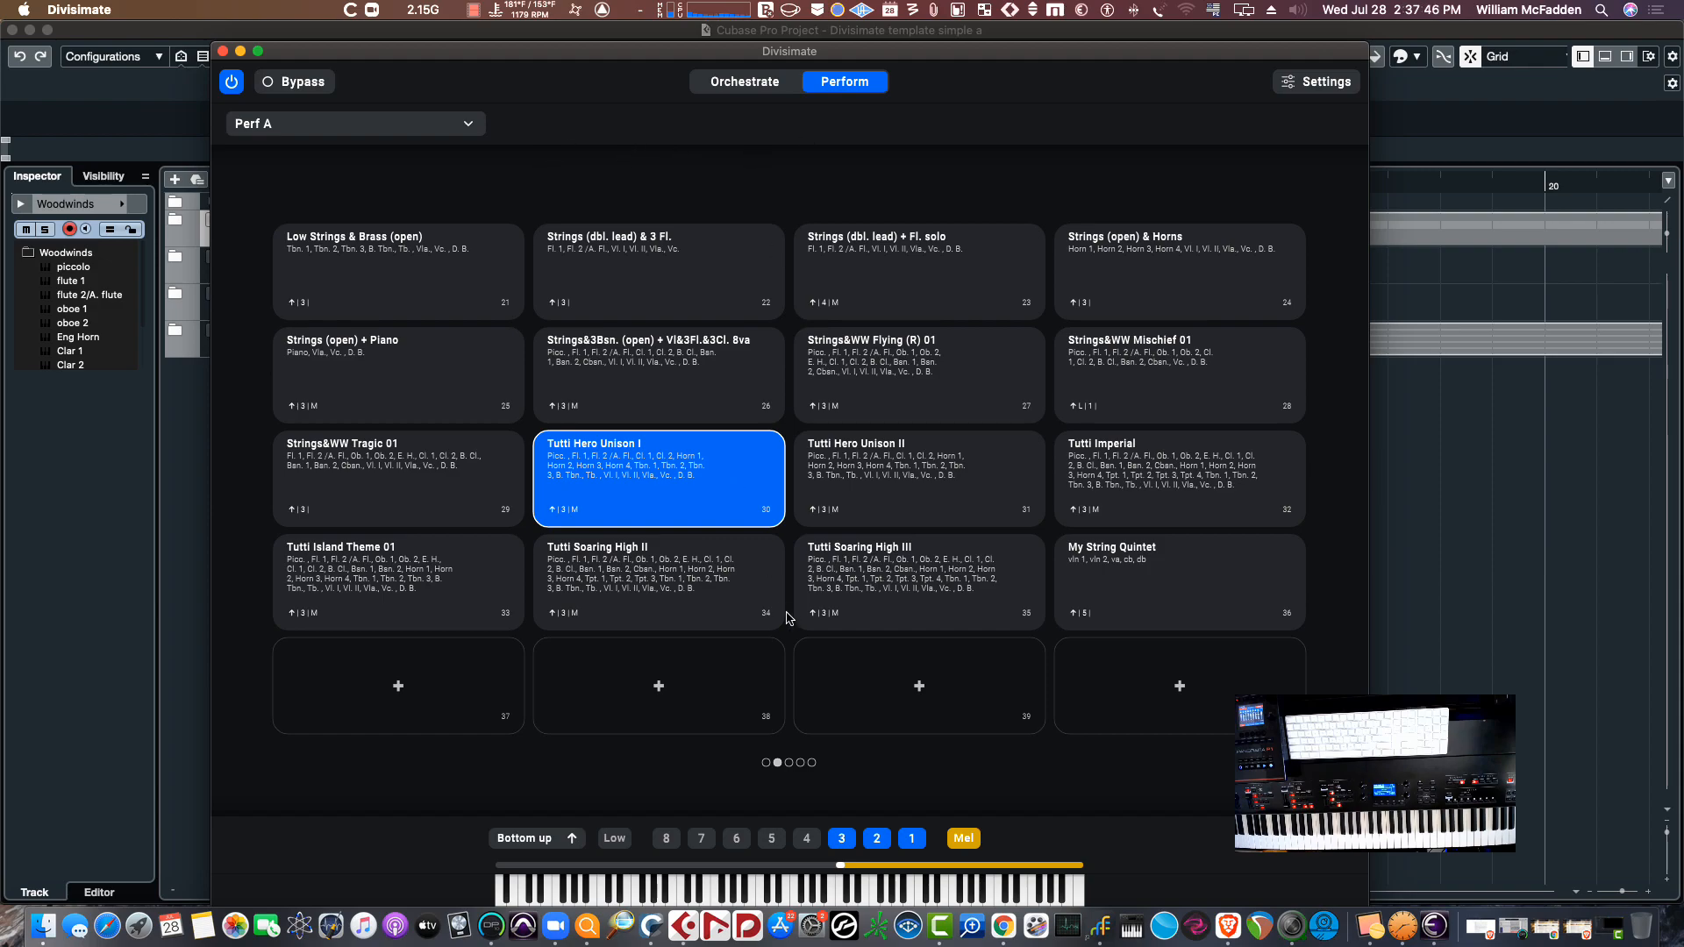
pyautogui.click(788, 762)
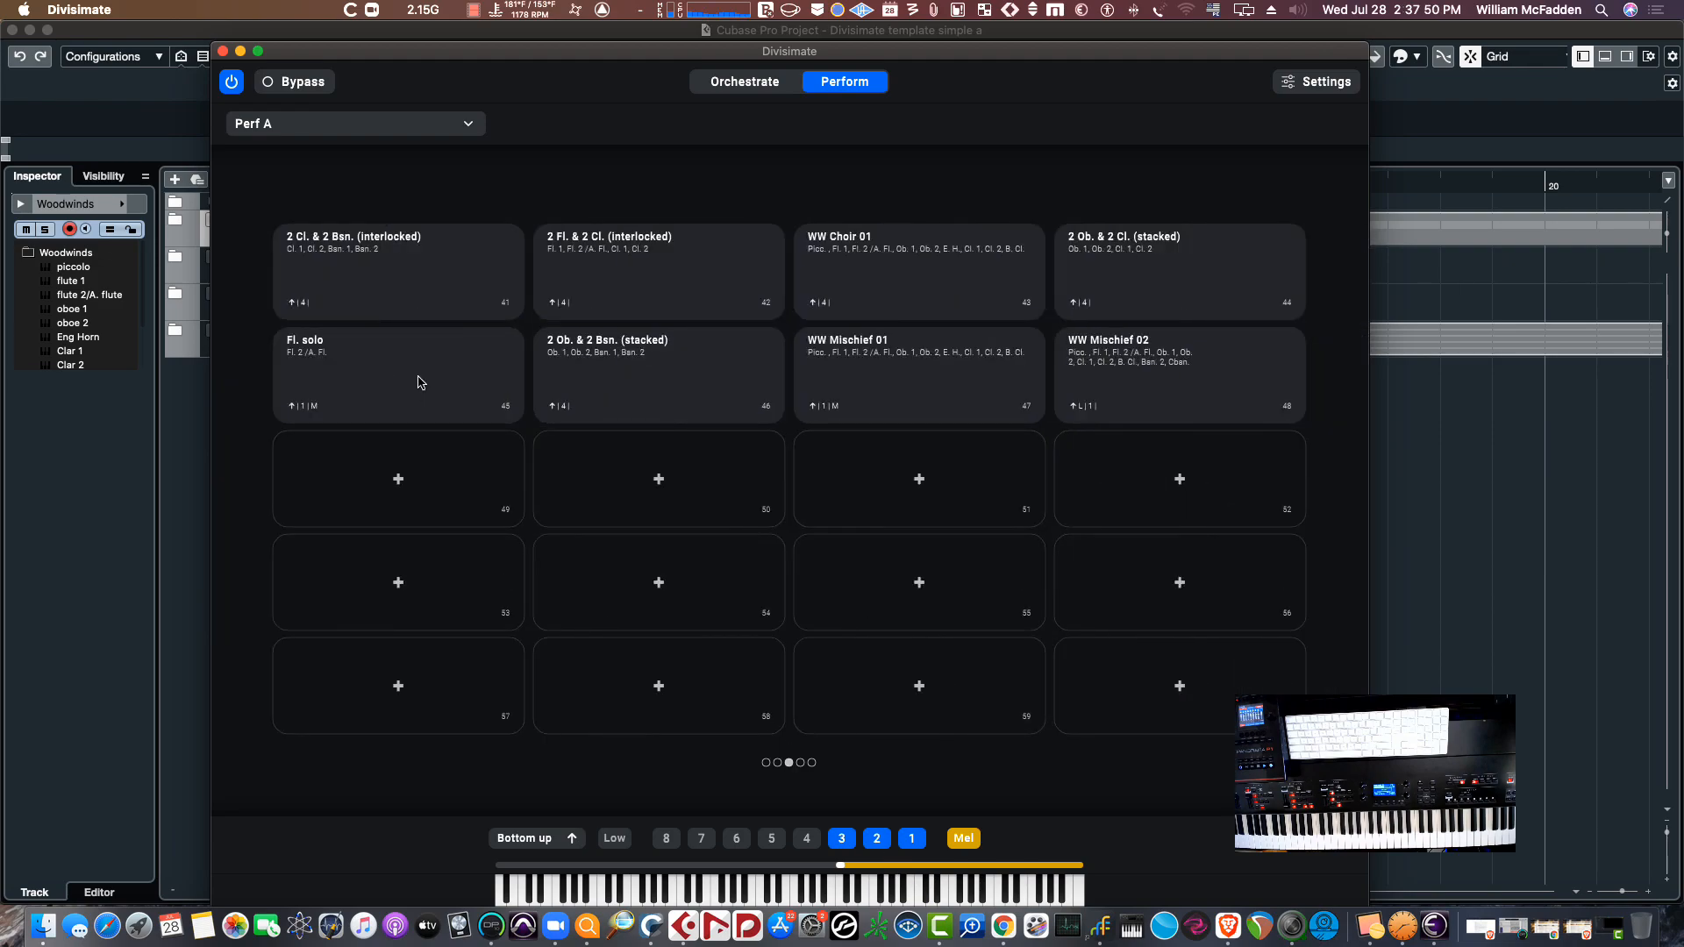
pyautogui.click(897, 263)
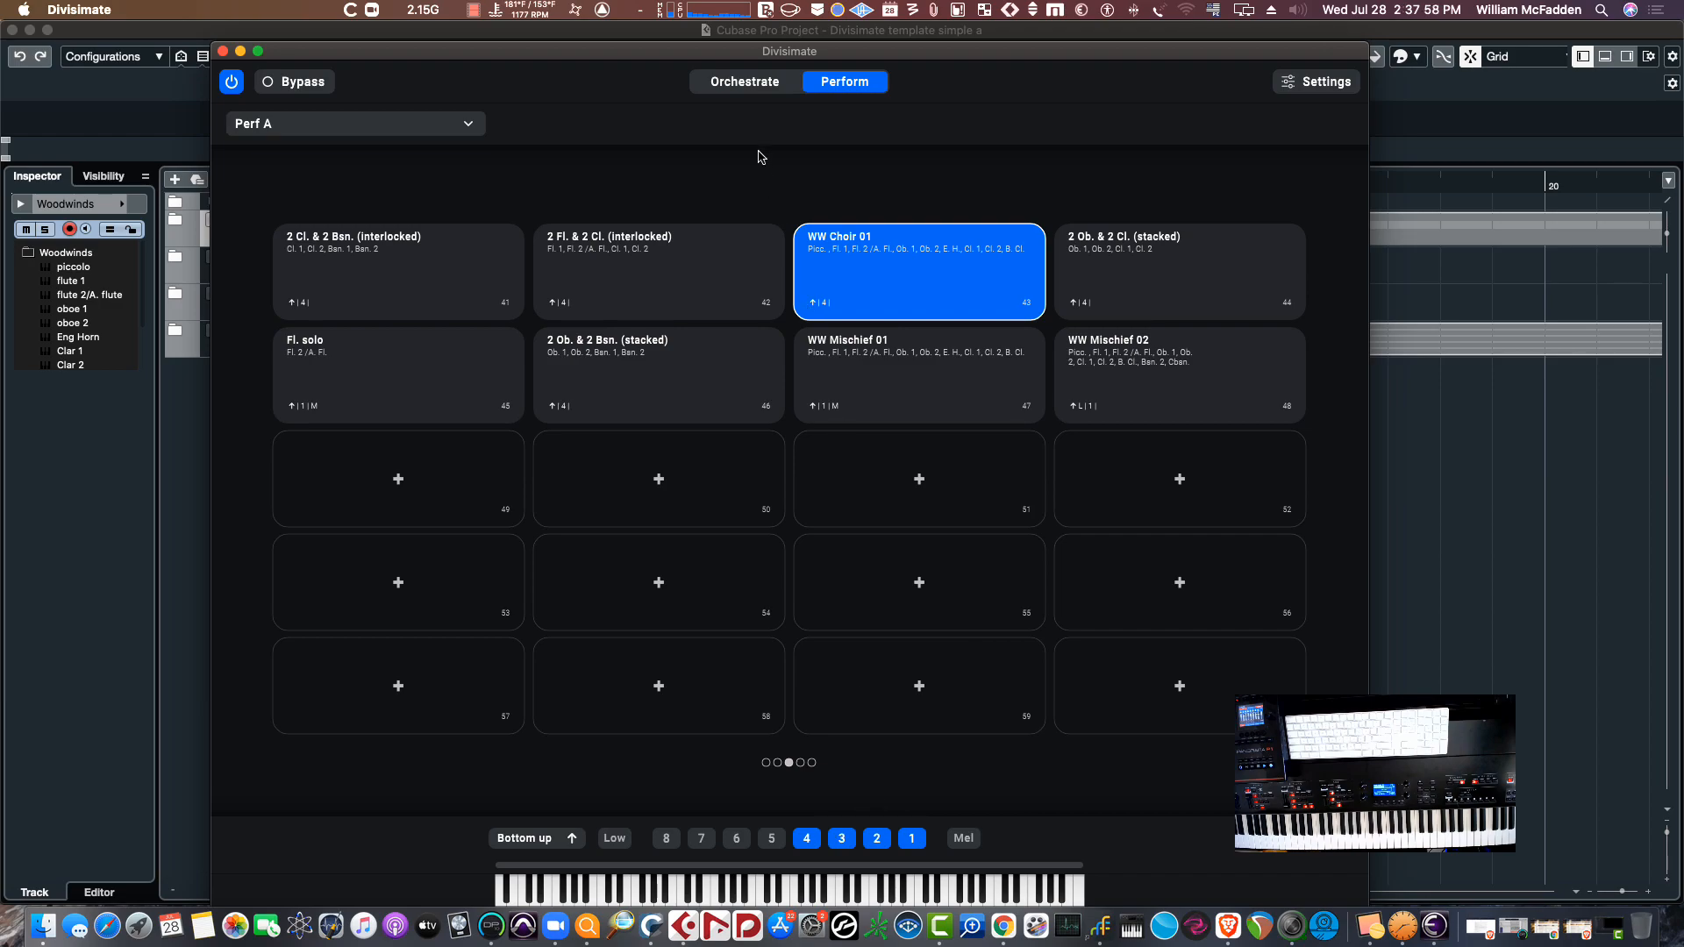
pyautogui.click(750, 85)
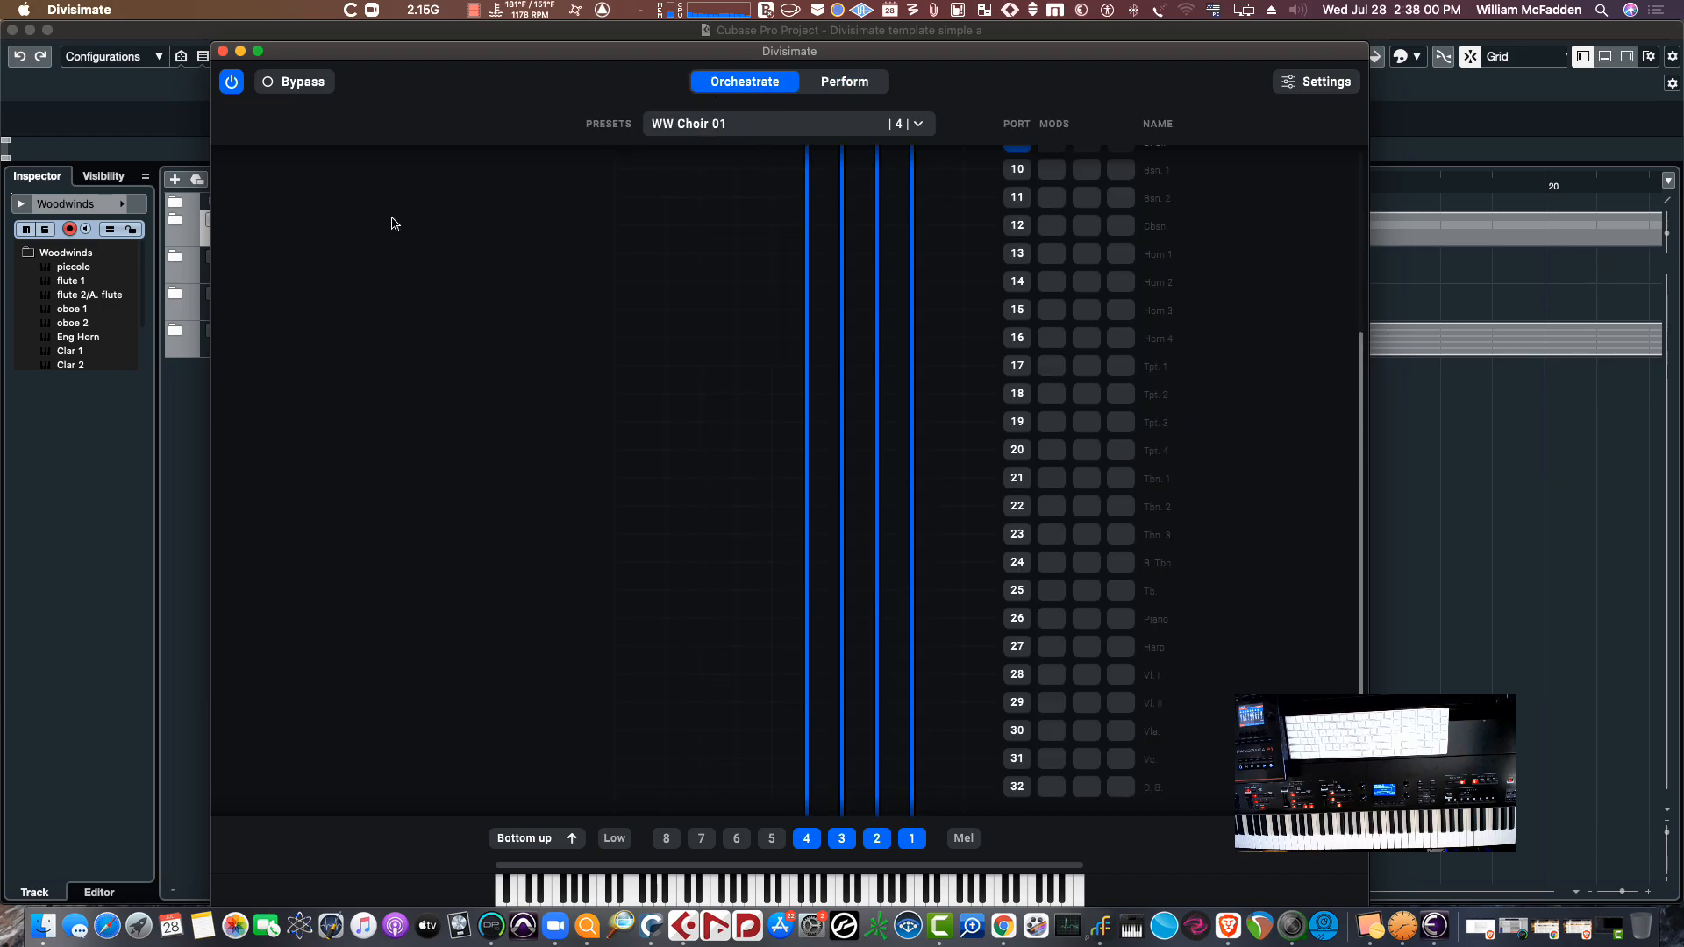
# Load the WW Mischief 01 preset from the performance slots and display its port routing
pyautogui.scroll(5, 566, 312)
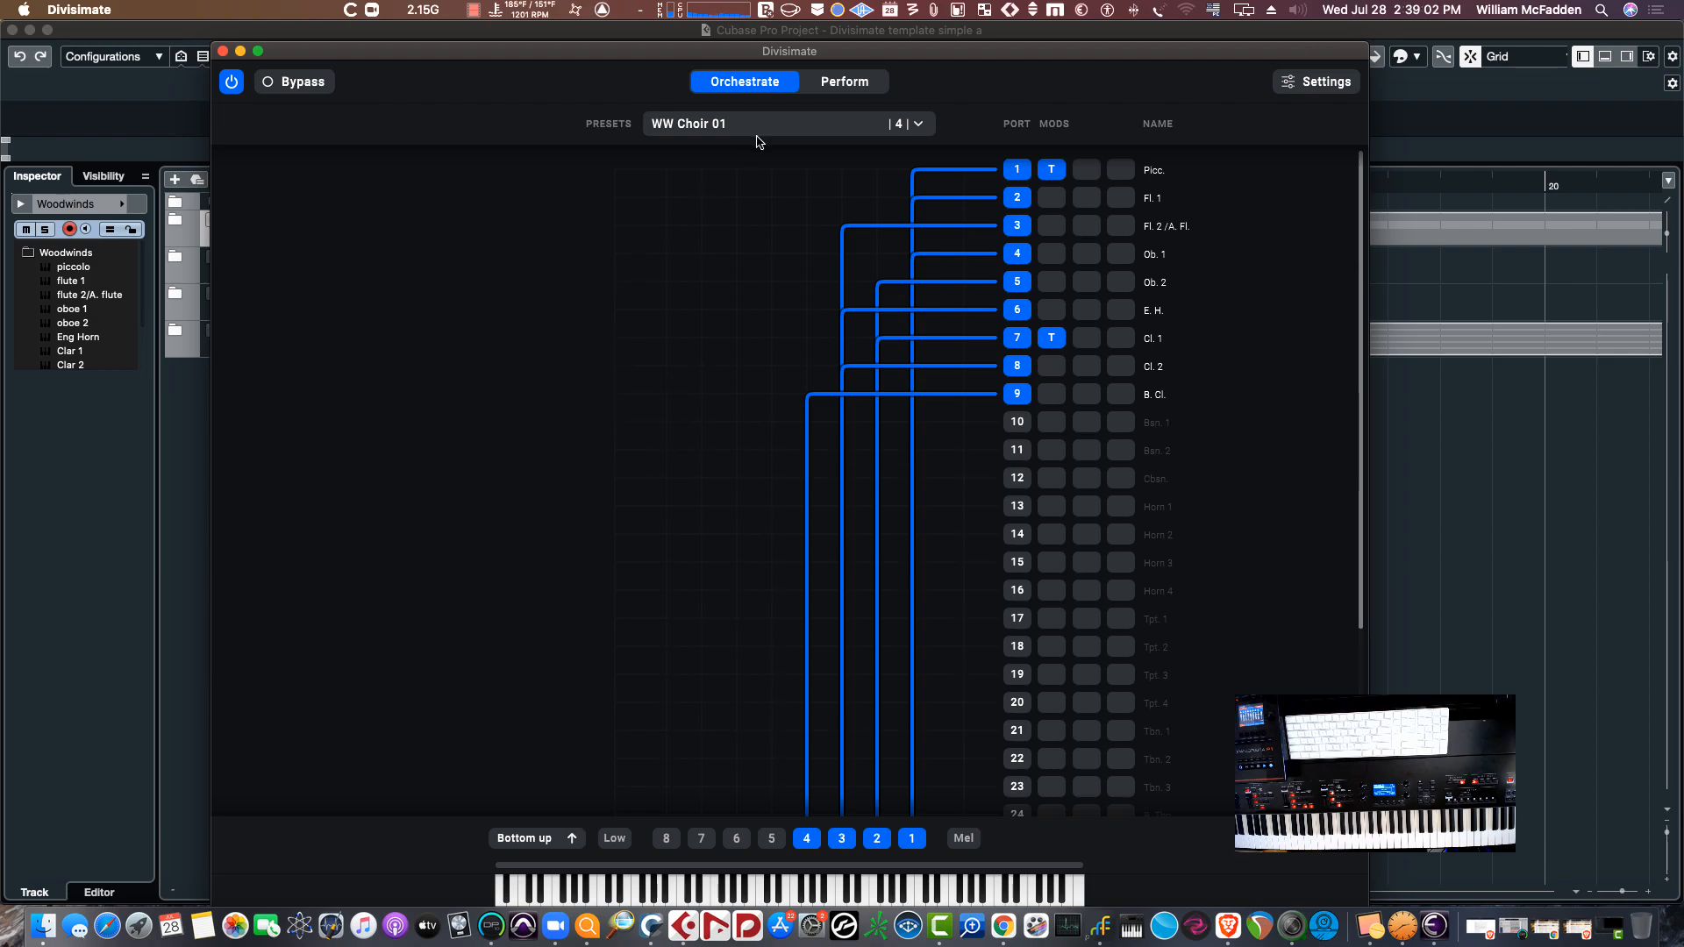
pyautogui.click(864, 90)
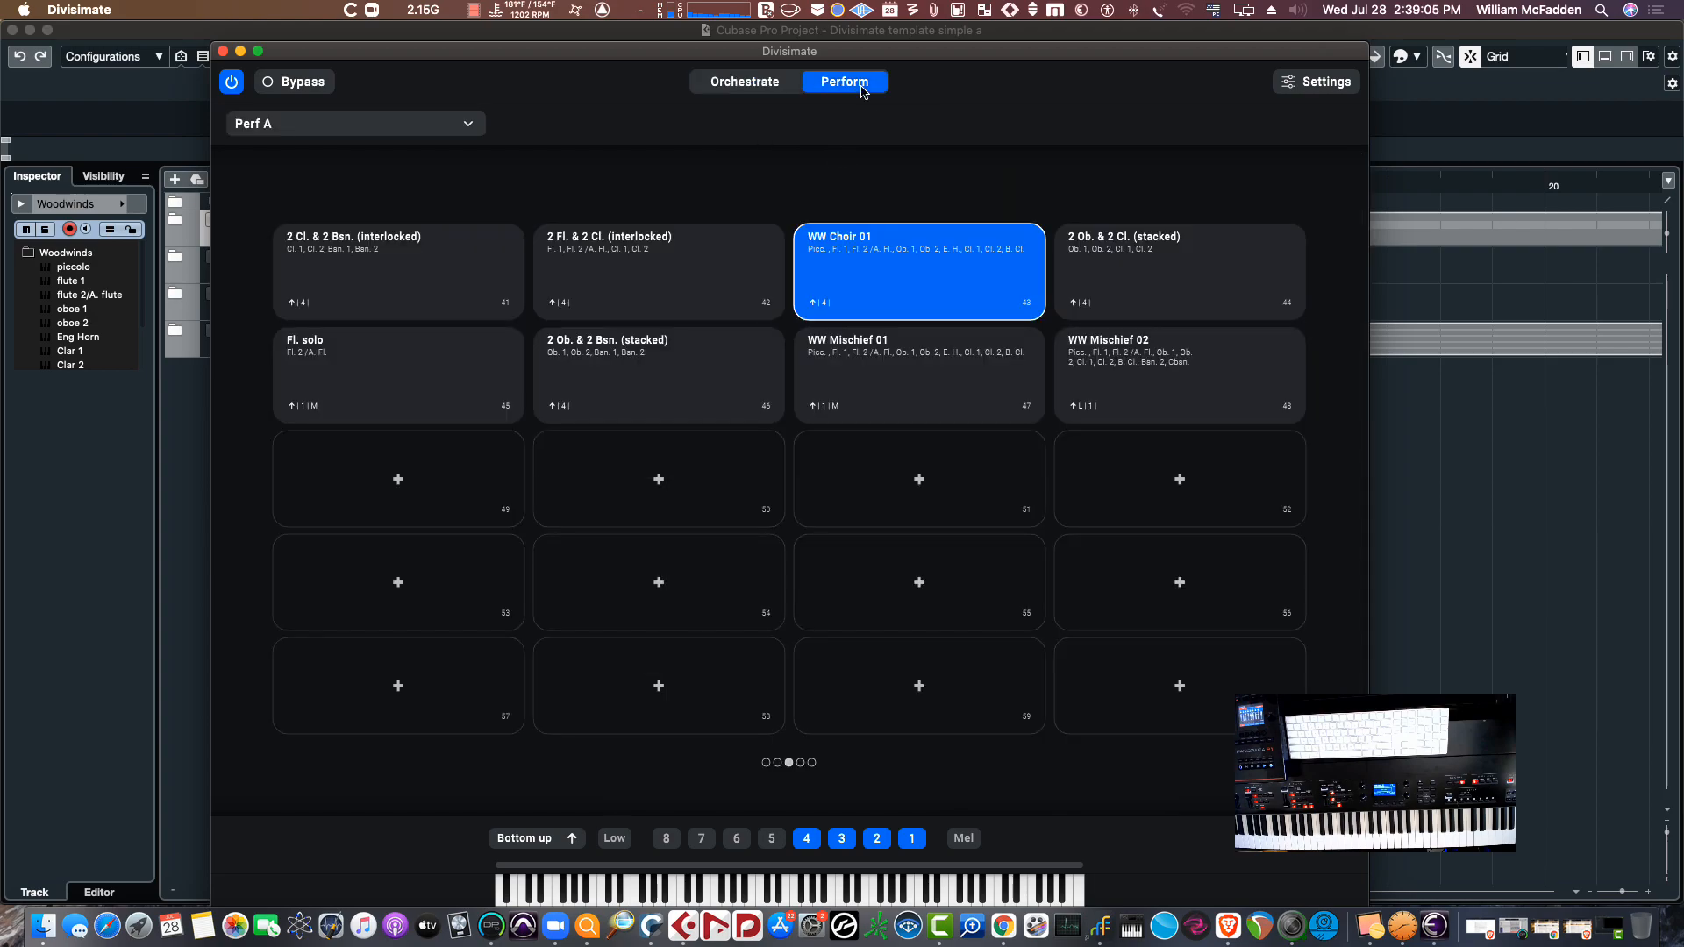
pyautogui.click(894, 374)
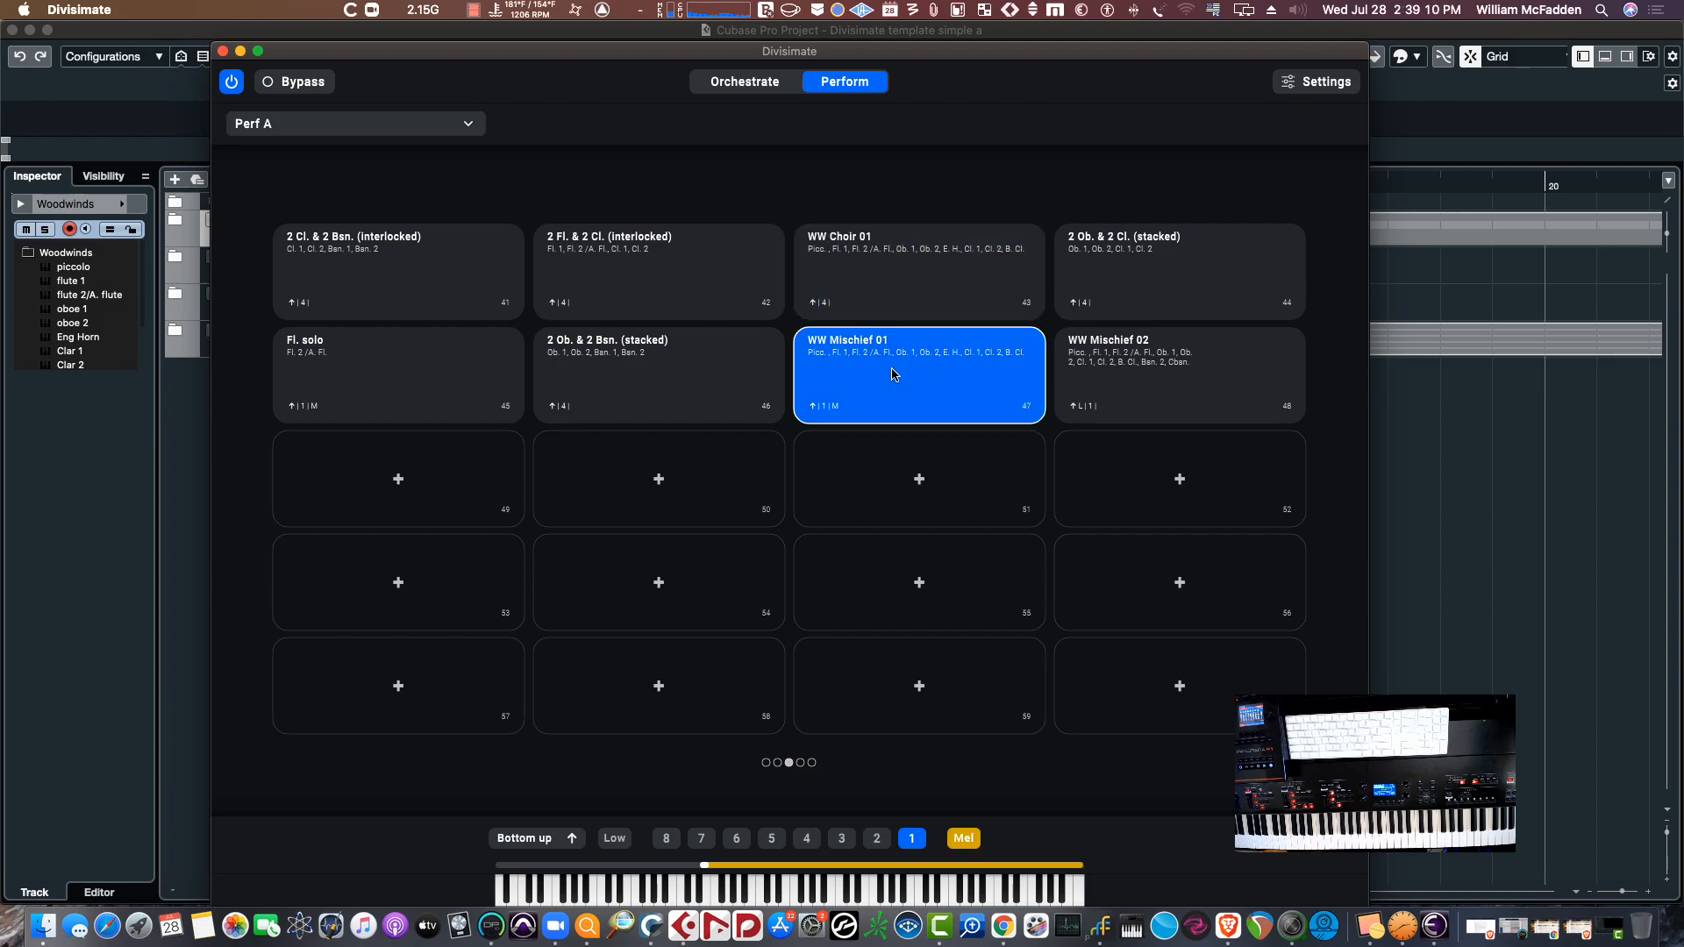
pyautogui.click(744, 82)
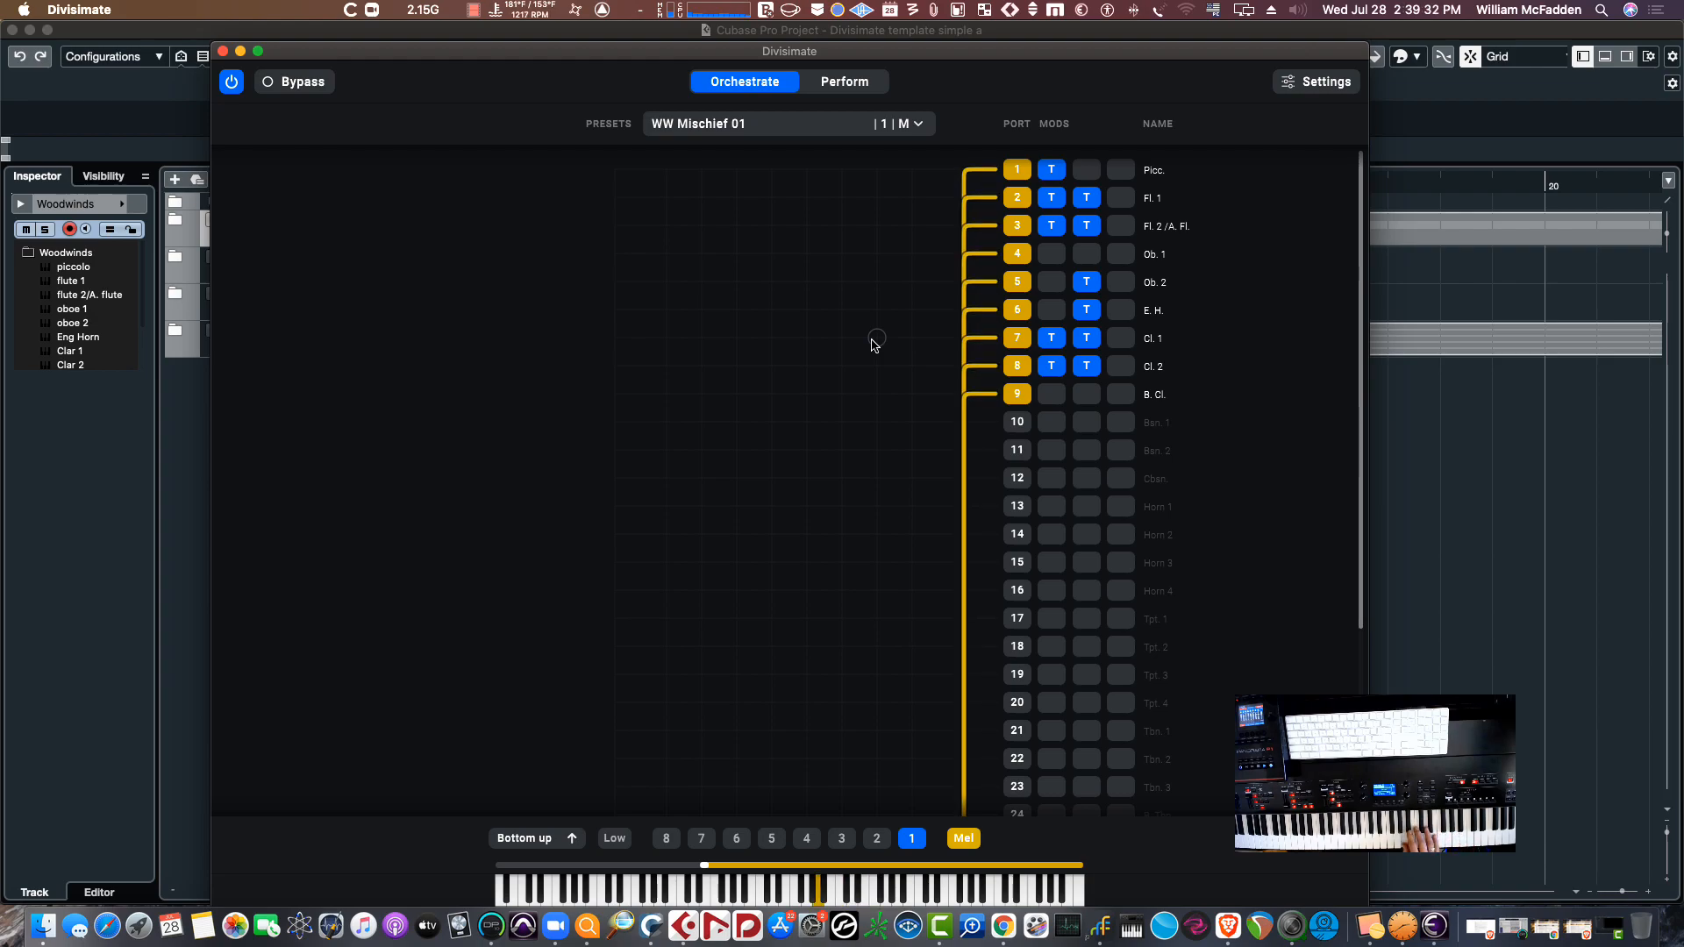
# Check the second Transposer setting on the Fl. 1, Fl. 2/A. Fl., Ob. 2 and E. H. ports of WW Mischief 01
pyautogui.click(1085, 205)
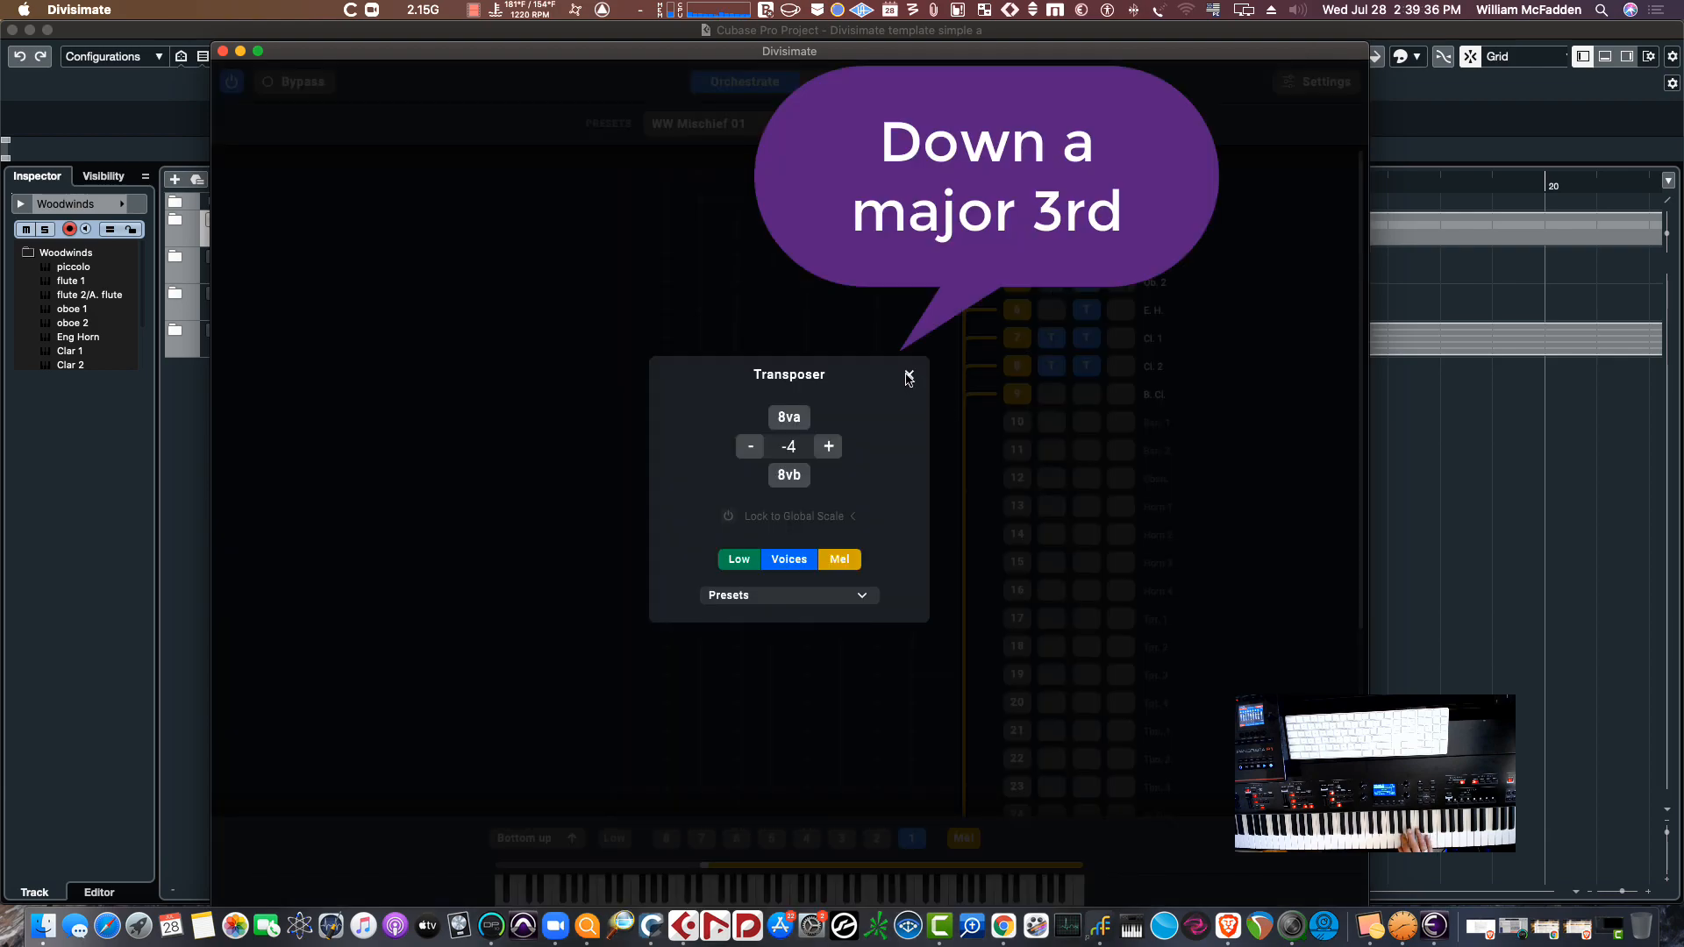
pyautogui.click(909, 375)
pyautogui.click(1086, 228)
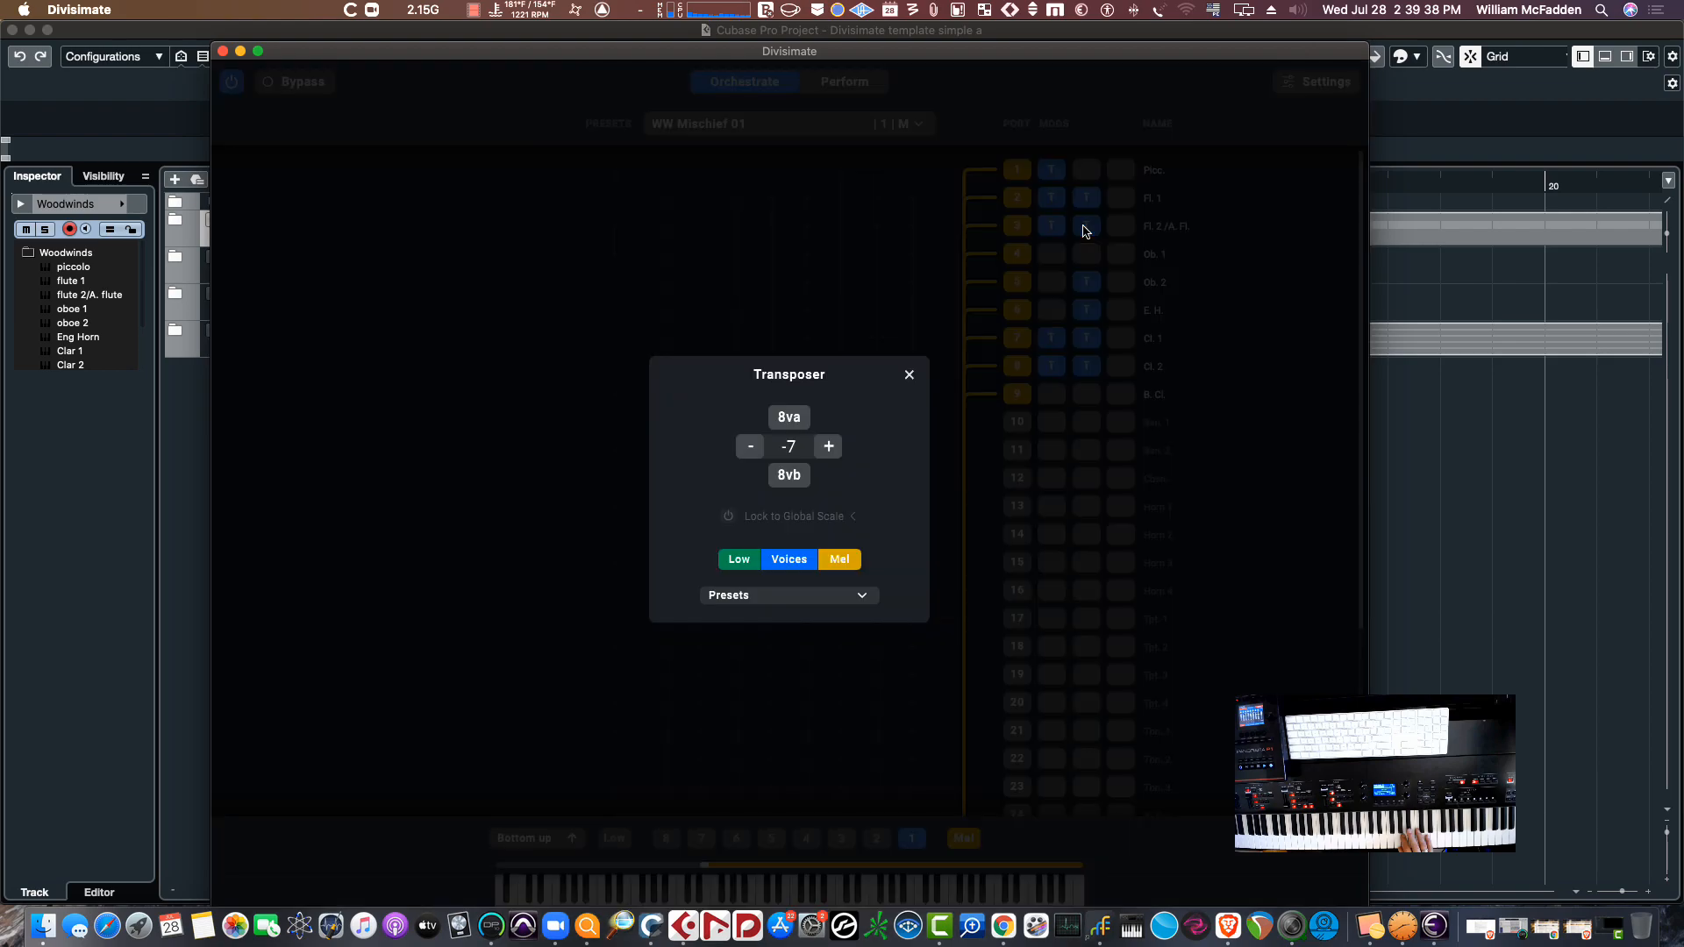
pyautogui.click(909, 375)
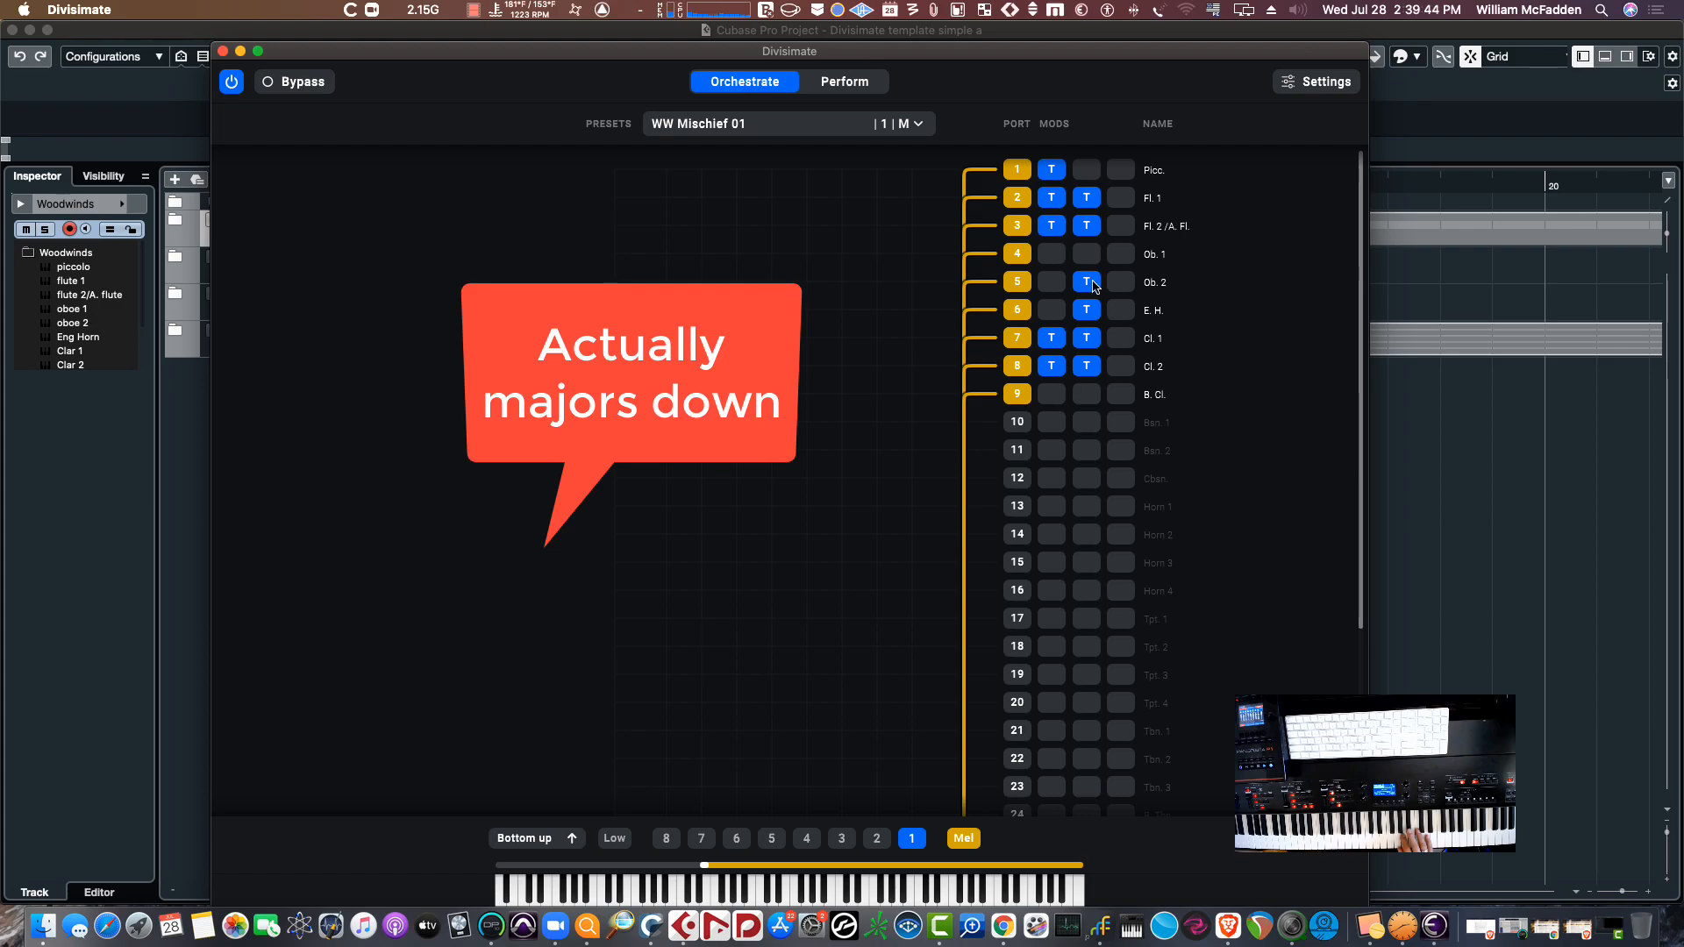
pyautogui.click(1091, 284)
pyautogui.click(909, 375)
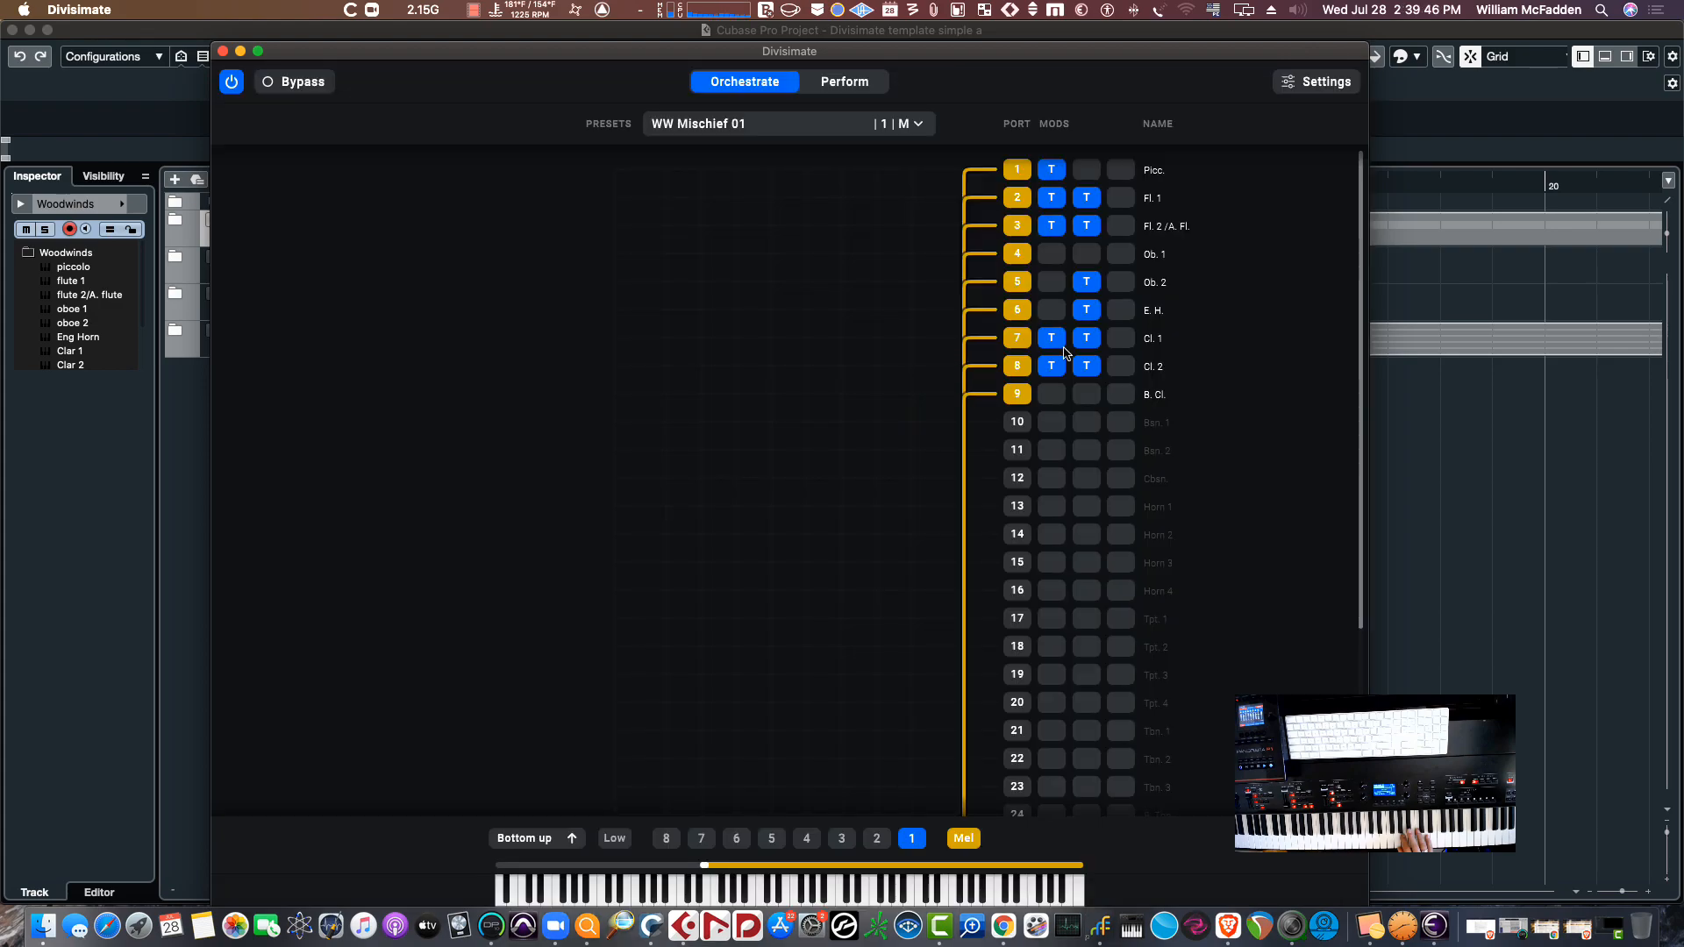
pyautogui.click(1089, 316)
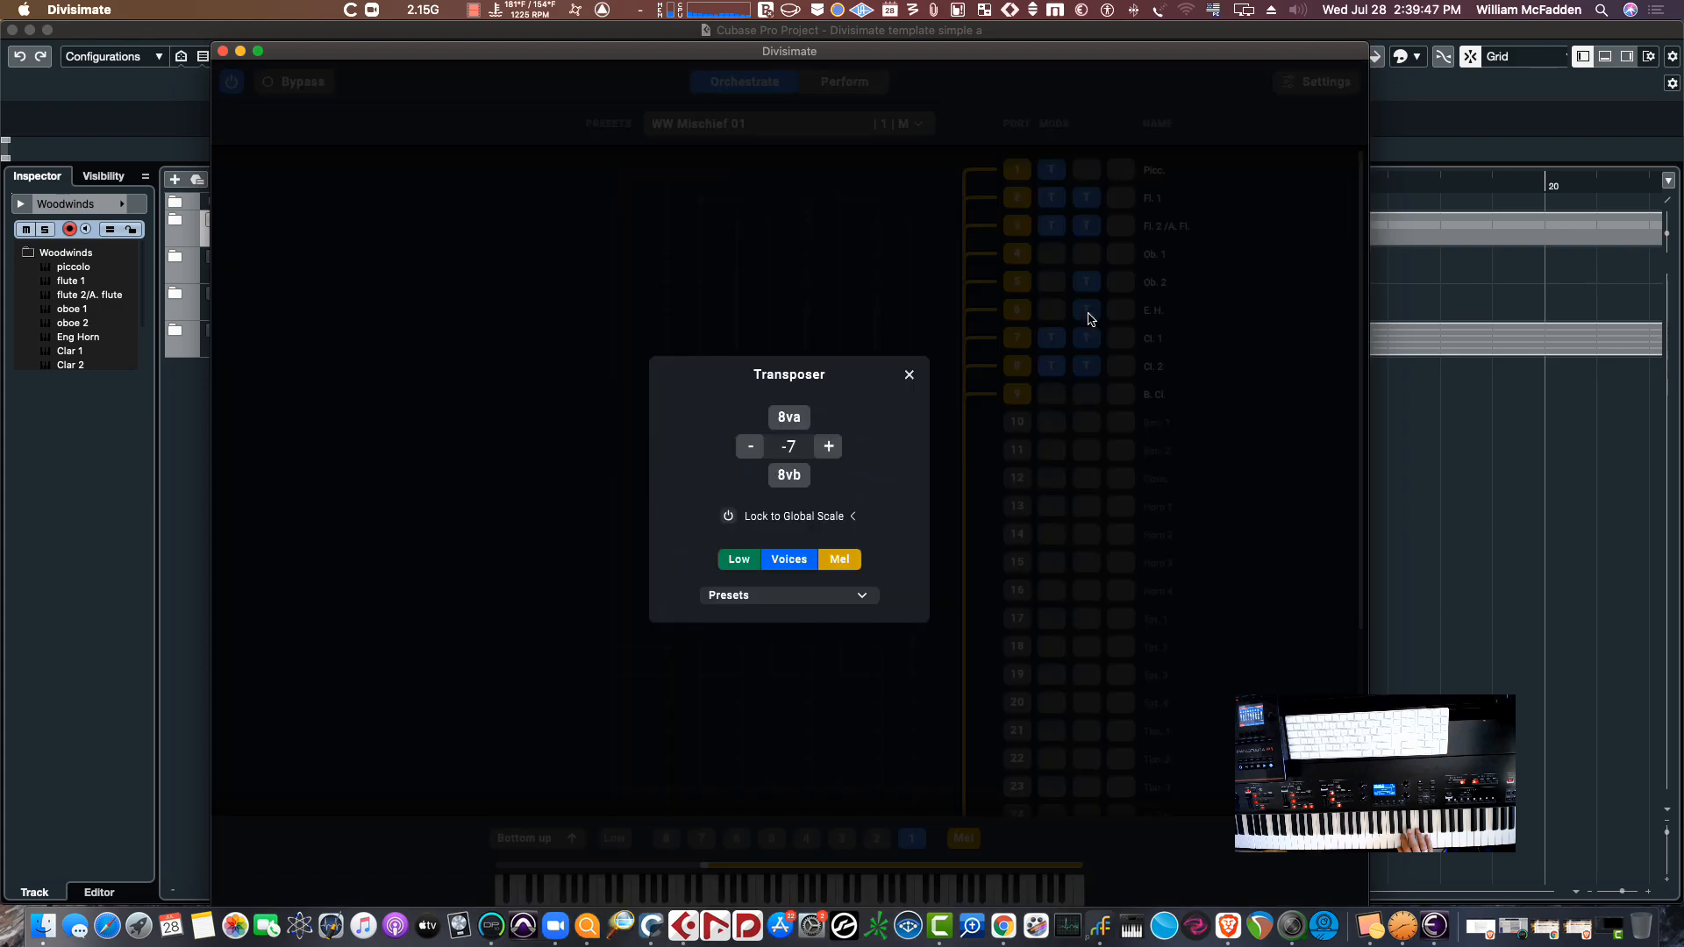
pyautogui.click(909, 376)
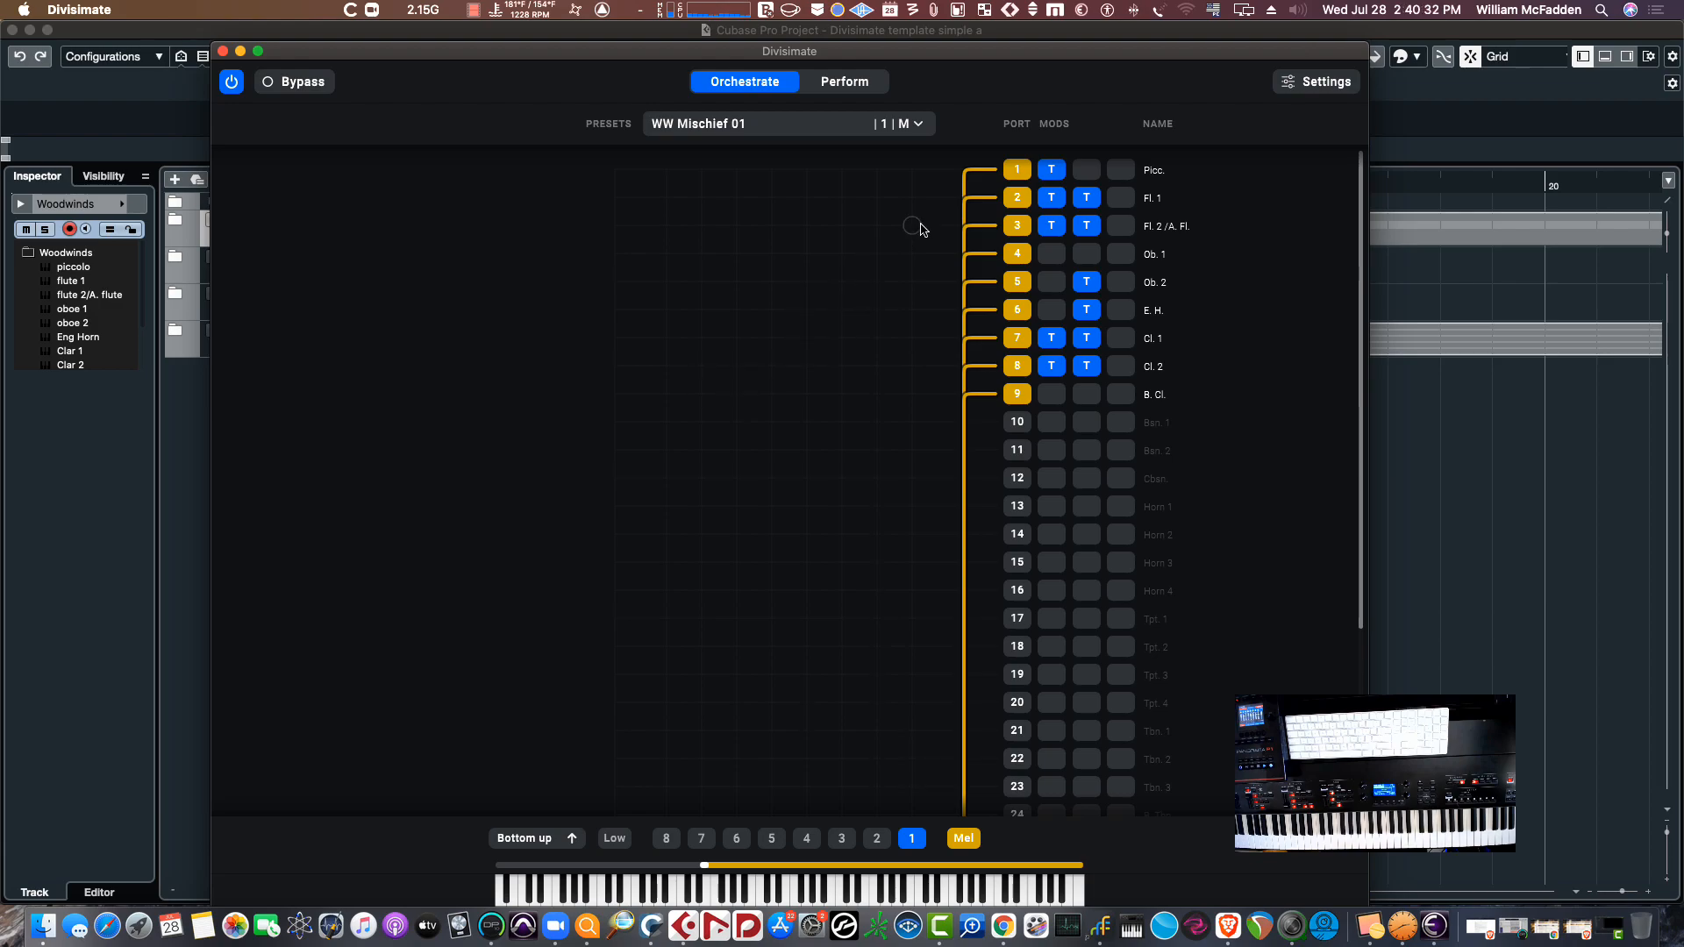
# Check which module types can be added to the empty second mod slot of the Picc. port
pyautogui.click(1085, 177)
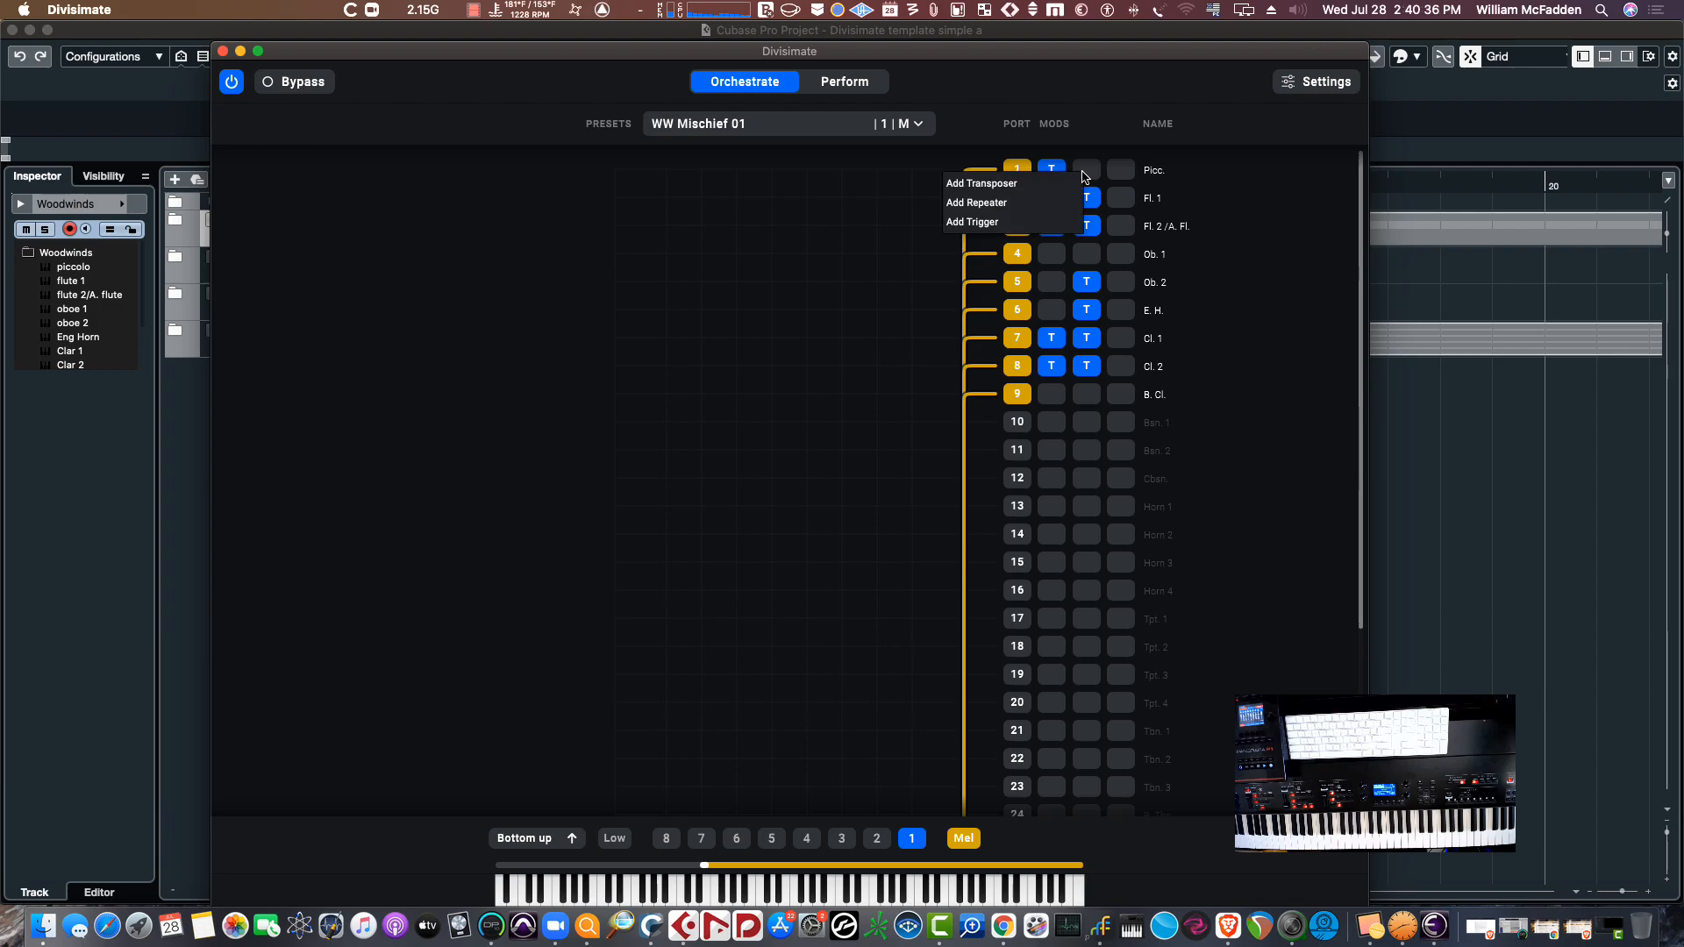
pyautogui.click(771, 226)
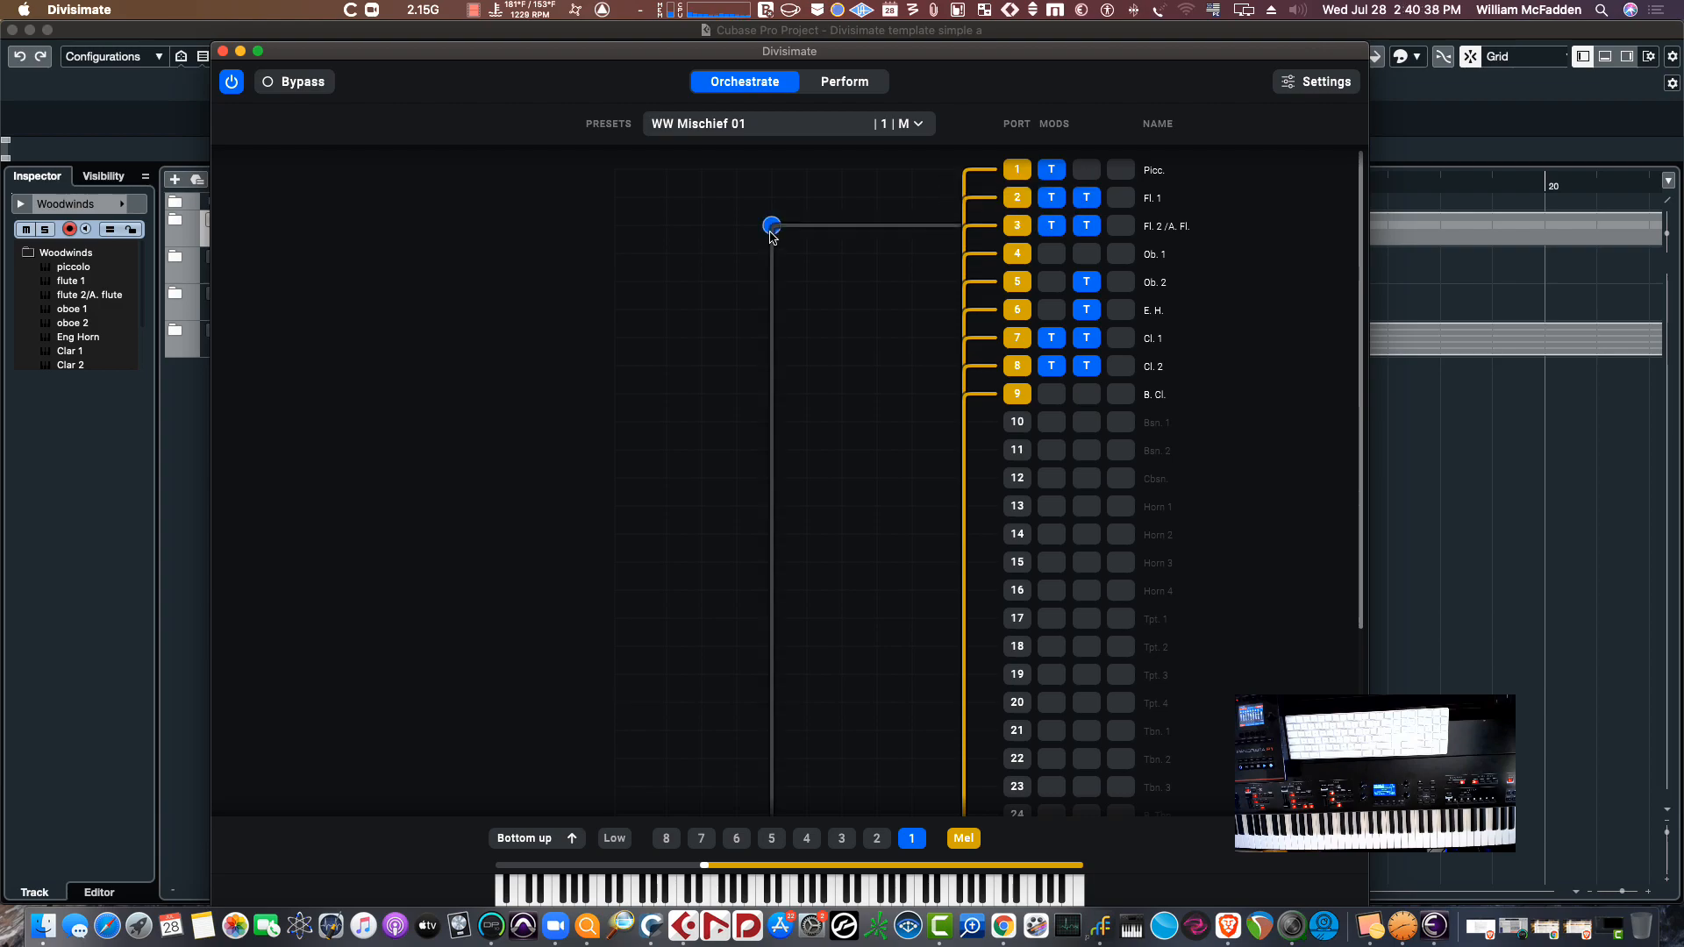
pyautogui.click(767, 230)
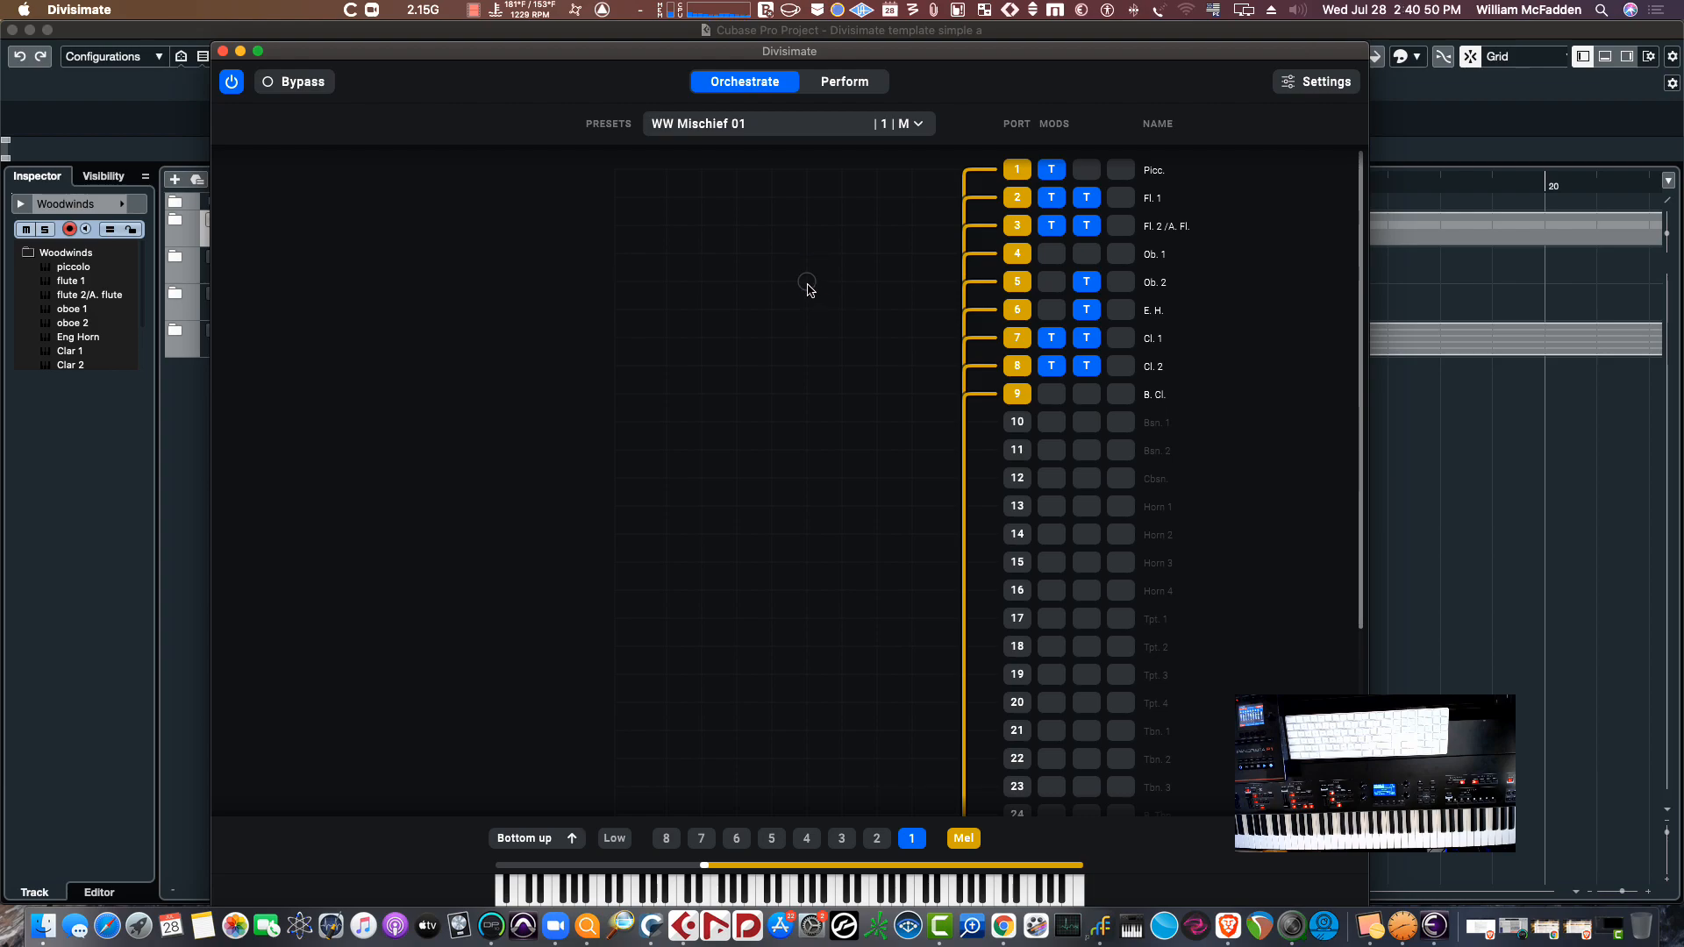
# Load the Strings (dbl. lead) preset from the fourth page of performances and display its port routing
pyautogui.click(864, 85)
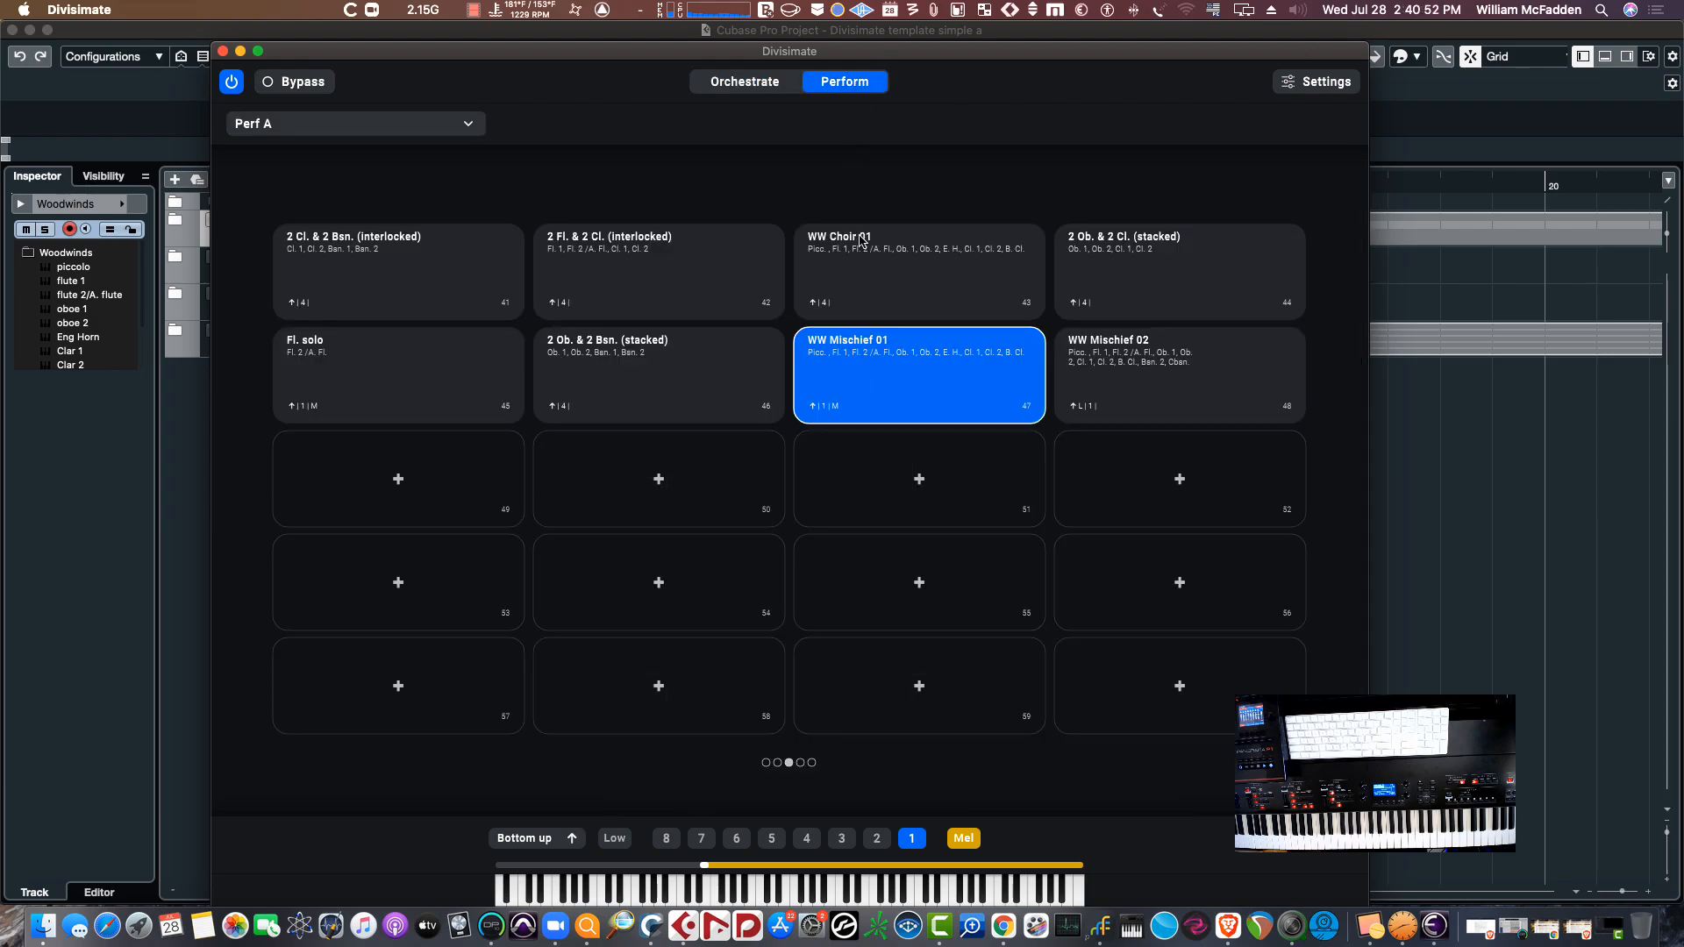
pyautogui.click(800, 763)
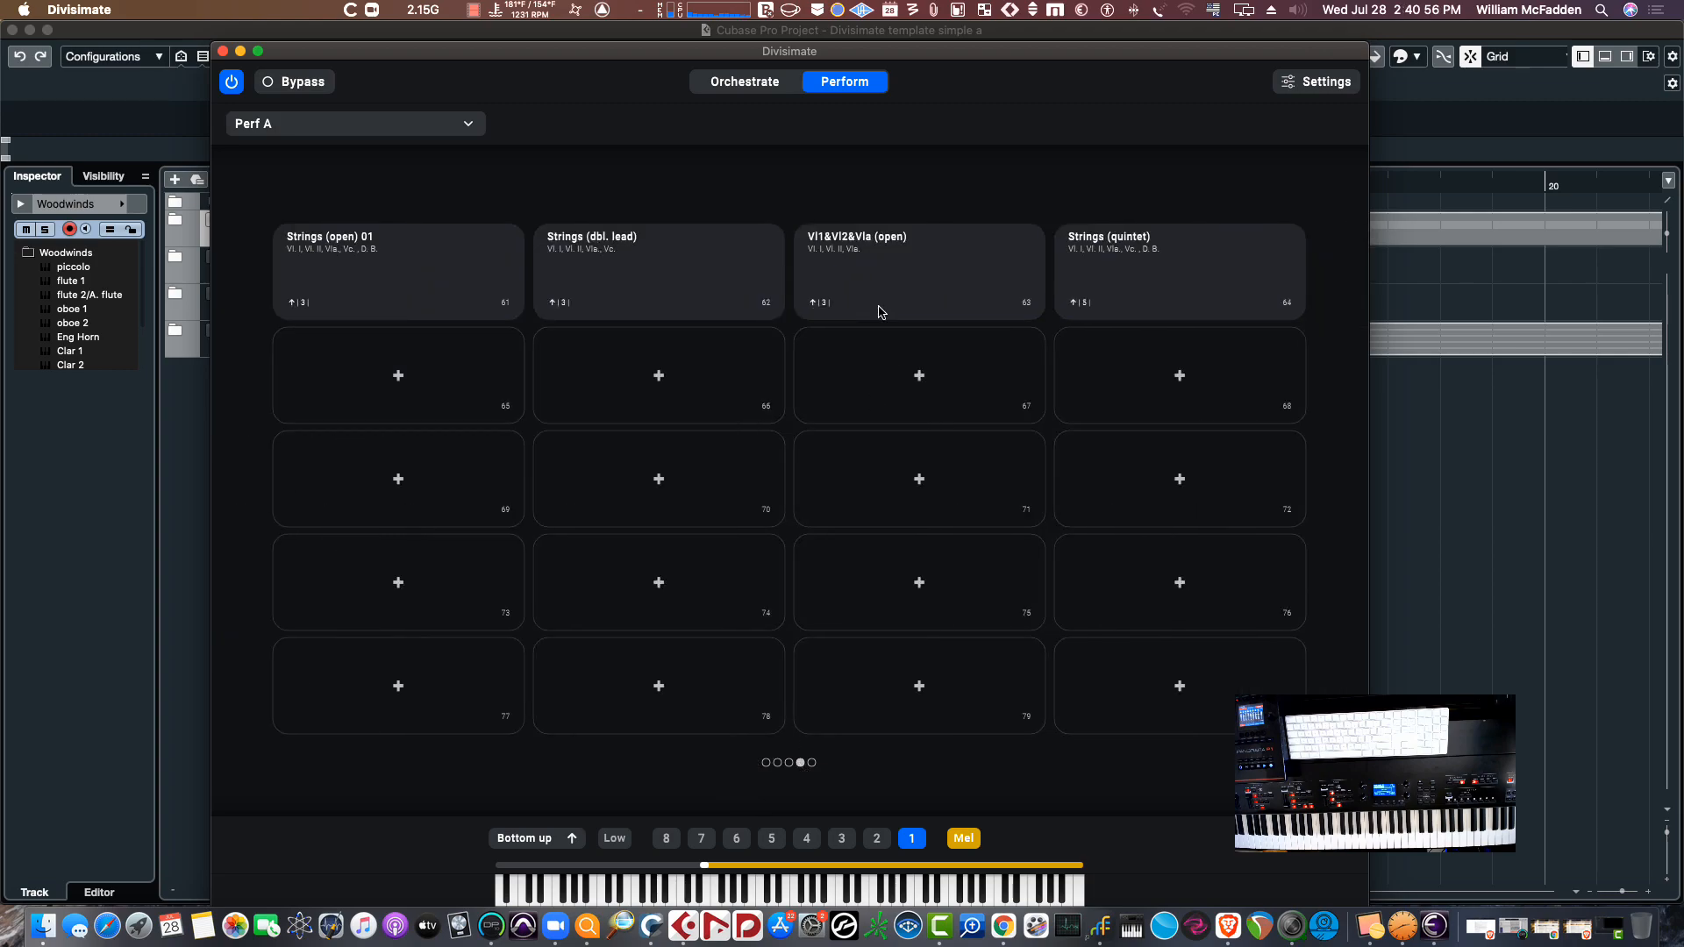
pyautogui.click(632, 281)
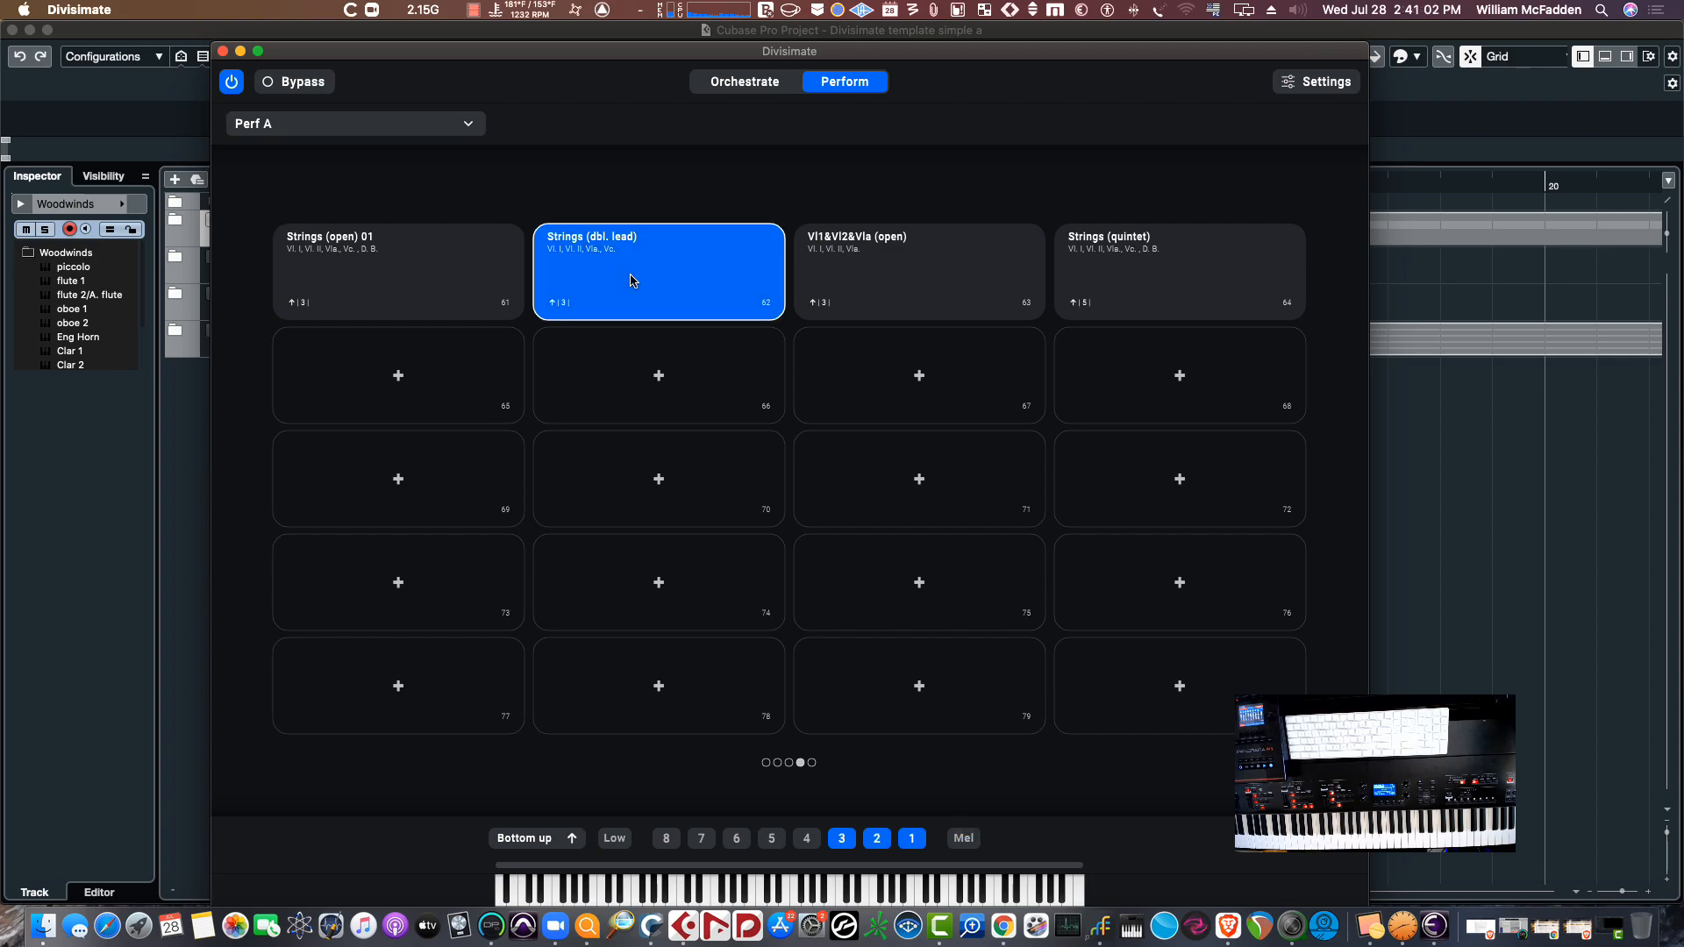
pyautogui.click(740, 84)
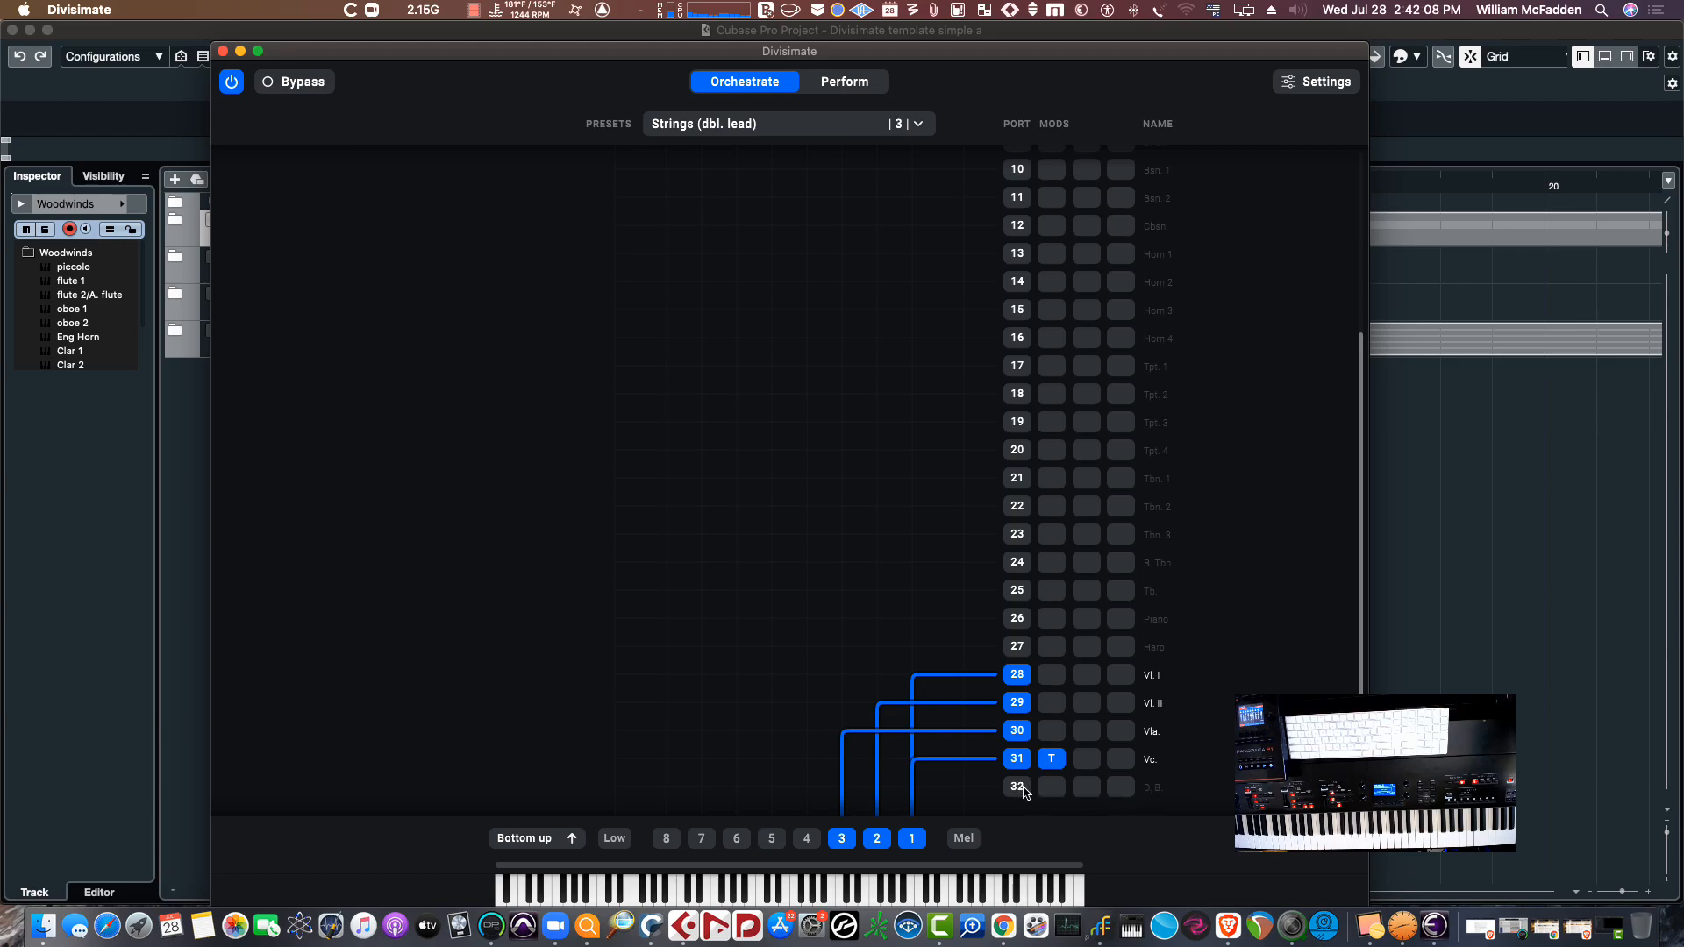
# Enable voice 4 in Strings (dbl. lead) and route it to the D. B. port 32
pyautogui.rightClick(1017, 788)
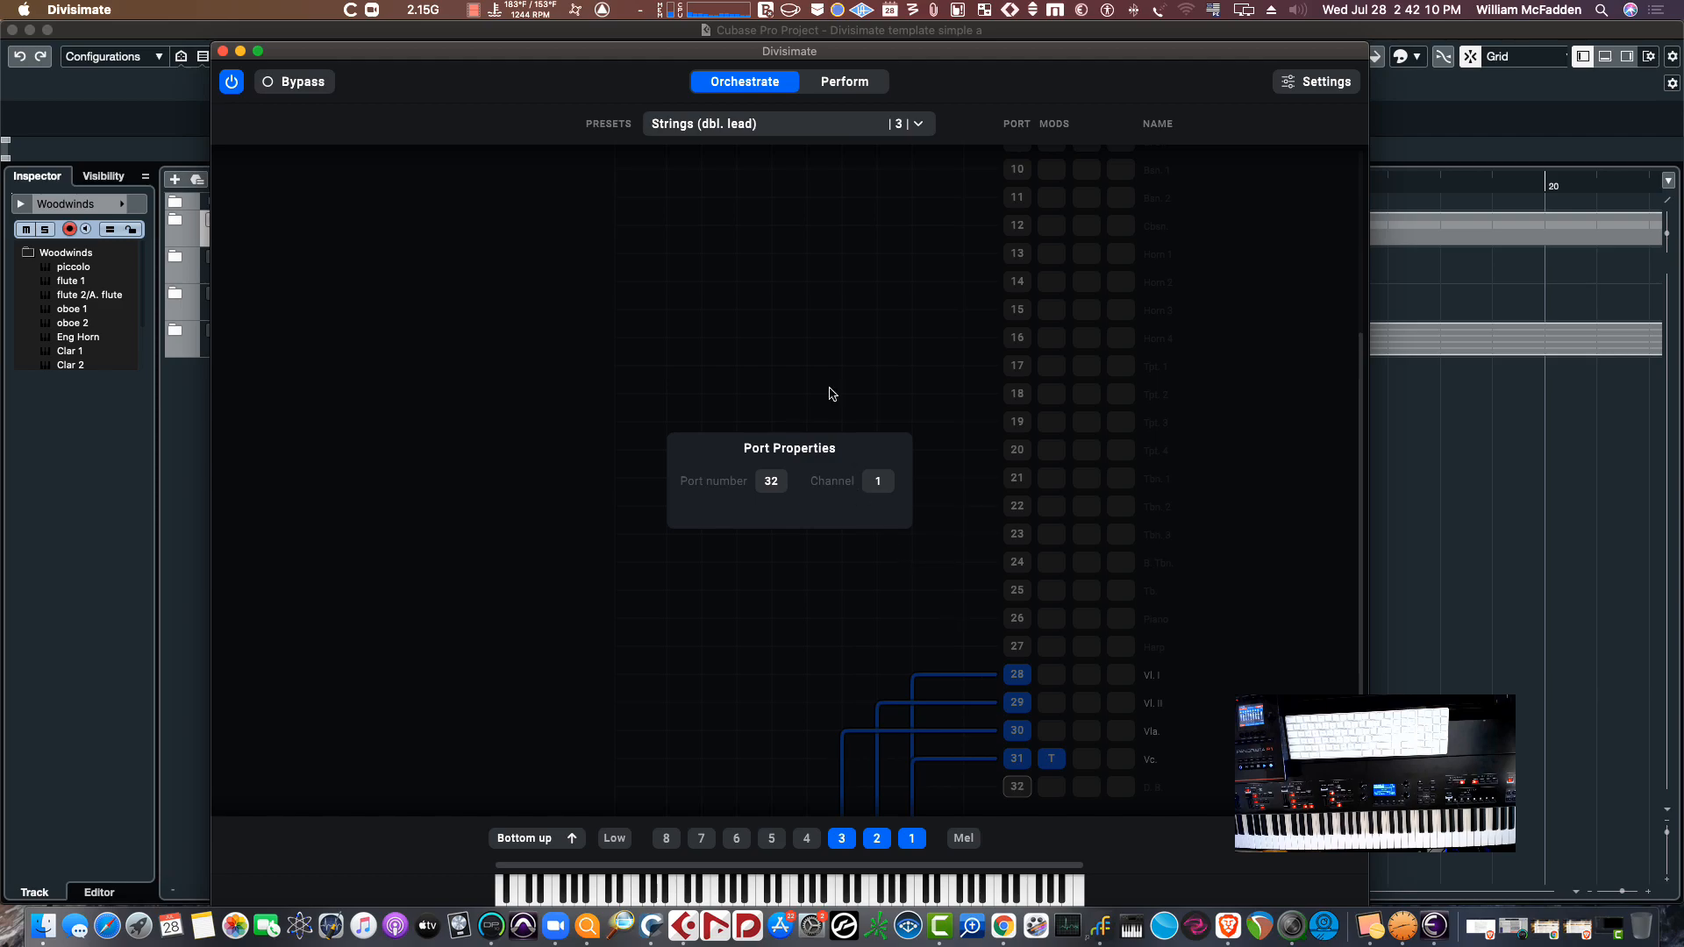
pyautogui.click(772, 283)
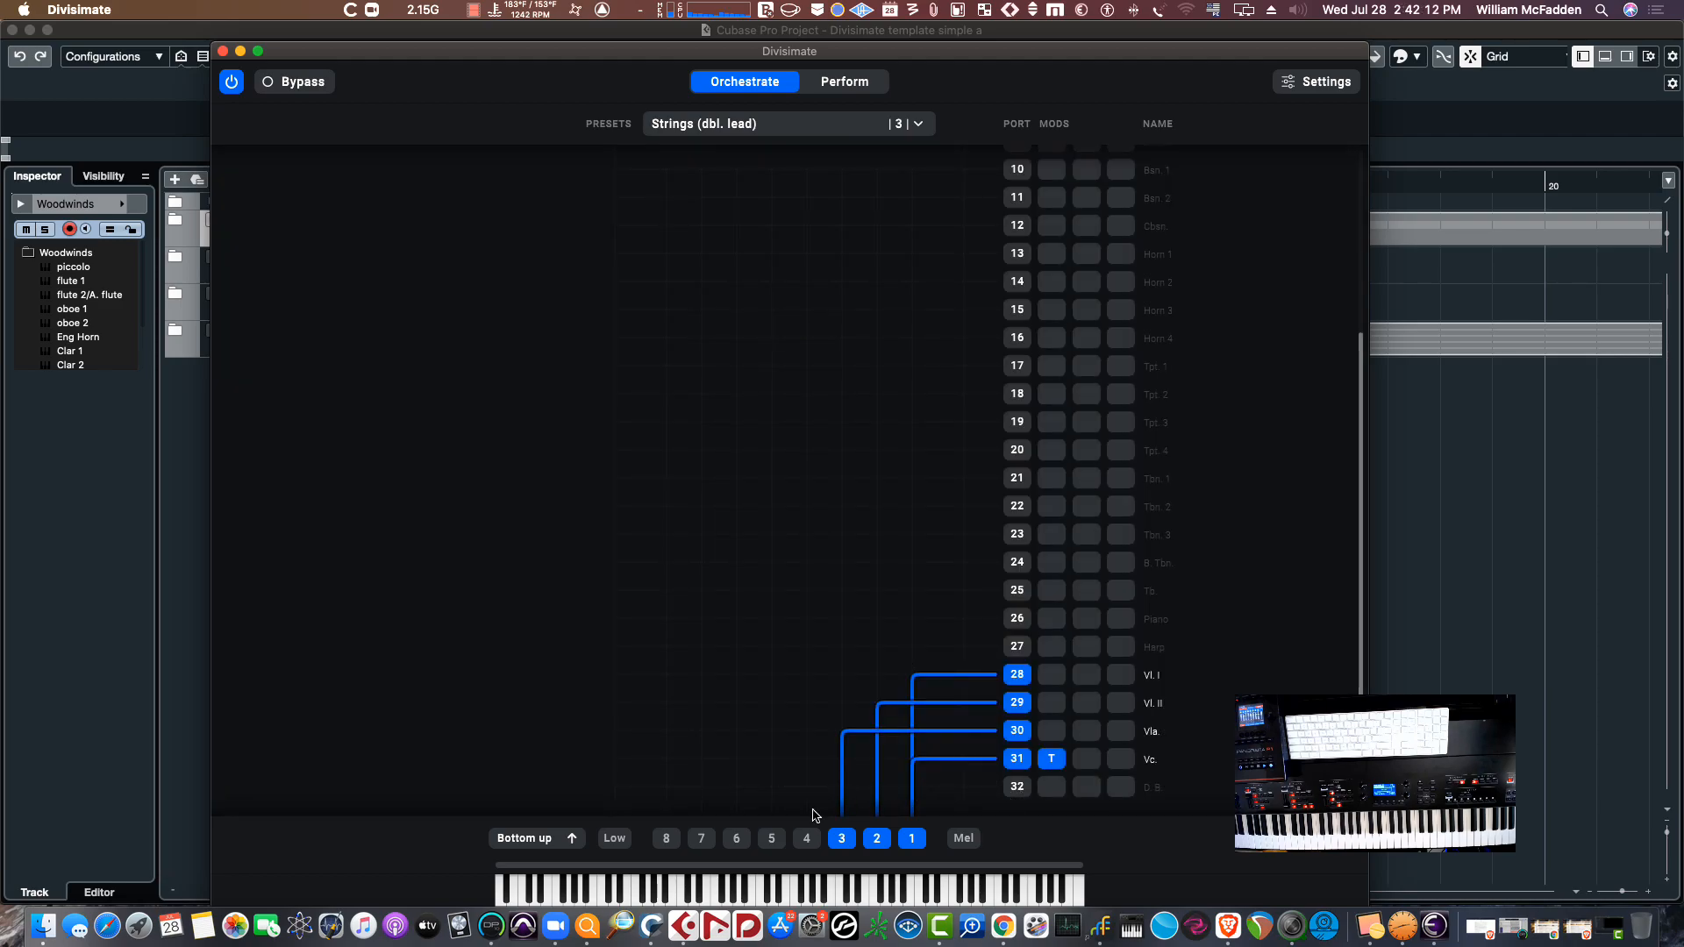
pyautogui.click(807, 839)
pyautogui.click(807, 794)
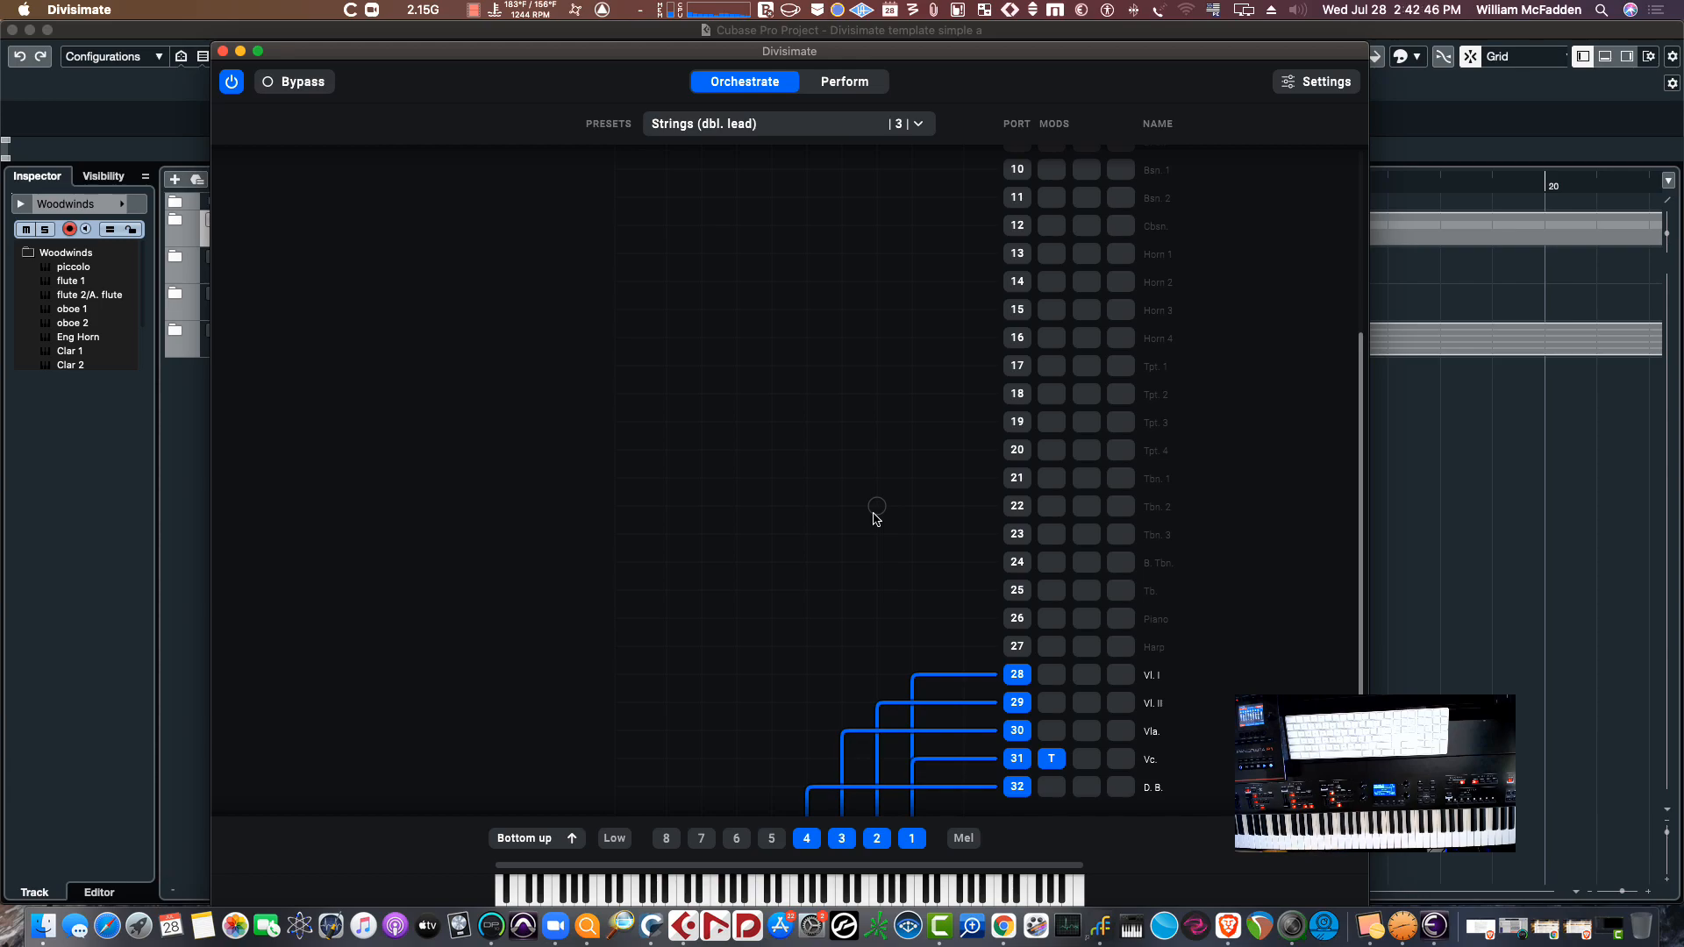
# Enable the melody voice and route it to the Horn 1 to Horn 4 ports
pyautogui.click(964, 838)
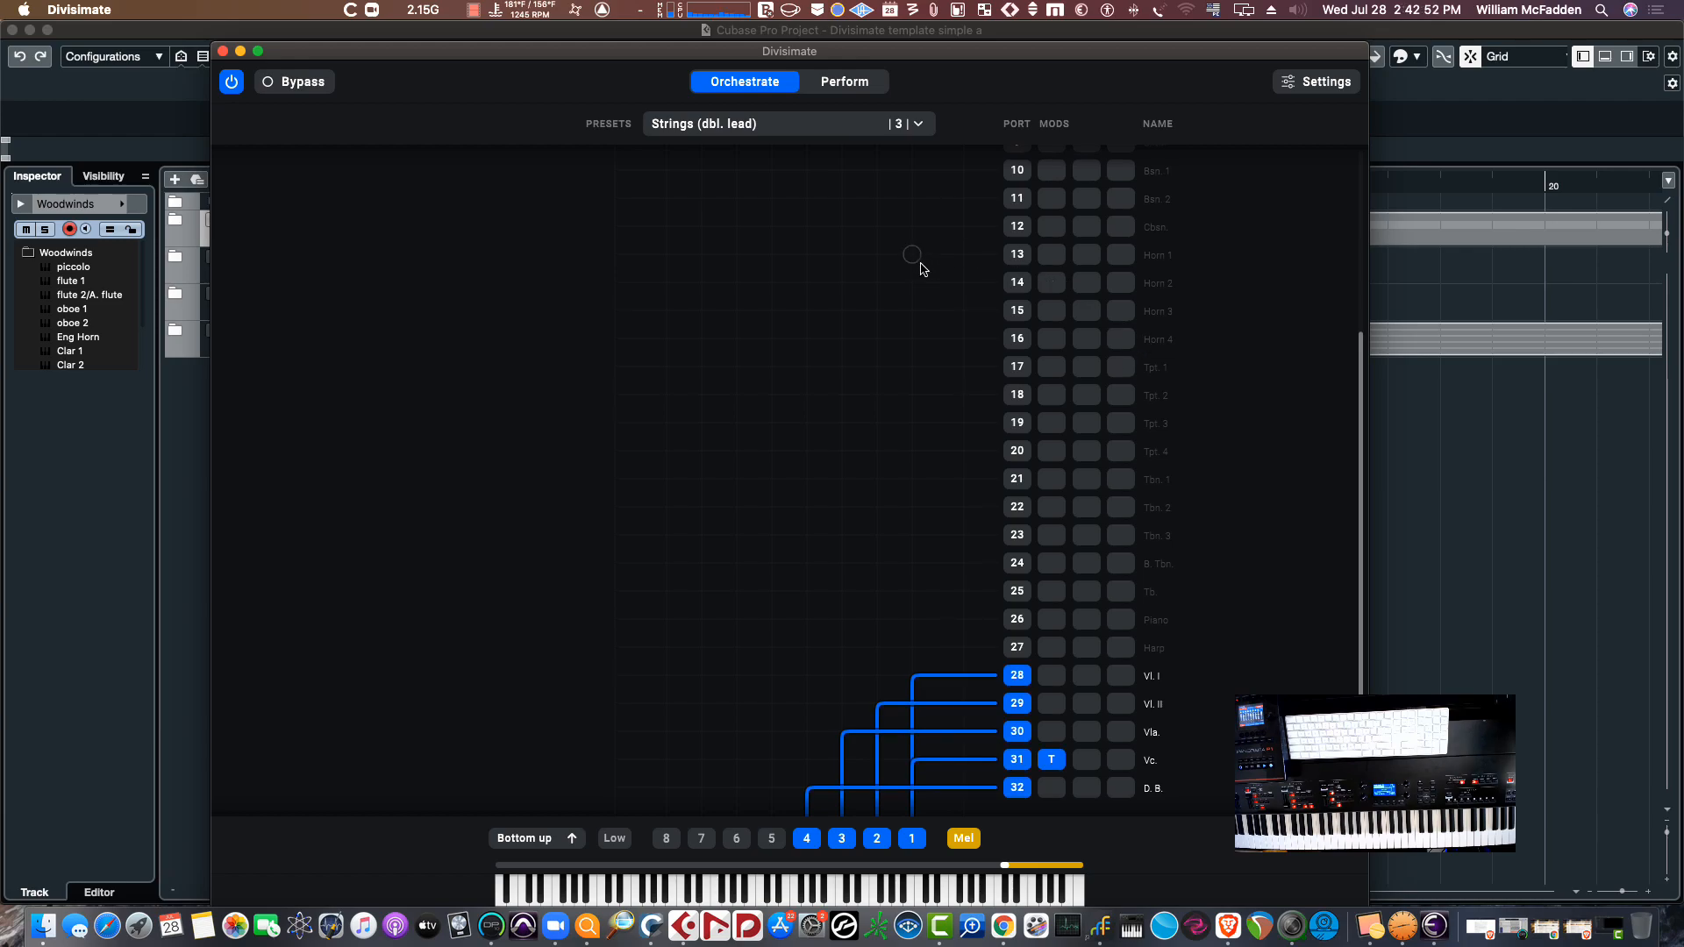
pyautogui.scroll(1, 917, 267)
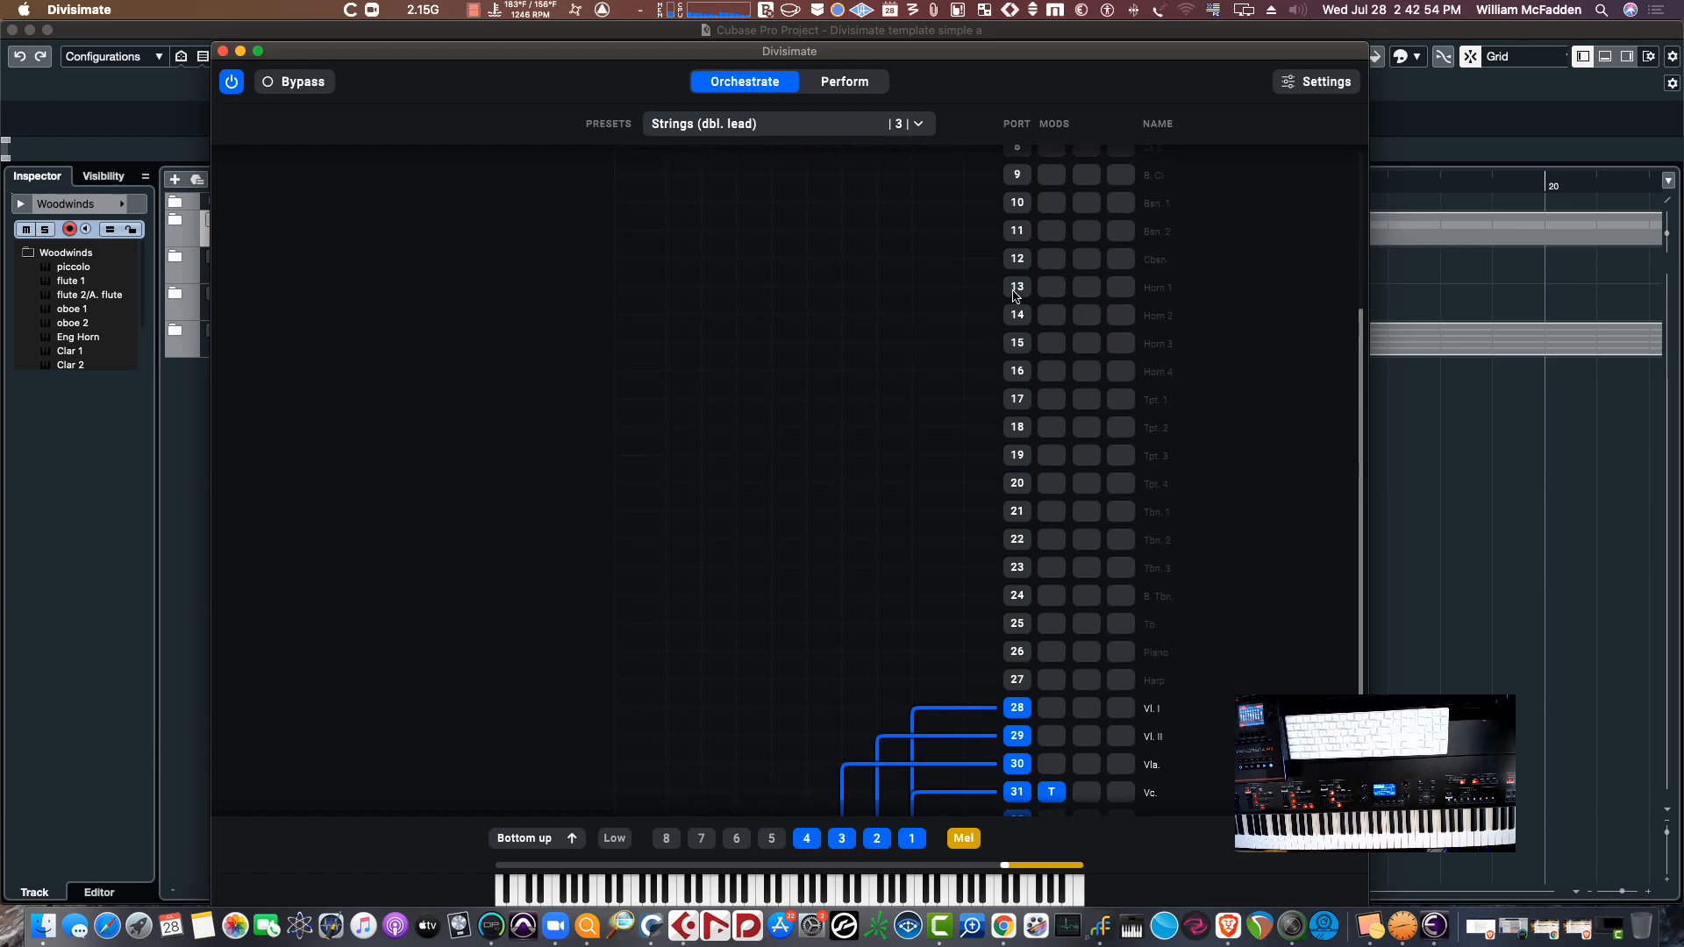
pyautogui.click(978, 293)
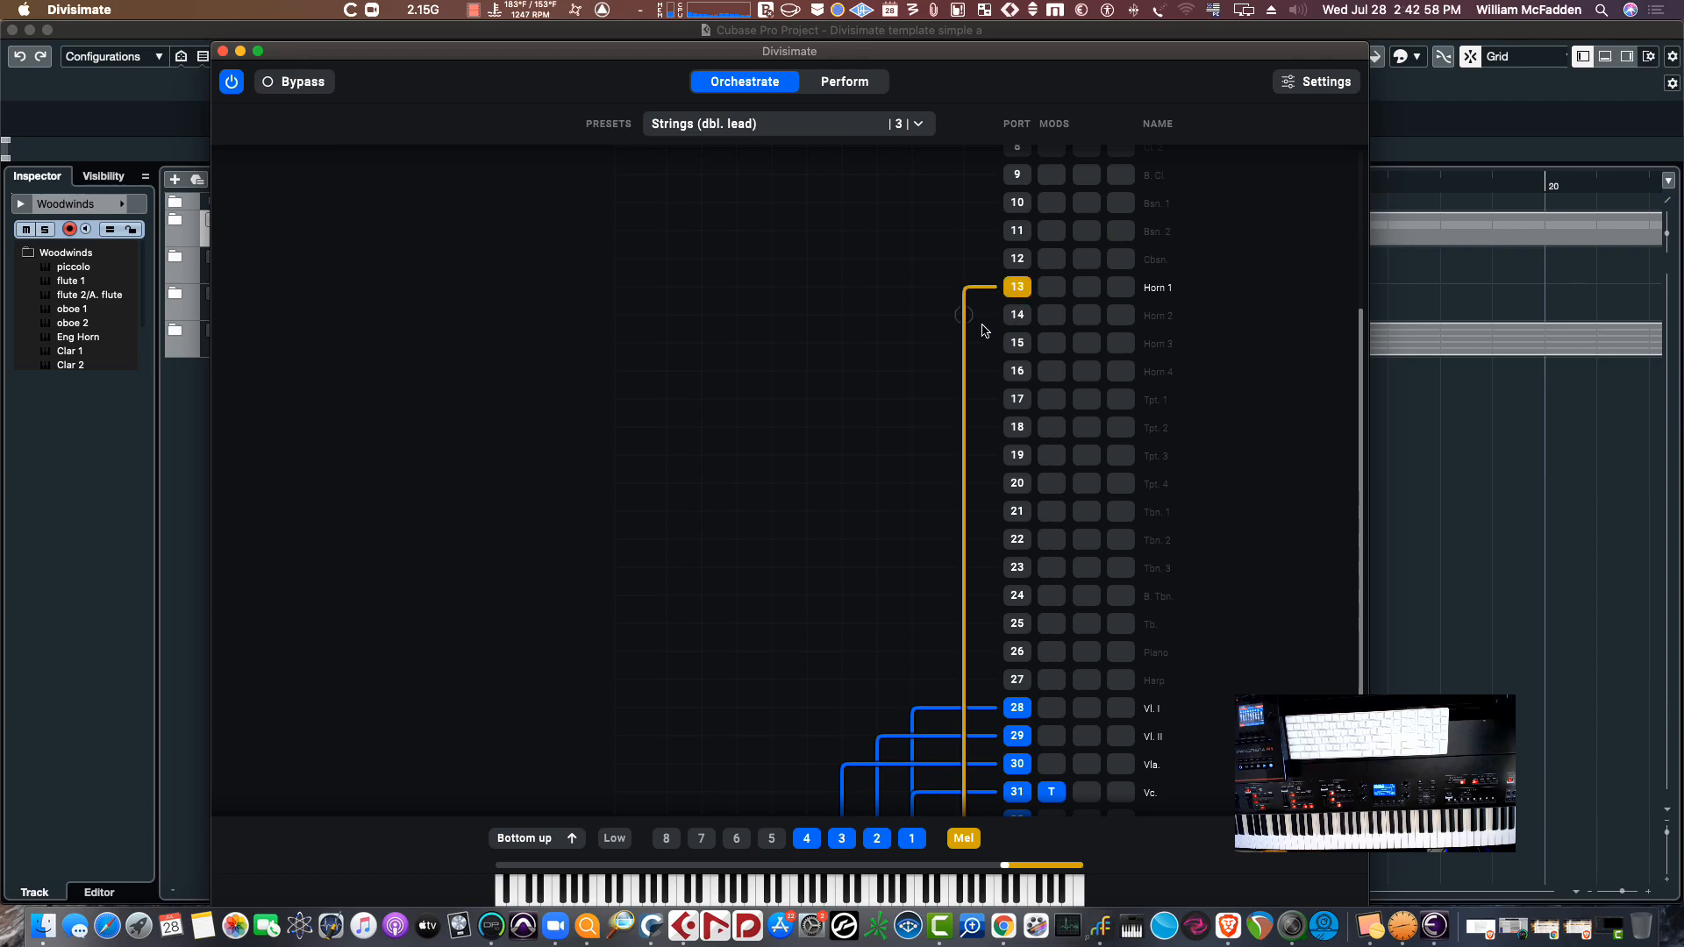
pyautogui.click(969, 318)
pyautogui.click(970, 346)
pyautogui.click(970, 378)
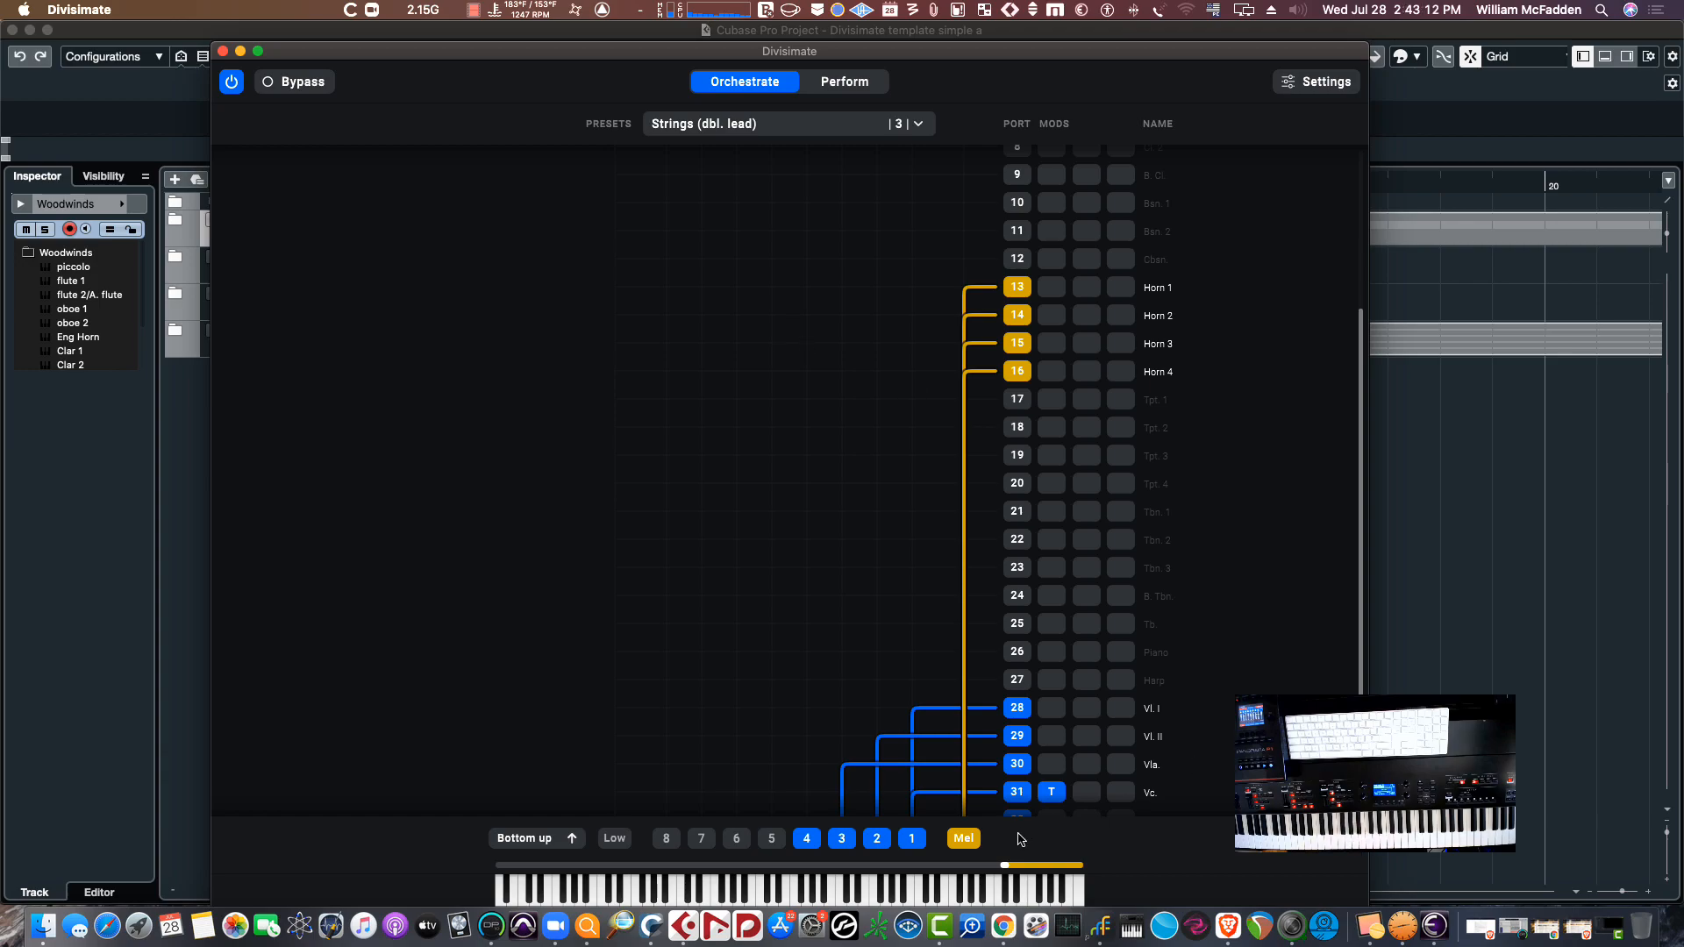
# Lower the melody split point so its key range begins at about the middle of the keyboard
pyautogui.moveTo(1004, 866); pyautogui.dragTo(829, 870)
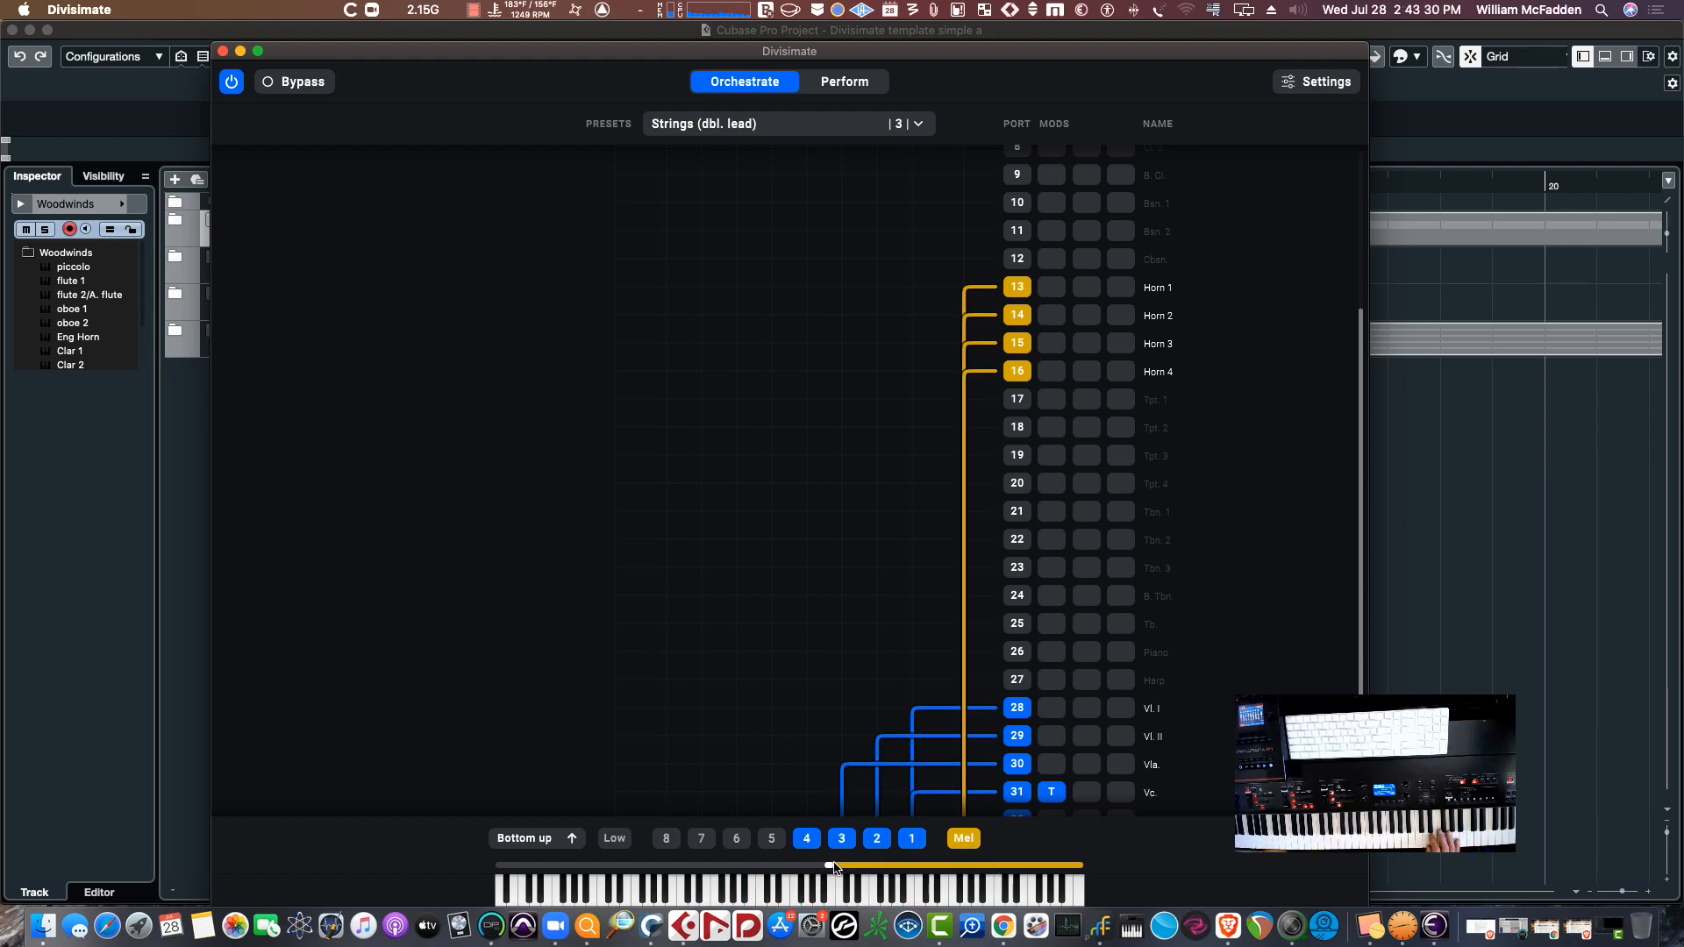
pyautogui.moveTo(831, 867); pyautogui.dragTo(795, 866)
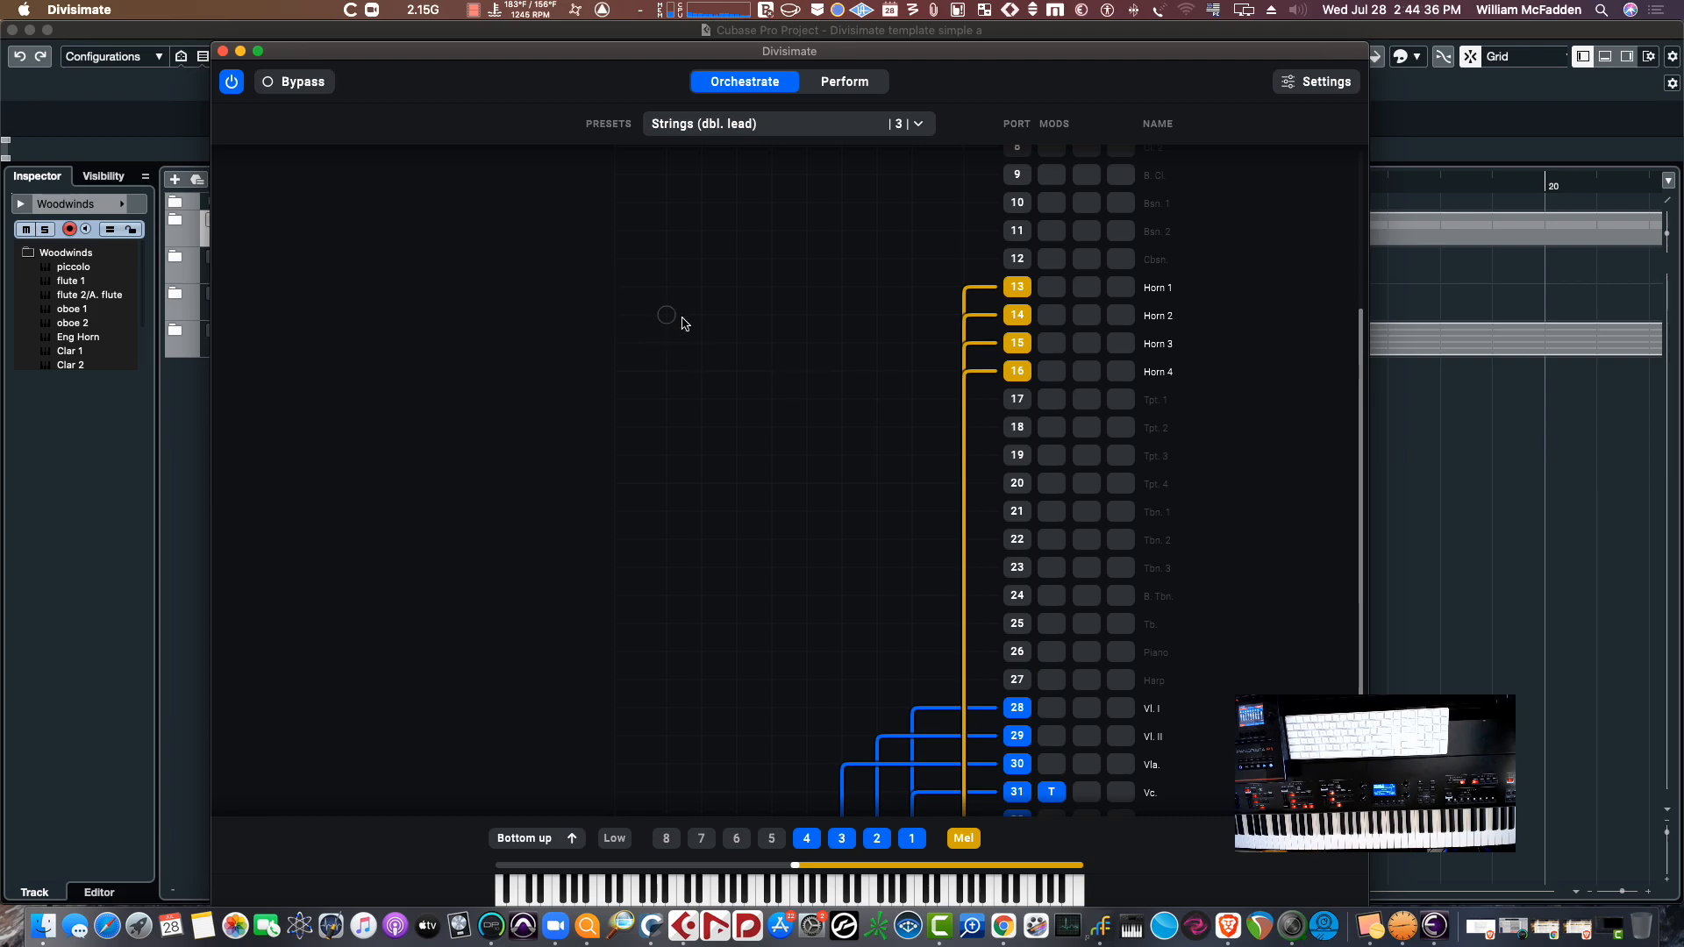
# Browse the Brass and Mixed folders of the SWAM Orchestra presets for the empty performance slot 65
pyautogui.click(850, 84)
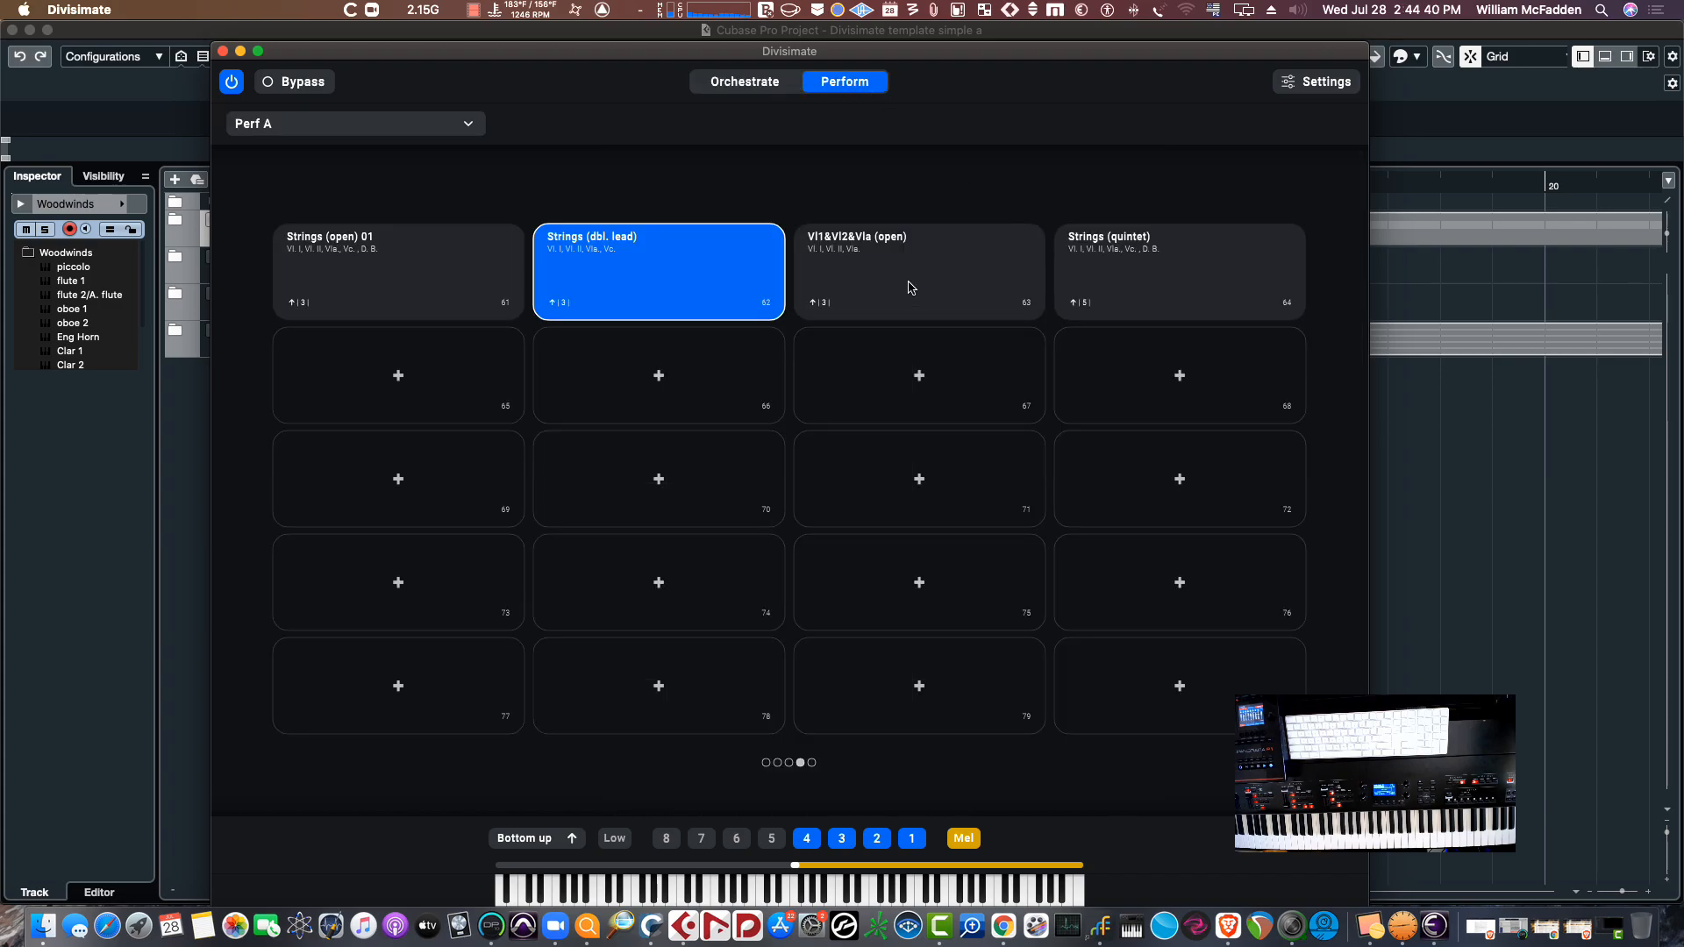
pyautogui.click(402, 379)
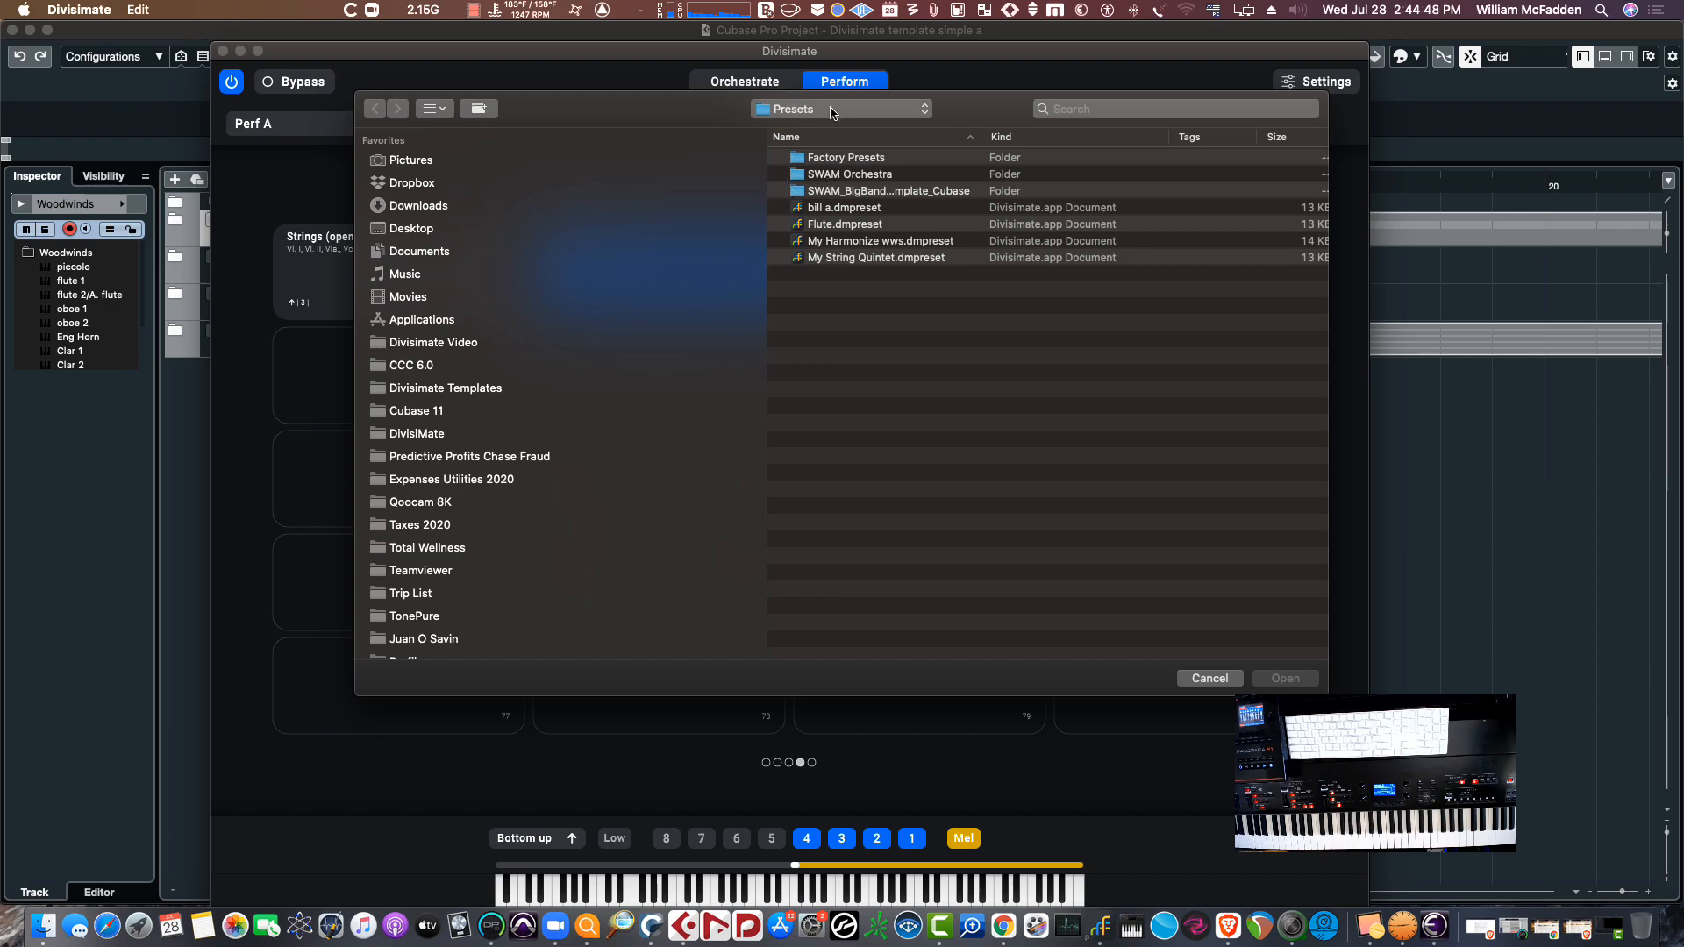
pyautogui.doubleClick(803, 173)
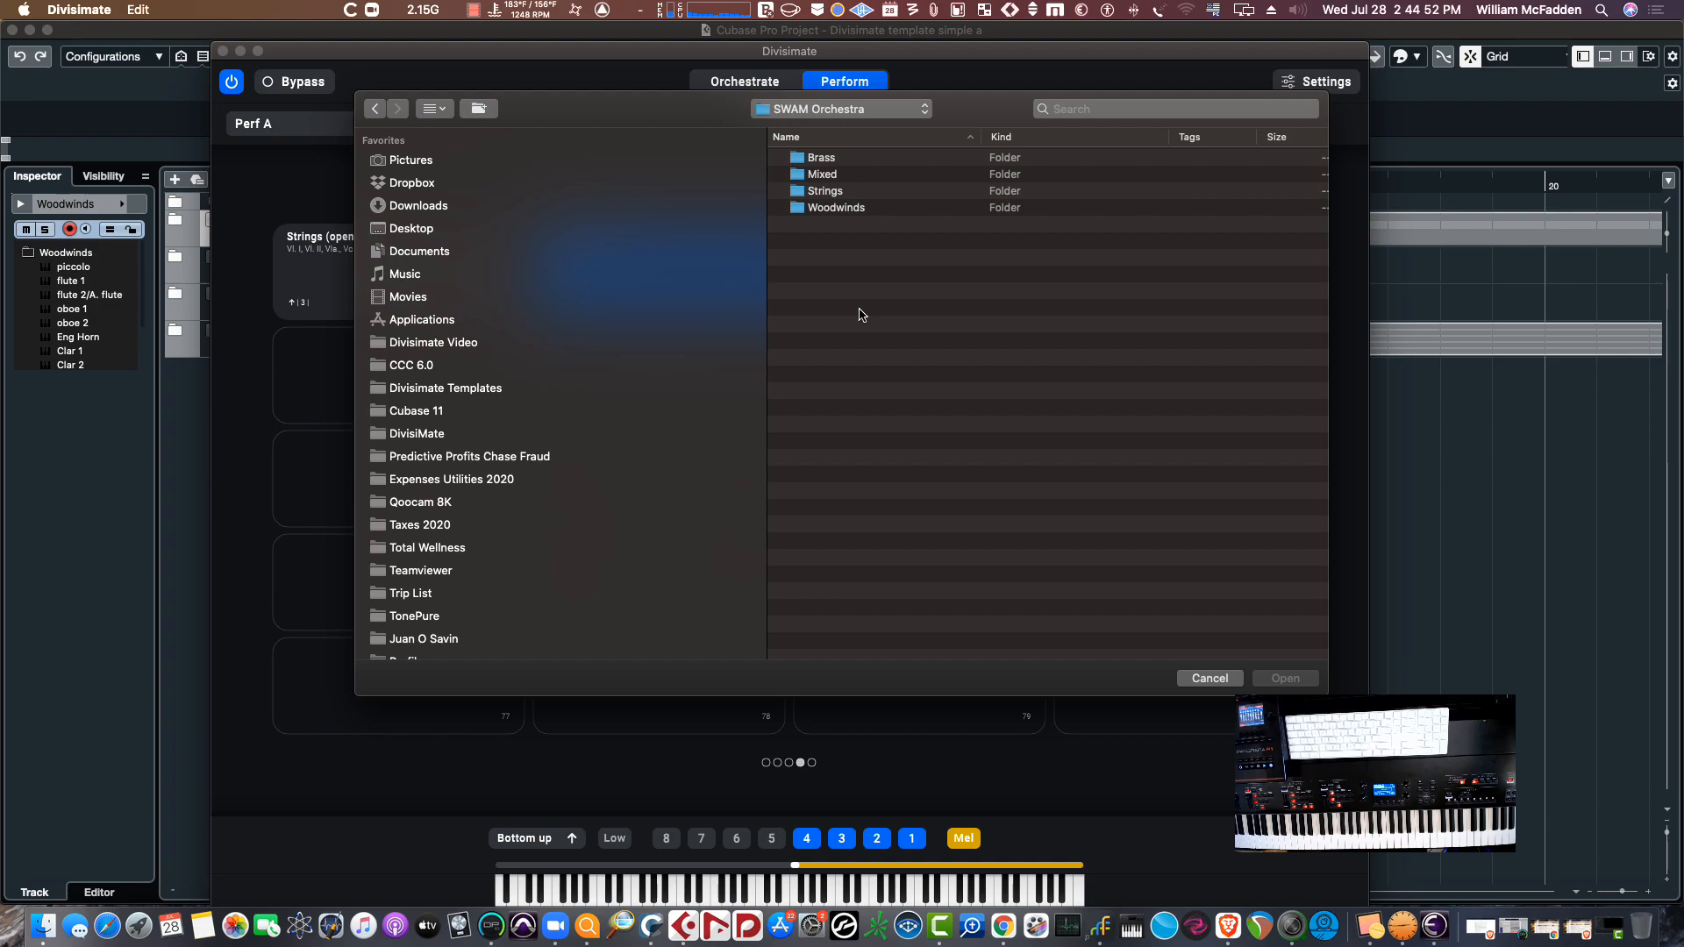
pyautogui.doubleClick(823, 159)
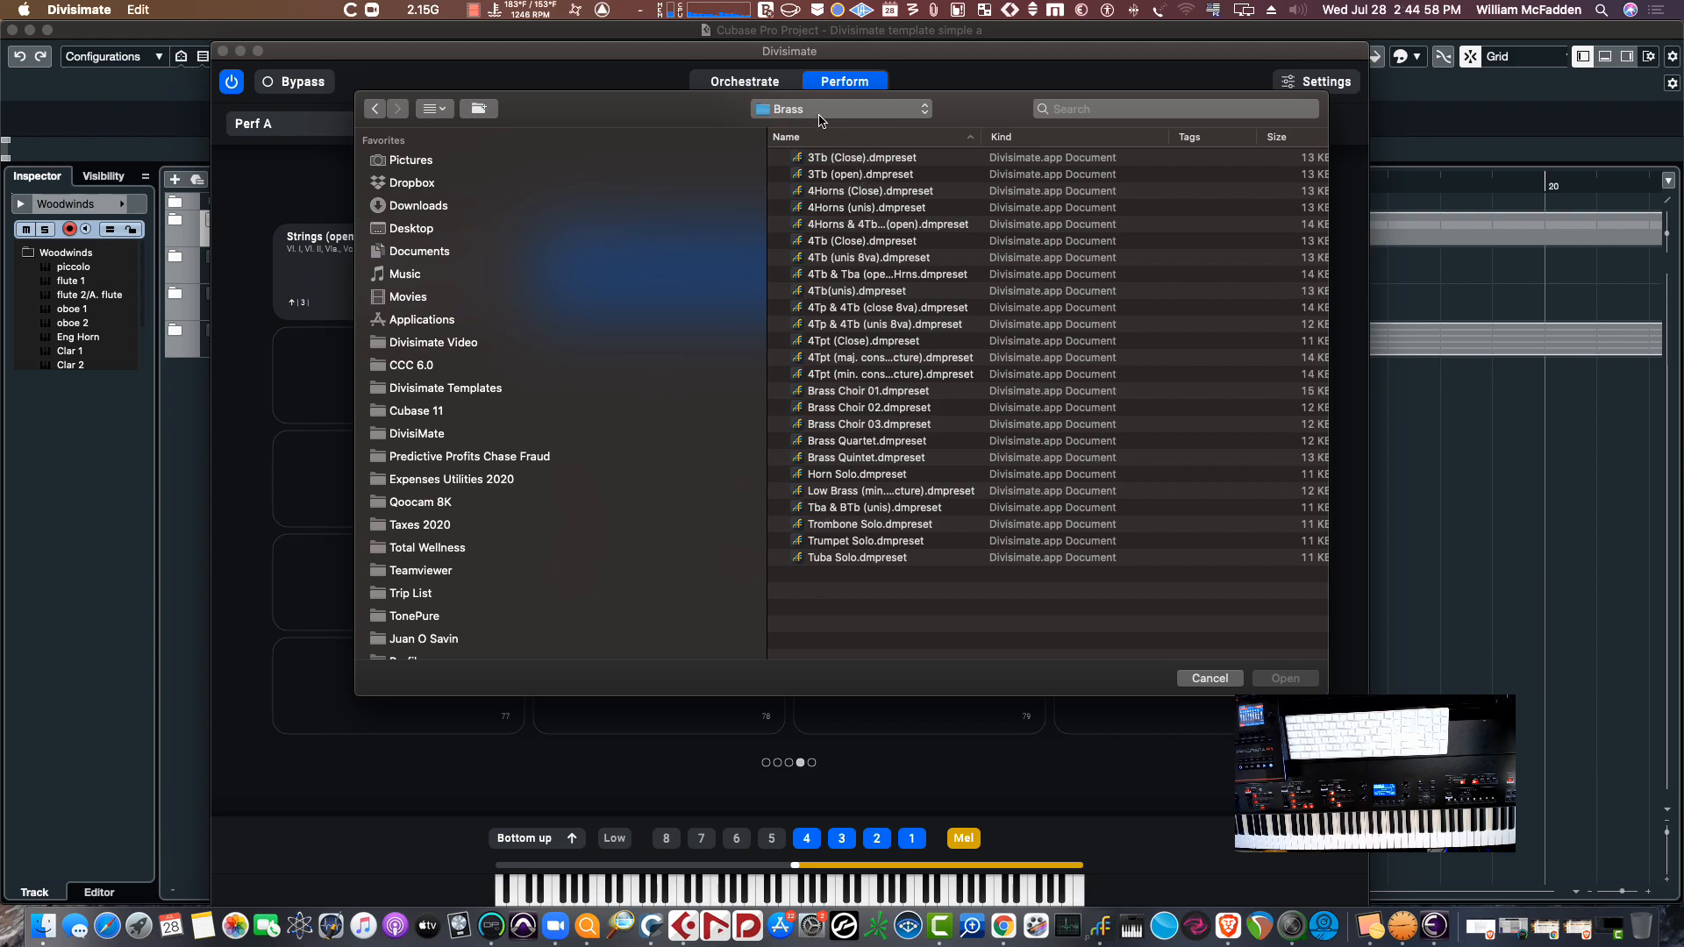
pyautogui.click(376, 109)
pyautogui.doubleClick(808, 176)
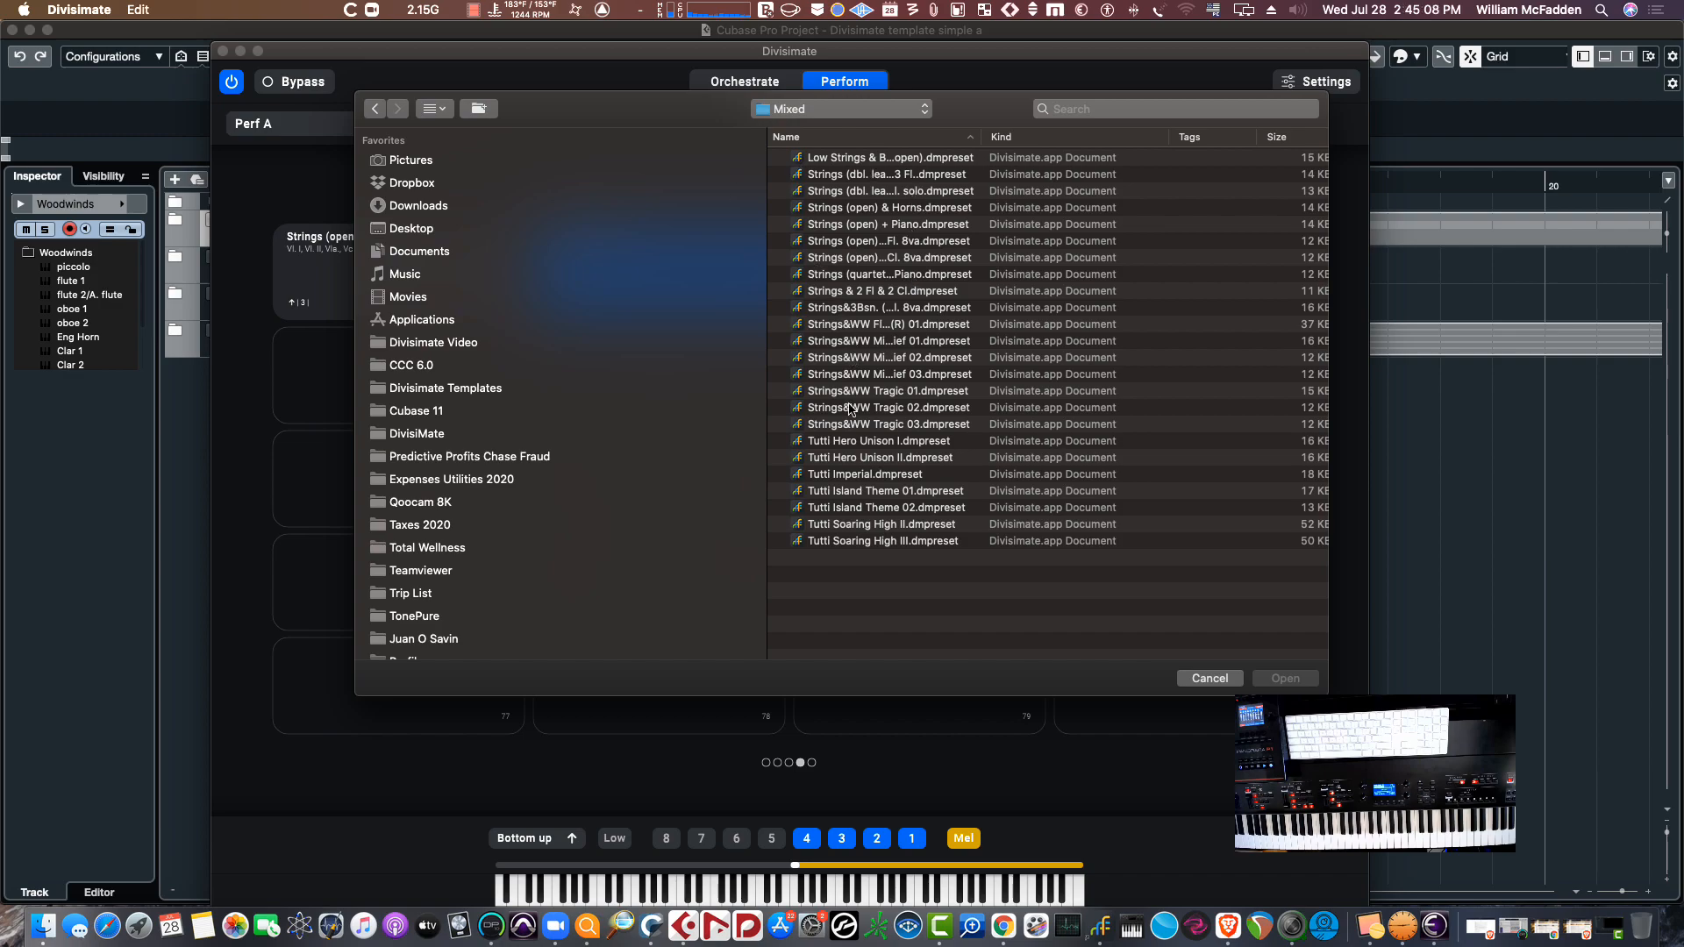
pyautogui.click(379, 108)
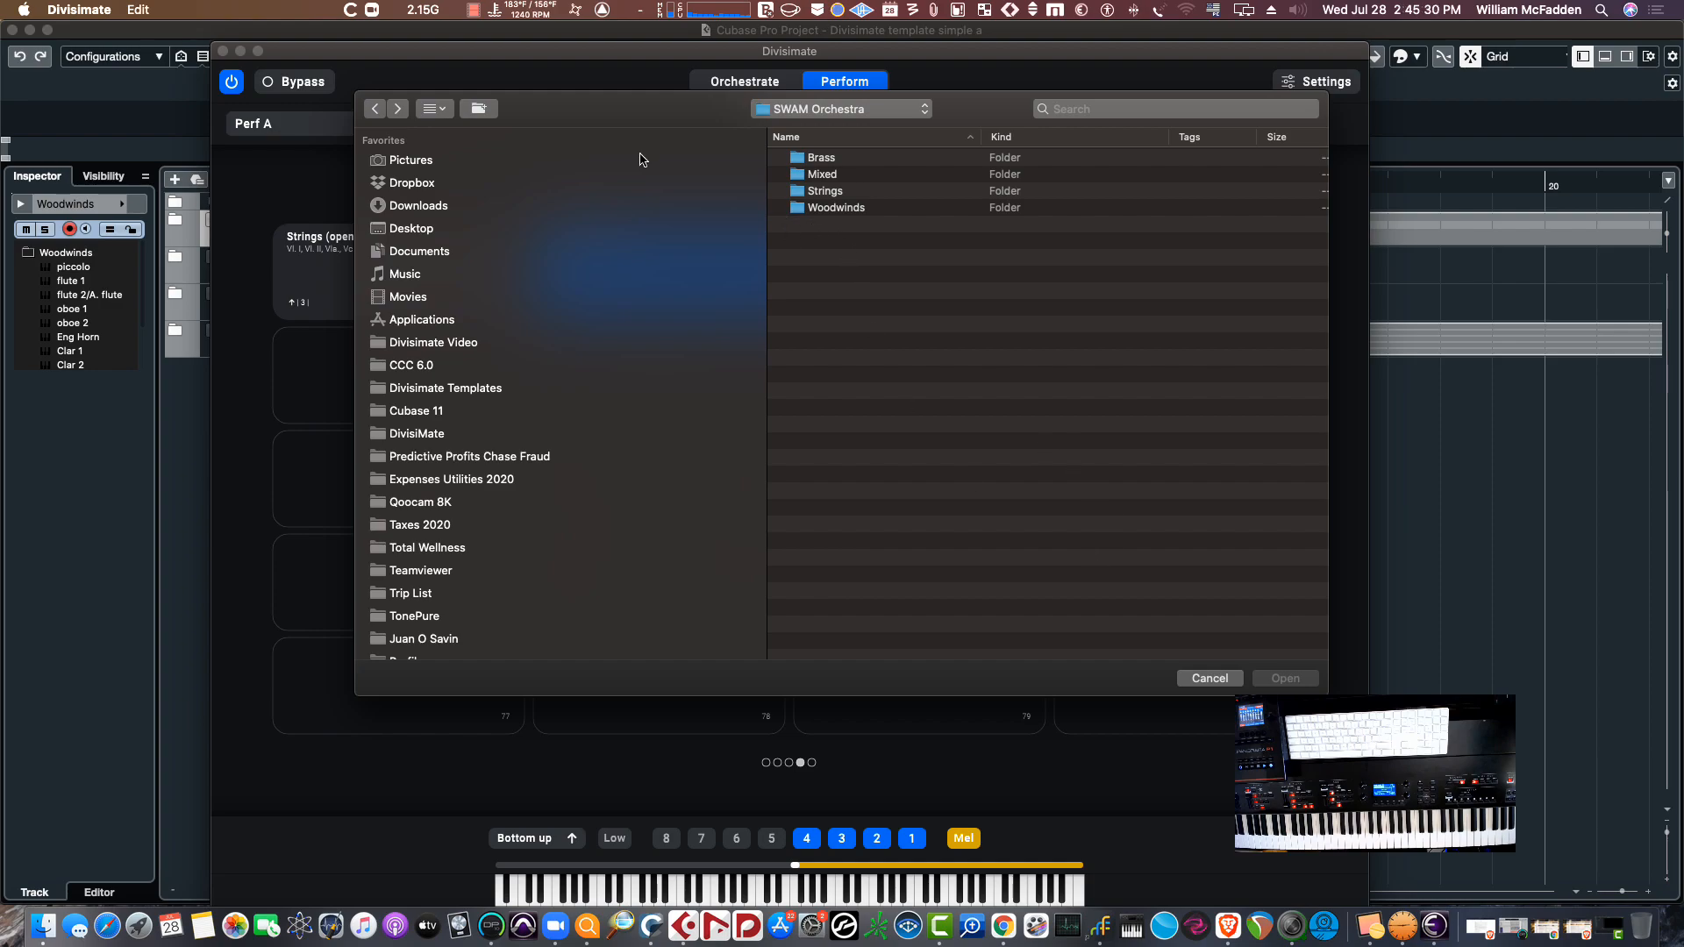
# Review the Big Band presets in the SWAM BigBand template's Divisimate Presets folder and leave slot 65 without loading one
pyautogui.click(374, 107)
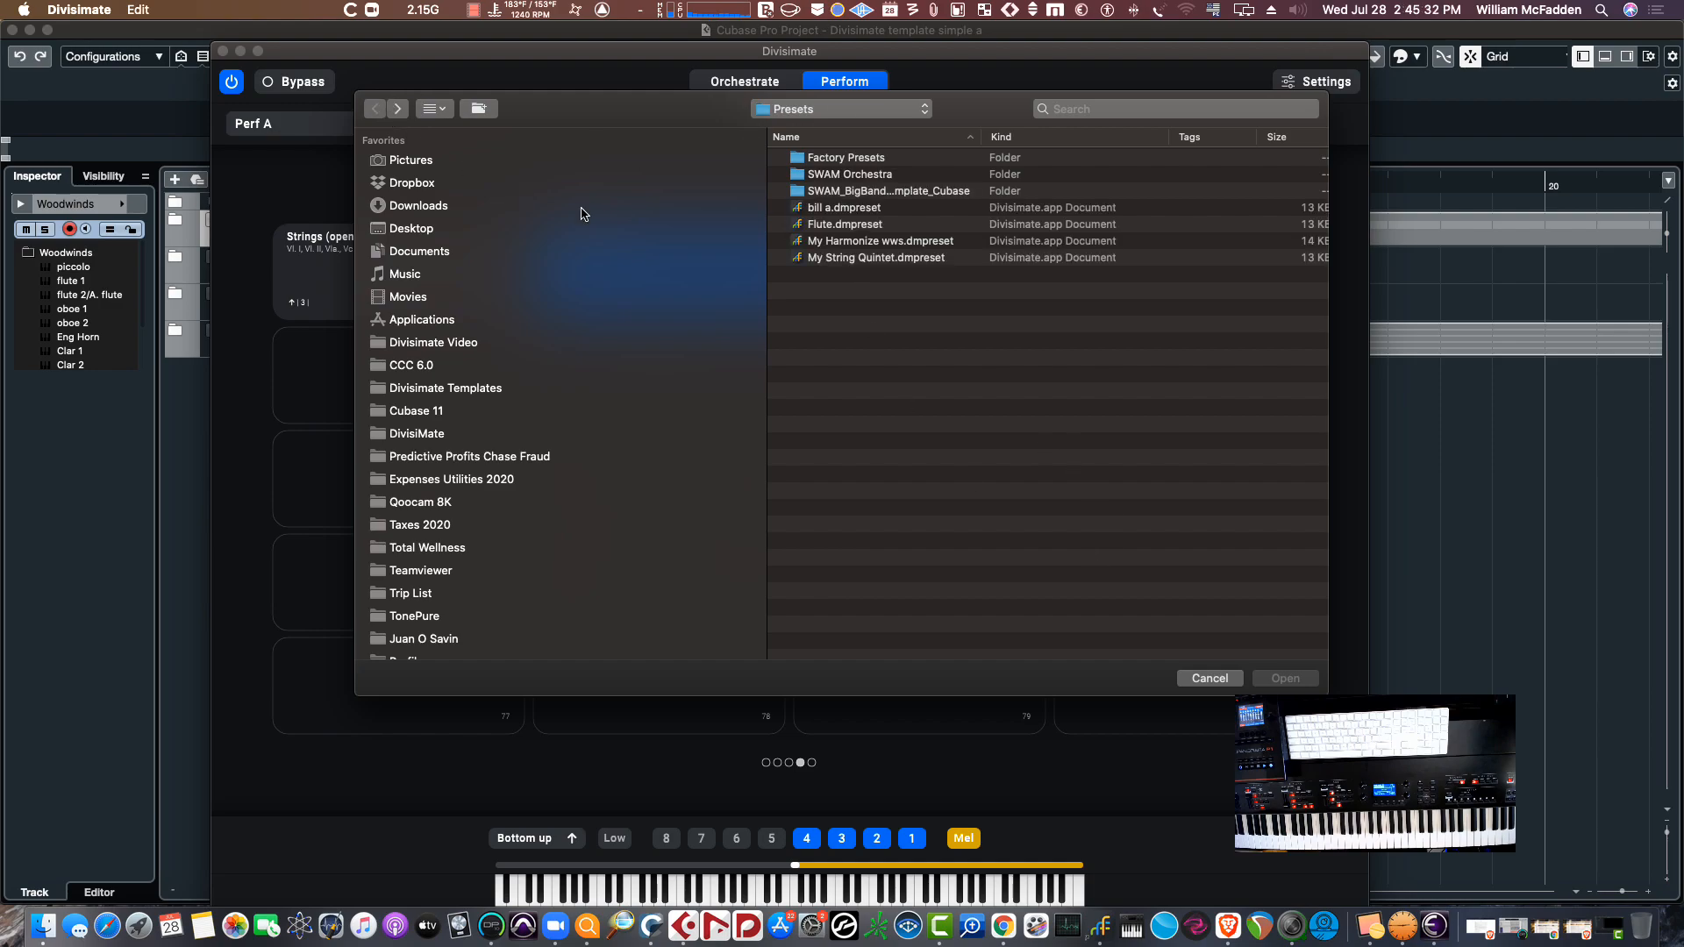
pyautogui.doubleClick(859, 191)
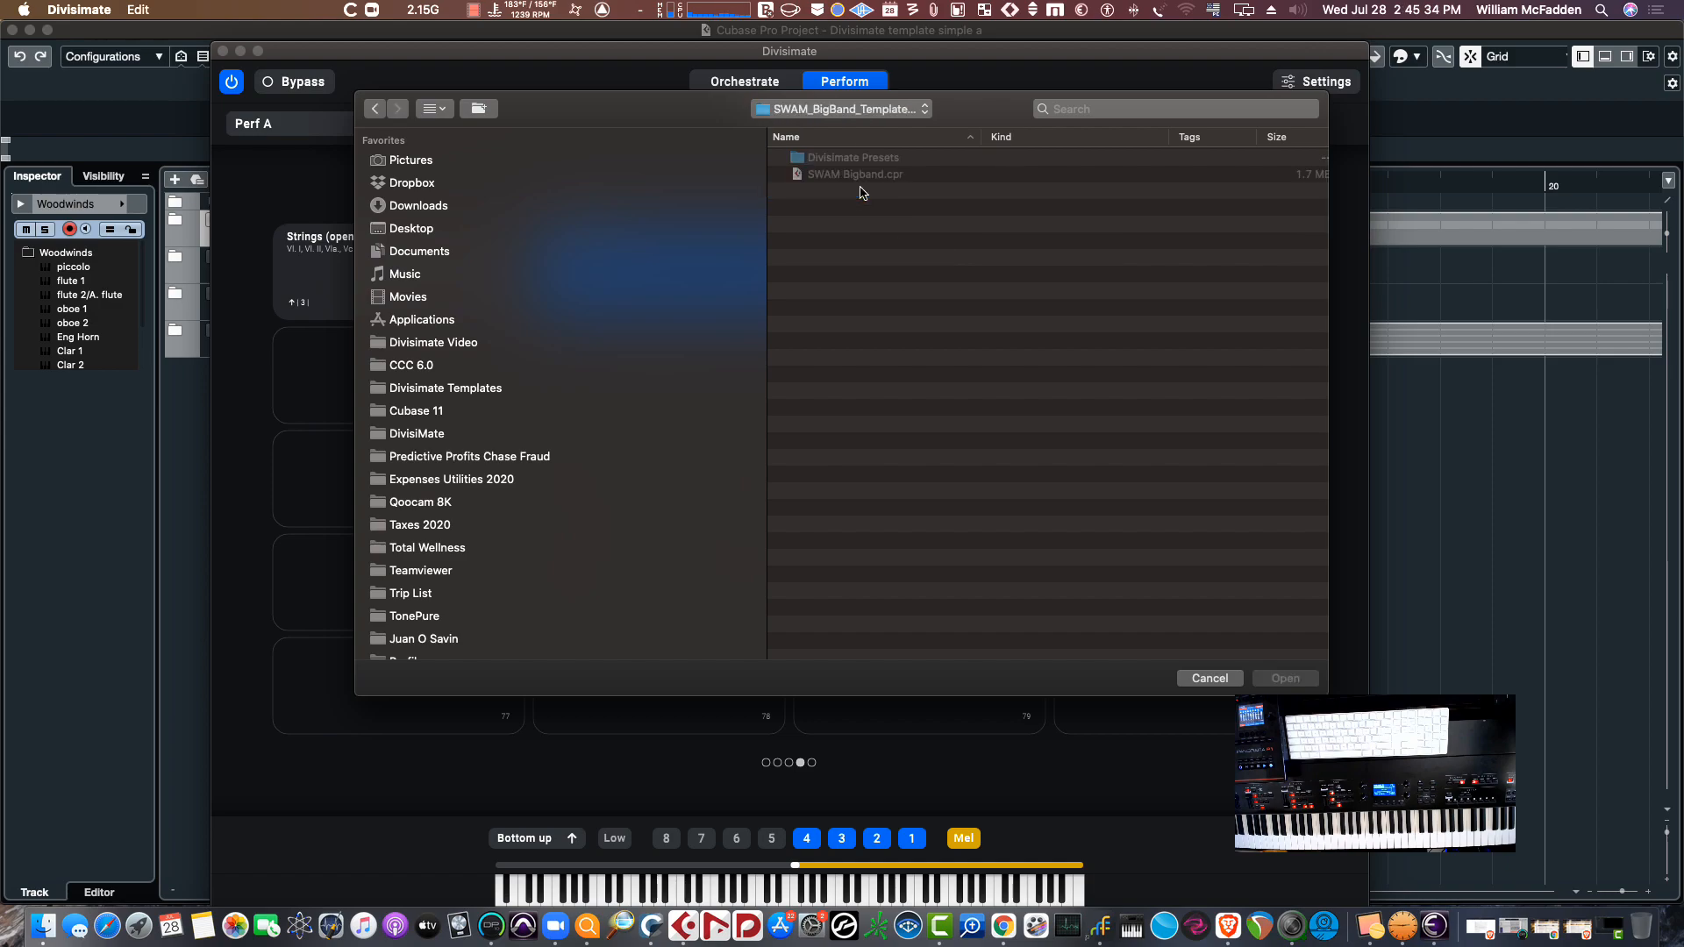
pyautogui.doubleClick(797, 160)
pyautogui.click(792, 159)
pyautogui.doubleClick(792, 160)
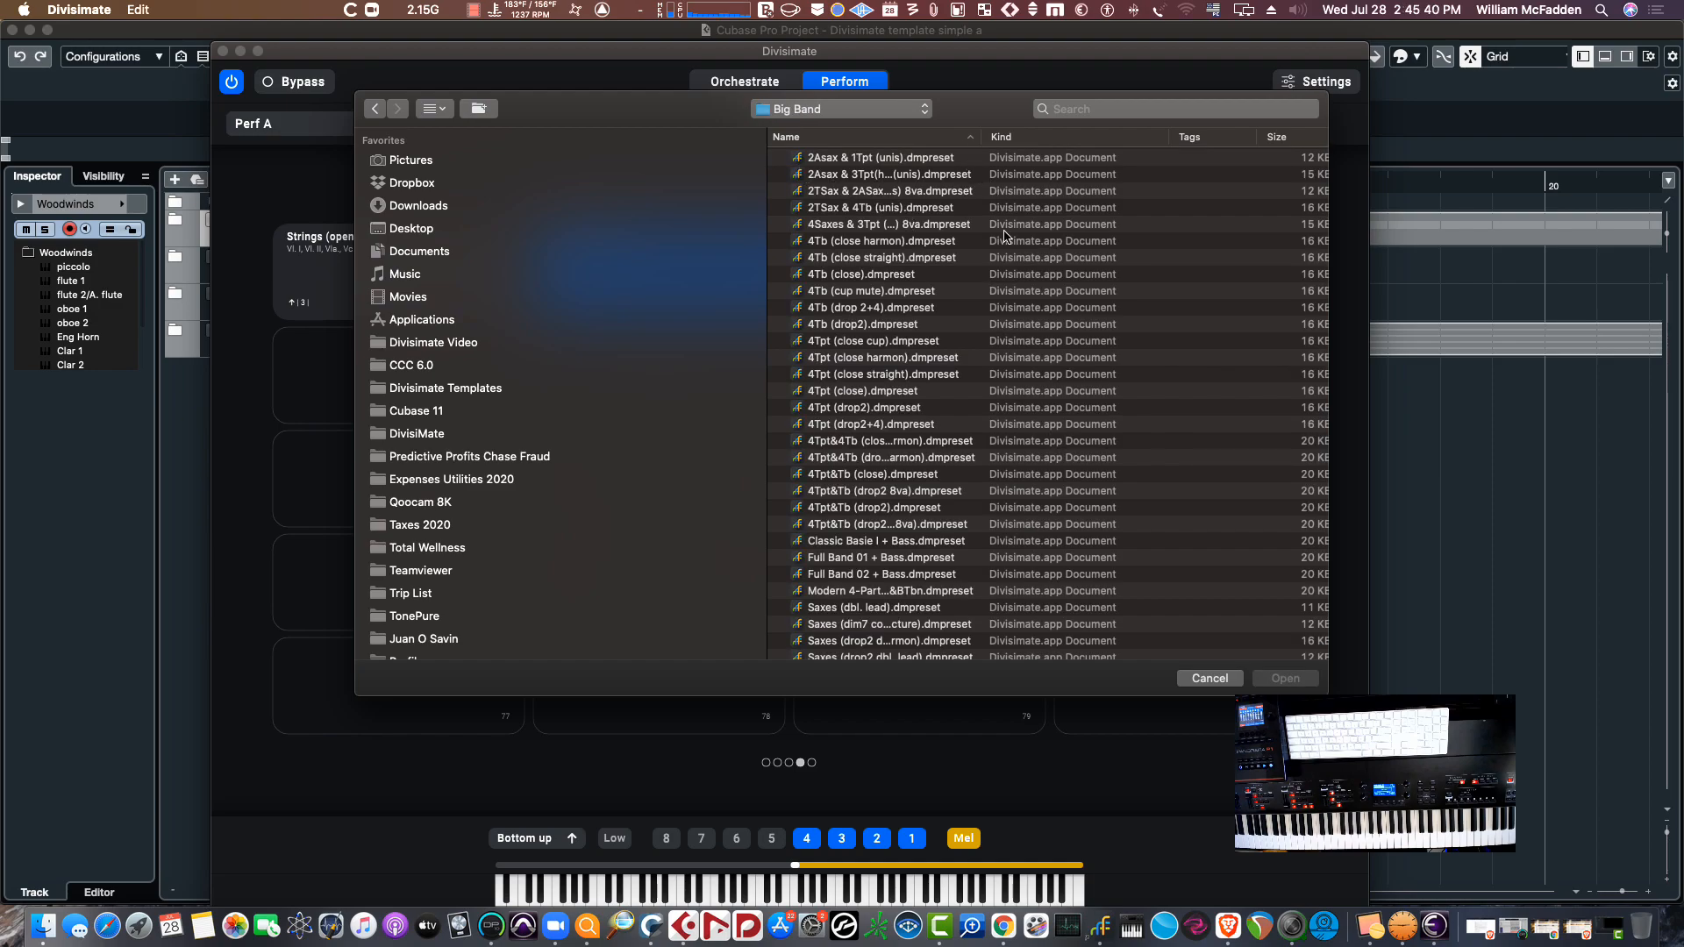
pyautogui.scroll(-3, 1017, 457)
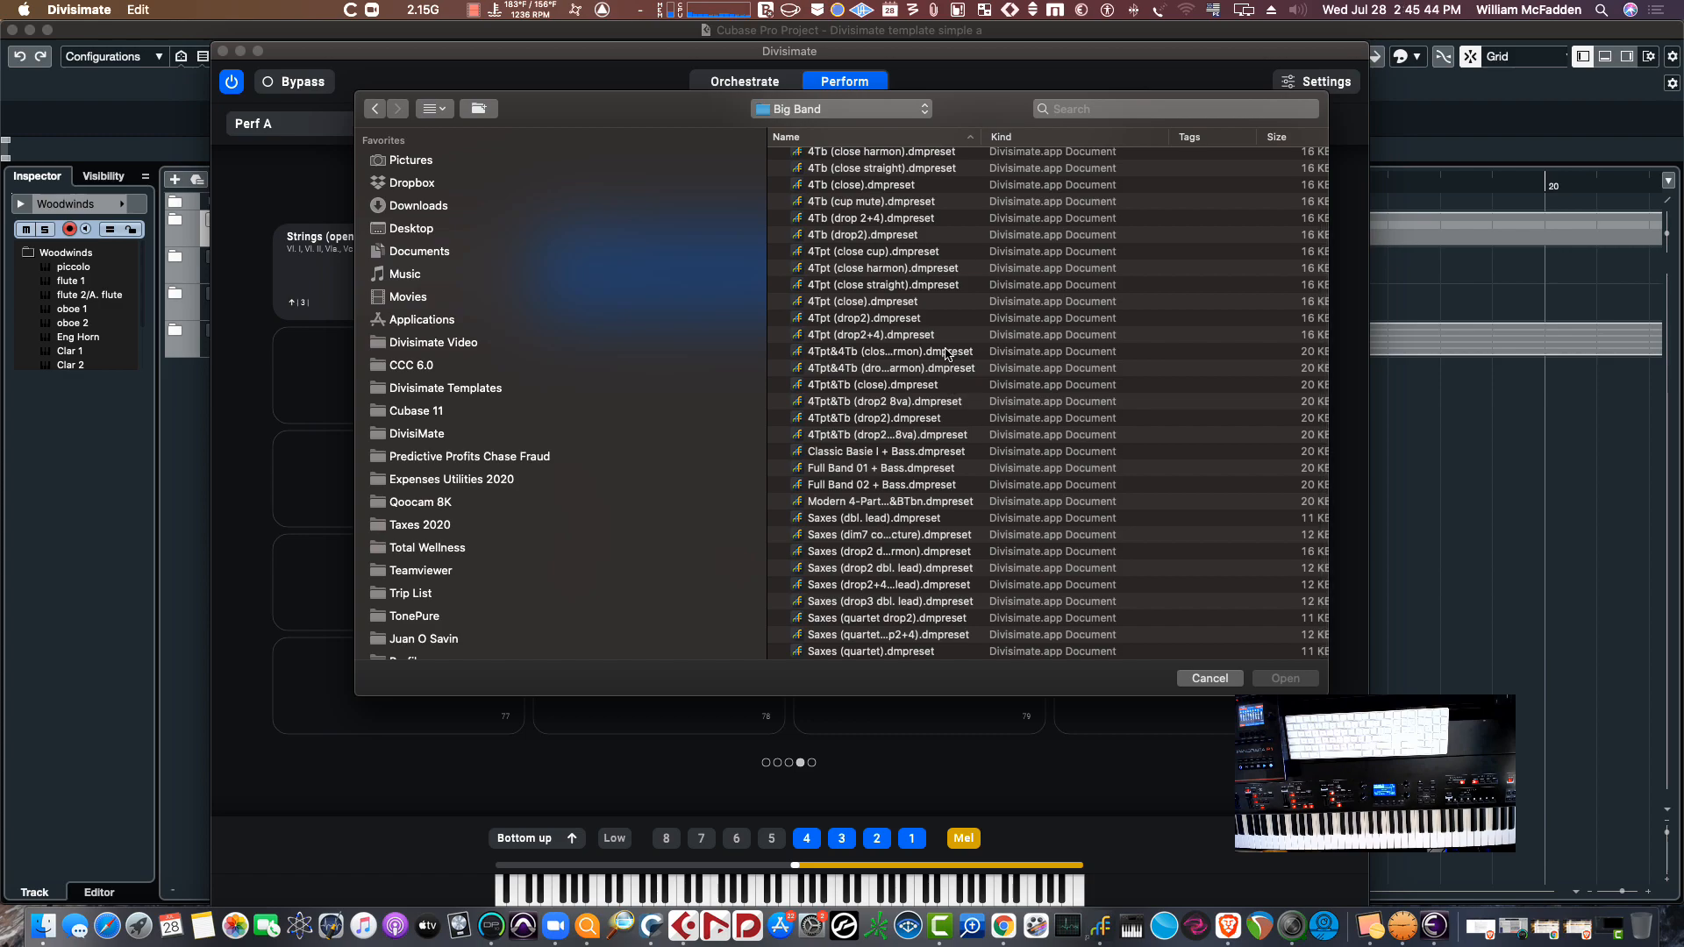
pyautogui.scroll(-1, 947, 353)
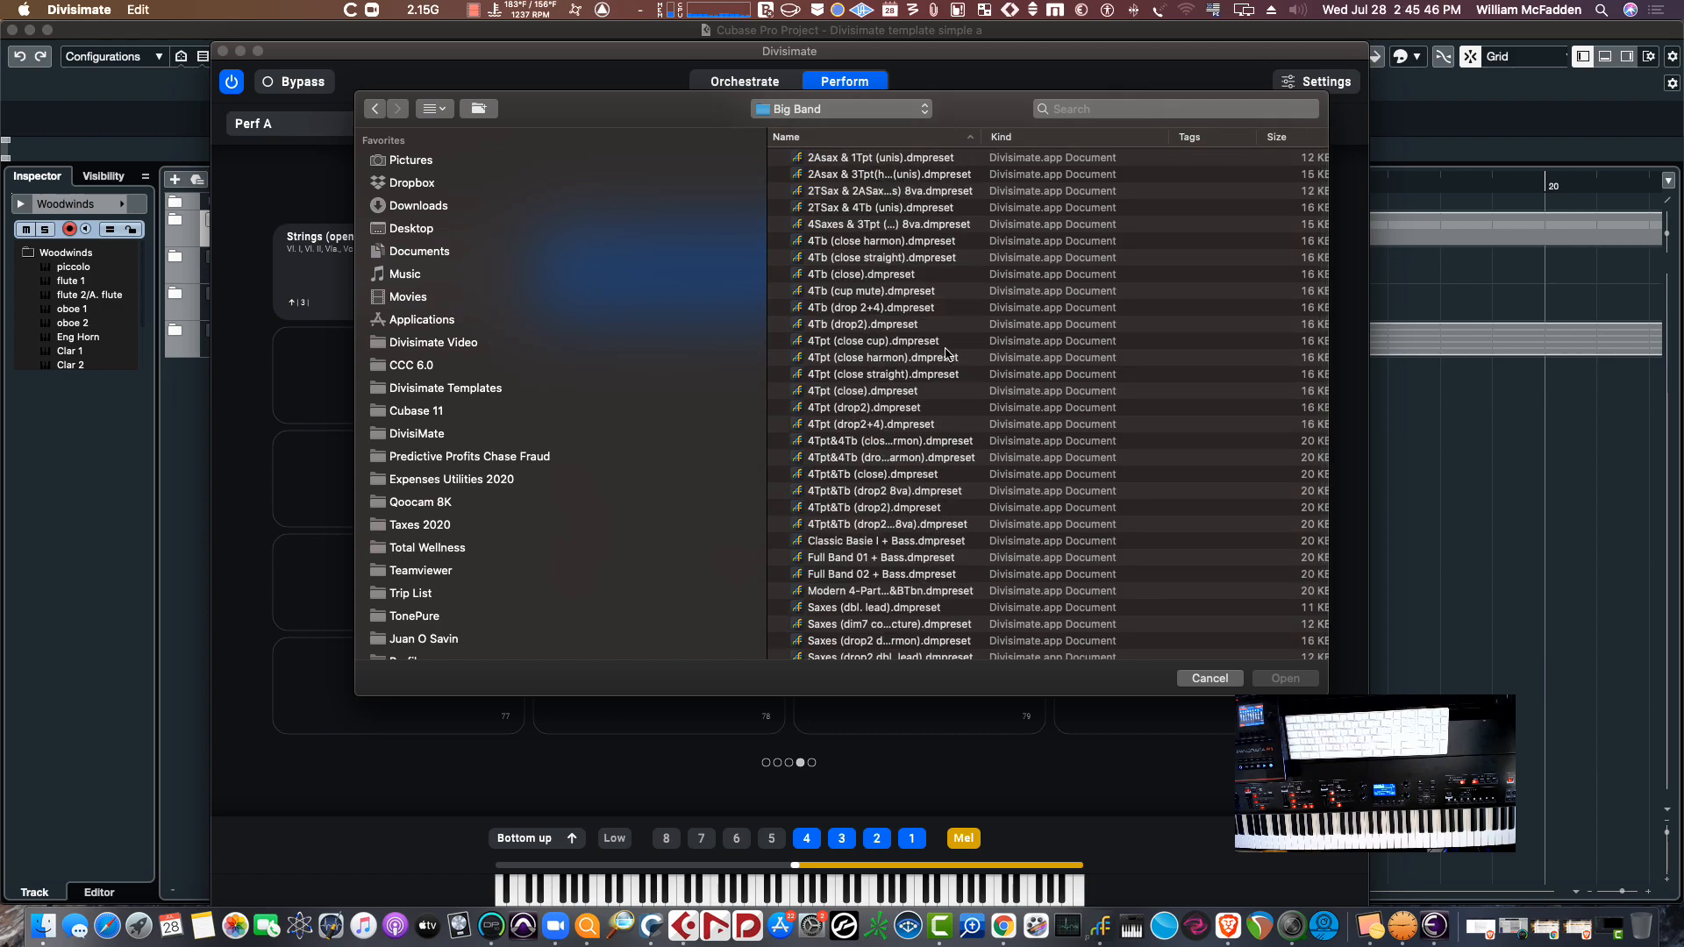
pyautogui.scroll(3, 947, 354)
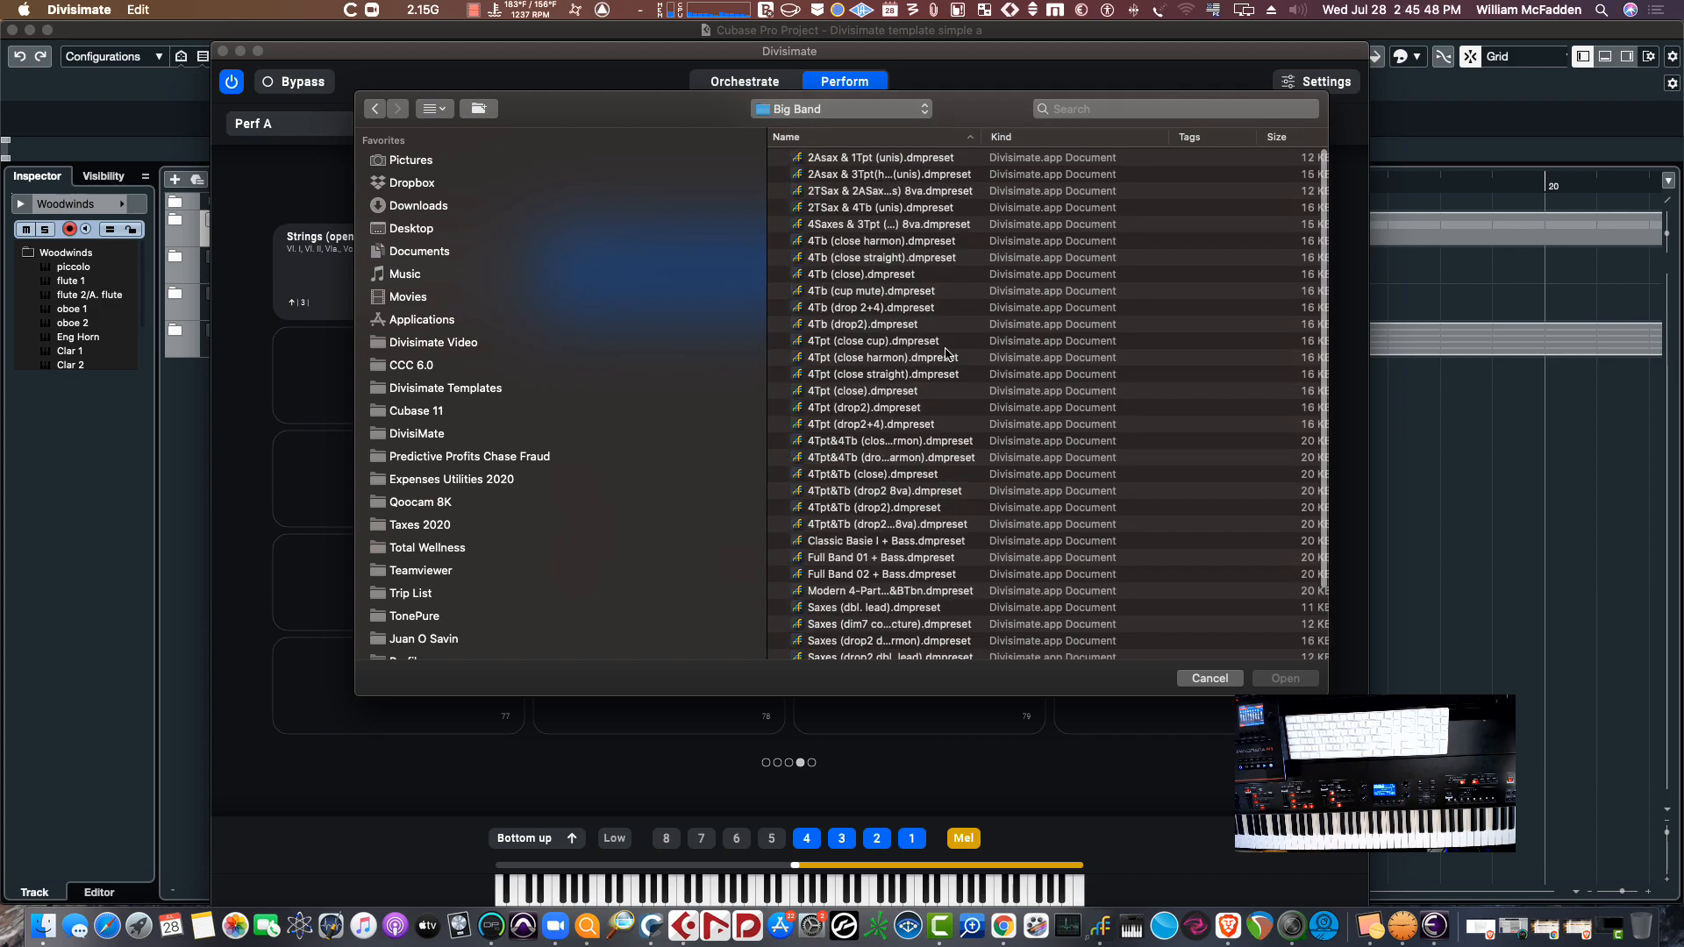
pyautogui.click(1208, 679)
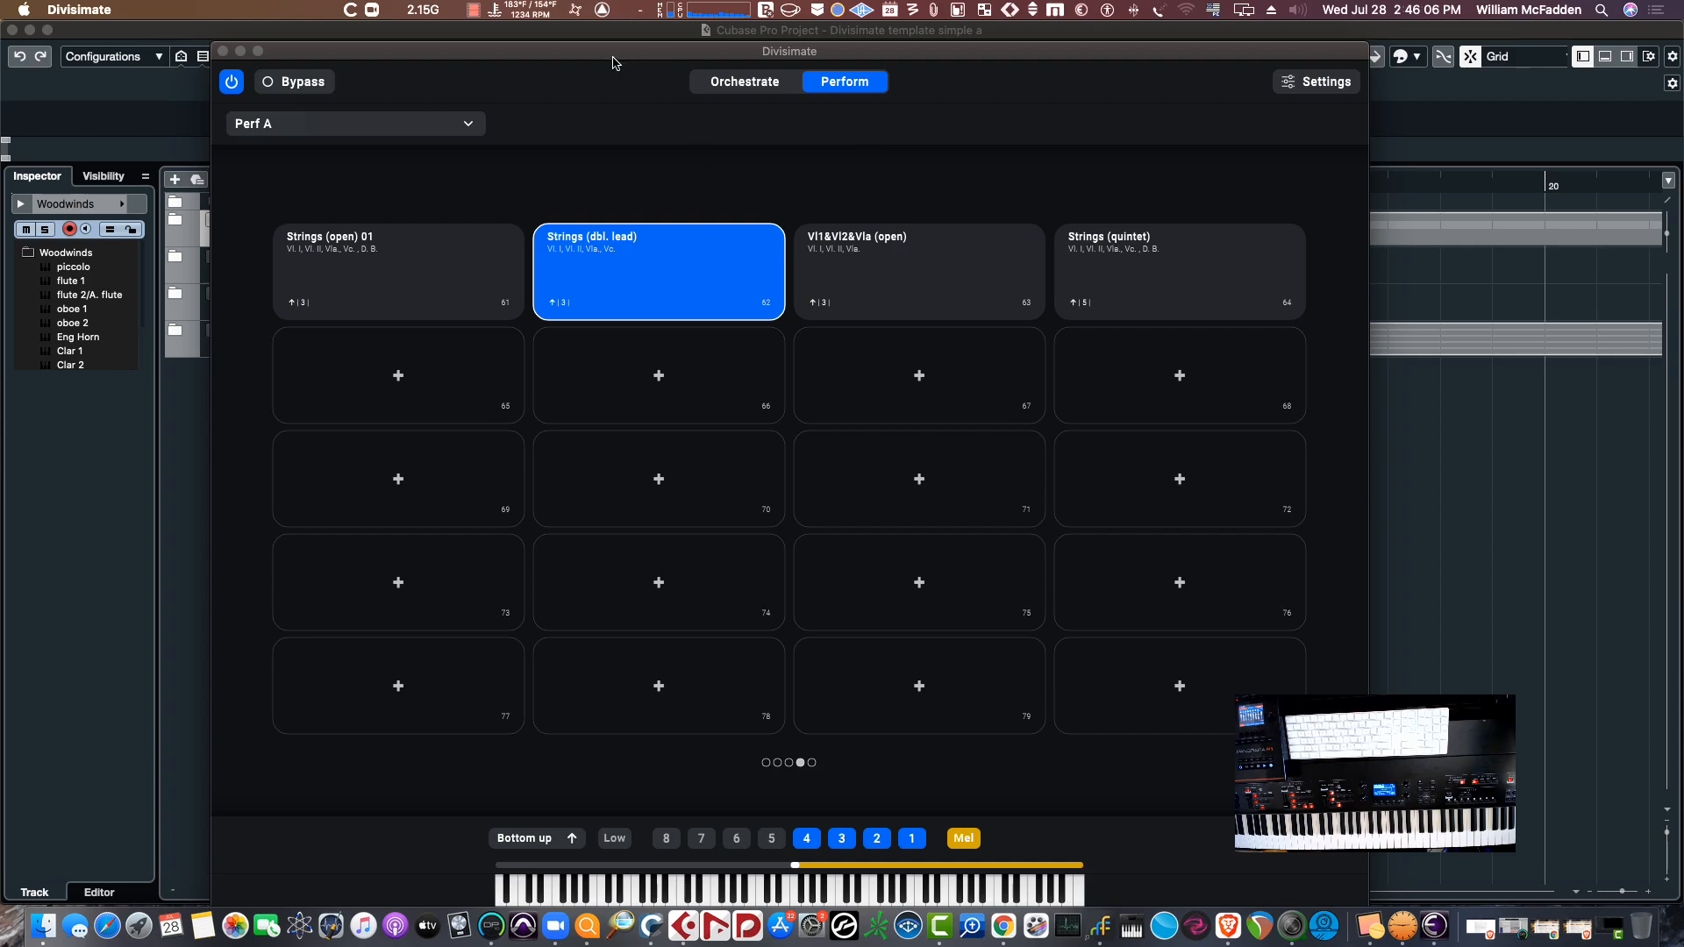
pyautogui.moveTo(612, 52)
pyautogui.mouseDown()
pyautogui.moveTo(687, 55)
pyautogui.moveTo(607, 35)
pyautogui.mouseUp()
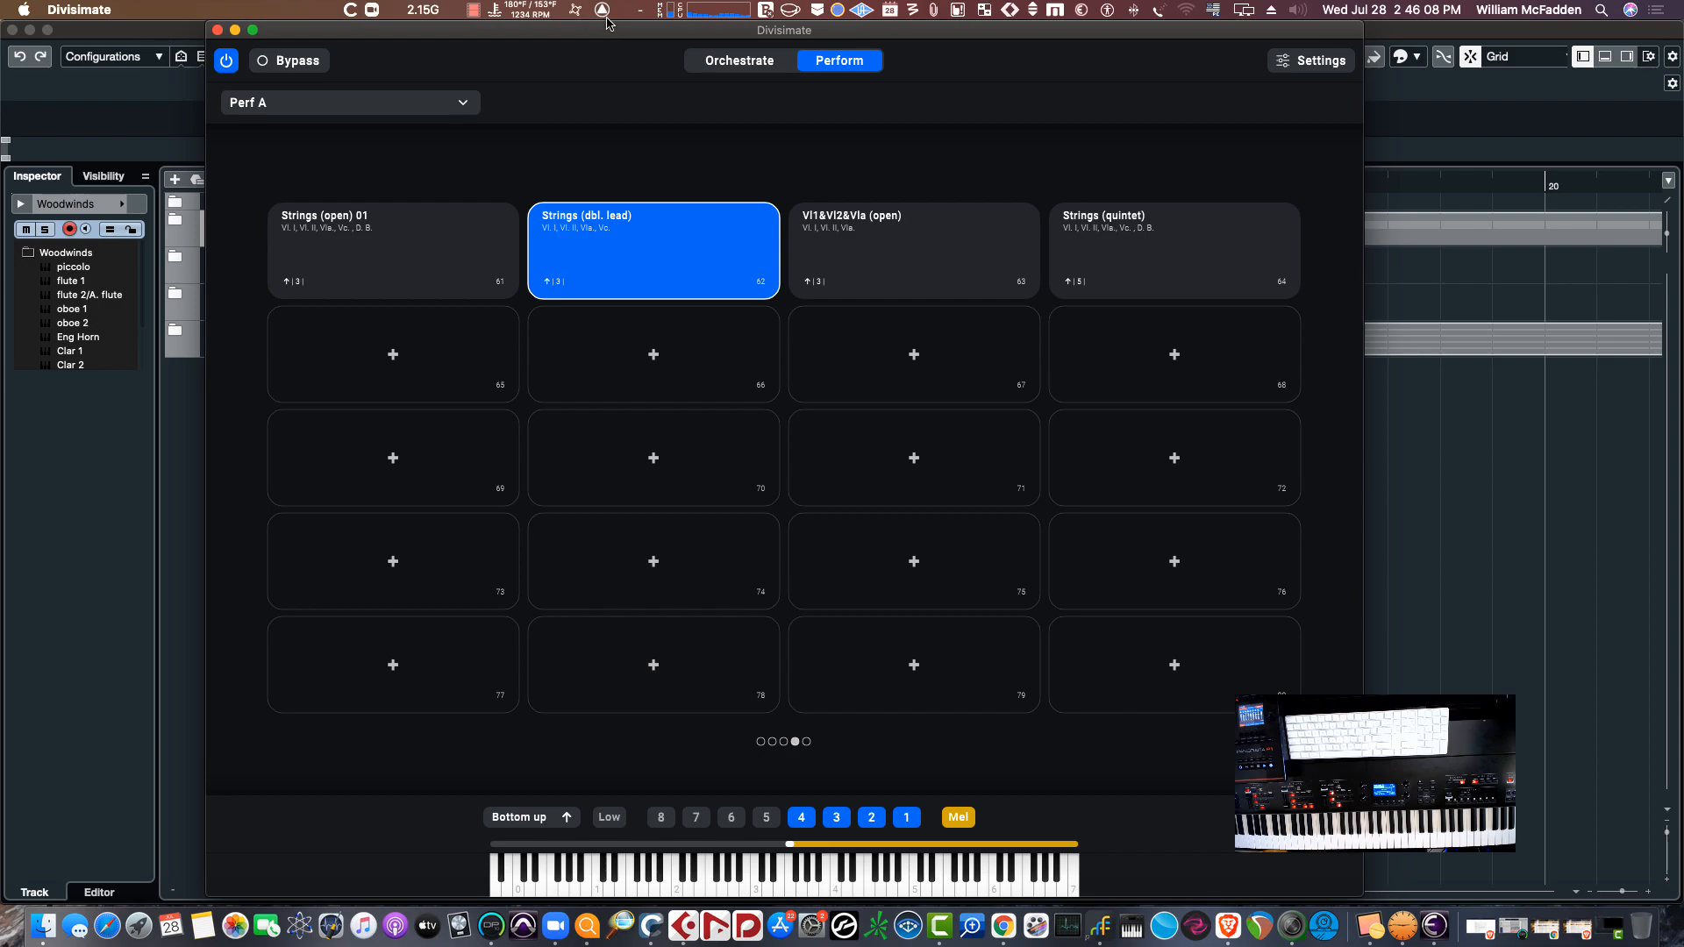